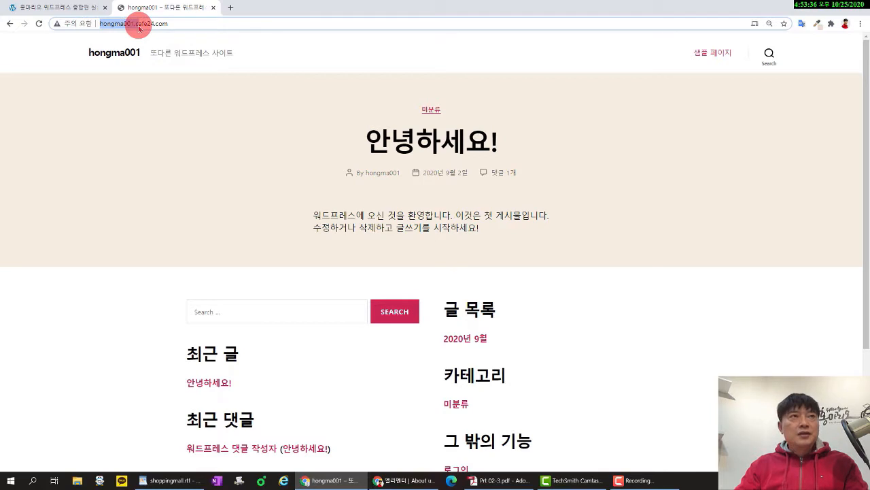
Switch to the Hongmario marine shop site and scroll through its home page.
drag(139, 29, 204, 23)
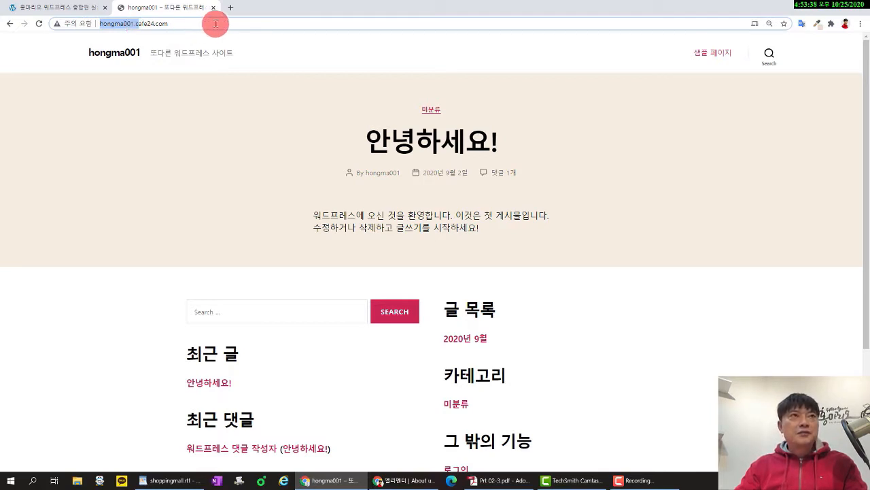
click(221, 23)
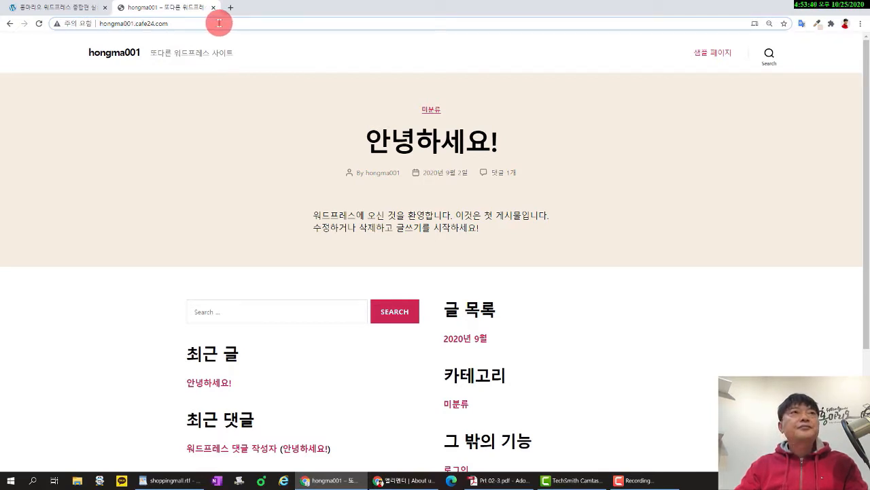
click(70, 13)
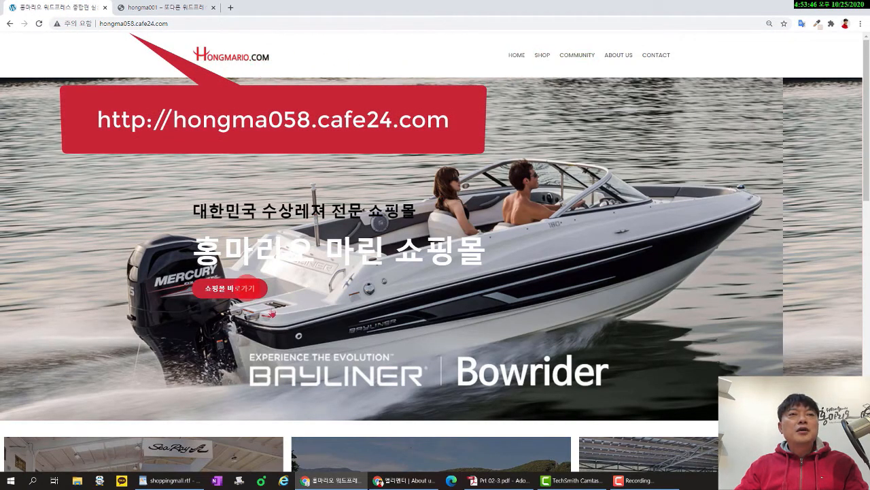
scroll(358, 321, down, 3)
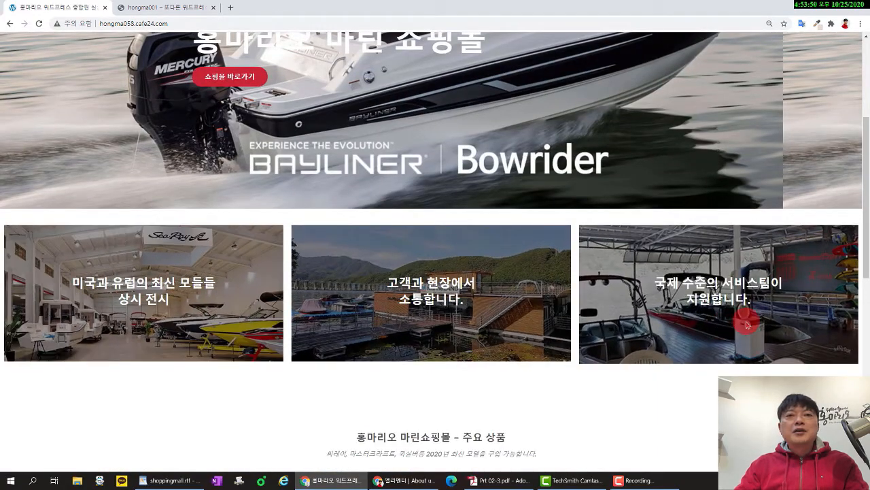
scroll(746, 324, down, 3)
scroll(746, 320, down, 4)
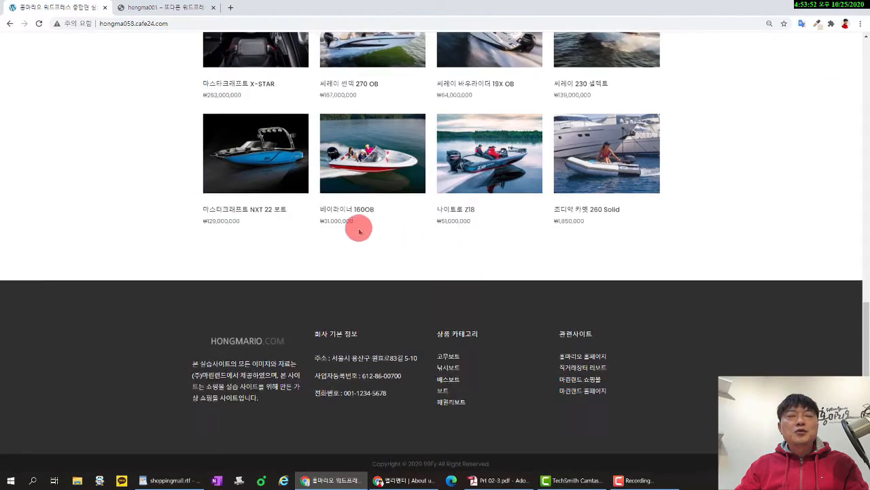
scroll(359, 232, up, 2)
scroll(469, 268, down, 2)
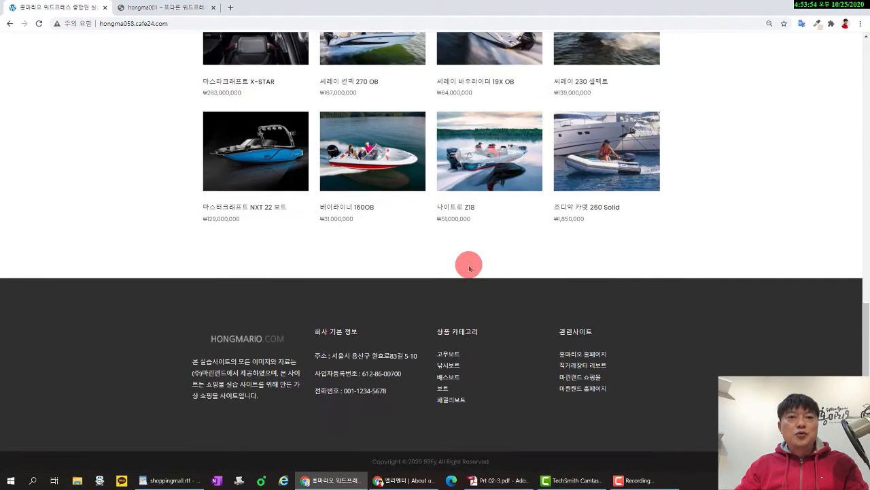
scroll(422, 285, up, 10)
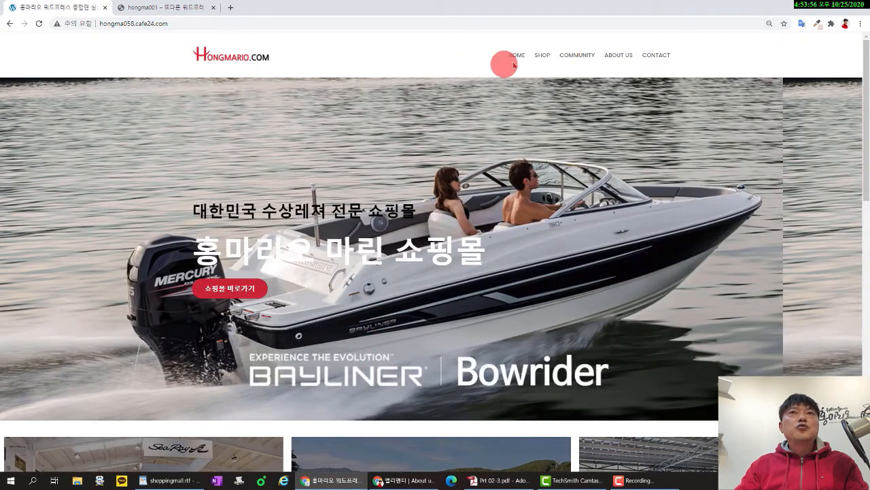
Browse the marine shop's product listing page.
click(542, 55)
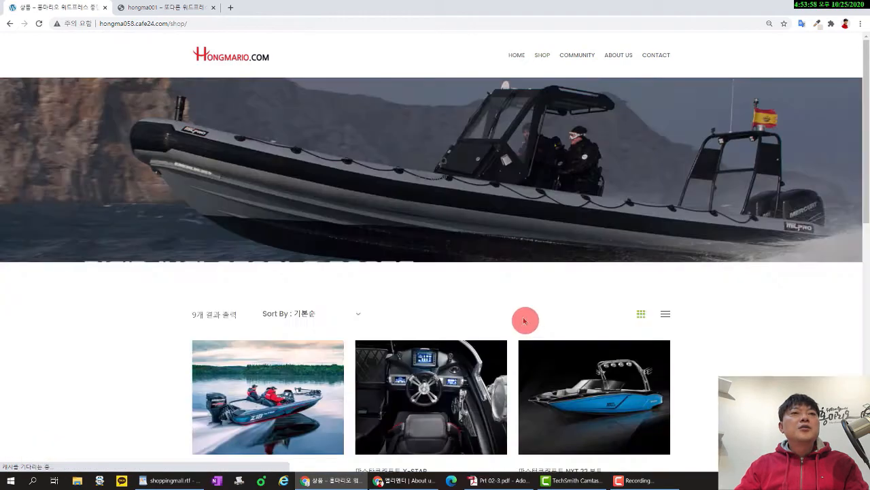
scroll(425, 272, down, 6)
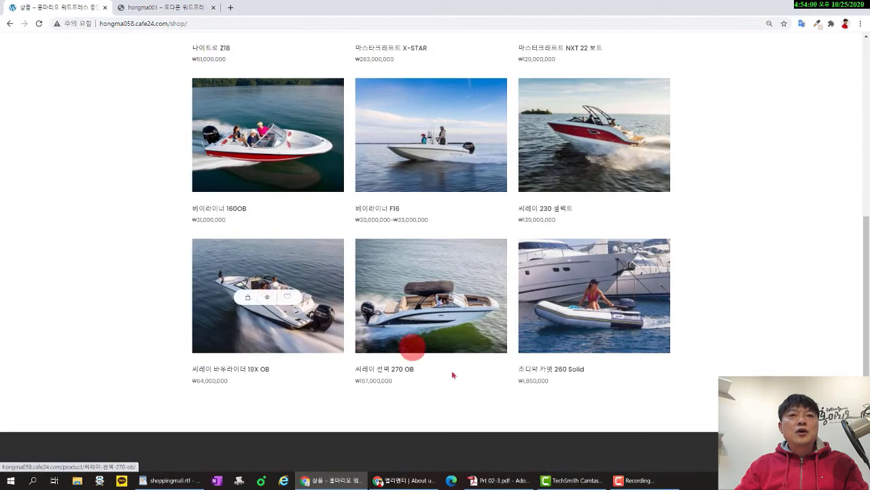
scroll(496, 245, up, 5)
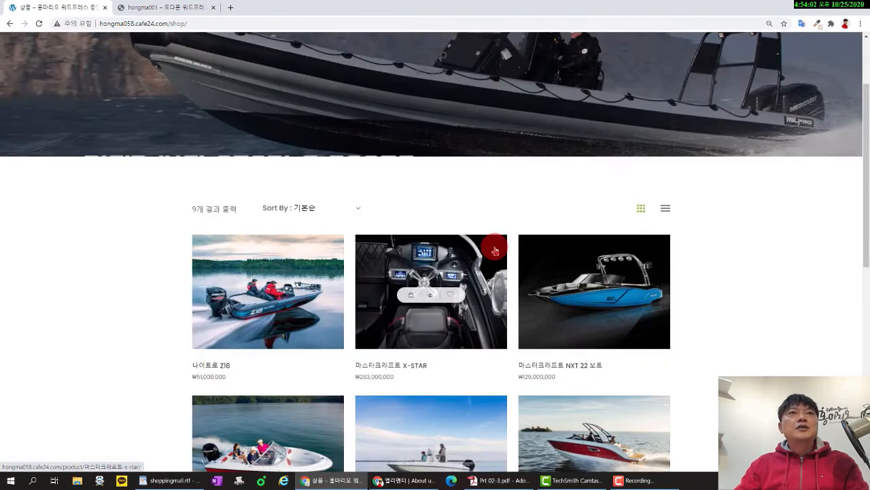
scroll(495, 251, up, 2)
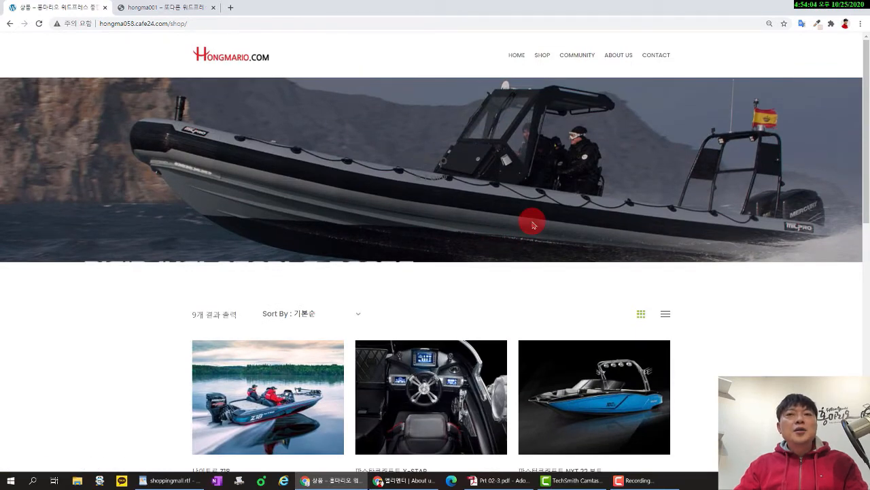
scroll(532, 222, down, 8)
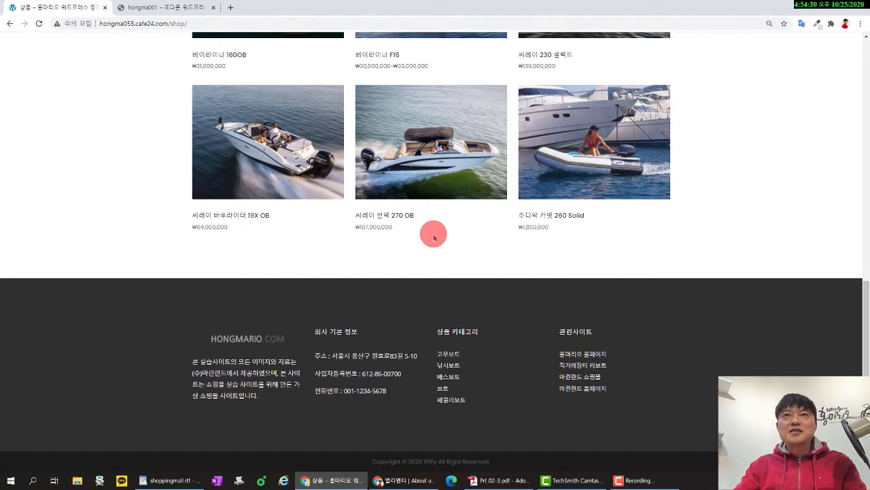
scroll(429, 224, up, 15)
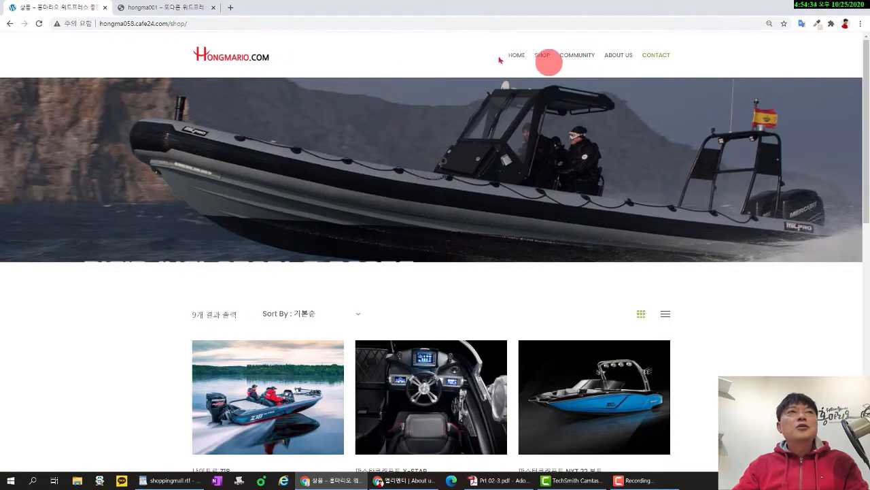
Log into the practice site's /wp-admin dashboard using the saved Chrome login.
click(184, 8)
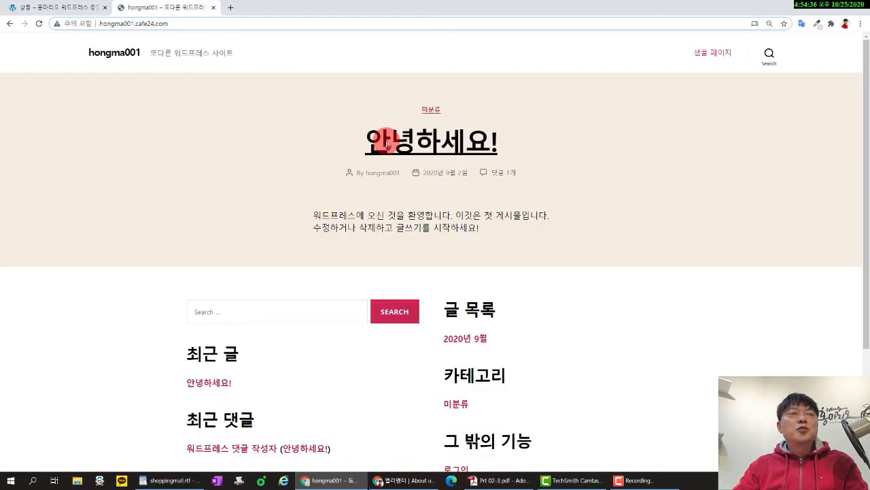
click(210, 22)
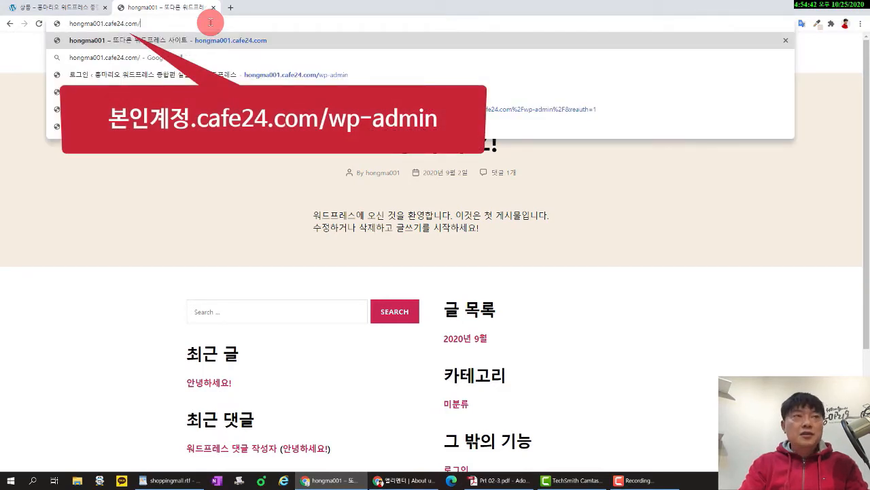
text(wp-)
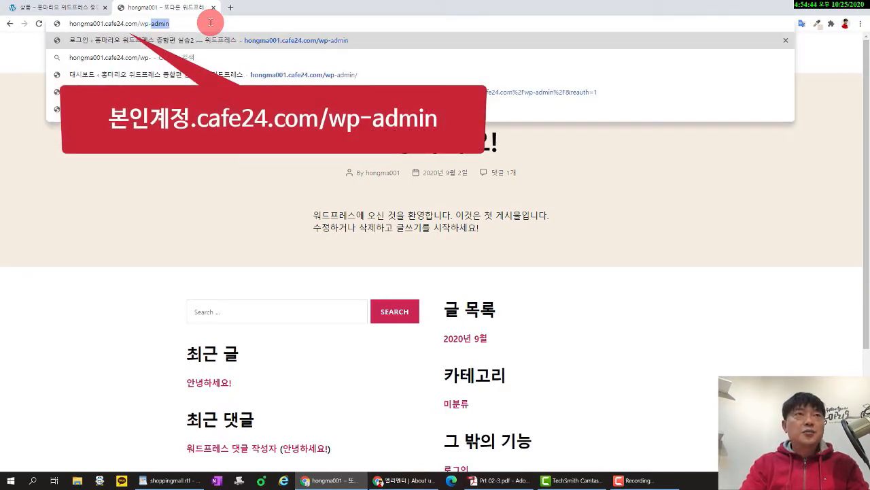
text(admin)
key(Return)
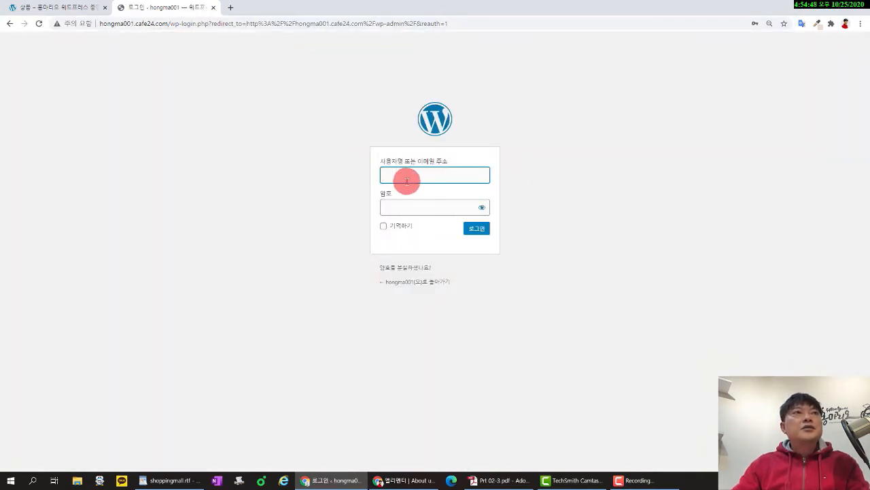
text(h)
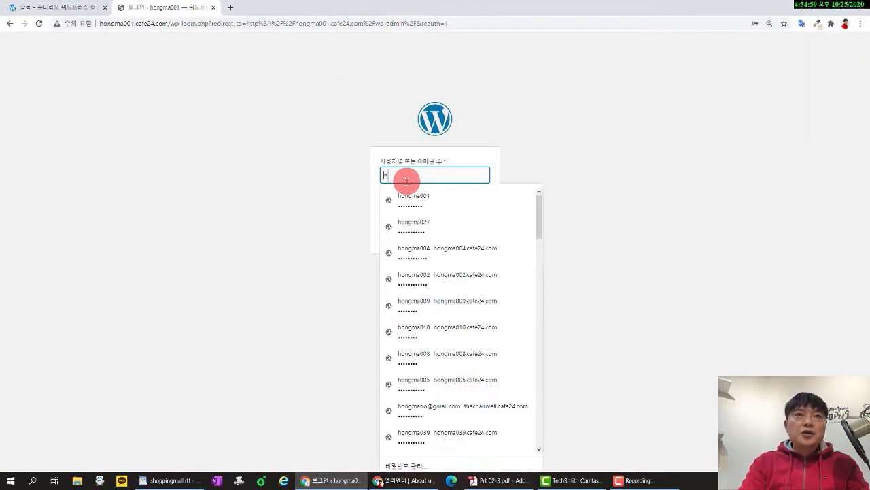
click(414, 197)
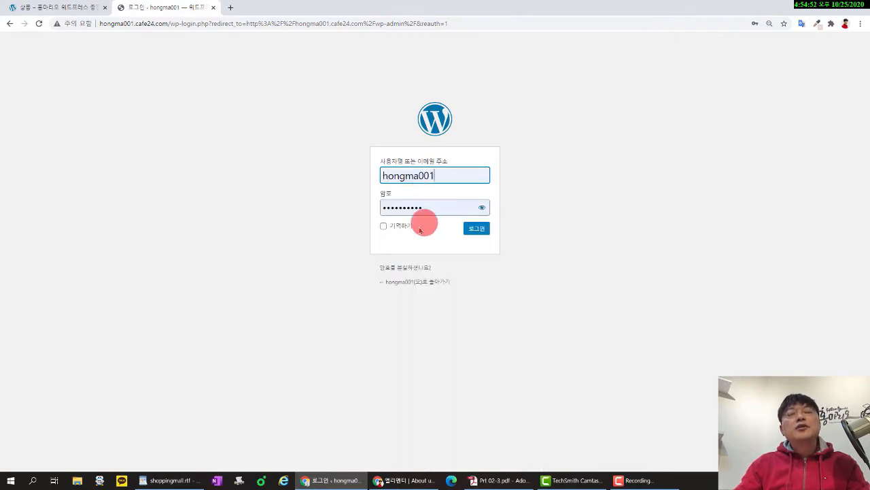
click(479, 233)
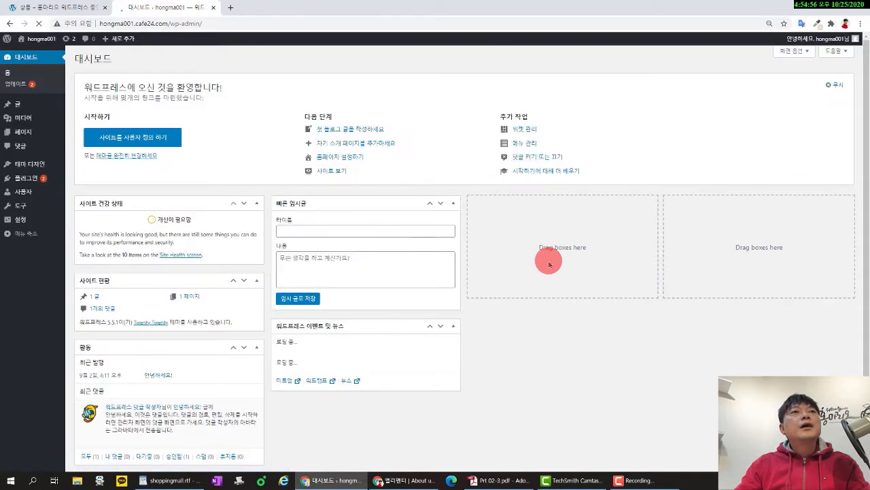
In General Settings, replace the site title with a new Korean practice-site title.
mouse_move(46, 228)
click(76, 220)
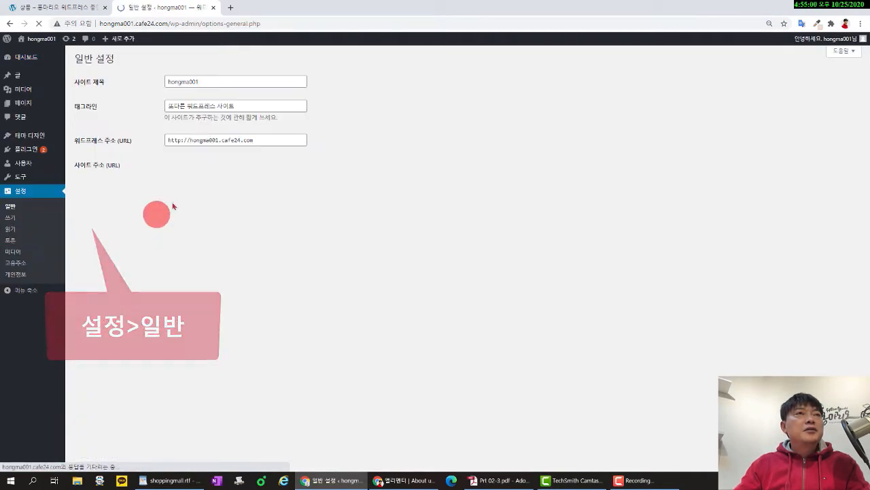
double_click(215, 80)
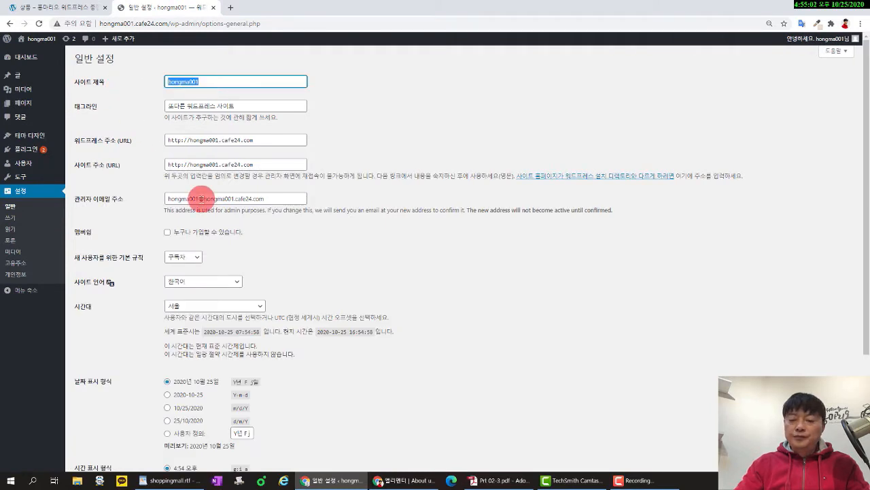
key(BackSpace)
text(ghd)
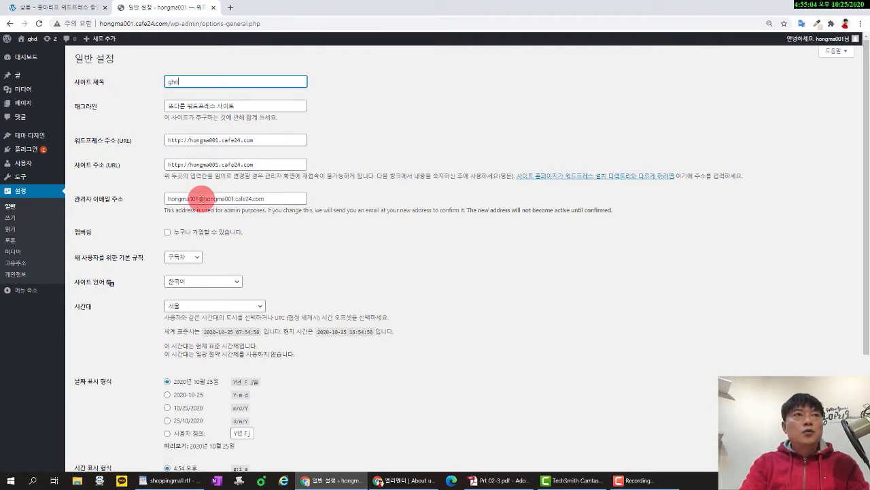
text(ao)
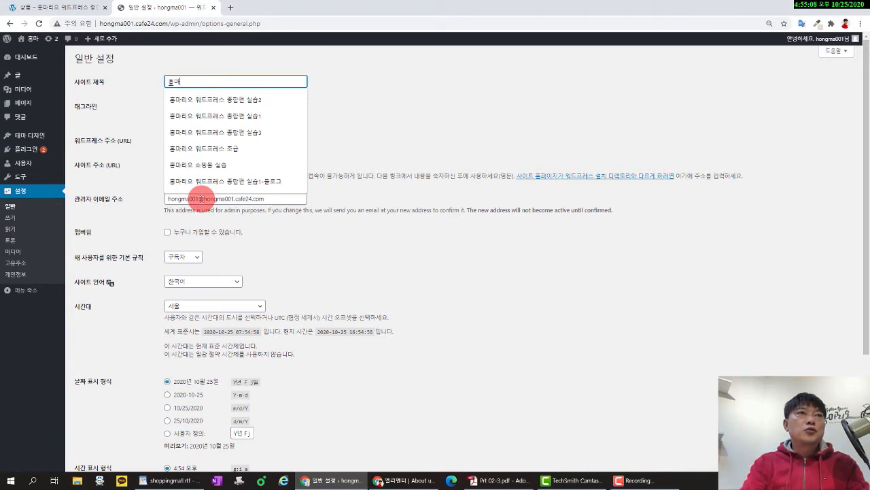
text(fldh dnjemvm)
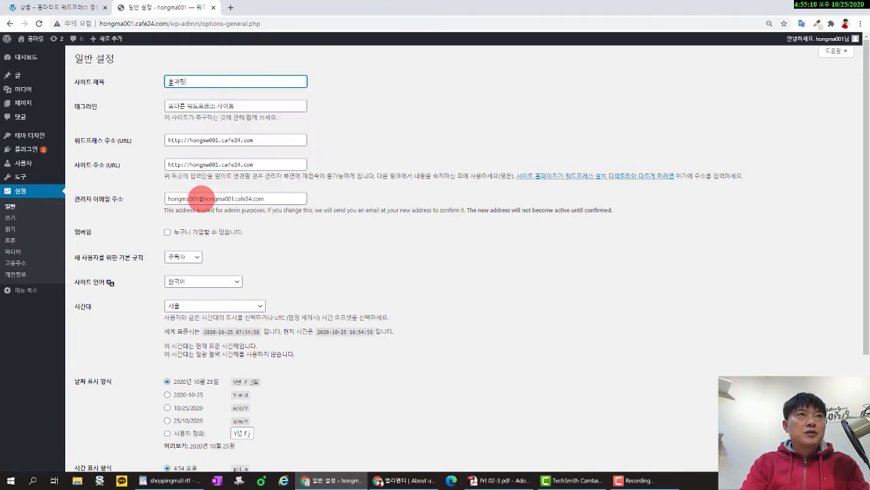
text(fptm tlf)
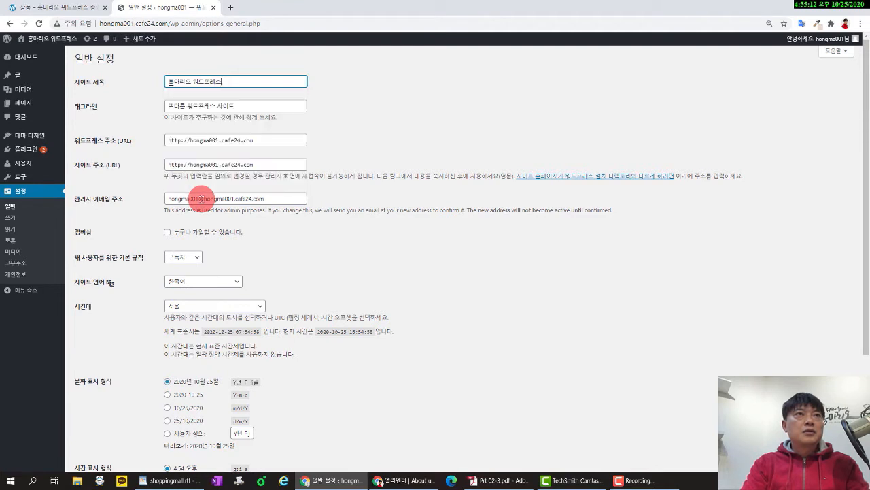
key(BackSpace)
key(BackSpace)
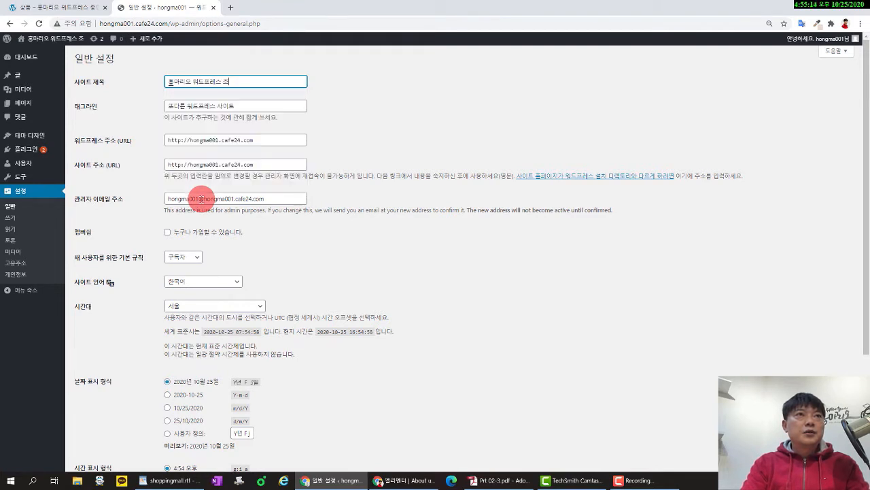
text(whdgkqvus tlftmq)
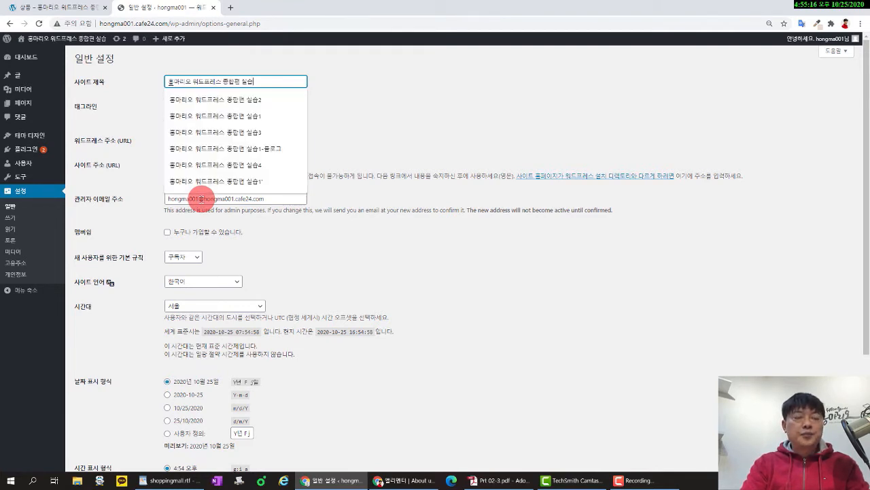
text(4)
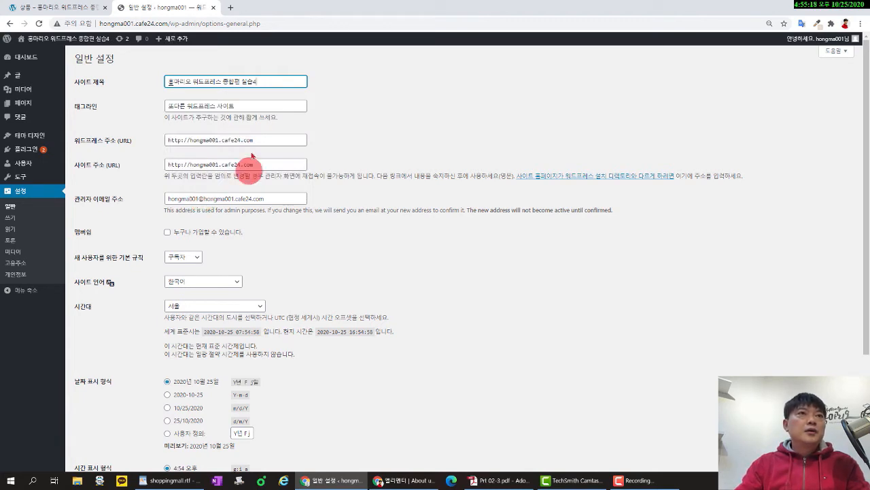
Enter the tagline 우커머스 쇼핑몰.
key(Tab)
text(dnj)
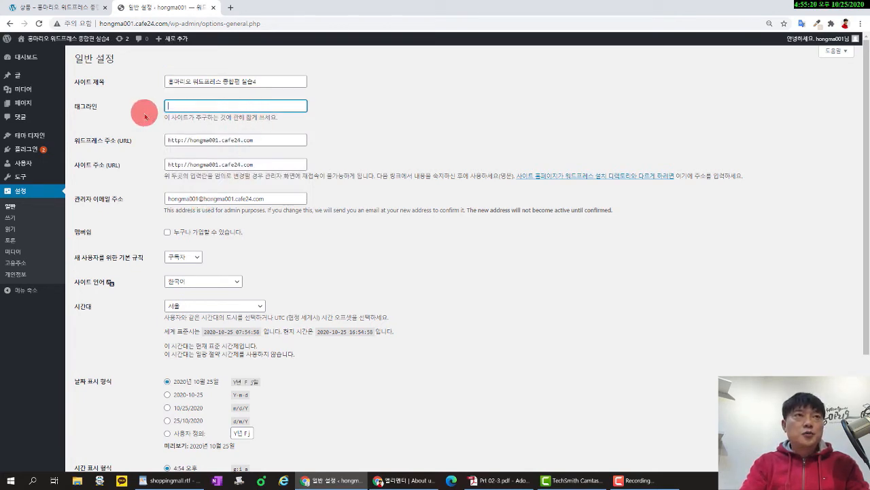
text(zjajt)
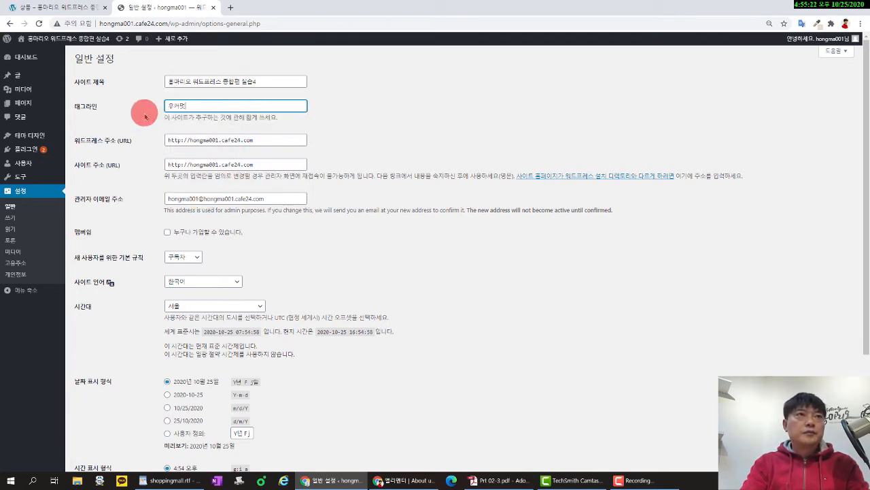
text(m tyvldahf)
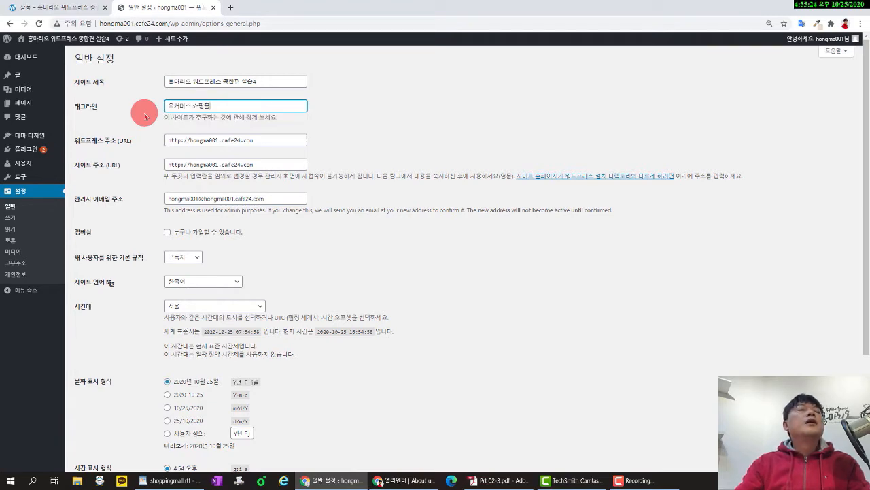
scroll(332, 231, down, 3)
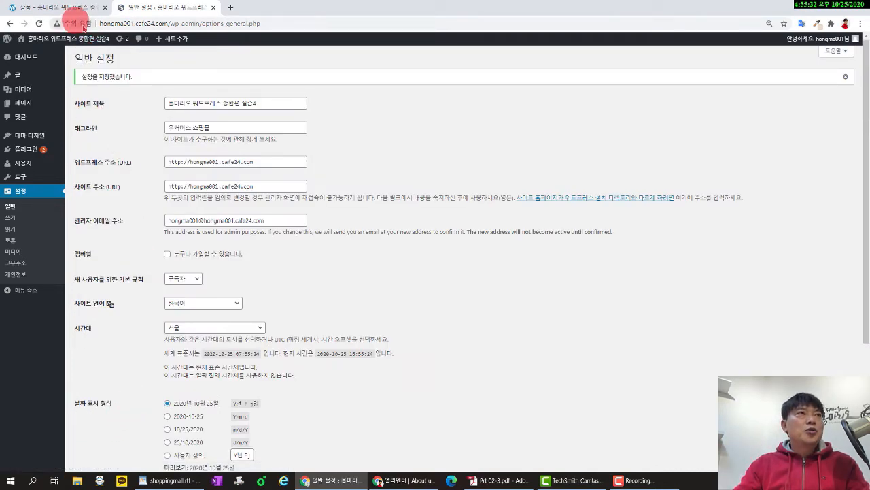
mouse_move(56, 133)
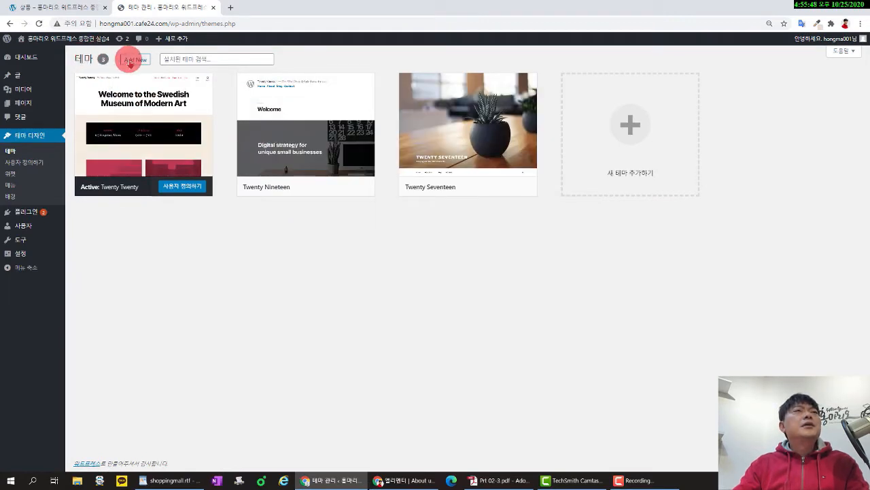
Search the Add Themes directory for 99fy, then open a new browser tab.
click(135, 59)
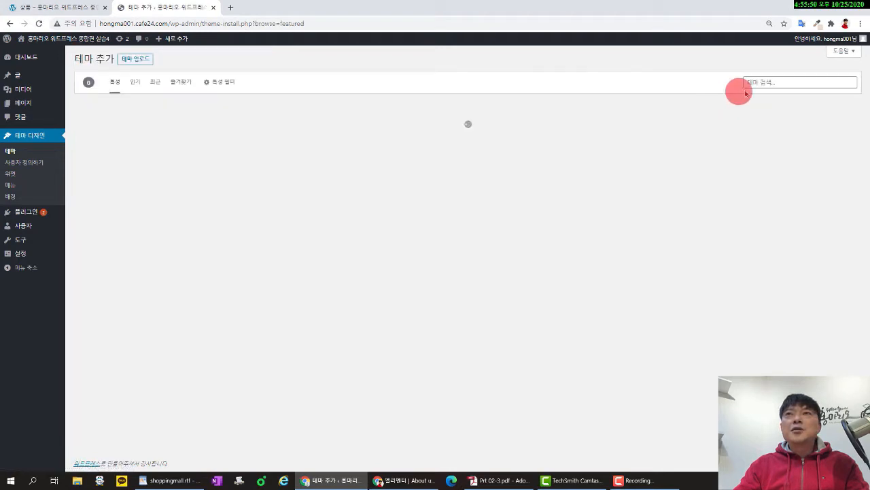
click(763, 83)
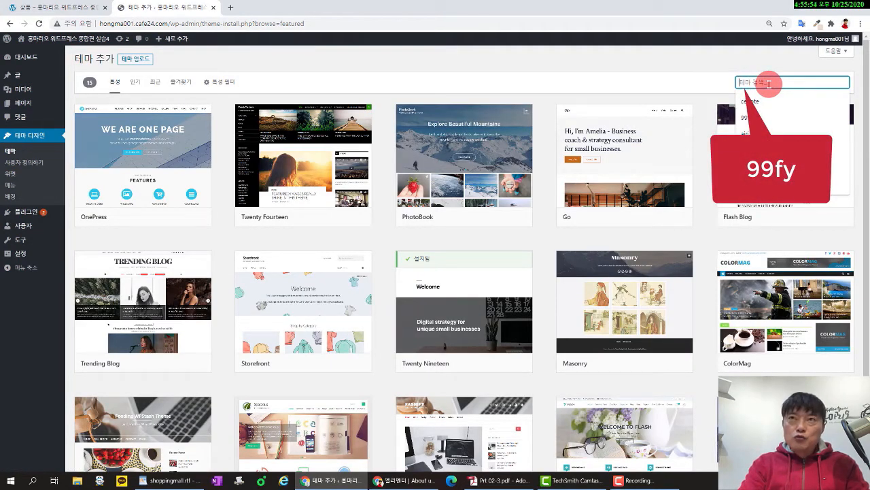
text(99)
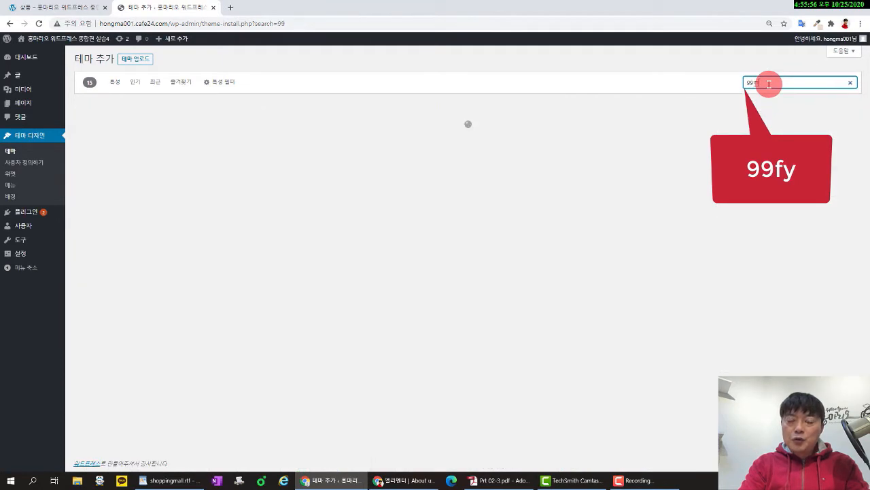
text(ㄹ)
key(BackSpace)
key(BackSpace)
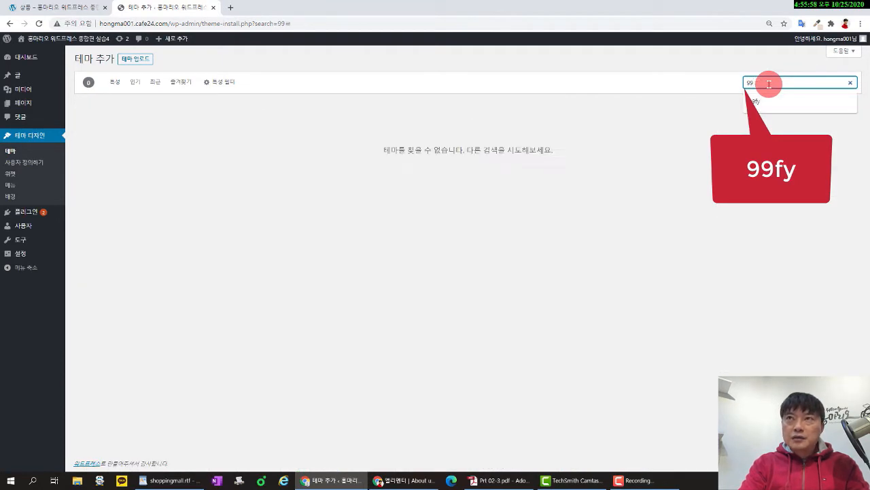
text(ㄹㅛ)
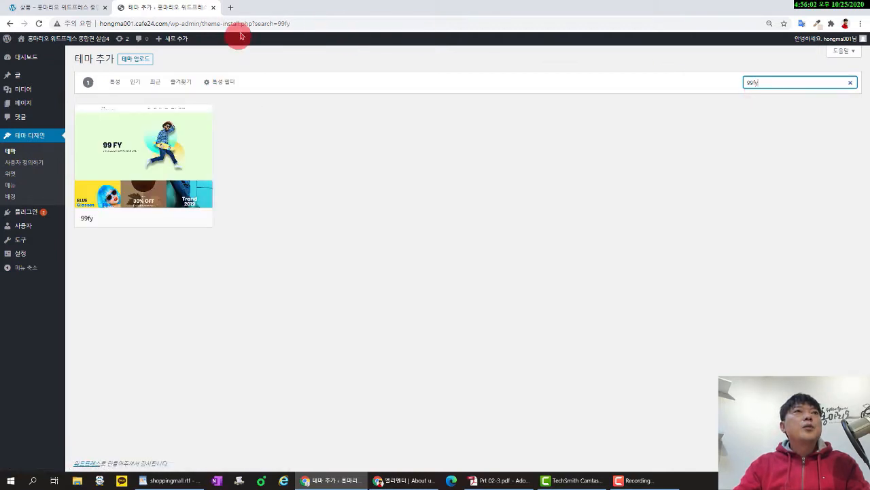
click(231, 8)
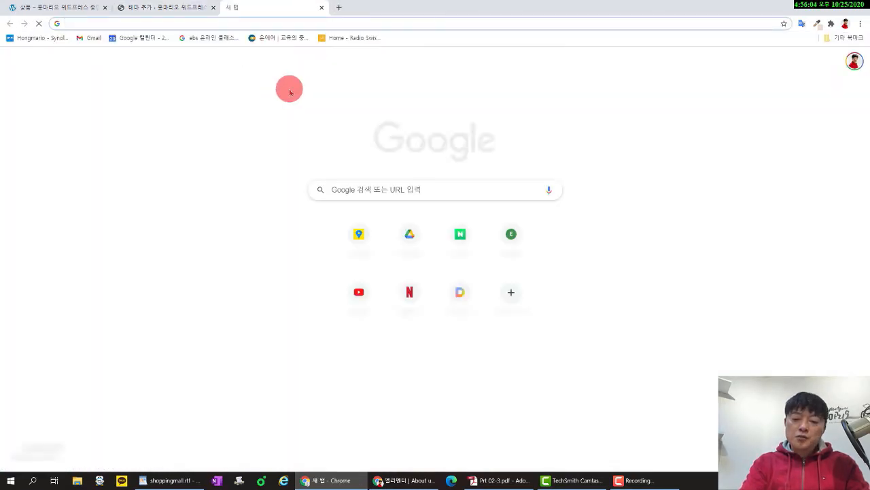
Show Google image results for '99fy theme demo', then return to the WordPress theme tab.
text(99fy)
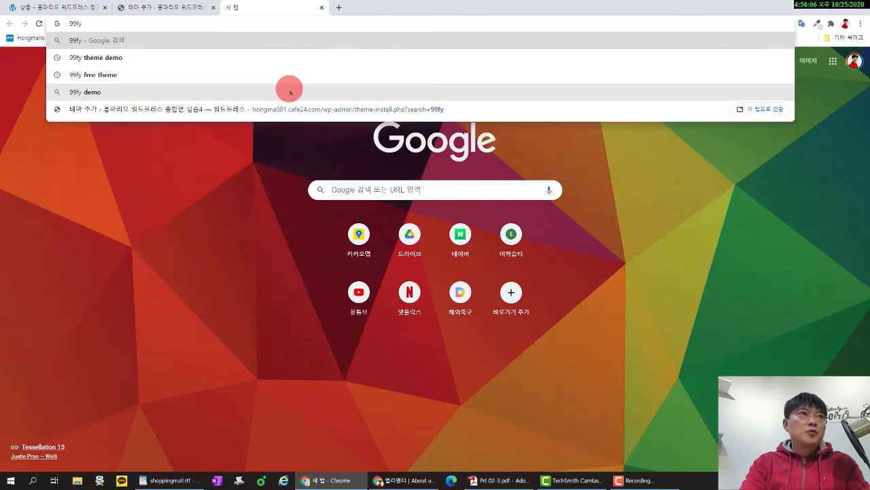
text( theme )
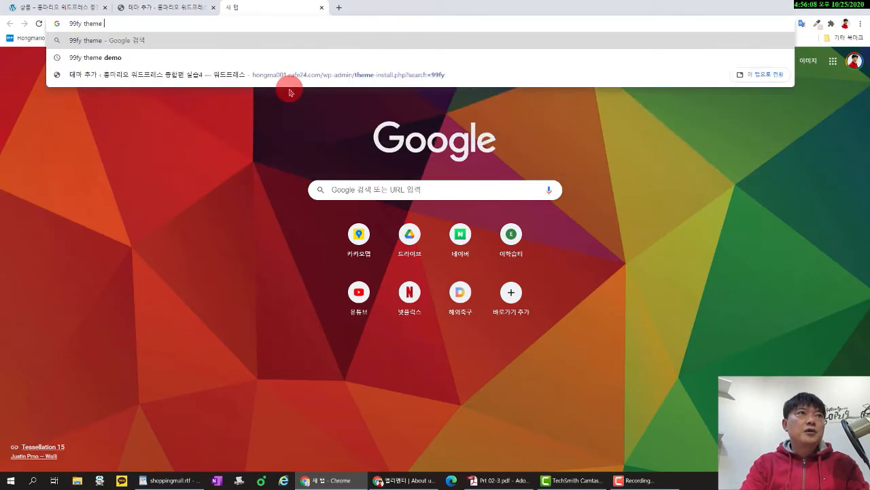
text(demo)
key(Return)
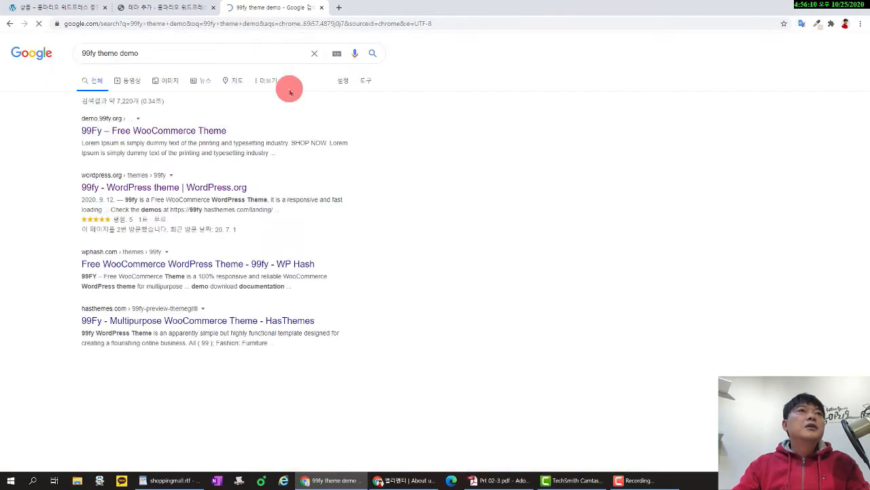
click(170, 85)
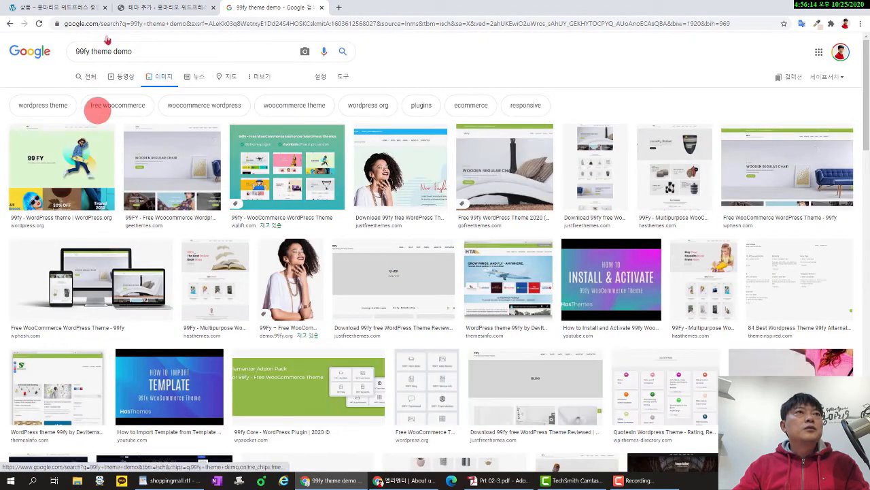
click(157, 8)
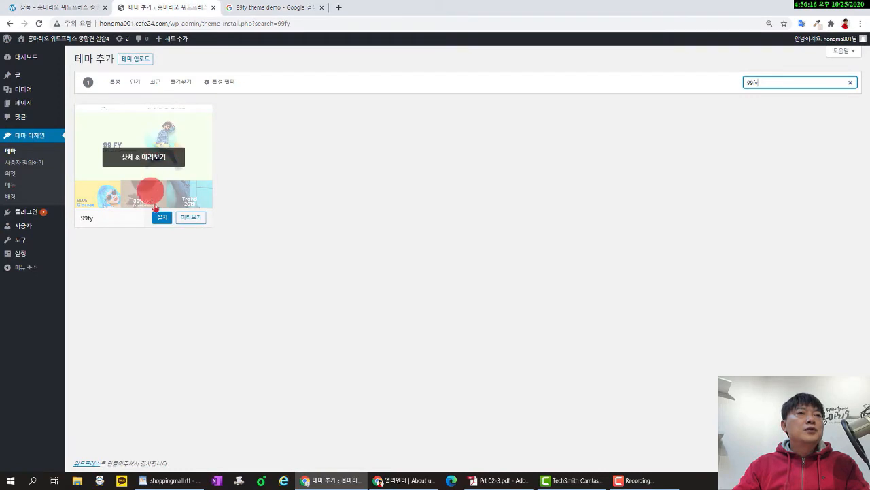
Install and activate the 99fy theme, then view its 13 required and recommended plugins.
click(161, 216)
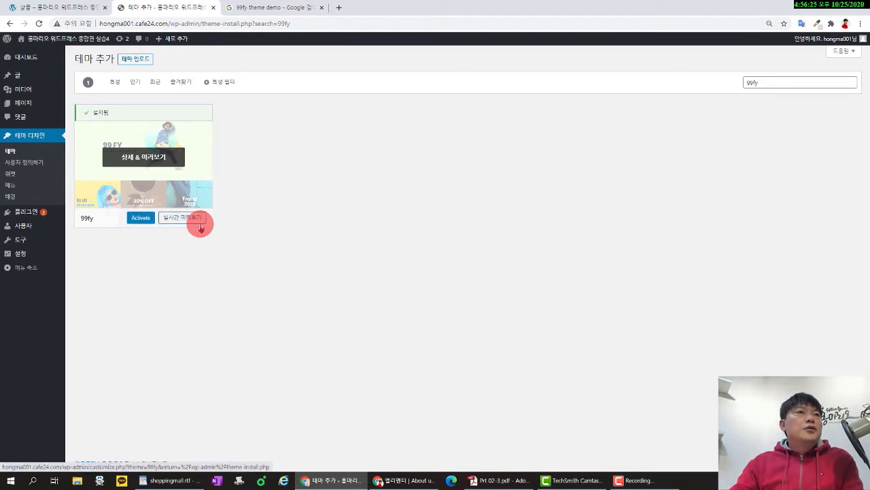
click(142, 219)
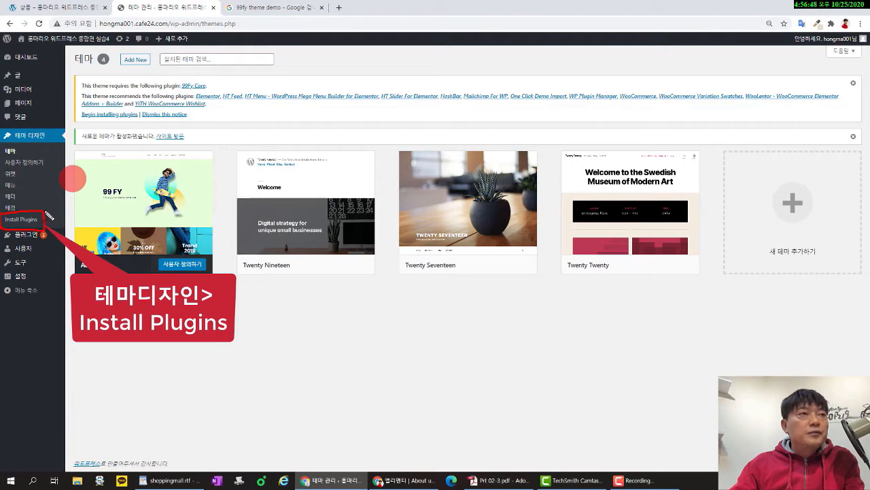
click(31, 221)
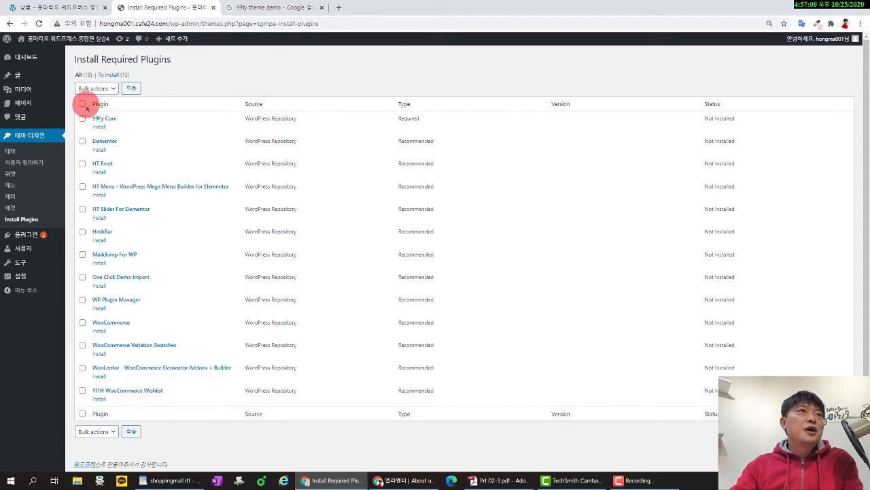
Select all 13 theme plugins and apply the Install bulk action.
click(109, 88)
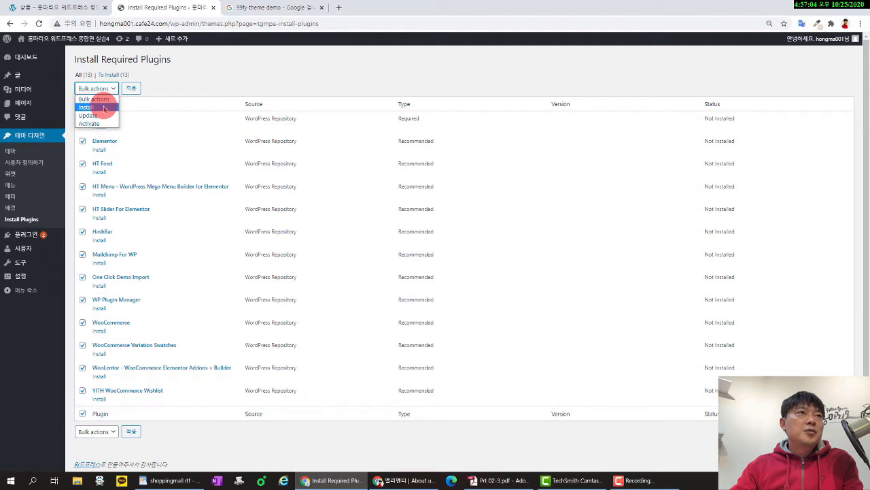
click(103, 108)
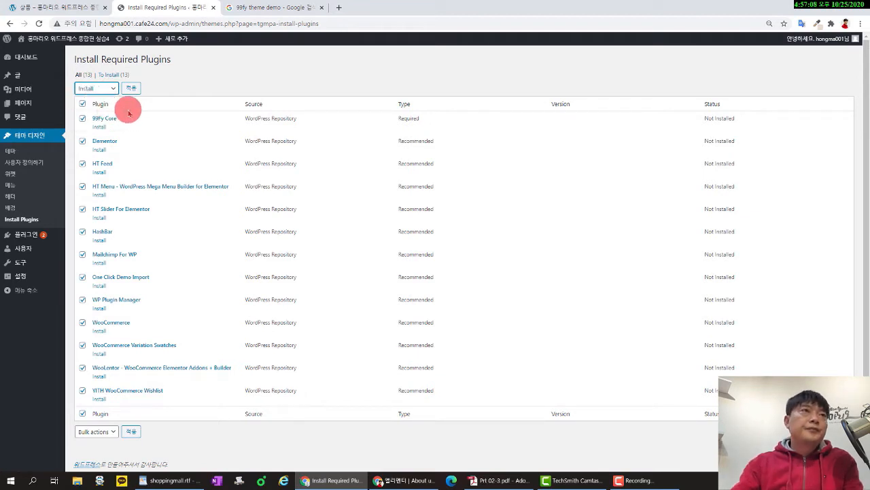
mouse_move(82, 107)
mouse_down()
mouse_move(73, 106)
mouse_move(83, 96)
mouse_move(85, 104)
mouse_move(117, 91)
mouse_move(75, 89)
mouse_up()
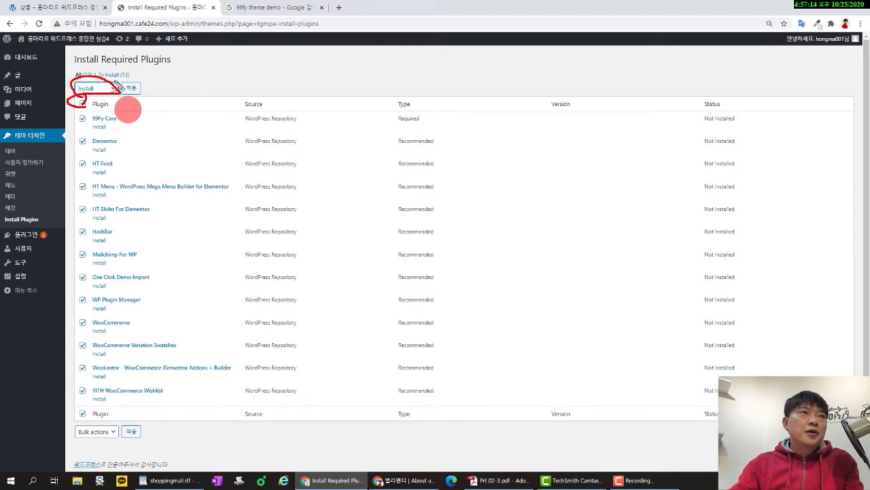
mouse_move(133, 81)
mouse_down()
mouse_move(128, 95)
mouse_move(142, 85)
mouse_up()
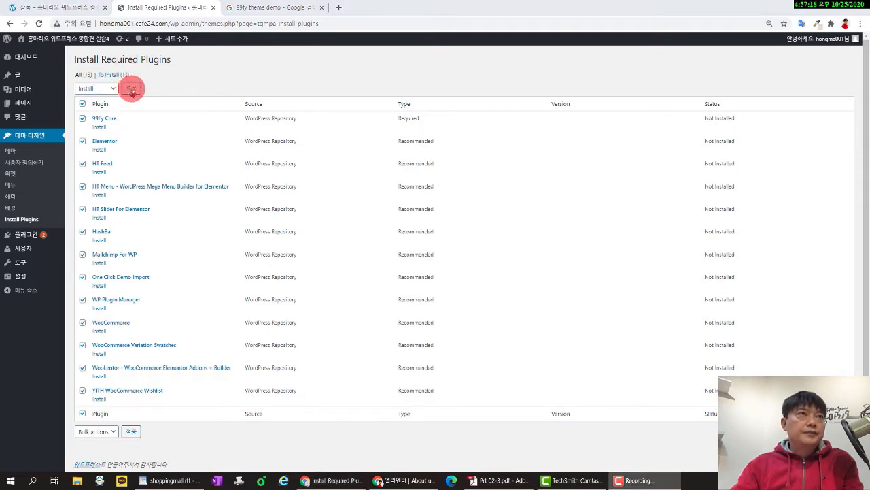
click(132, 88)
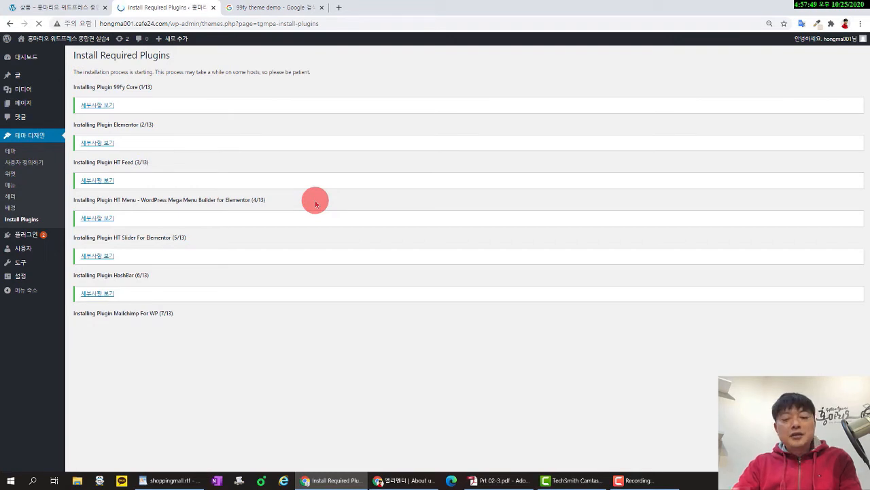
Search Google for 'wordpress woocommerce plugins' and look through the web results.
click(298, 8)
drag(153, 54, 68, 54)
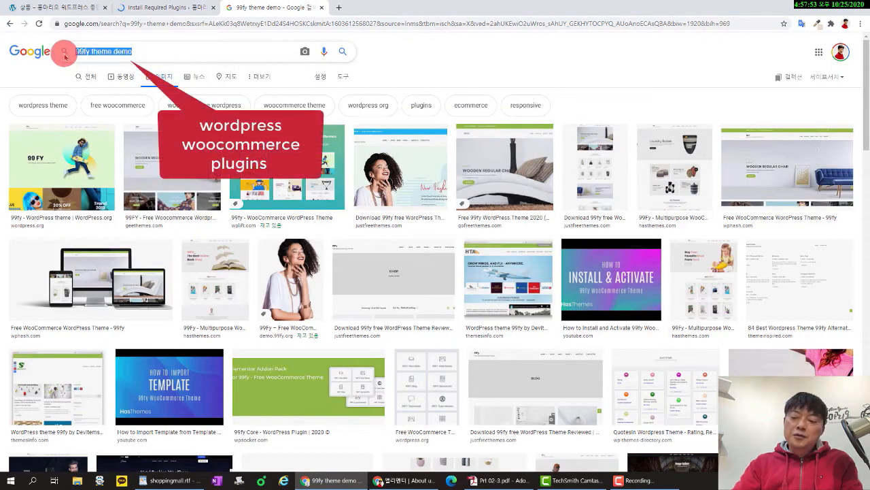
text(word)
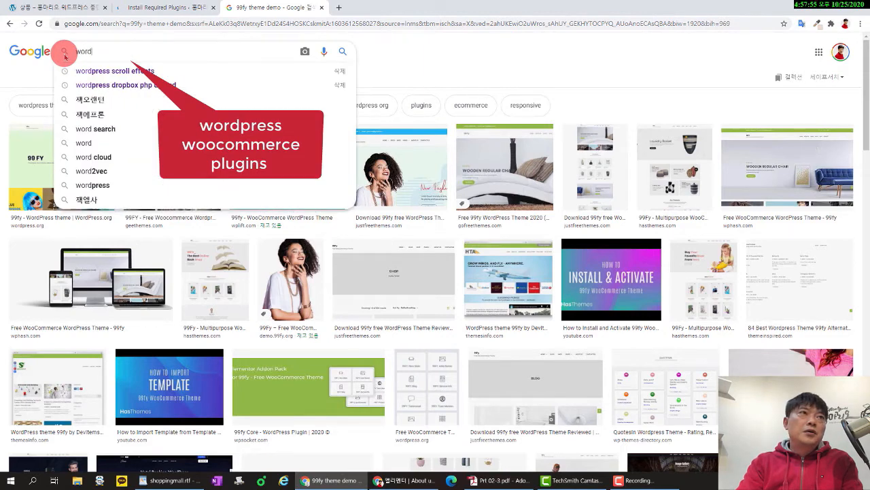
text(press woo)
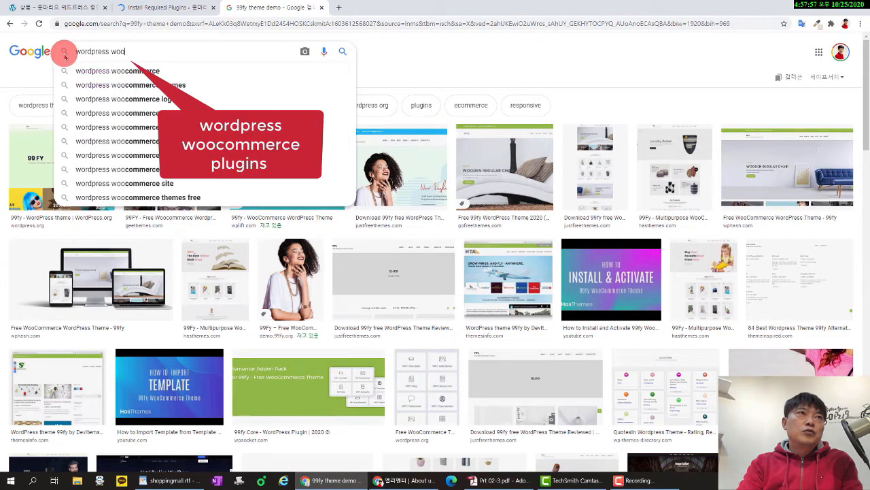
text(comm)
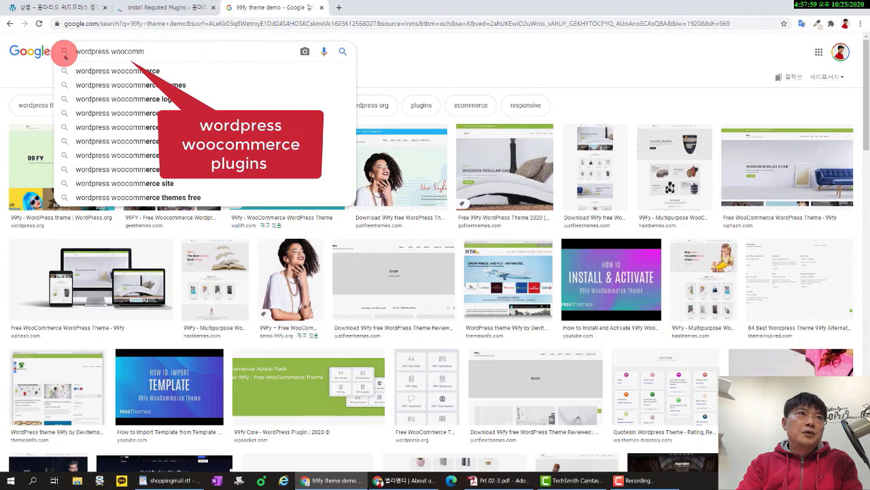
text(erce)
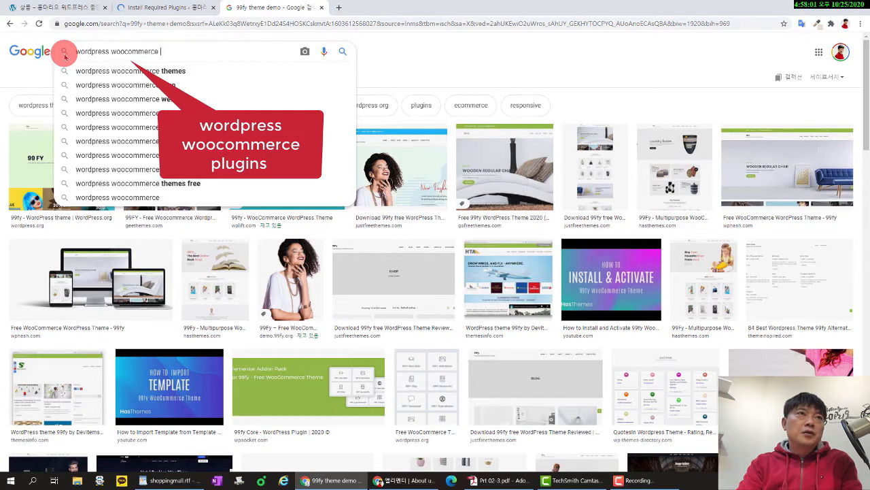
text( plugin)
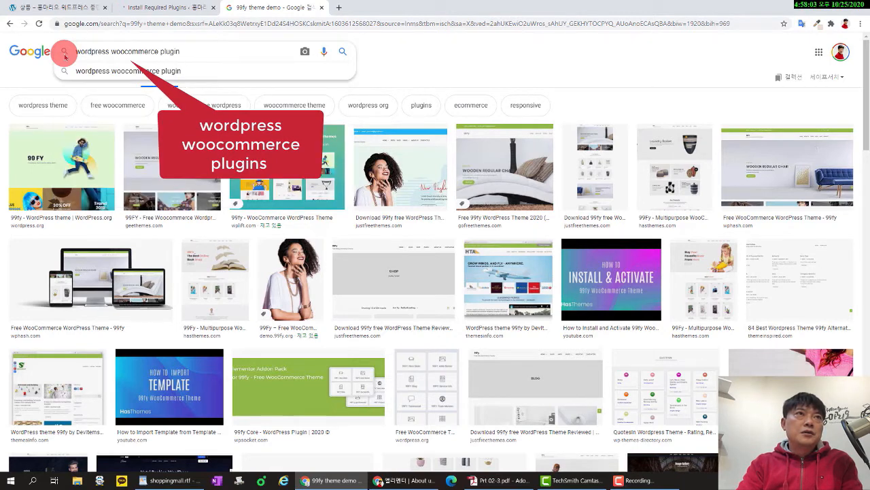
text(s)
key(Return)
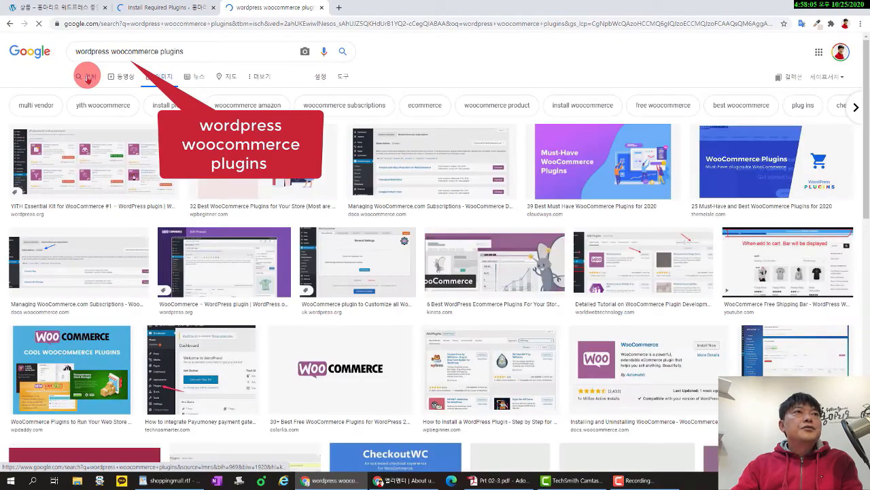
click(87, 77)
scroll(467, 214, down, 5)
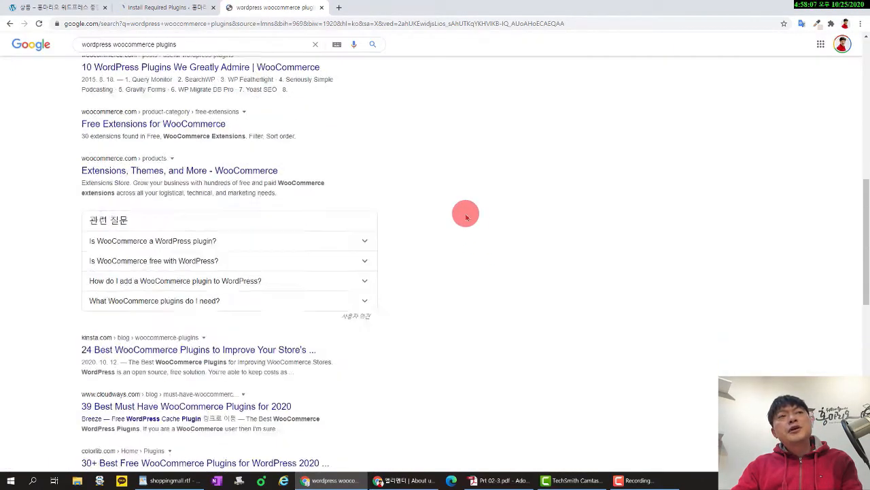
scroll(467, 214, down, 5)
scroll(463, 214, up, 15)
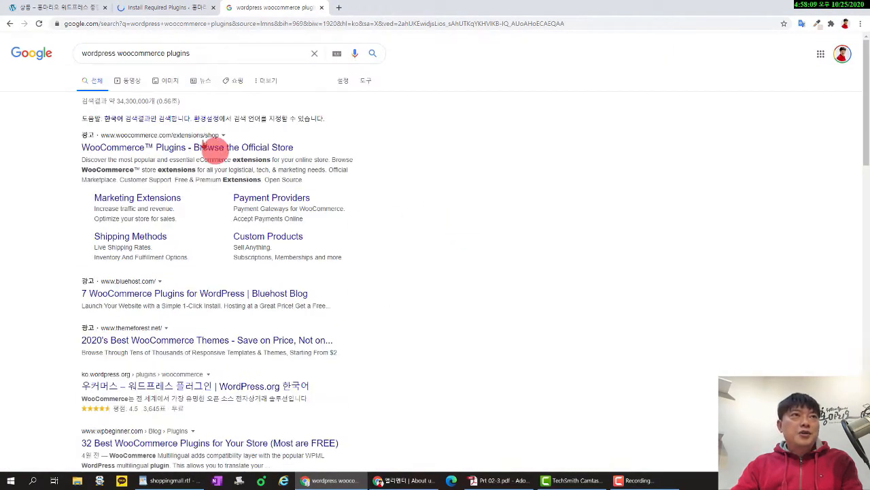
Browse the image results, then return to the plugin installation tab.
click(173, 81)
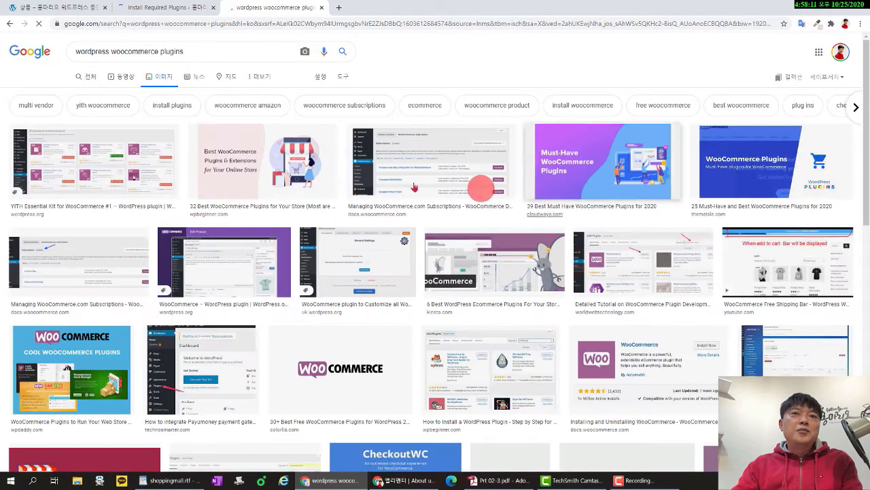
scroll(481, 189, down, 10)
scroll(718, 368, up, 5)
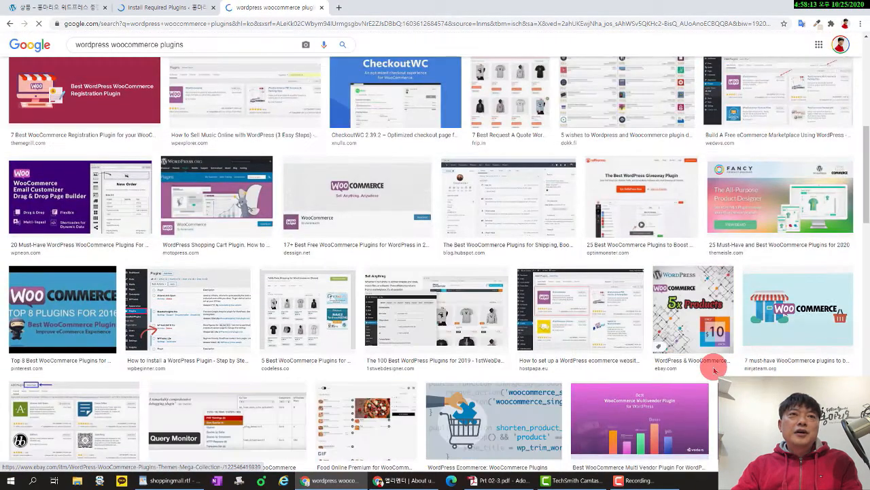
scroll(714, 369, up, 3)
scroll(707, 369, up, 3)
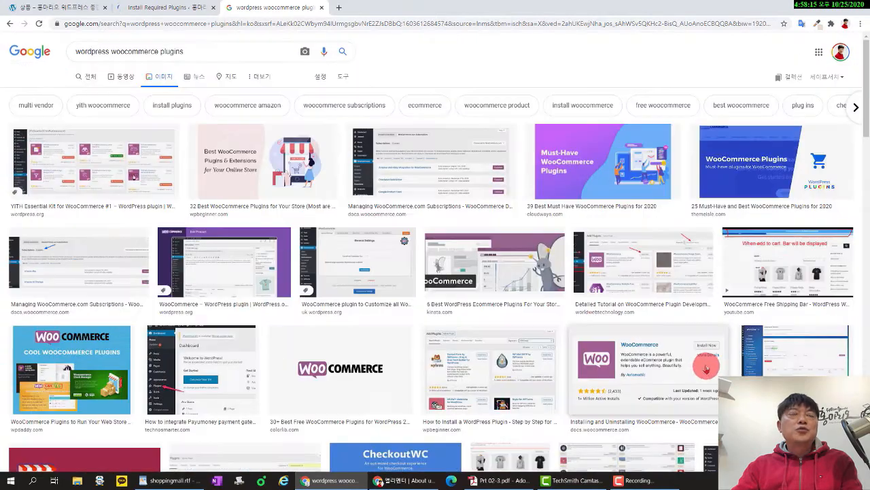
click(174, 8)
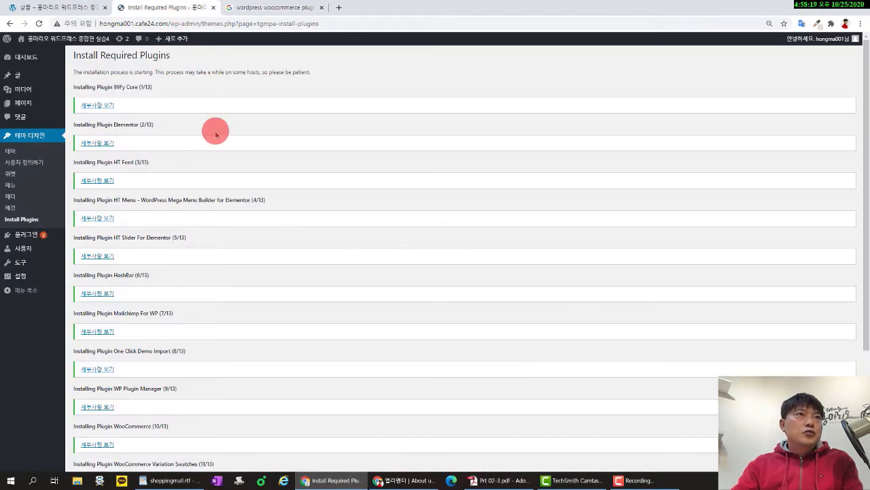
Bulk-activate all 13 theme plugins, including WooCommerce and Elementor, from the required plugins installer.
scroll(215, 134, down, 3)
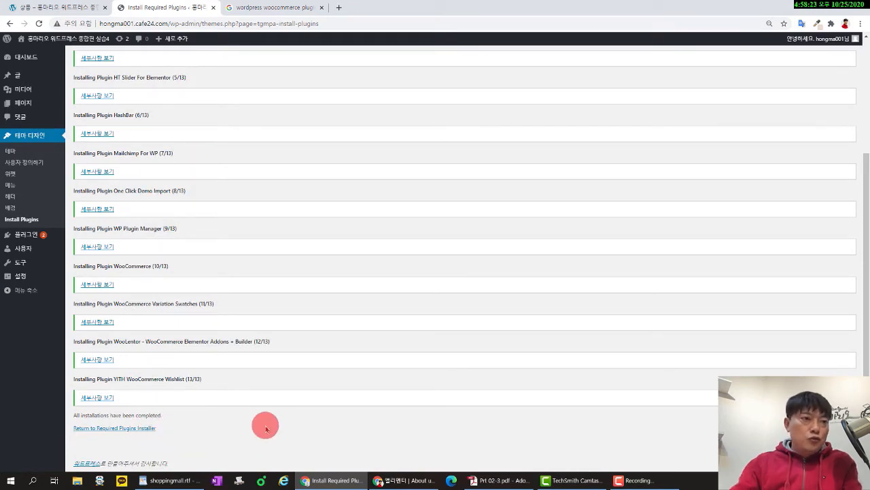
mouse_move(140, 444)
mouse_down()
mouse_move(79, 439)
mouse_move(68, 423)
mouse_move(151, 427)
mouse_move(156, 445)
mouse_up()
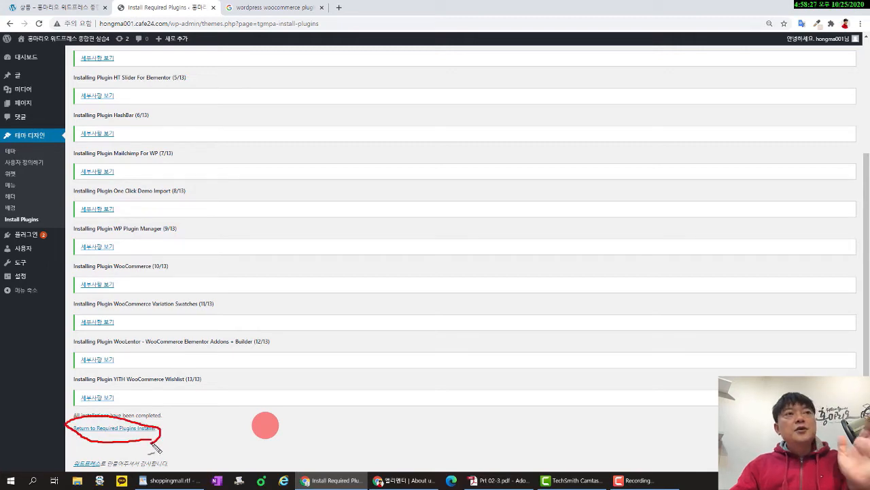
key(Escape)
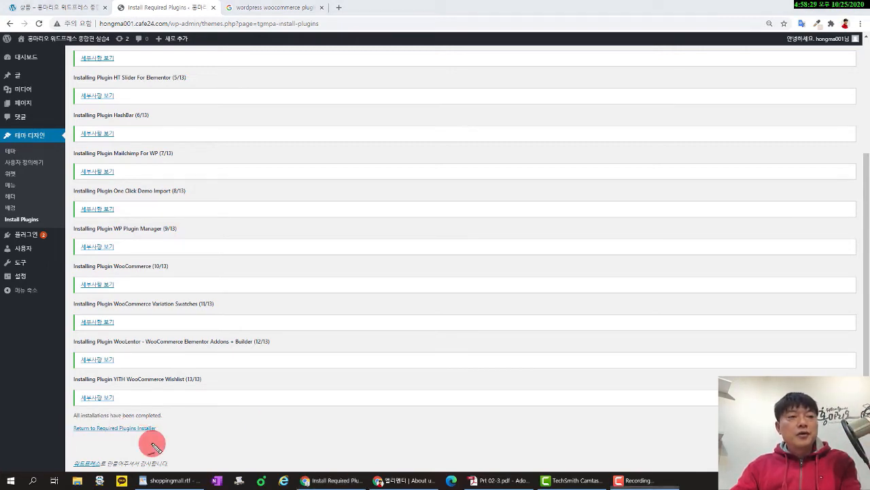
click(138, 430)
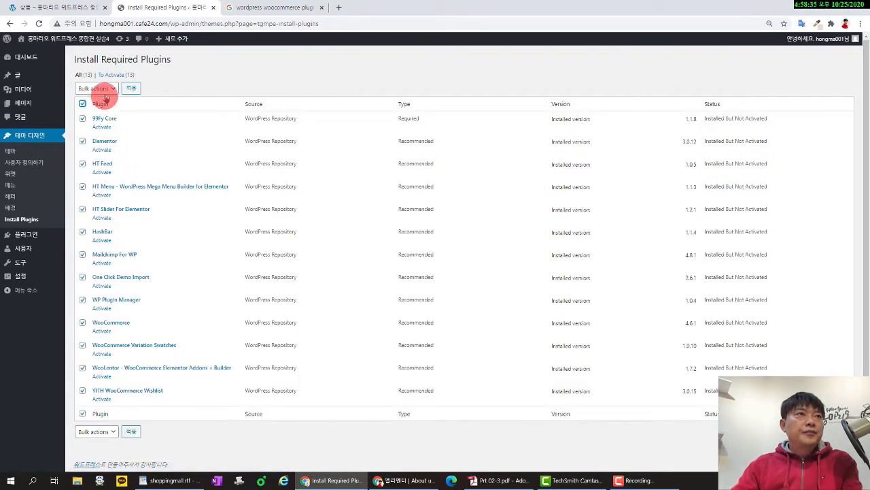
click(102, 89)
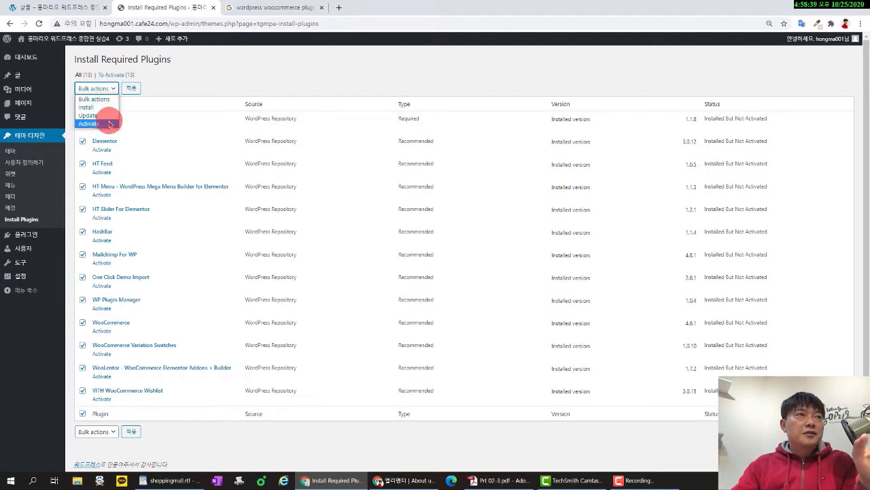
click(108, 124)
click(130, 88)
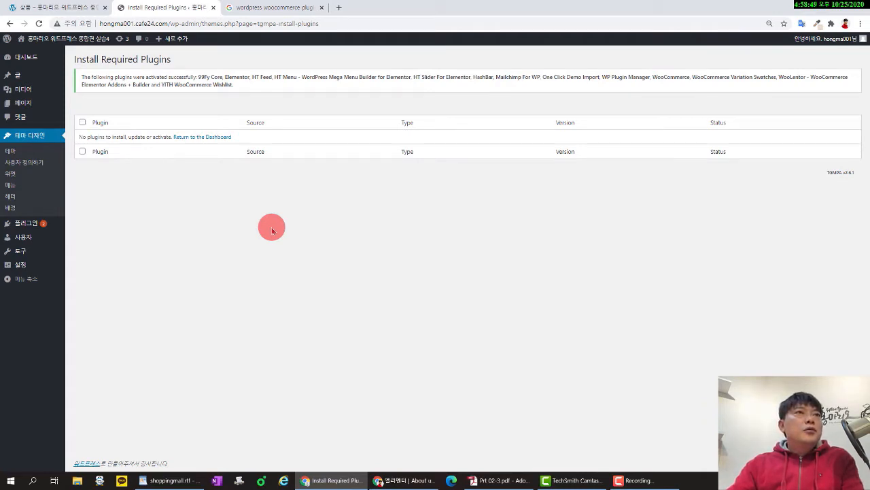
click(226, 137)
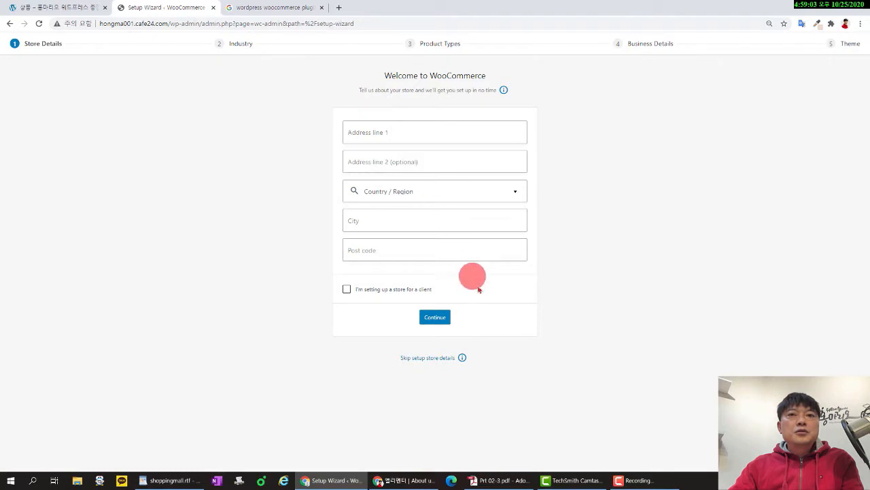
Leave the WooCommerce setup wizard and load the /wp-admin/ dashboard.
click(9, 23)
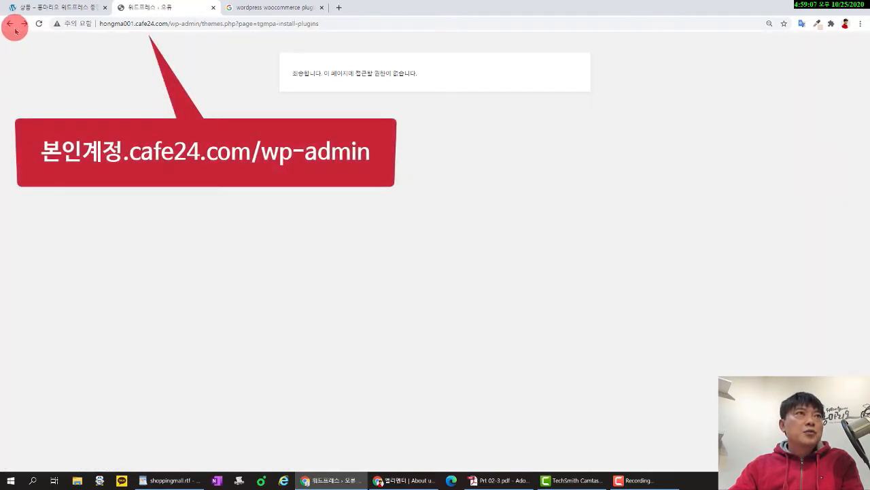
drag(202, 24, 368, 38)
key(BackSpace)
key(Return)
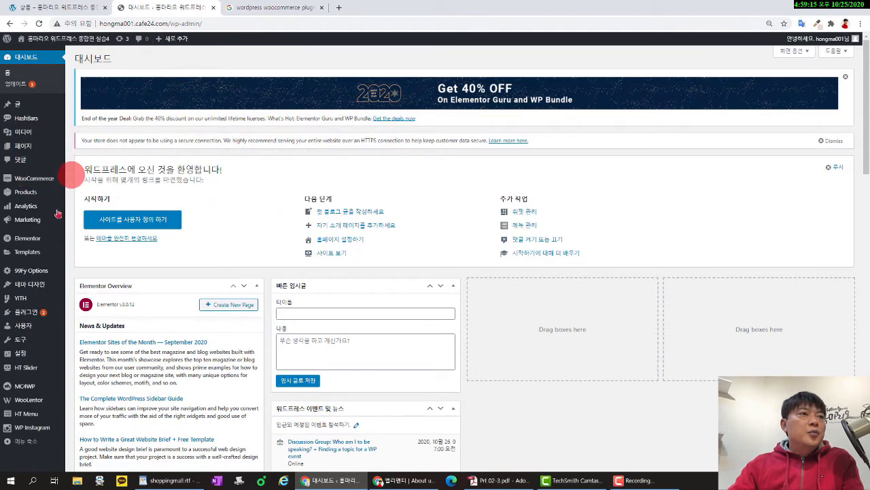
Review the installed plugins list, including One Click Demo Import, WooCommerce and WooLentor.
mouse_move(34, 312)
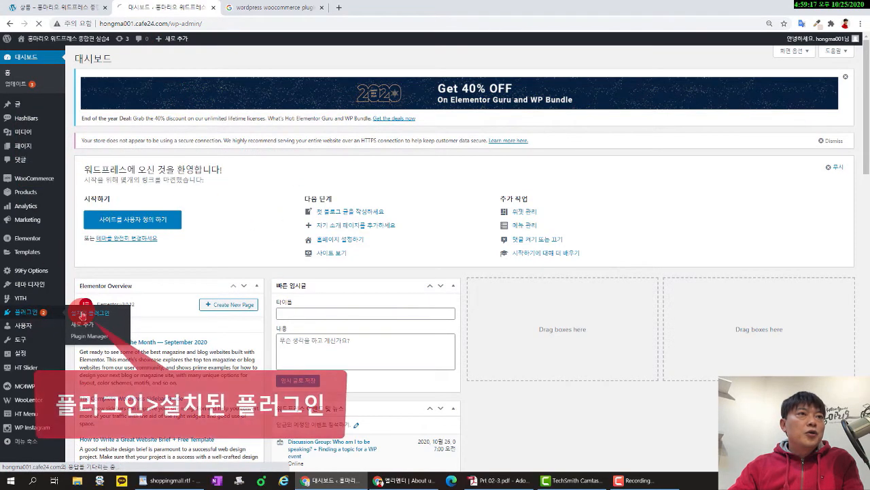
click(67, 314)
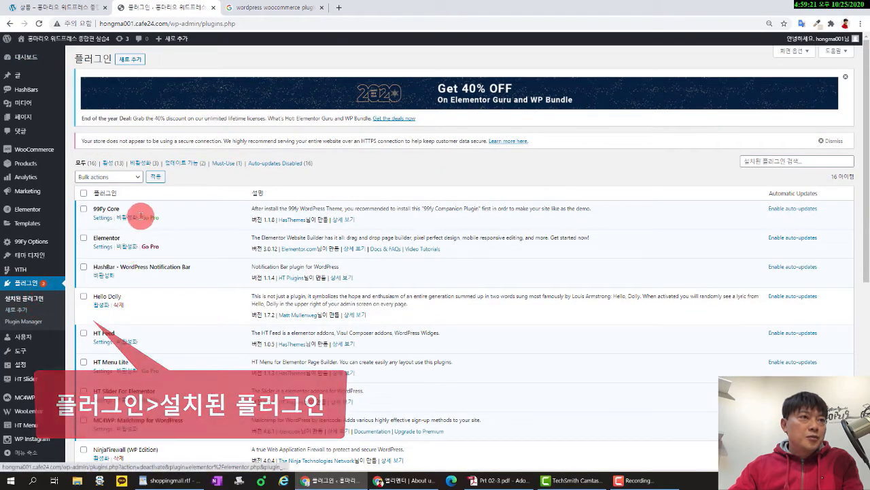
scroll(141, 216, down, 5)
scroll(141, 215, up, 5)
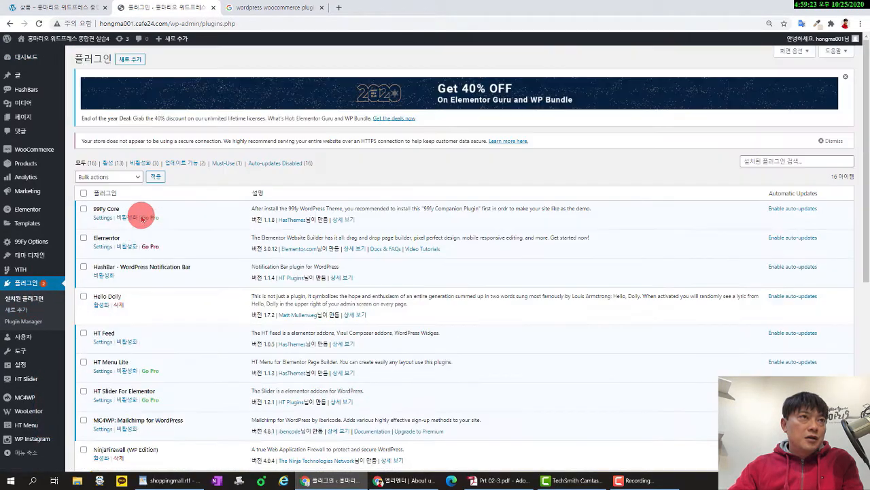
scroll(141, 217, down, 4)
scroll(142, 218, up, 4)
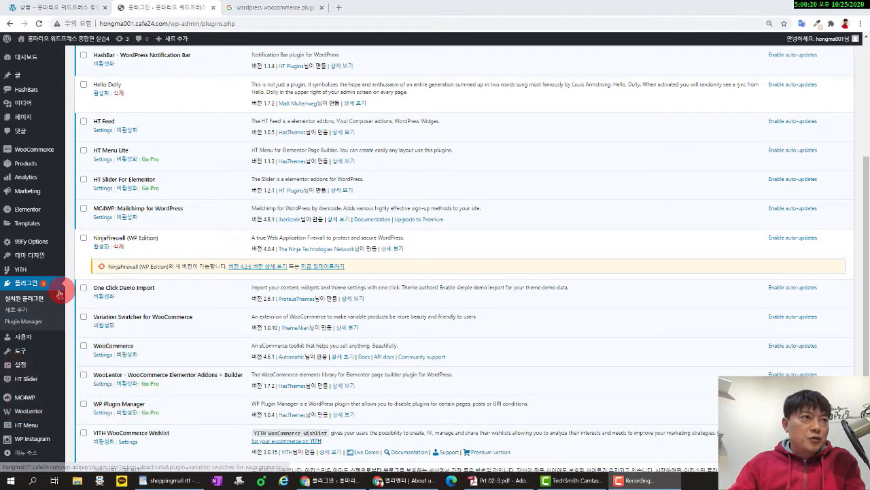
Import the 99fy Standard Demo through Import Demo Data and confirm 'Yes, import!'.
click(42, 263)
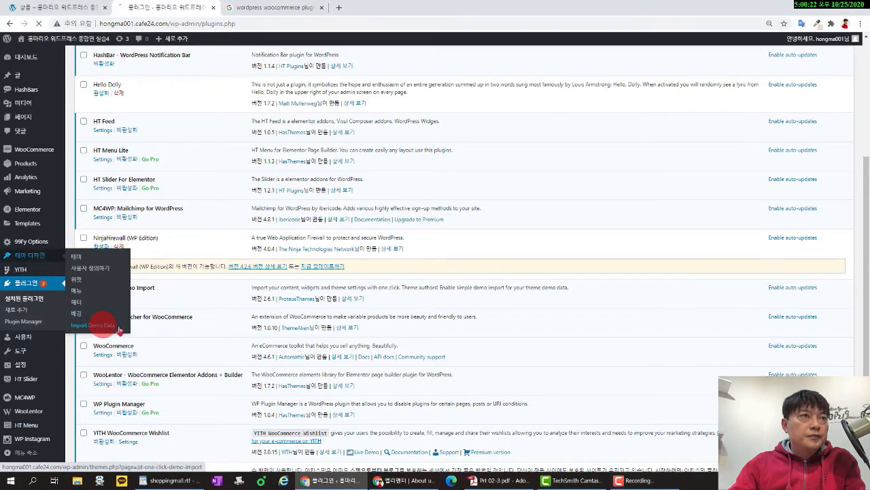
click(315, 355)
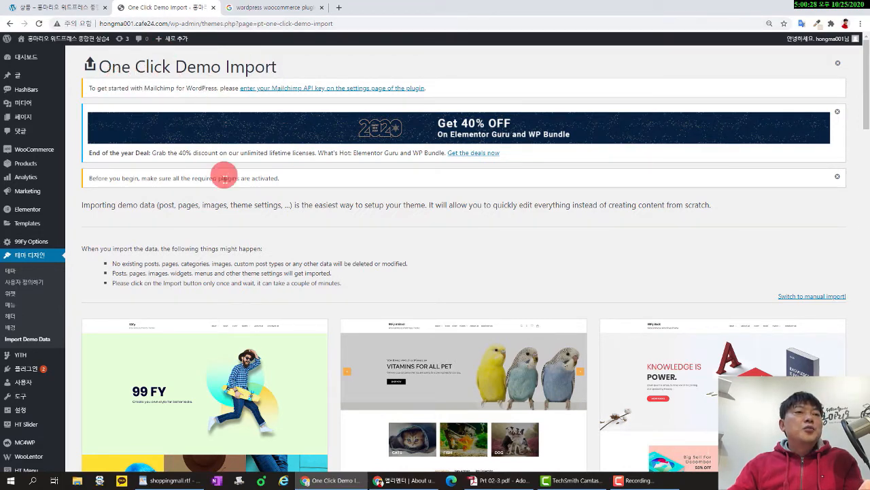
scroll(229, 171, down, 3)
click(308, 284)
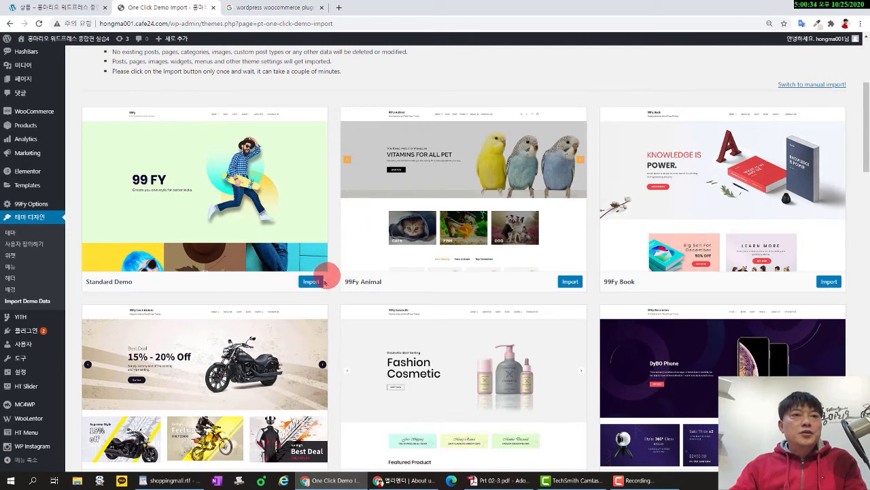
click(310, 285)
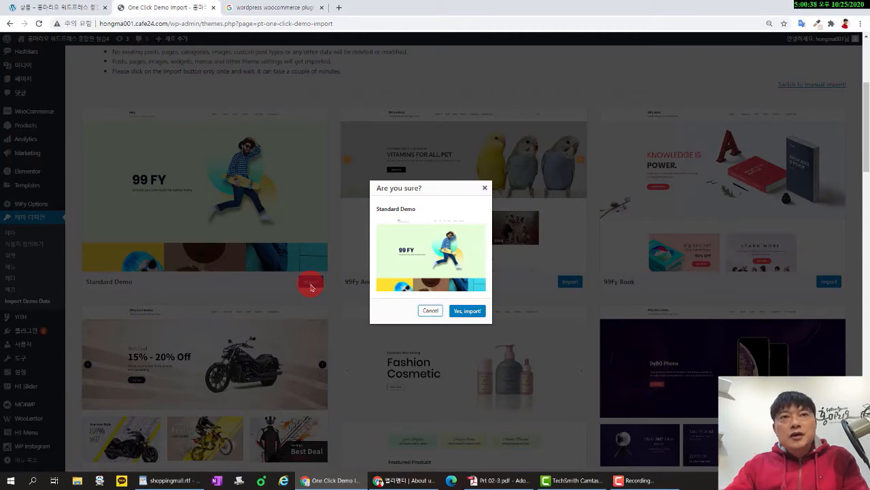
click(475, 313)
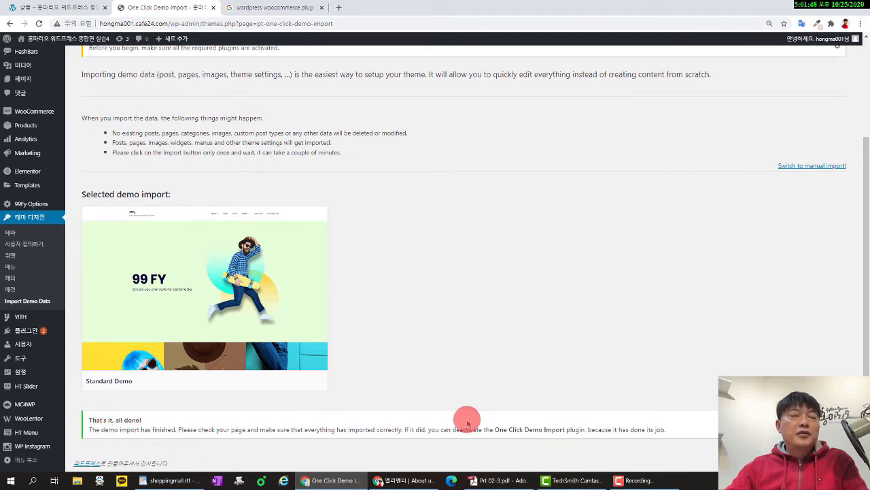
Visit the live storefront and scroll through the imported demo homepage.
click(54, 38)
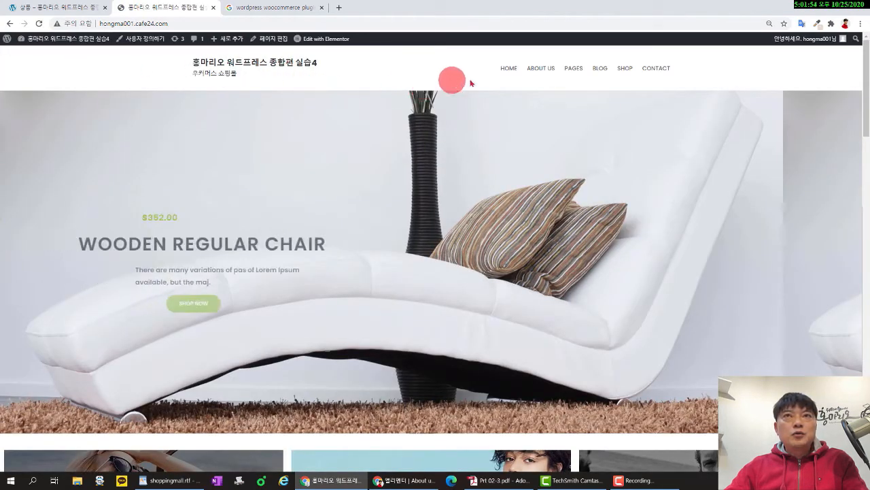
scroll(520, 194, down, 12)
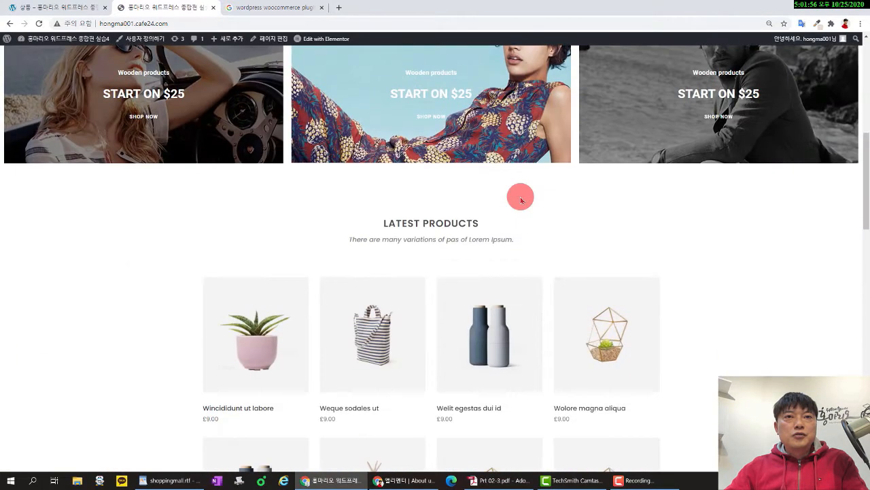
scroll(521, 198, down, 10)
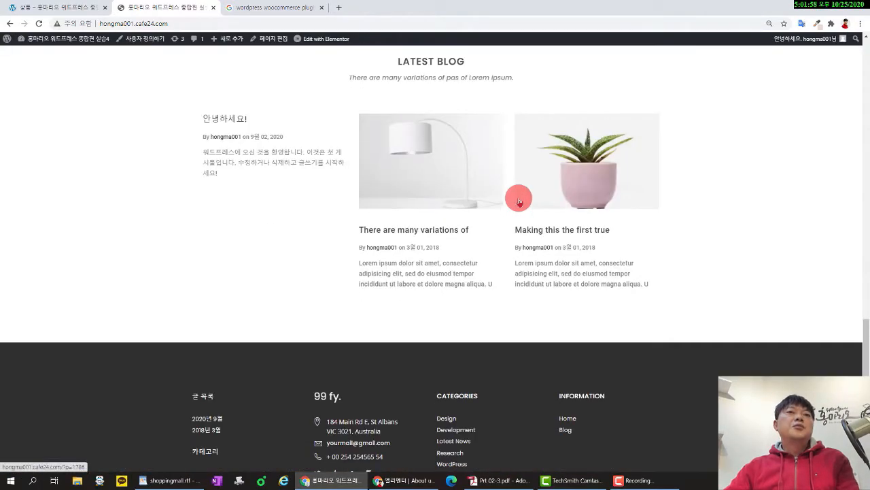
scroll(408, 170, up, 20)
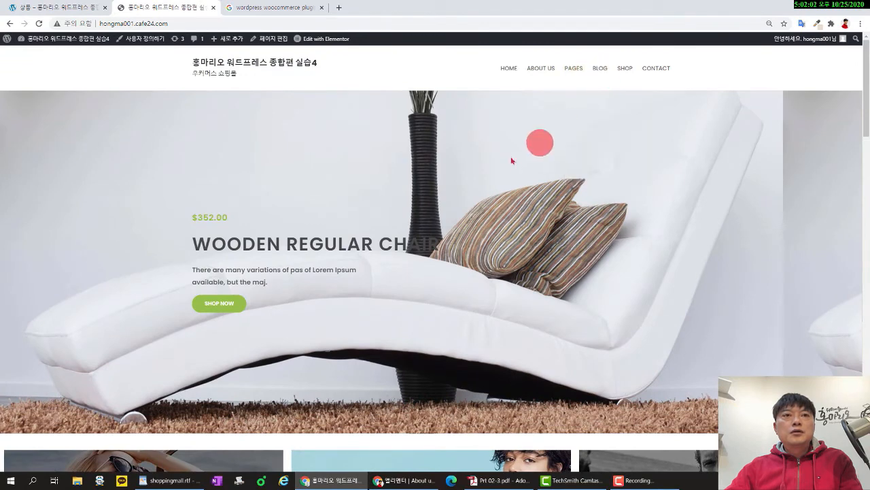
scroll(476, 183, down, 8)
scroll(381, 231, up, 2)
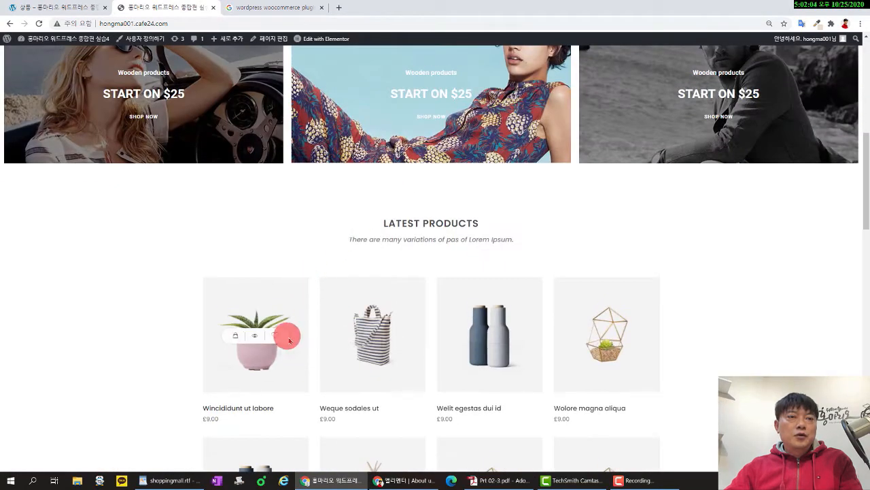
Open the 'Wincididunt ut labore' product page, priced at £9.00, and look it over.
click(261, 405)
scroll(552, 316, down, 6)
scroll(558, 319, down, 4)
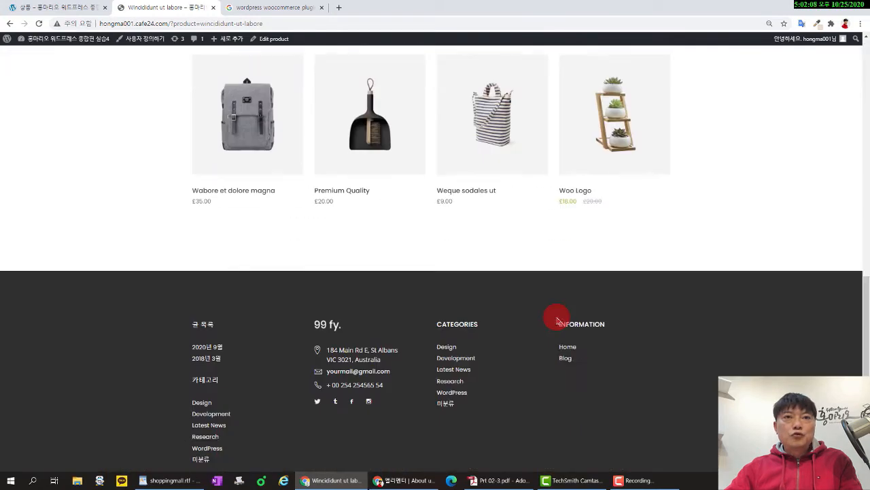
scroll(558, 317, up, 10)
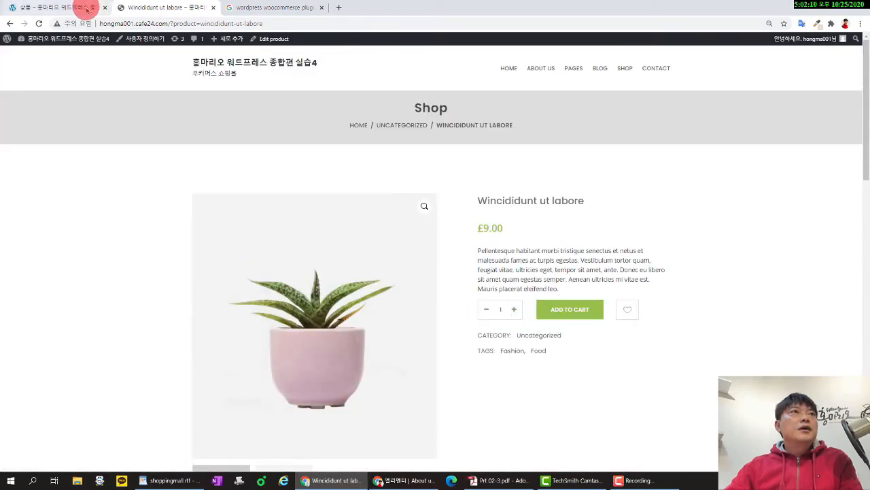
mouse_move(102, 54)
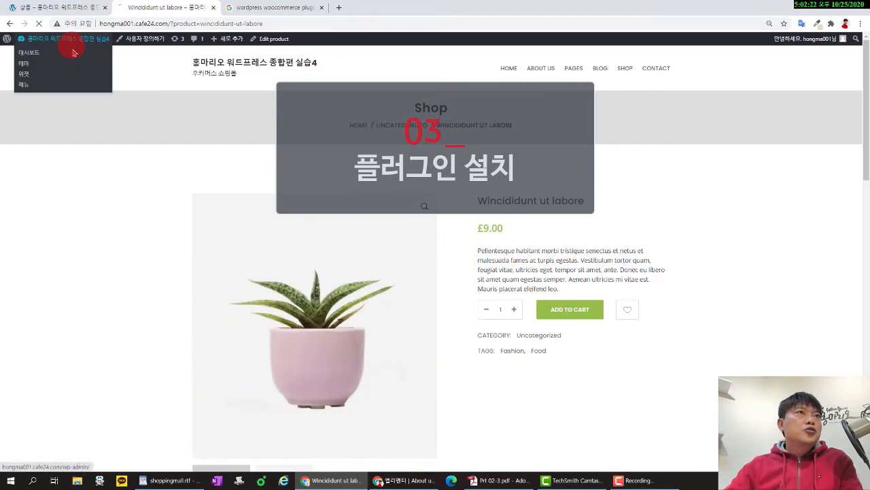
Install and activate the Classic Editor (고전 편집기) plugin and dismiss the Elementor discount notice.
click(71, 52)
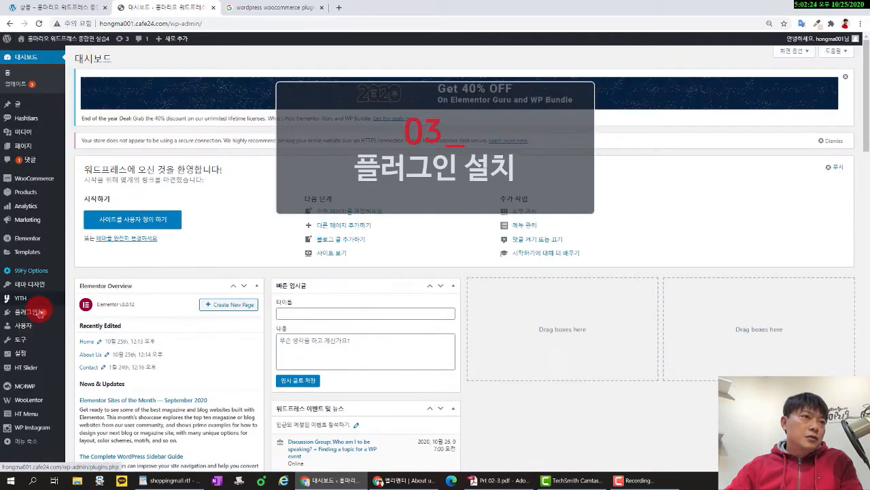
mouse_move(21, 312)
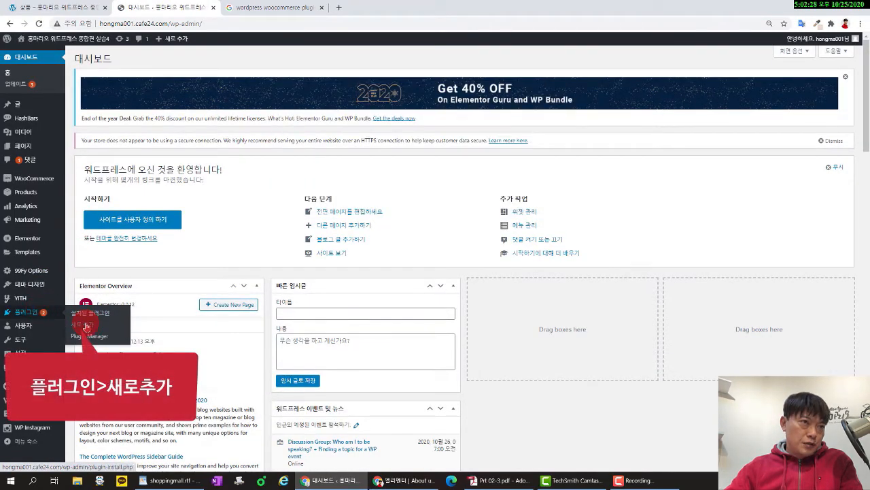
click(86, 326)
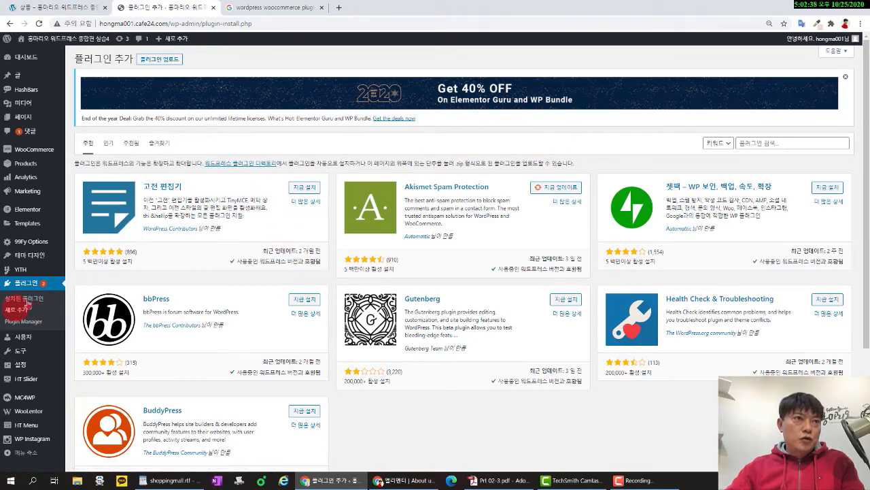
click(300, 187)
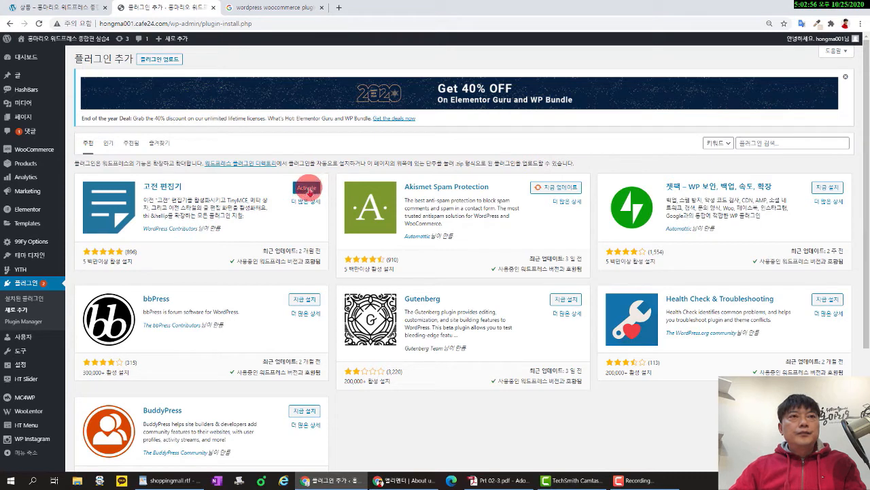
click(309, 189)
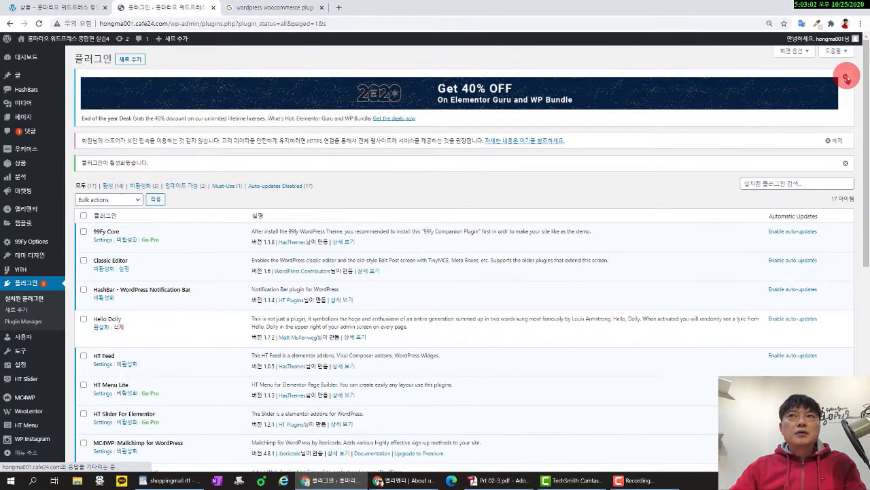
click(848, 79)
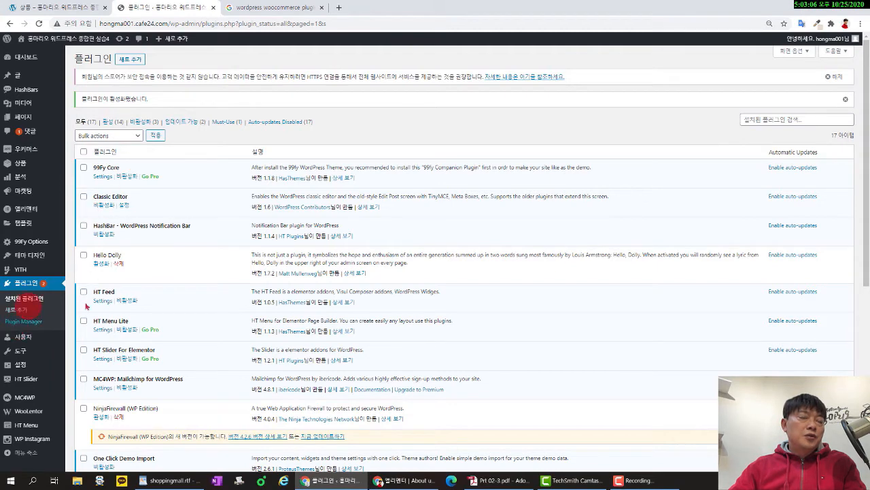
Install and activate Contact Form 7 from the Popular plugins list.
click(20, 310)
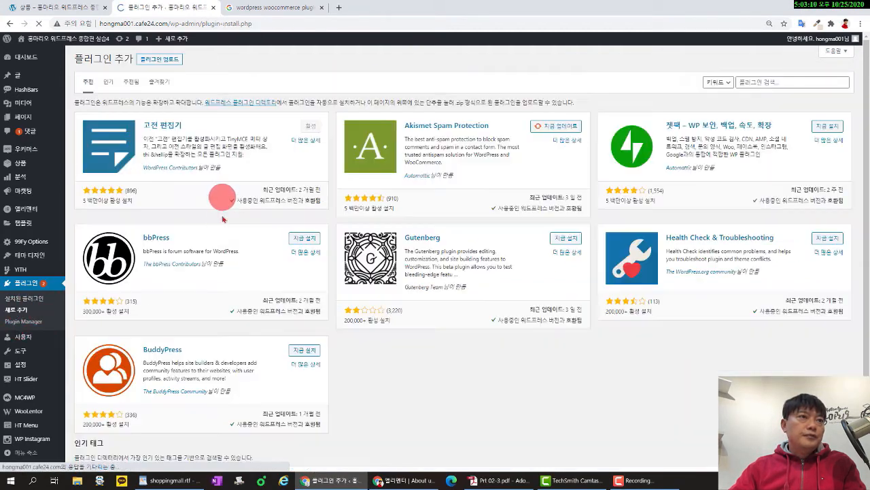
click(109, 82)
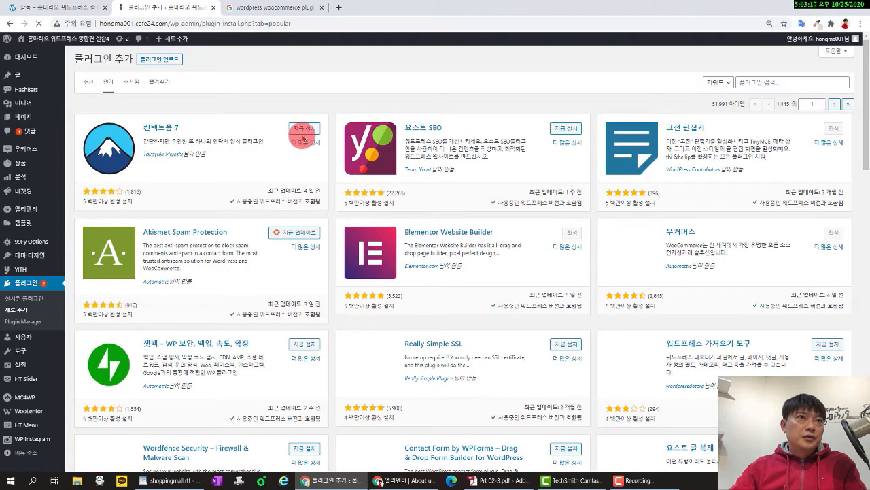
click(299, 129)
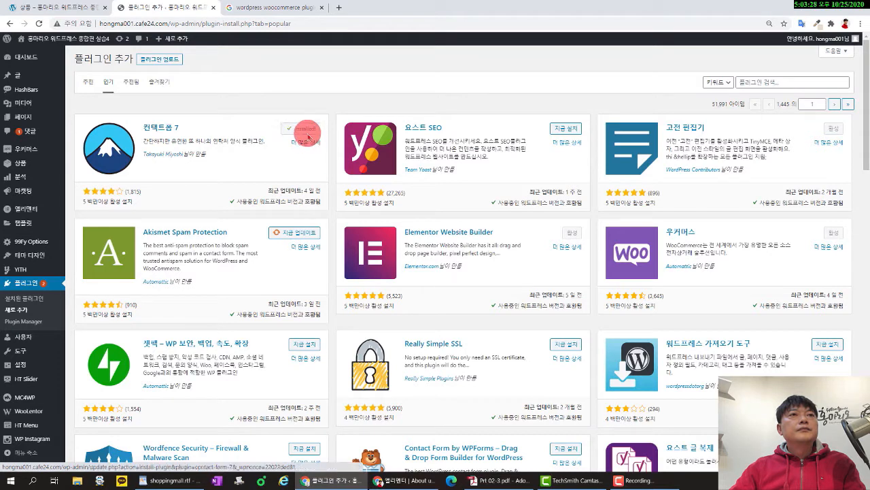
click(306, 130)
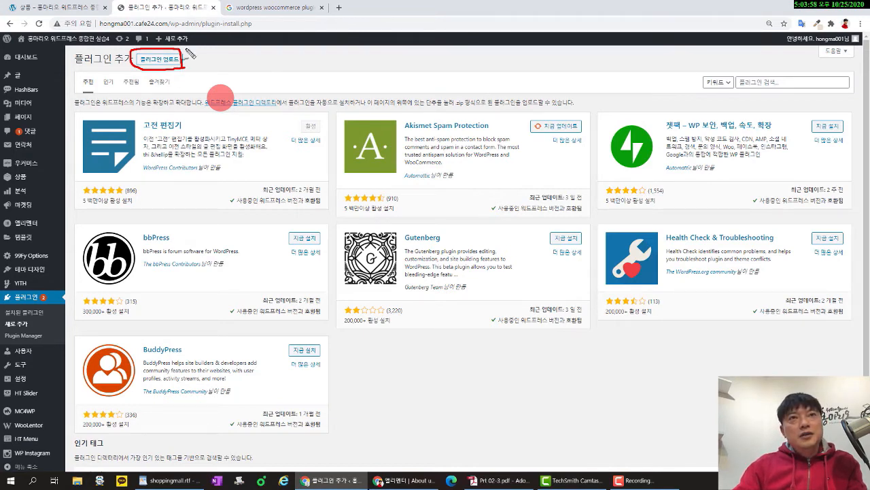
Close the Google Images tab and search Google for 케이보드 in a new tab.
click(292, 8)
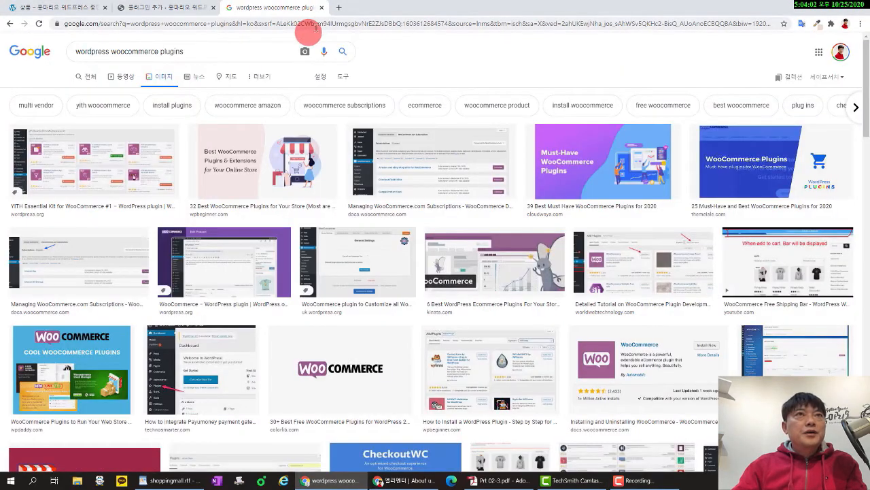
click(322, 8)
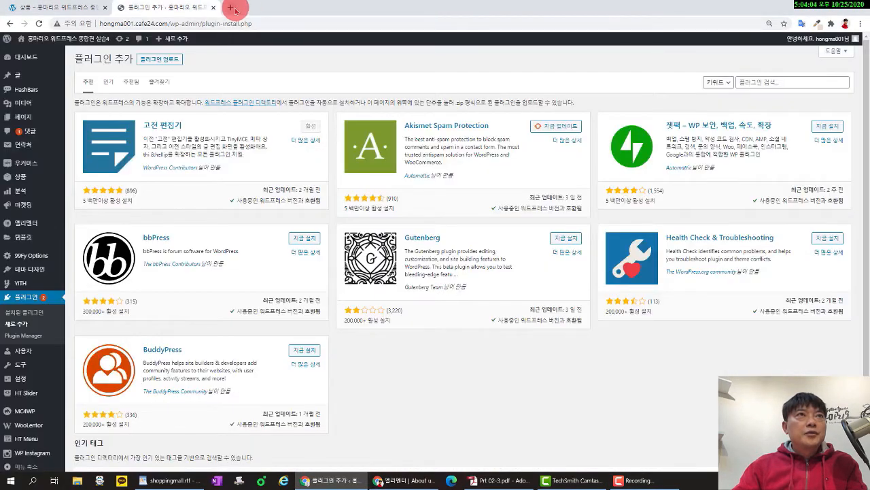
click(231, 8)
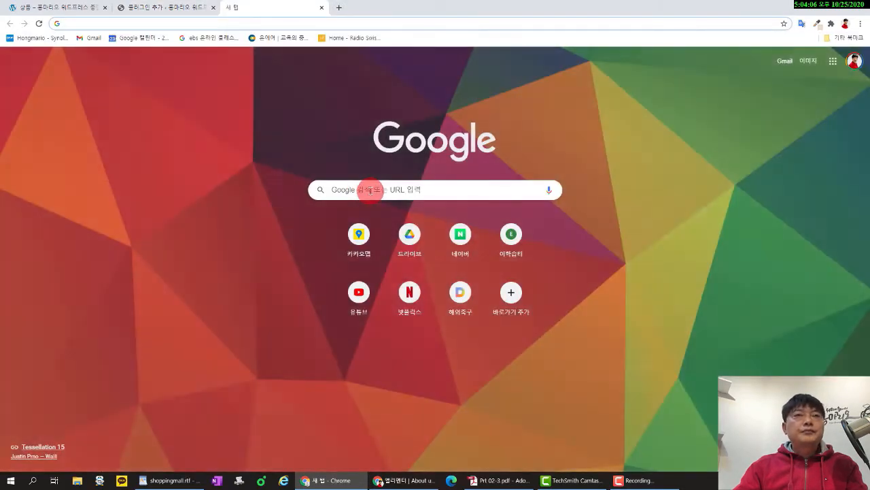
click(368, 190)
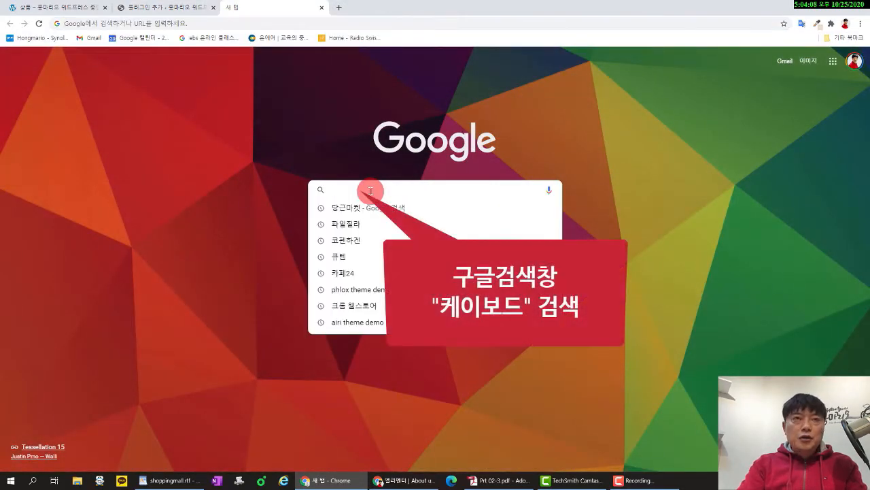
text(케)
key(BackSpace)
key(BackSpace)
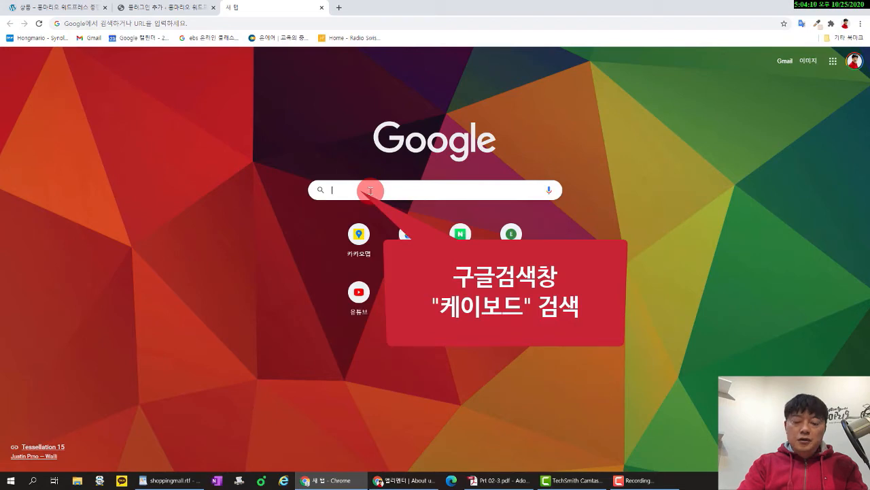
text(케이)
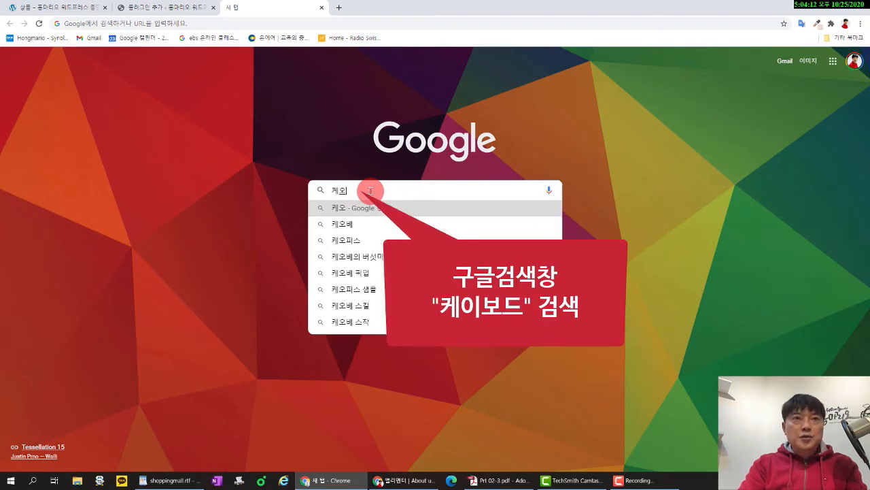
text(보드)
key(Return)
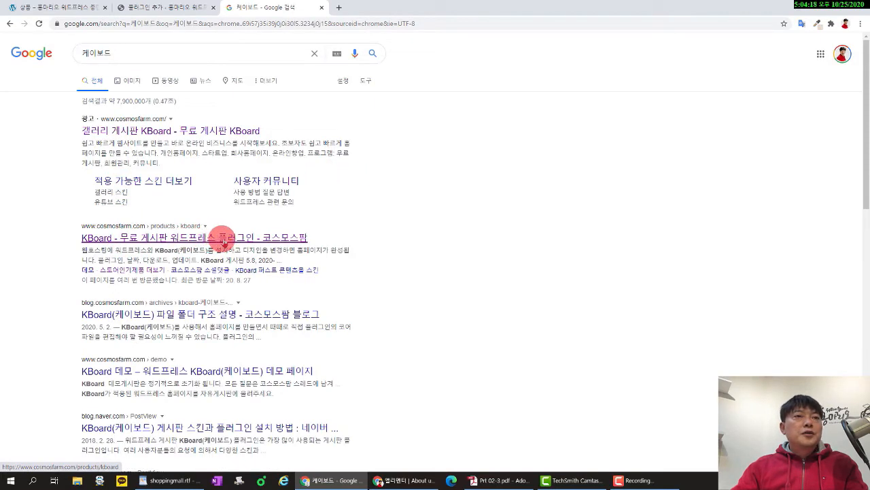
Download the KBoard 5.8 and KBoard comments 4.9 zips from Cosmosfarm's KBoard product page.
click(285, 239)
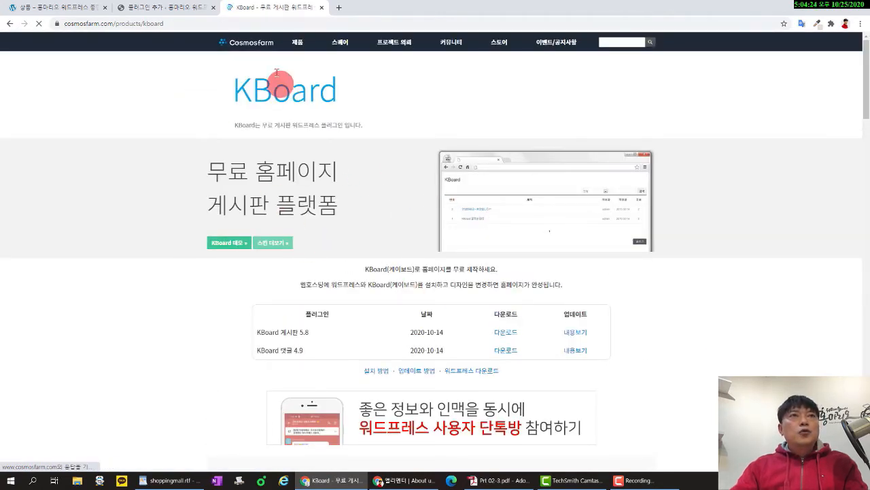
click(259, 44)
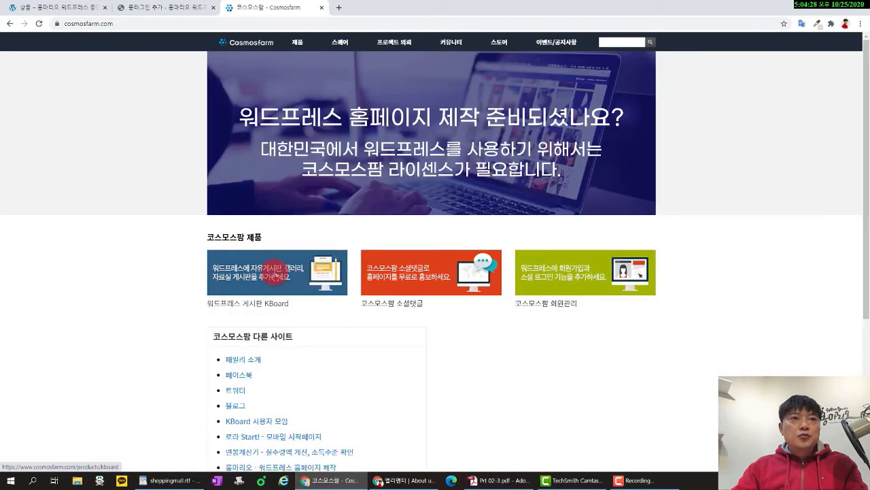
click(275, 276)
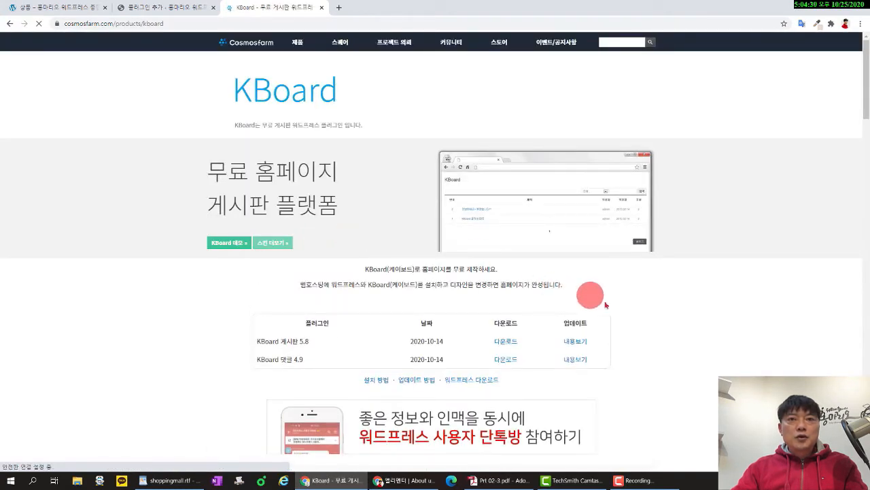
scroll(655, 322, down, 2)
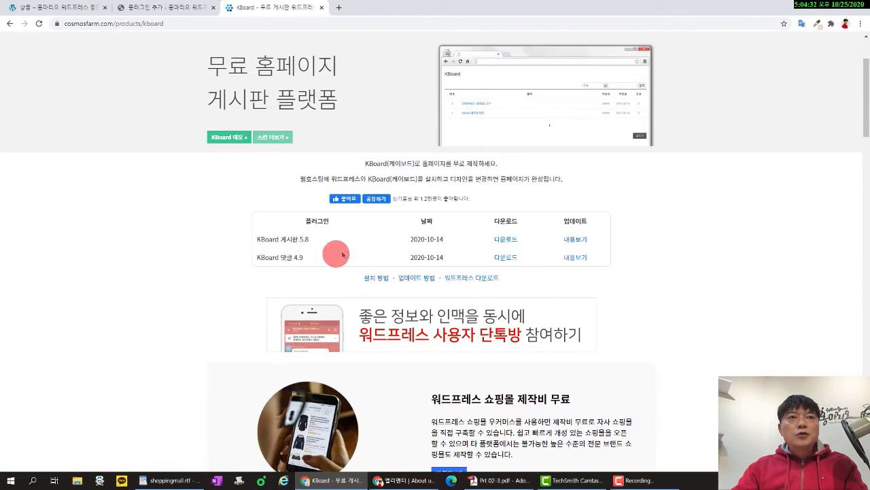
click(509, 243)
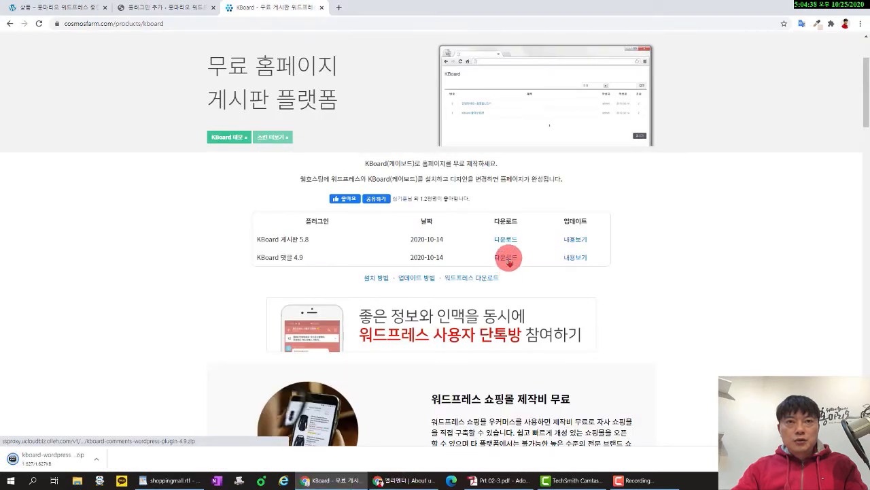
click(509, 258)
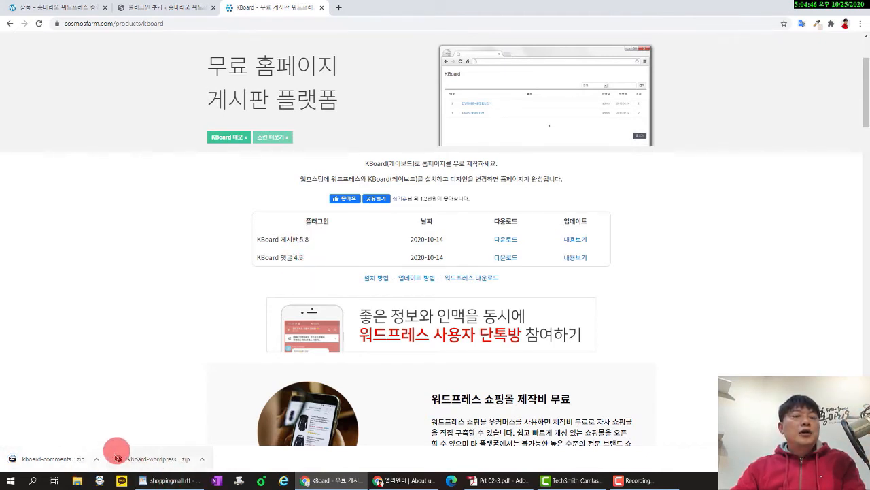
click(175, 8)
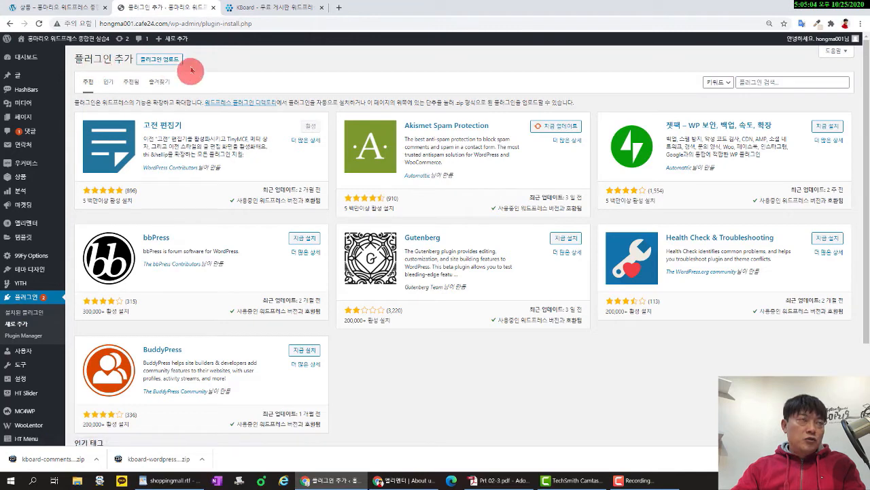
Upload kboard-wordpress-plugin-5.8.zip from Downloads, install it and activate KBoard.
click(166, 60)
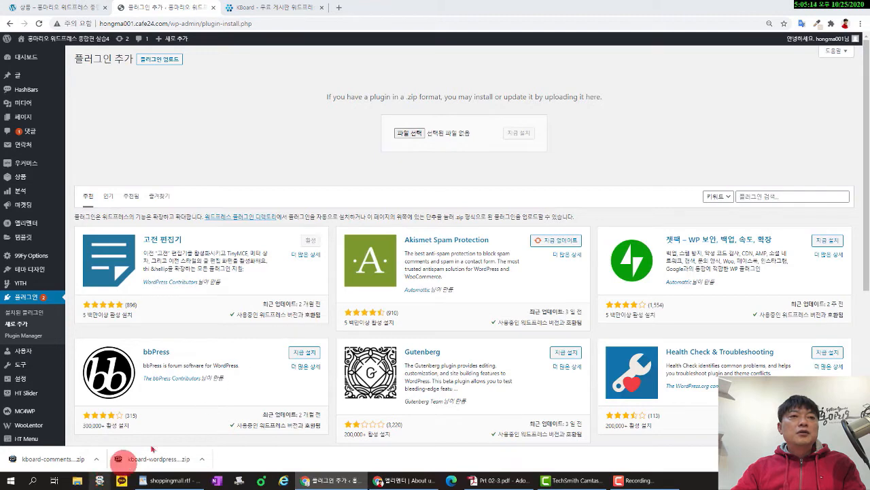
click(79, 481)
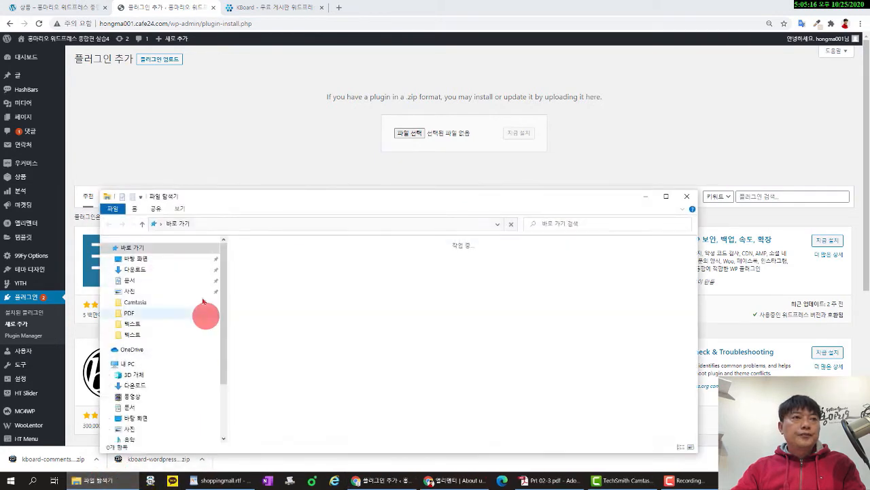
click(198, 269)
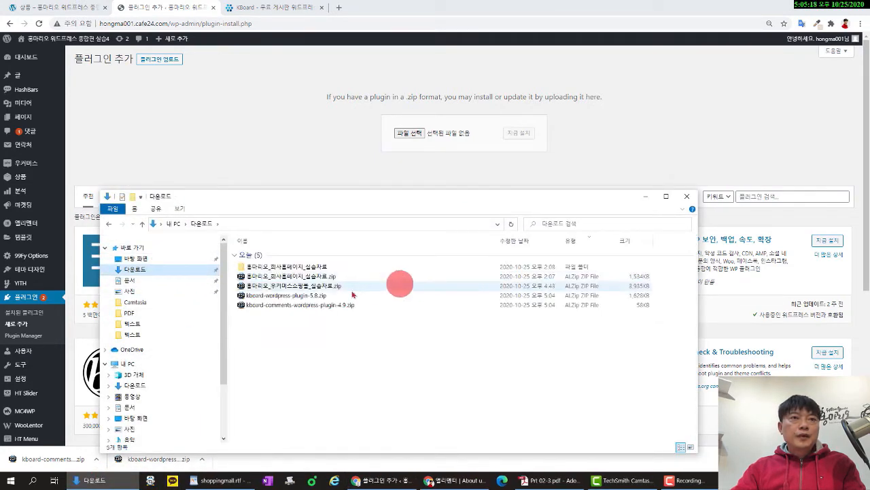
click(325, 297)
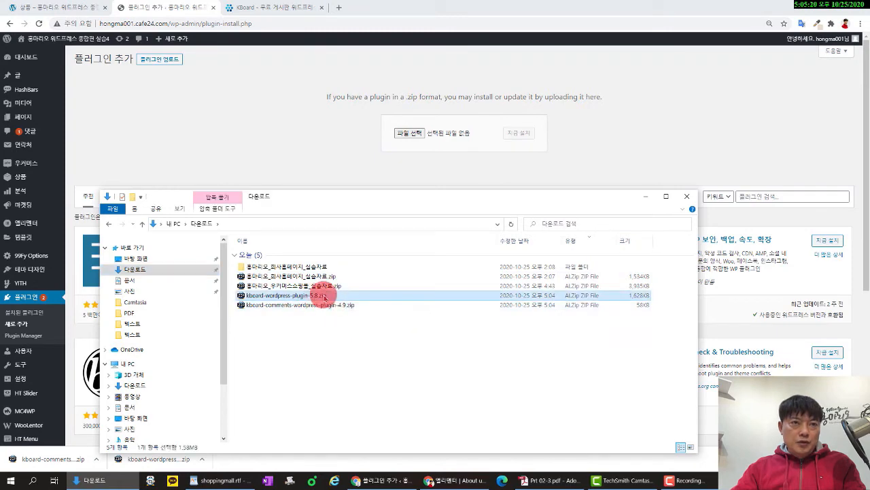
drag(308, 299, 415, 136)
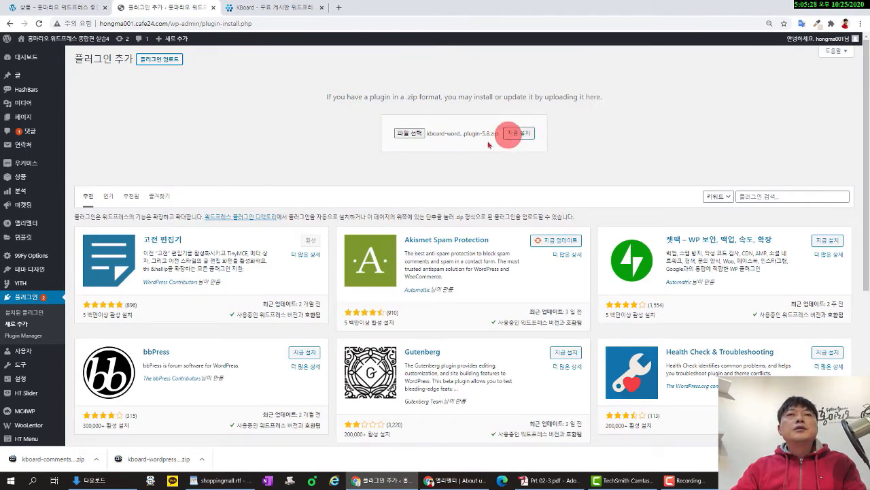
click(522, 134)
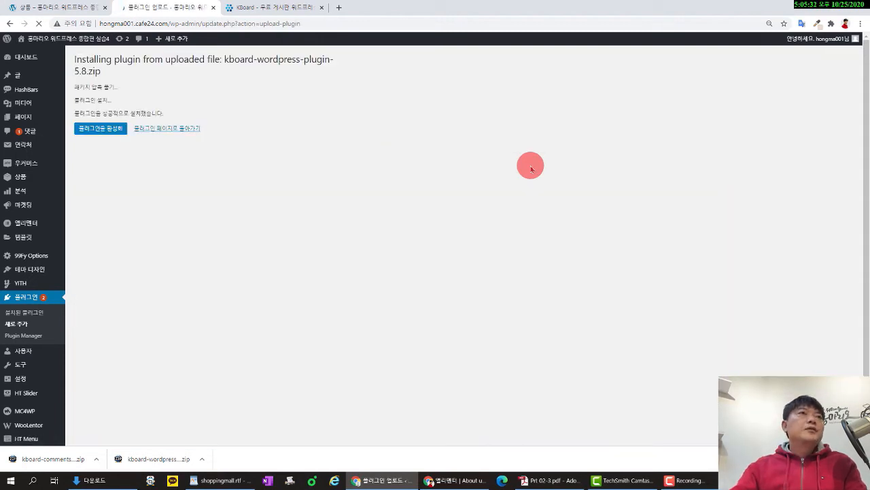
click(102, 129)
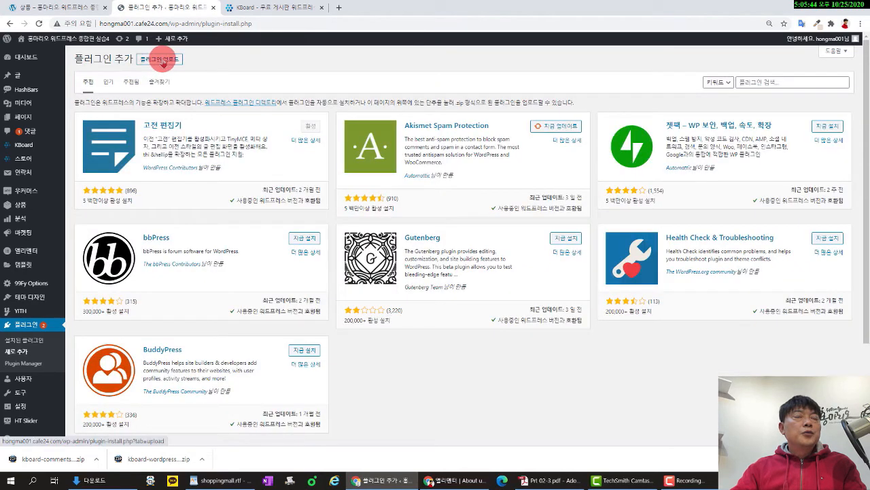
Upload the kboard-comments zip from Downloads, install it and activate KBoard comments.
click(163, 61)
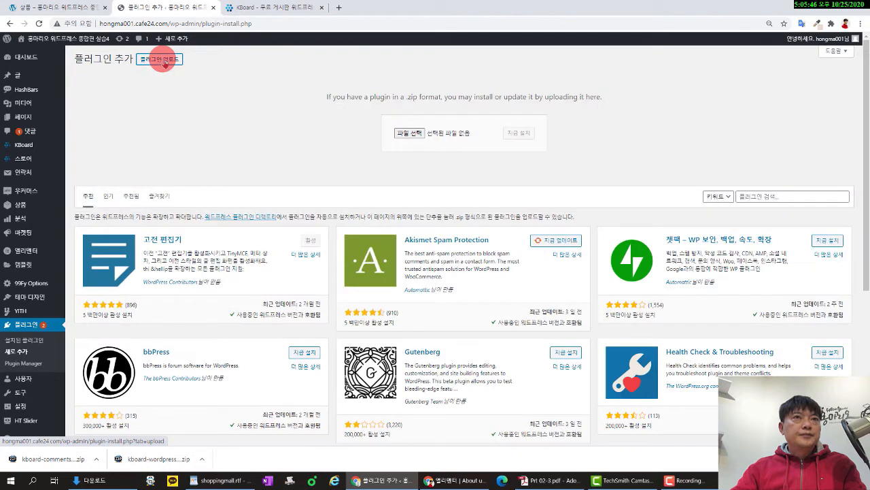
click(408, 138)
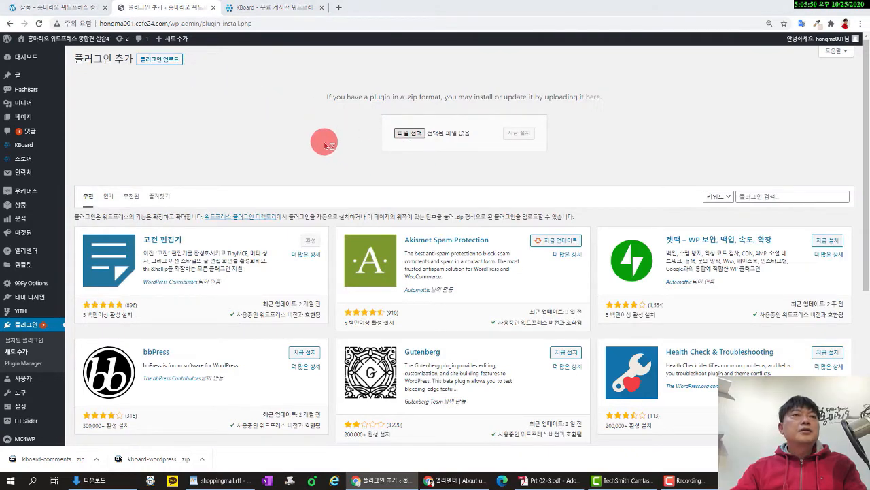
drag(185, 12, 286, 215)
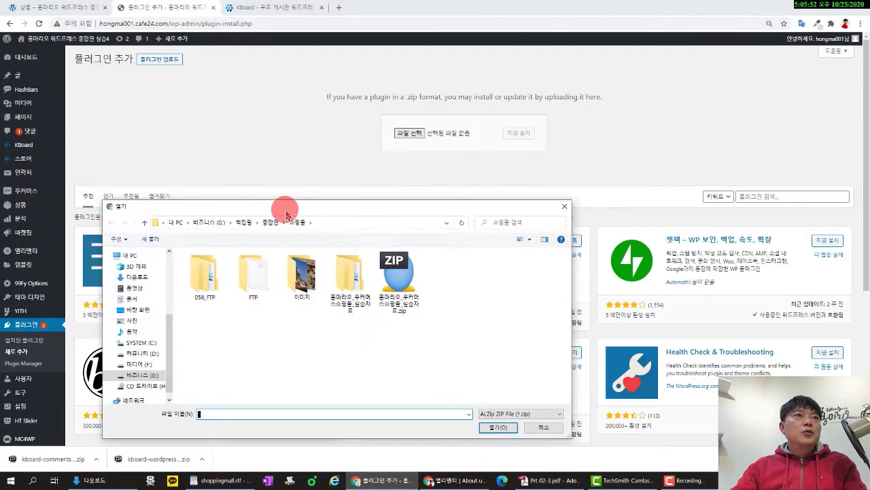
click(139, 277)
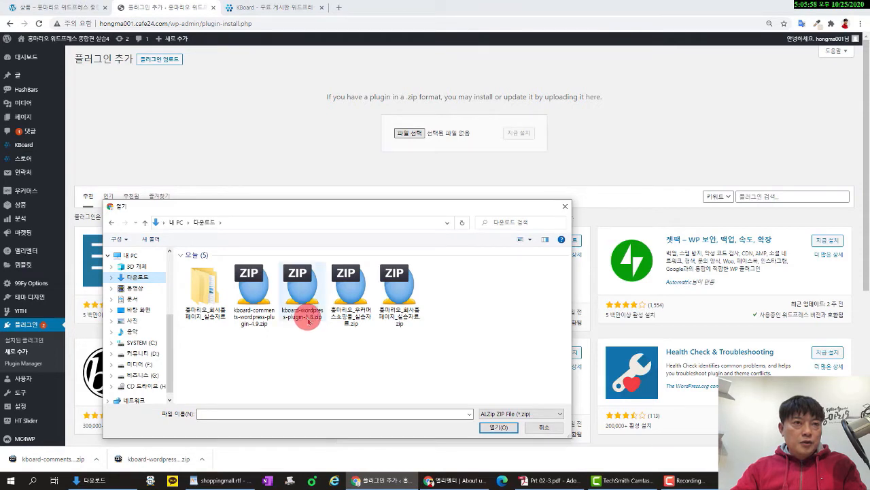
click(254, 295)
click(495, 427)
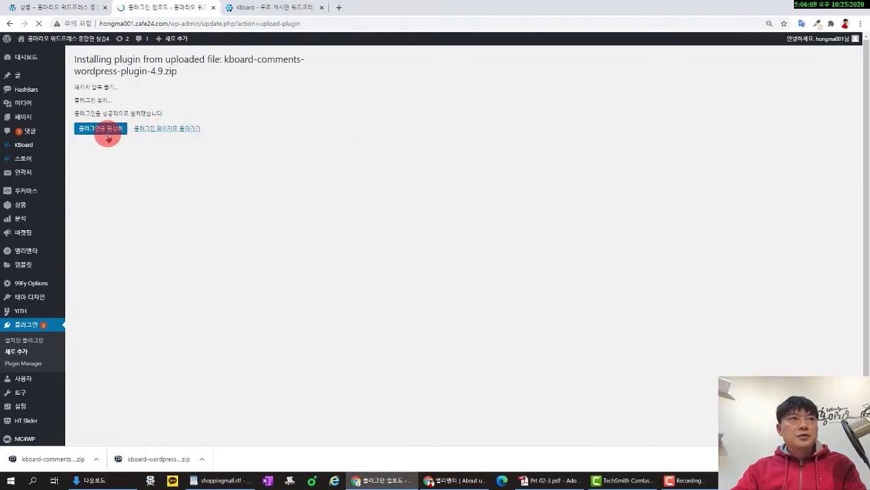
click(108, 136)
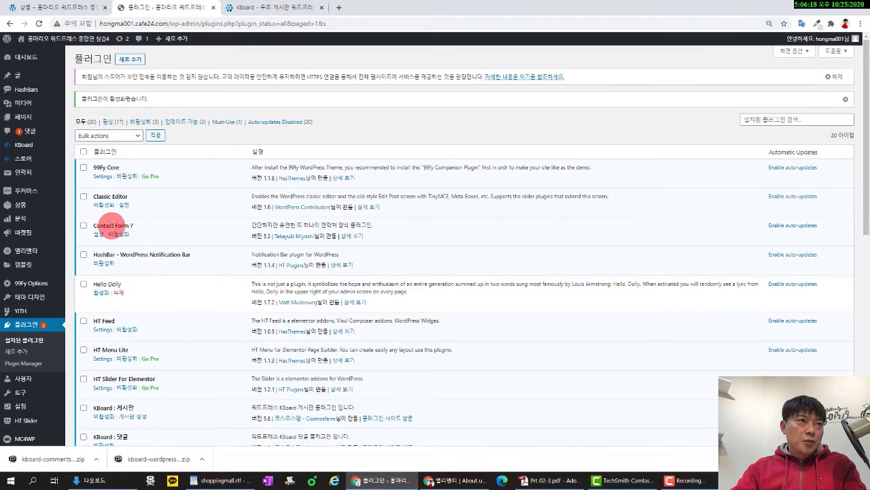
scroll(142, 220, down, 10)
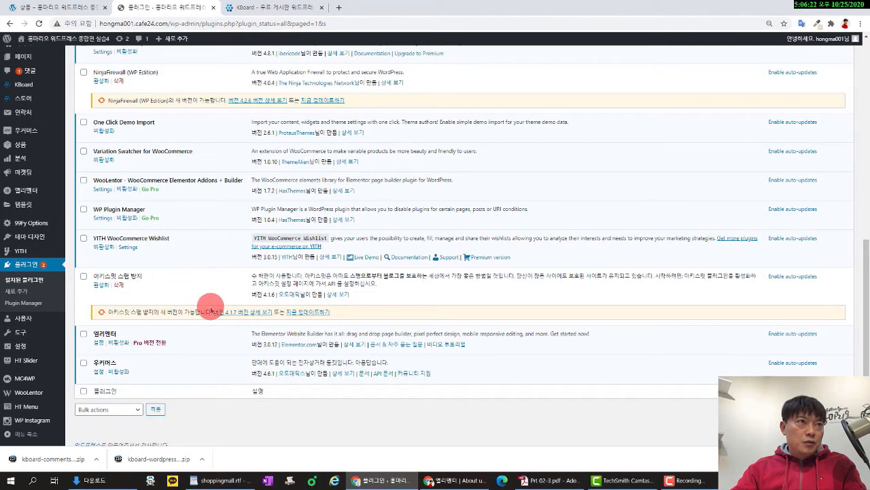
scroll(204, 310, up, 3)
scroll(211, 310, up, 3)
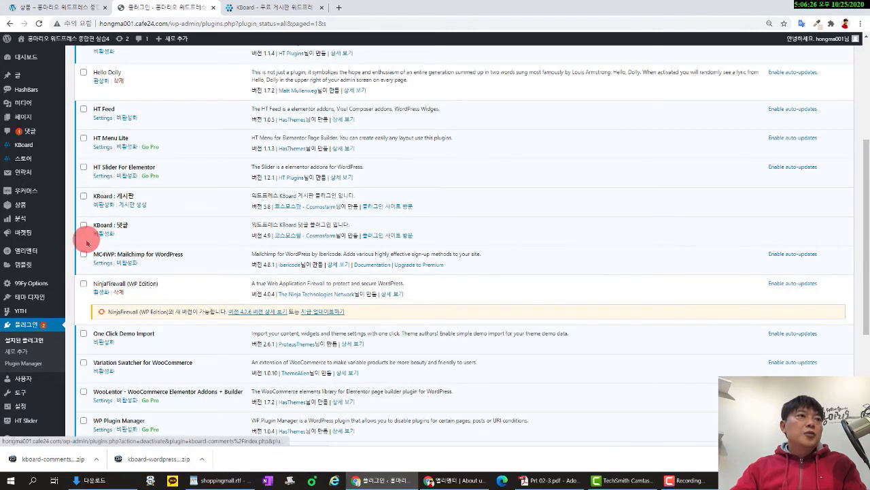
mouse_move(45, 148)
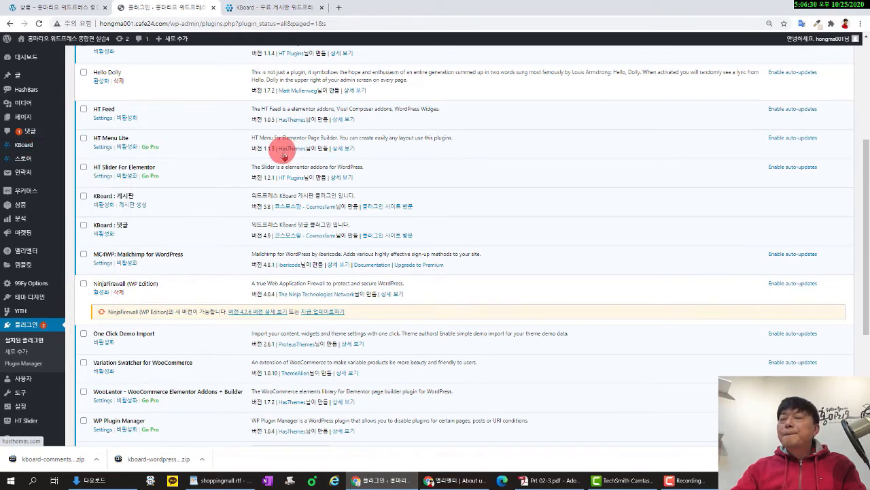
scroll(374, 234, up, 3)
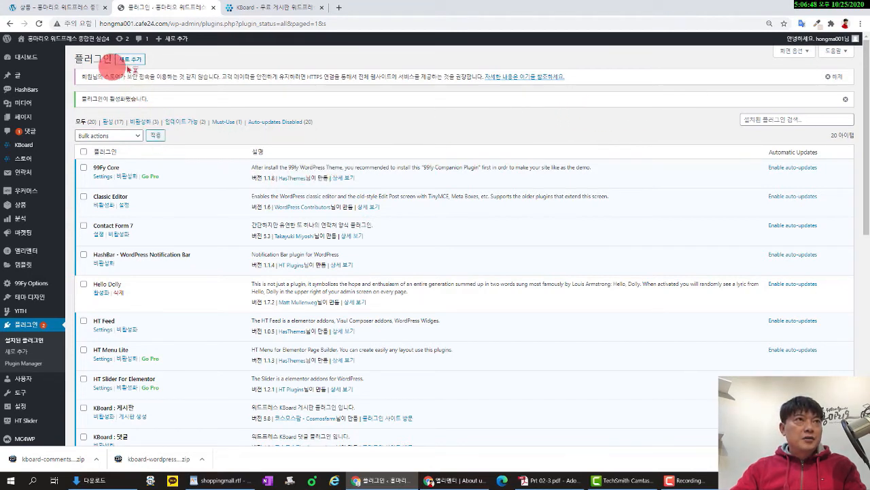
Search the plugin directory for 'pga', then install and activate the PG-ALL payment plugin.
click(15, 354)
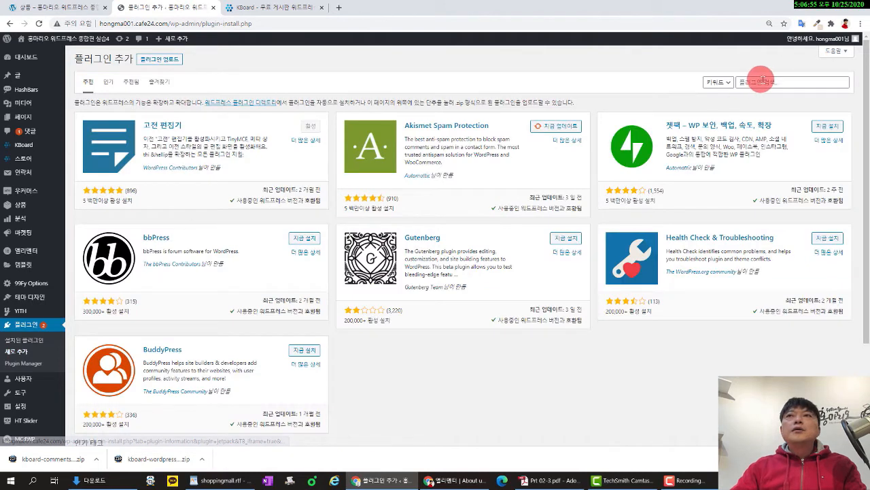
click(765, 79)
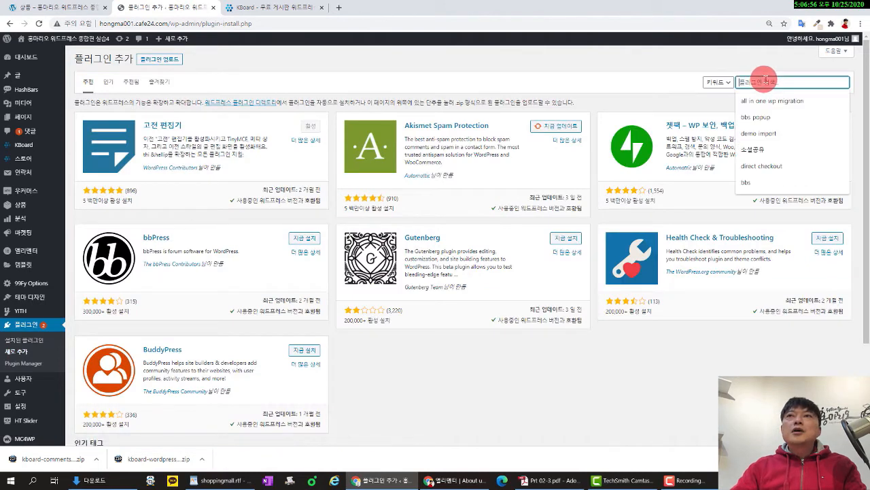
text(p)
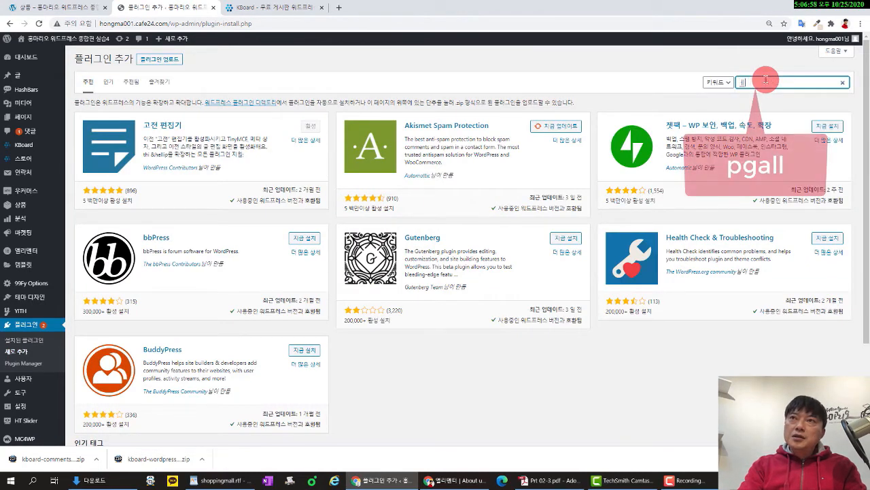
text(g)
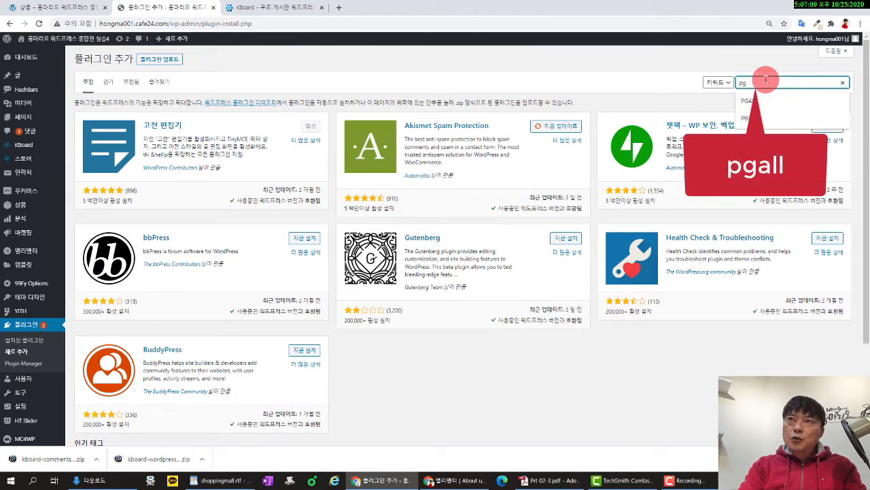
text(all)
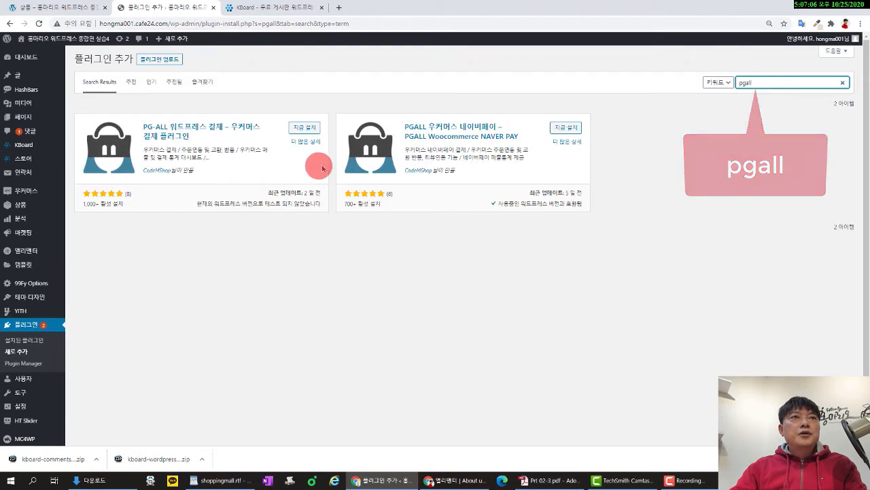
click(301, 130)
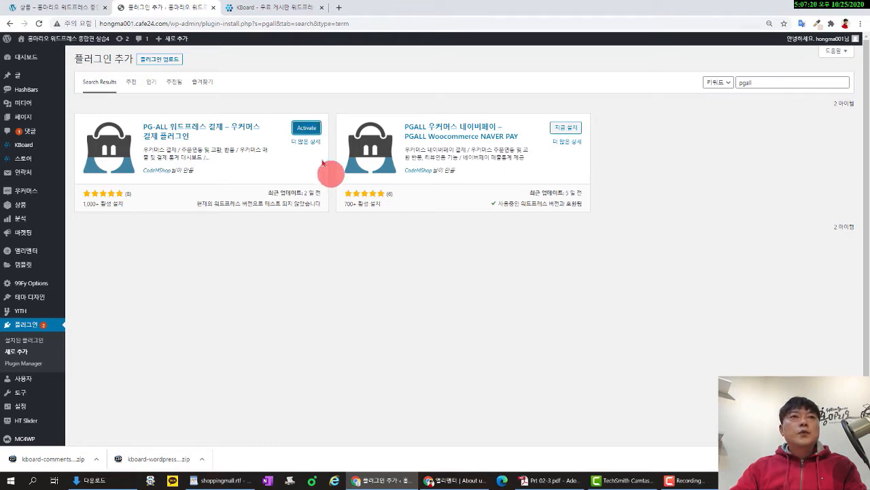
click(305, 128)
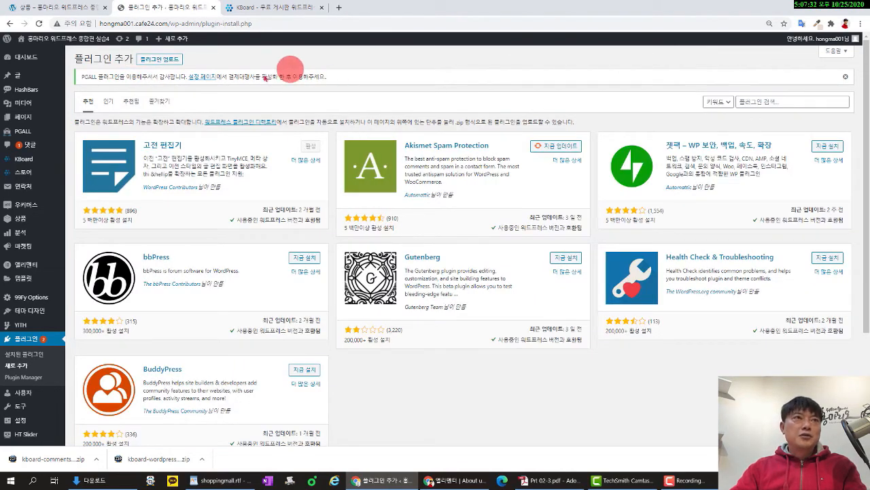
Show the plugin zip upload area and focus the plugin search field for a new search.
click(172, 63)
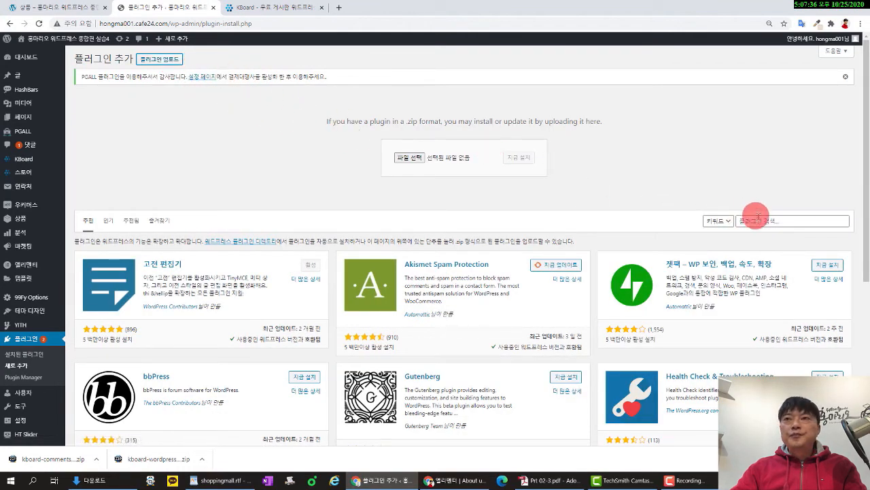
click(763, 221)
click(844, 77)
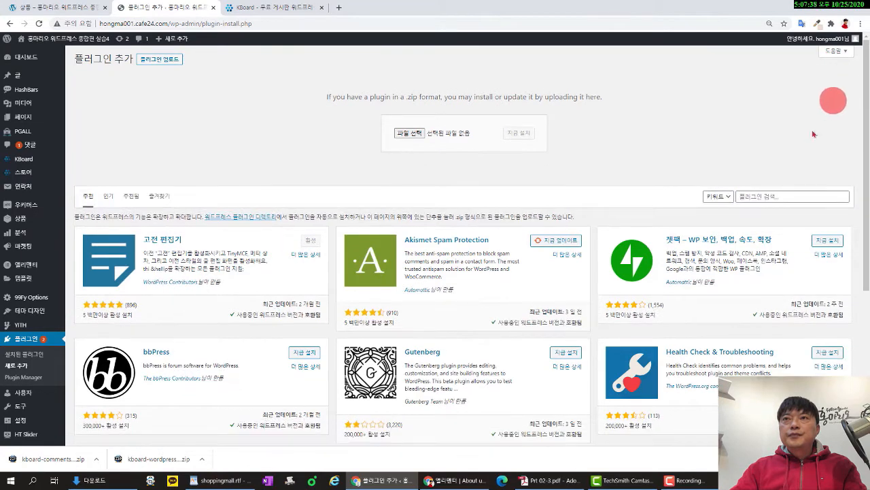
click(755, 197)
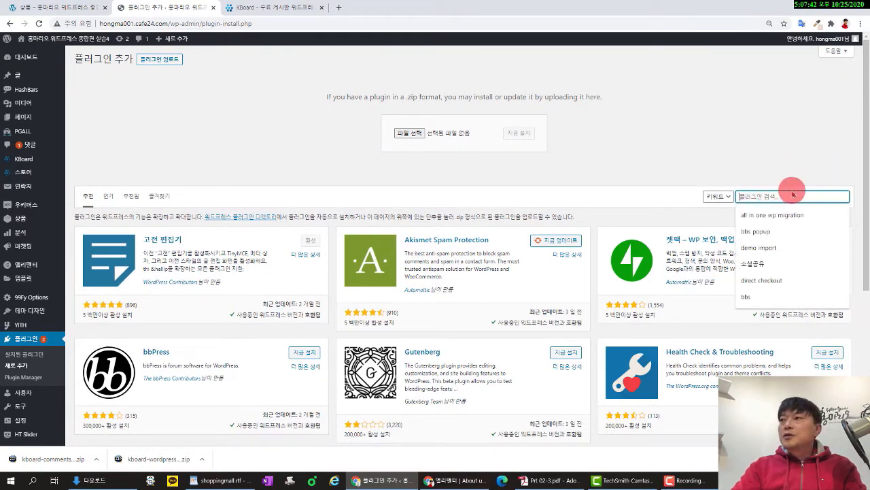
Search 'wooshipping', install WooShipping – Delivery and WooShipping – Postcode KR, and activate them.
text(w)
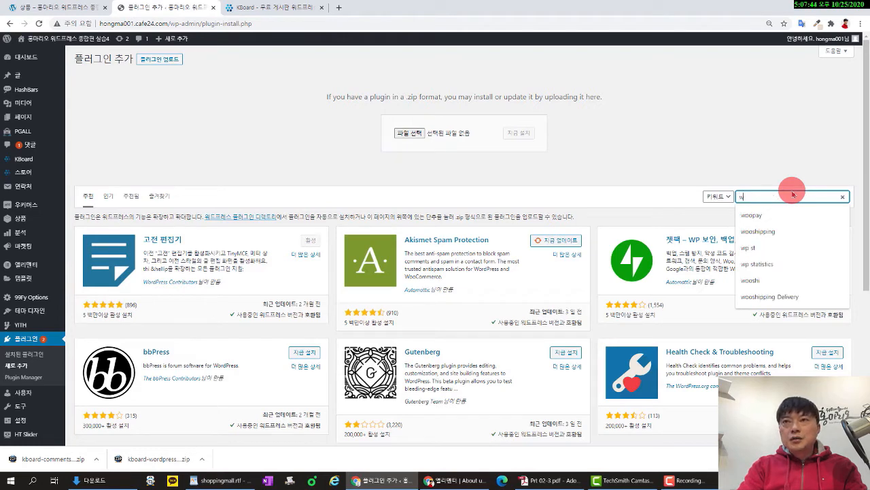
text(oos)
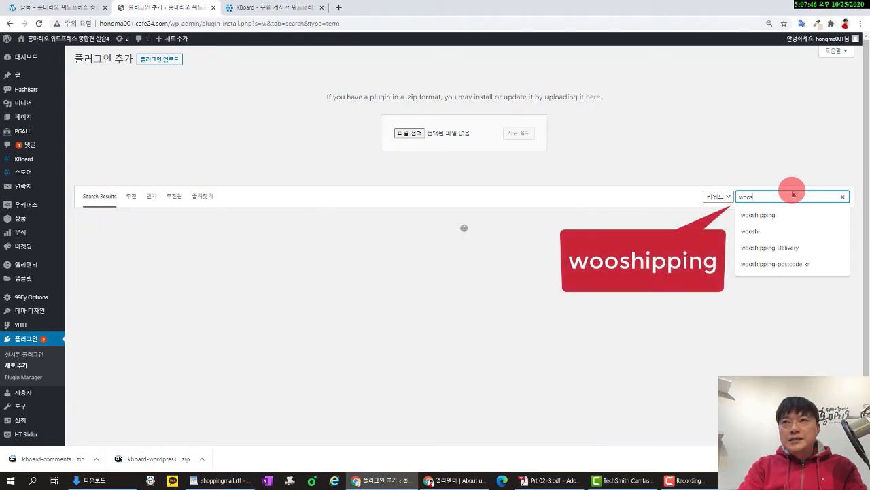
text(h)
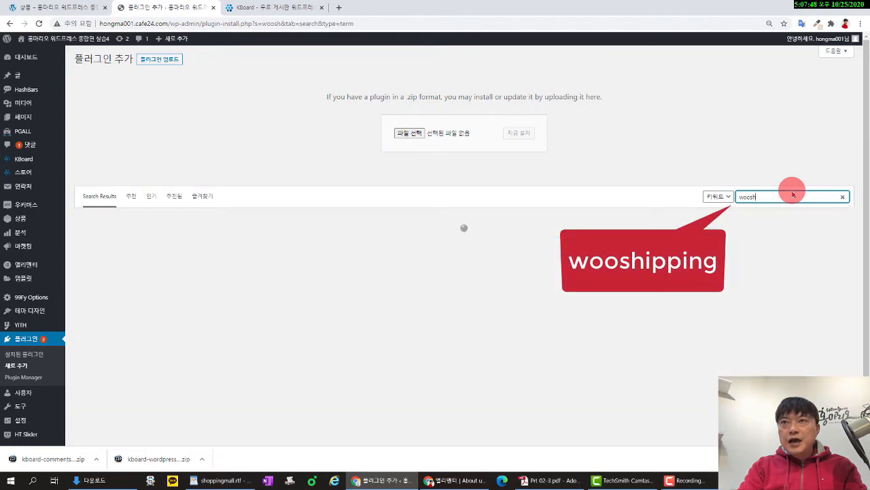
text(ipping)
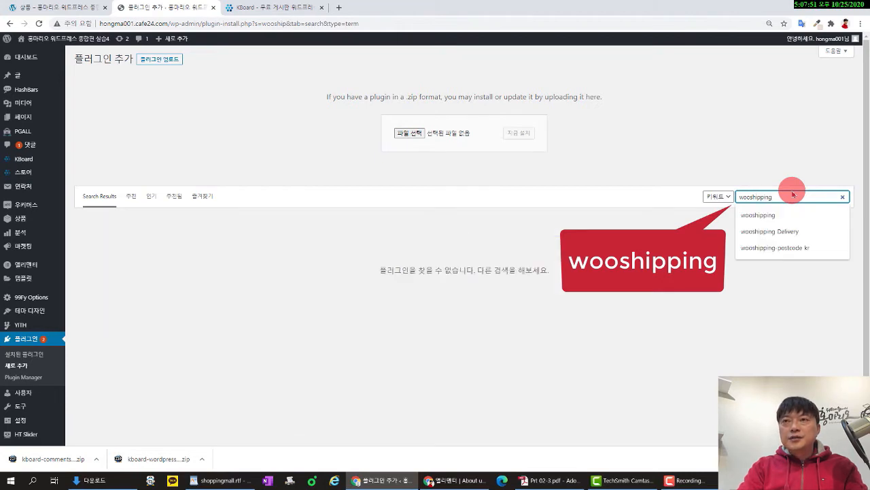
key(Return)
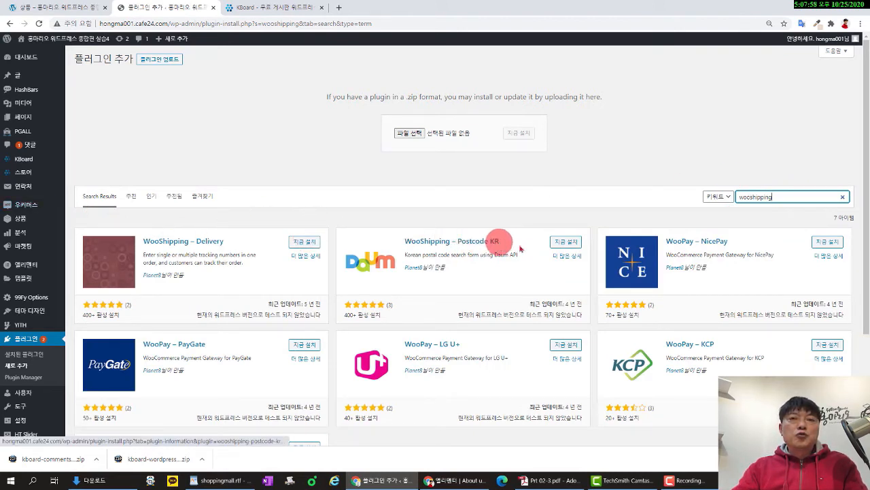
click(304, 241)
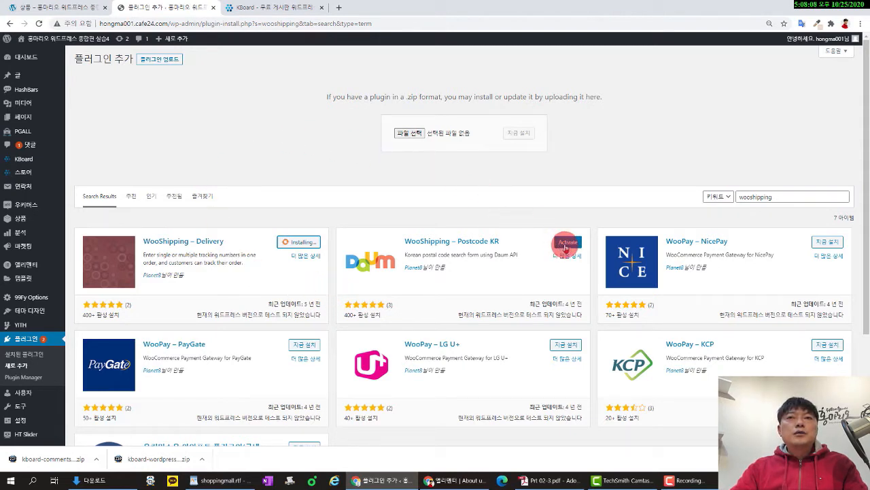
click(565, 245)
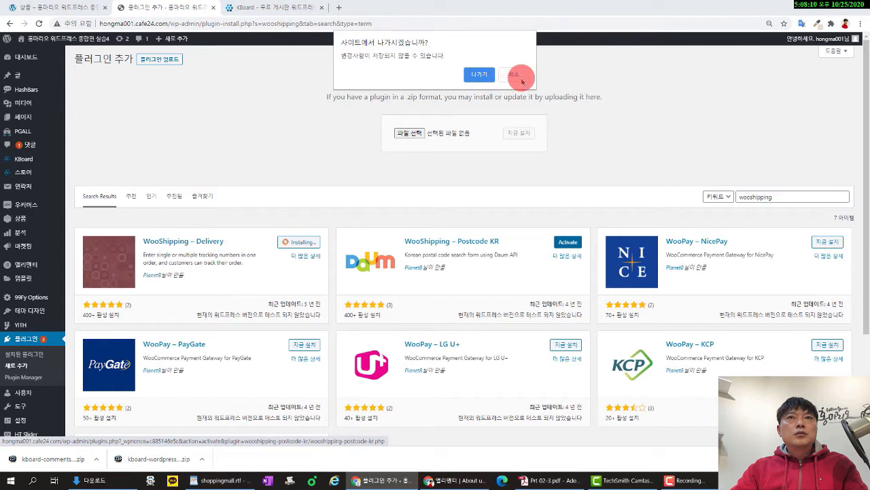
click(521, 81)
click(567, 242)
click(293, 251)
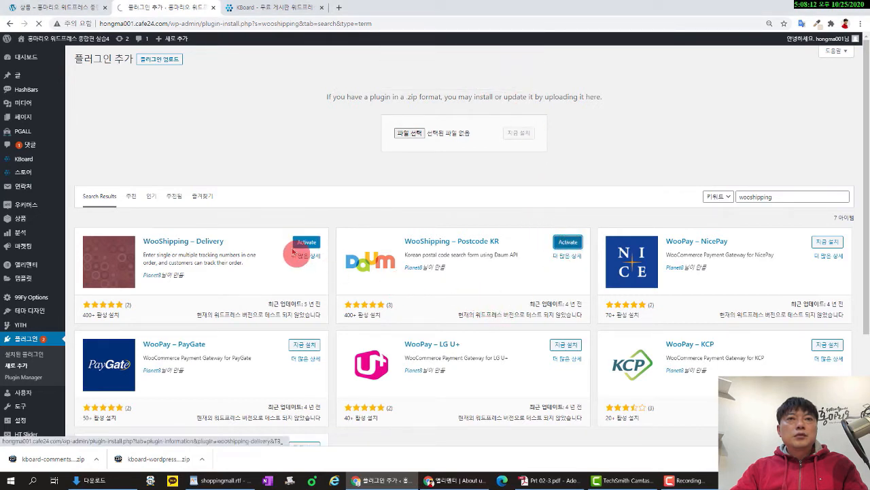
click(305, 242)
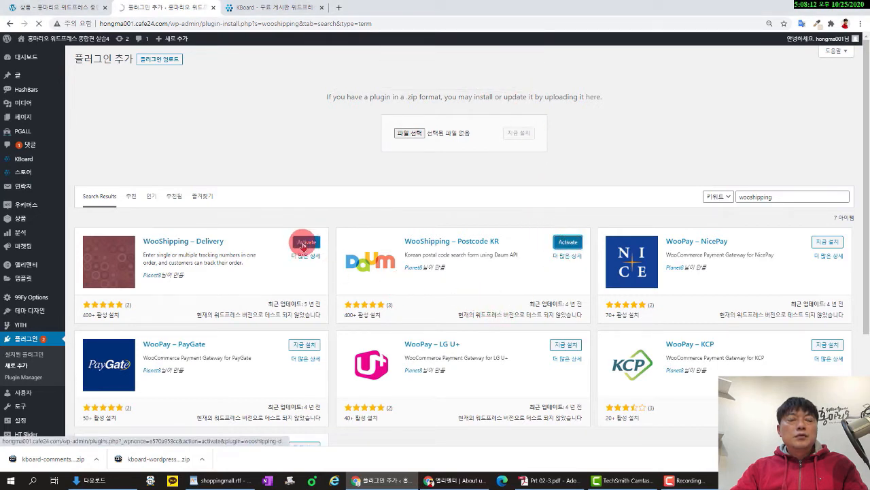
click(567, 242)
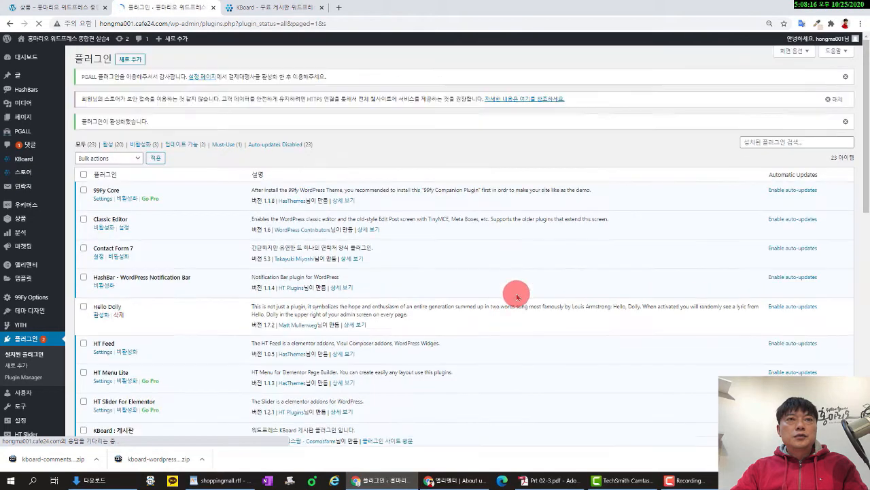
Open the Media › Add New upload page, then open a blank browser tab.
scroll(252, 213, down, 8)
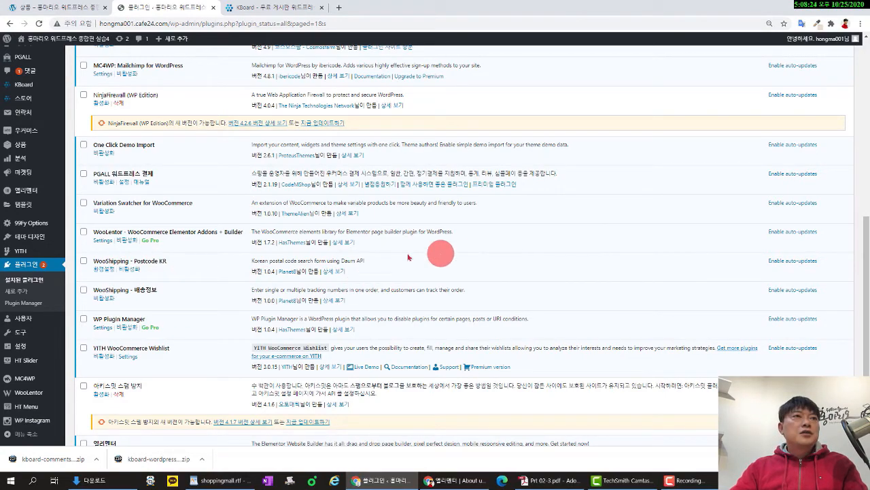
scroll(374, 253, up, 5)
scroll(177, 162, down, 9)
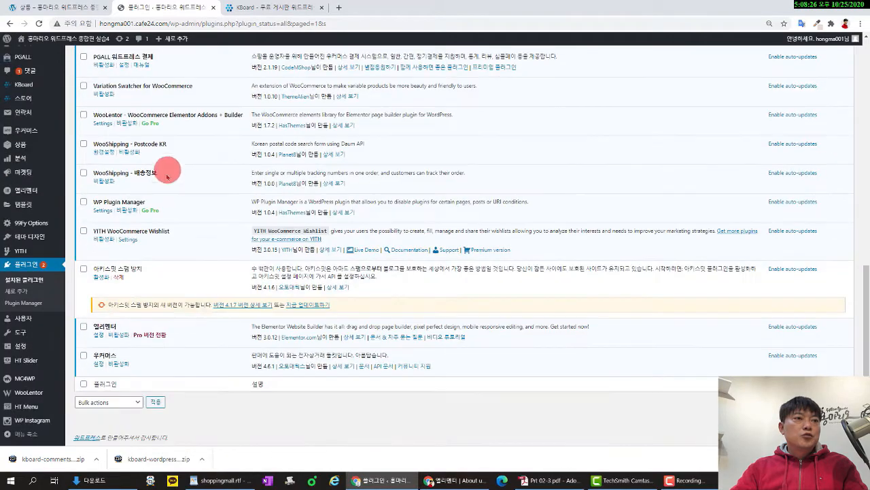
scroll(220, 327, up, 10)
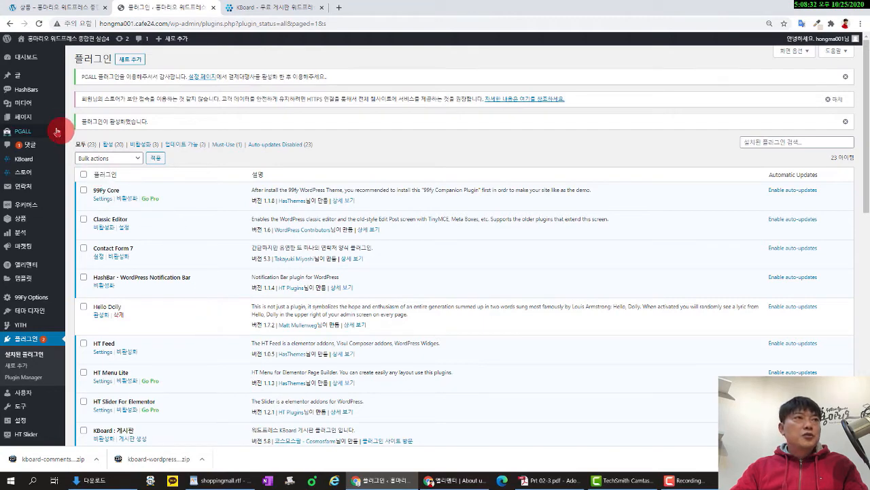
mouse_move(40, 120)
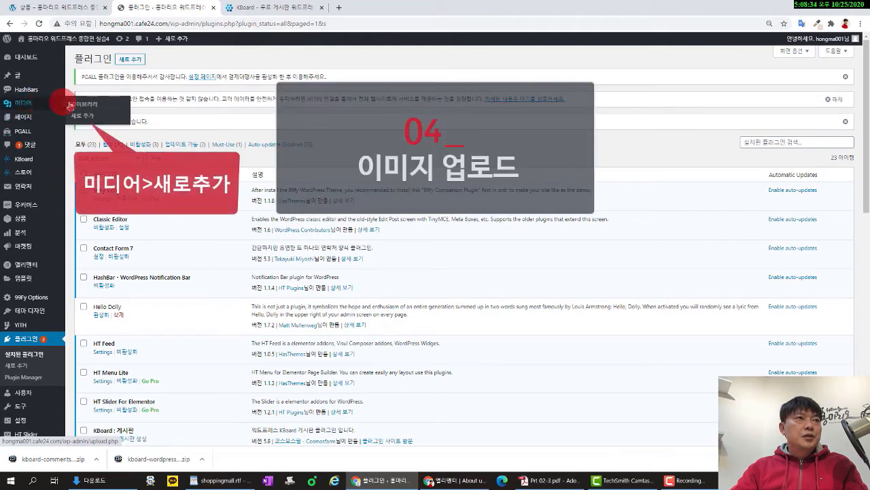
click(90, 117)
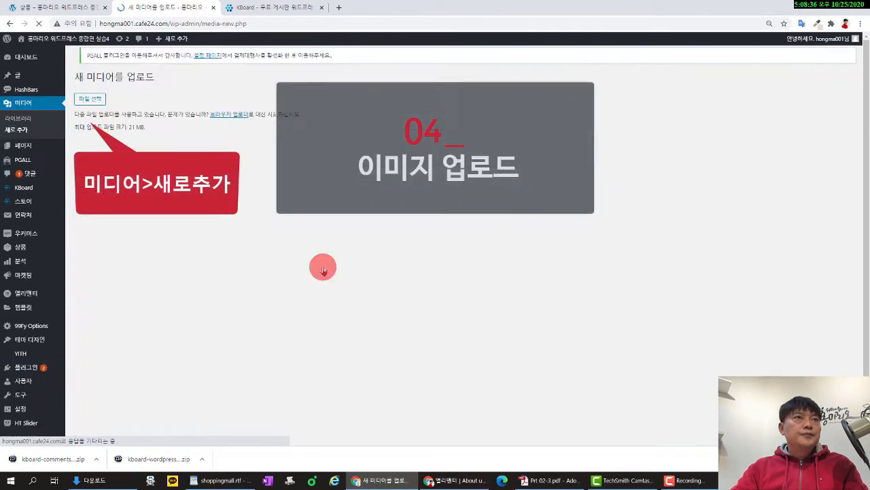
click(338, 8)
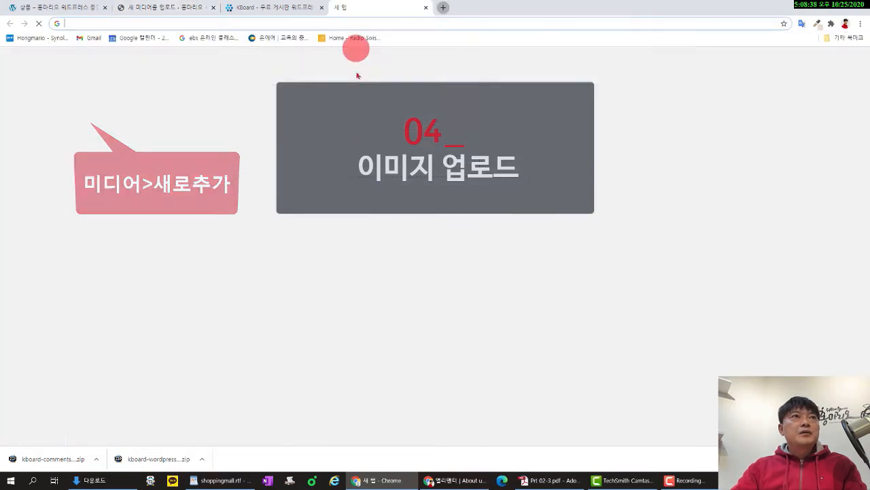
Download the zip attached to the 실습4-우커머스 쇼핑몰 자료 post in the wphome cafe's 종합편 자료실.
text(cafe.naver.com/wphome)
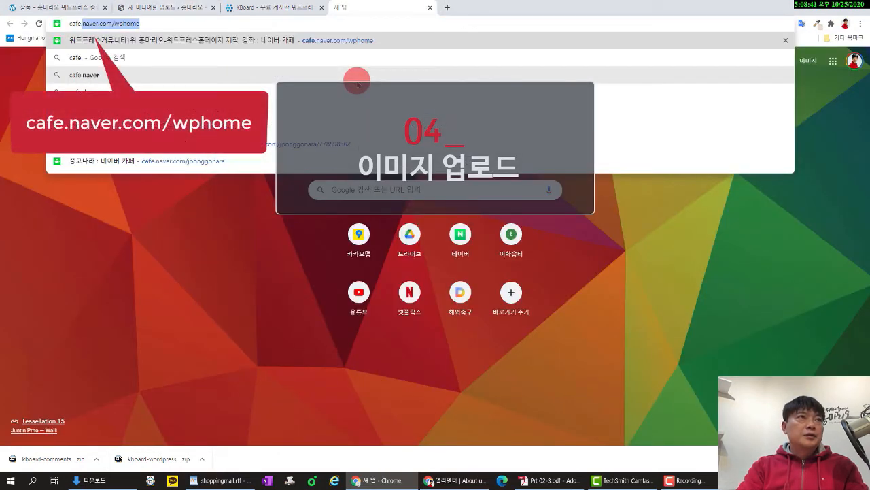
key(Return)
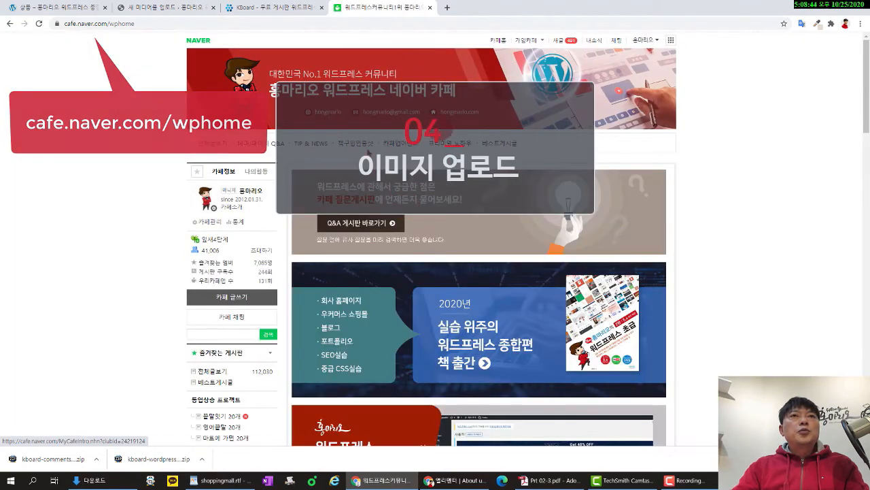
scroll(471, 218, down, 6)
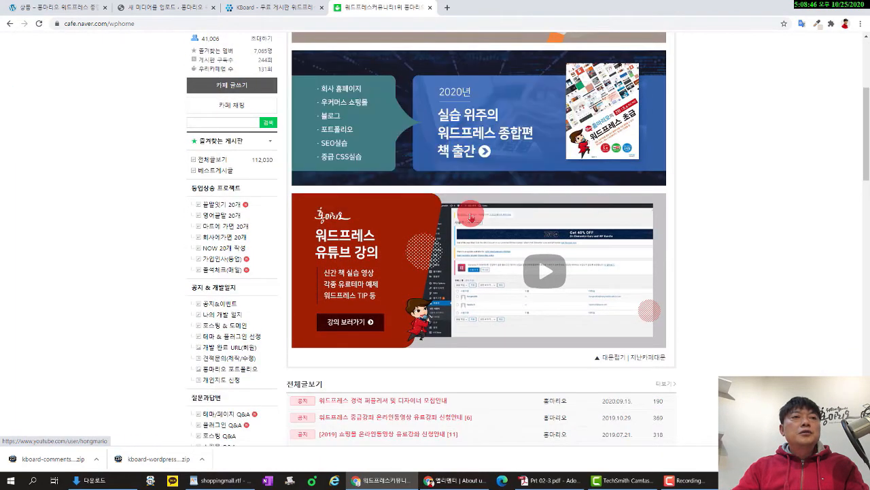
scroll(462, 216, down, 2)
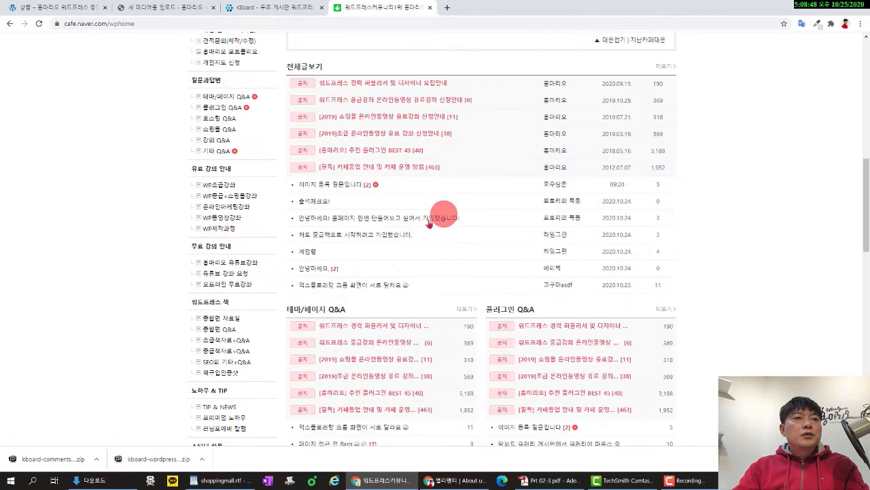
click(211, 321)
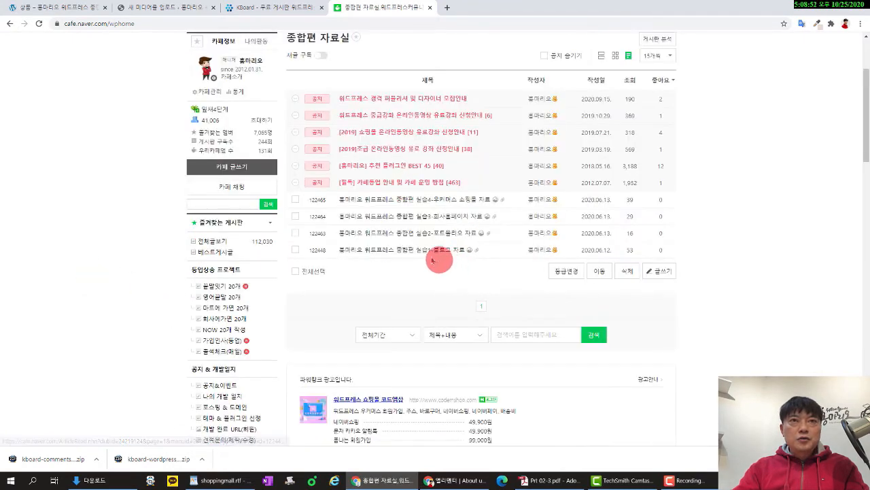
click(436, 199)
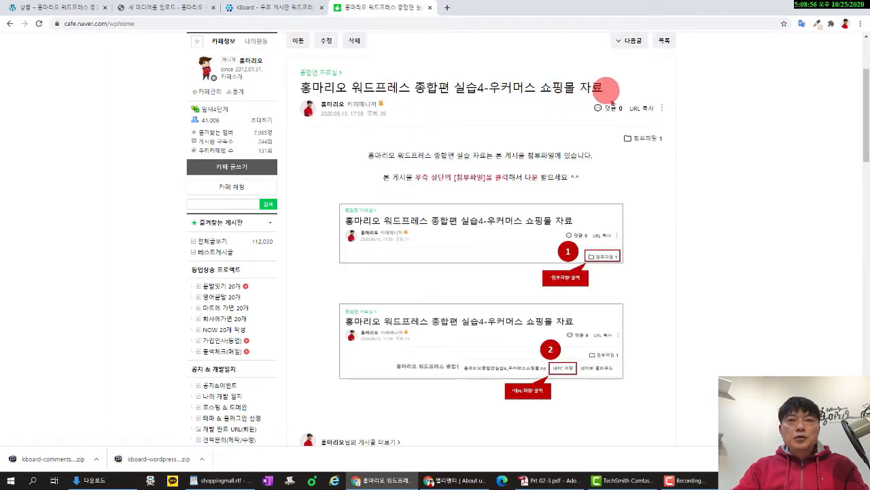
click(642, 140)
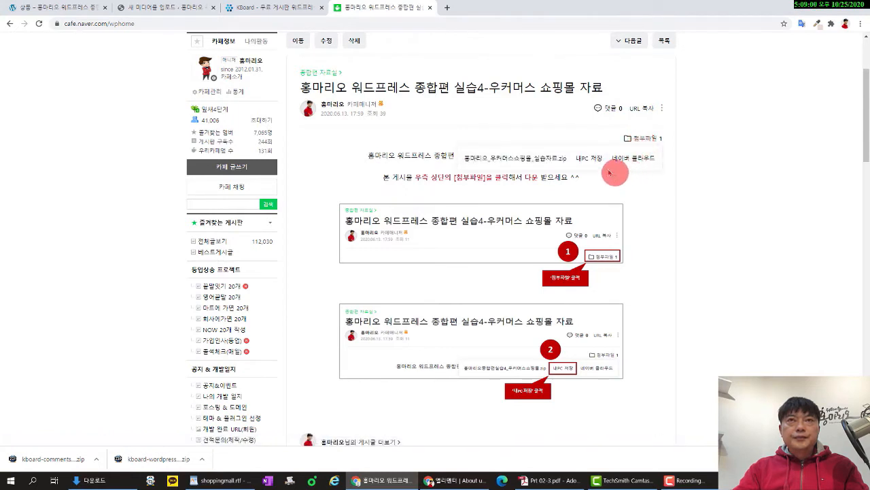
click(587, 161)
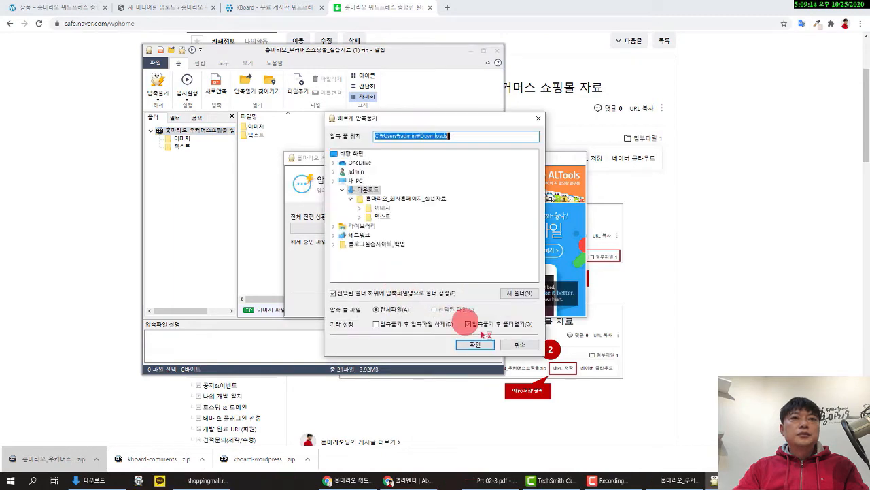
Extract the practice zip into Downloads, then close the ALZip windows and the Naver cafe tab.
click(479, 345)
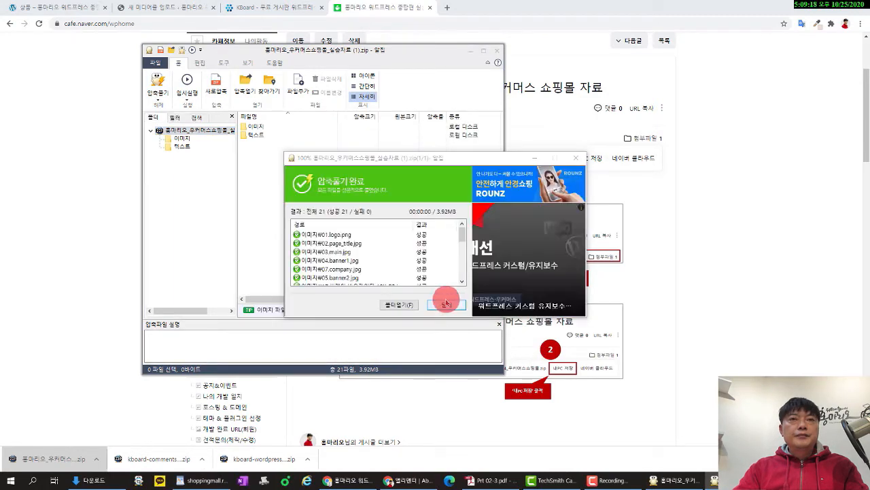
click(497, 50)
click(576, 159)
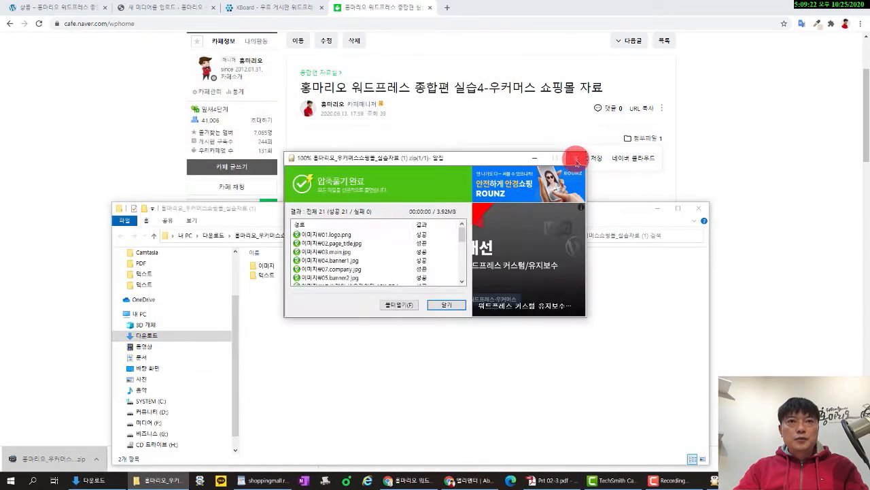
click(430, 8)
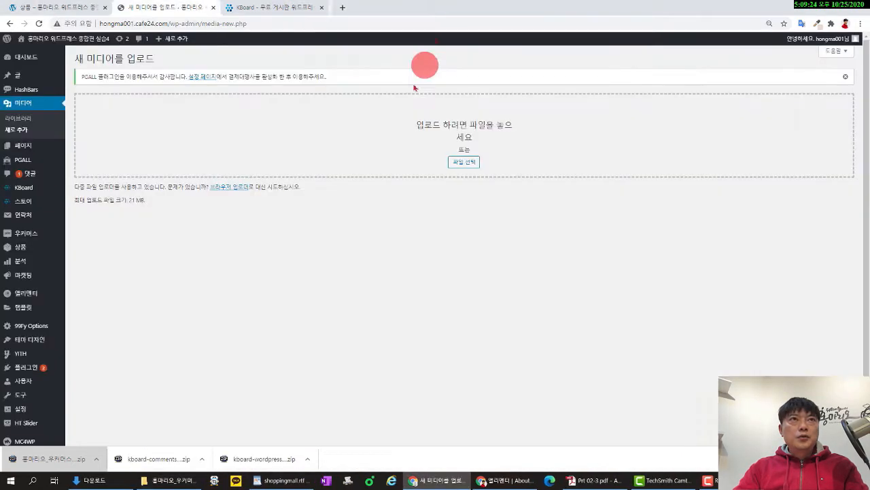
Upload every image from the extracted 이미지 folder to WordPress and view them in the Media Library.
click(284, 14)
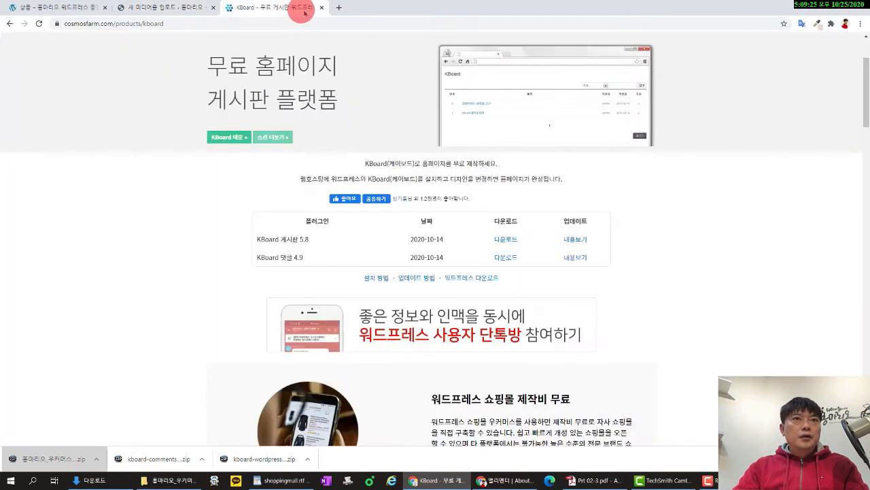
click(322, 8)
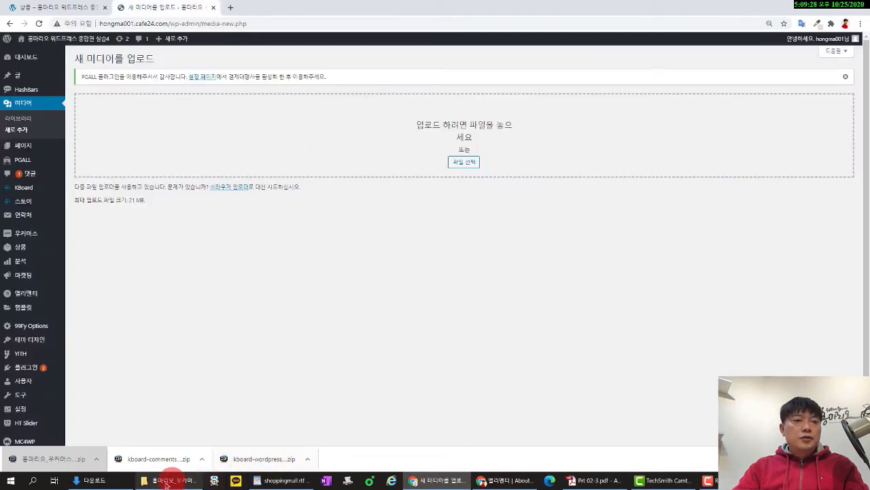
click(166, 483)
double_click(267, 265)
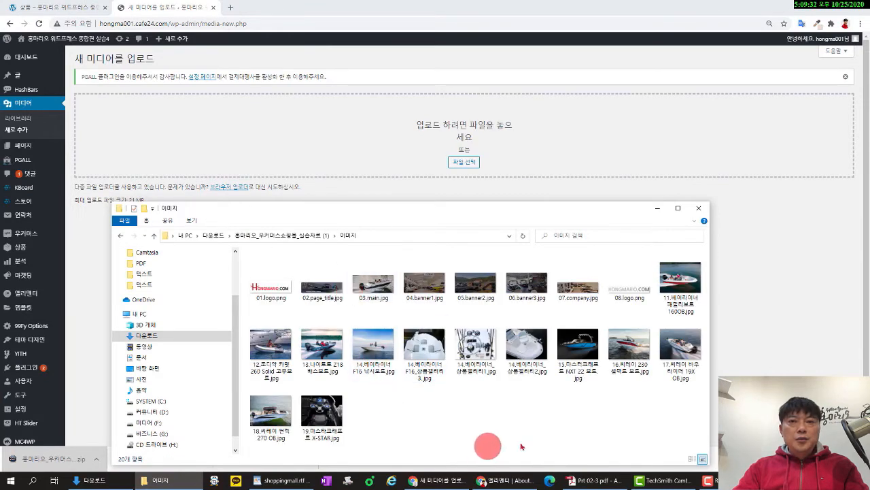
drag(665, 434, 244, 274)
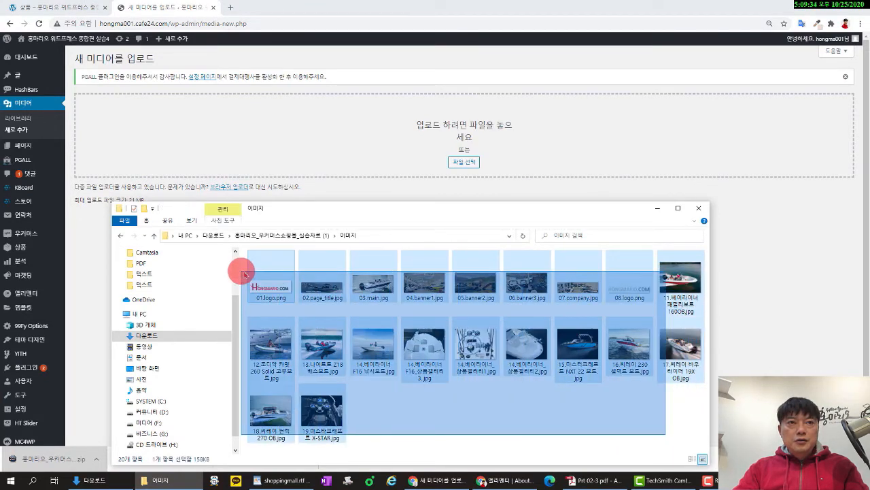
drag(320, 279, 418, 150)
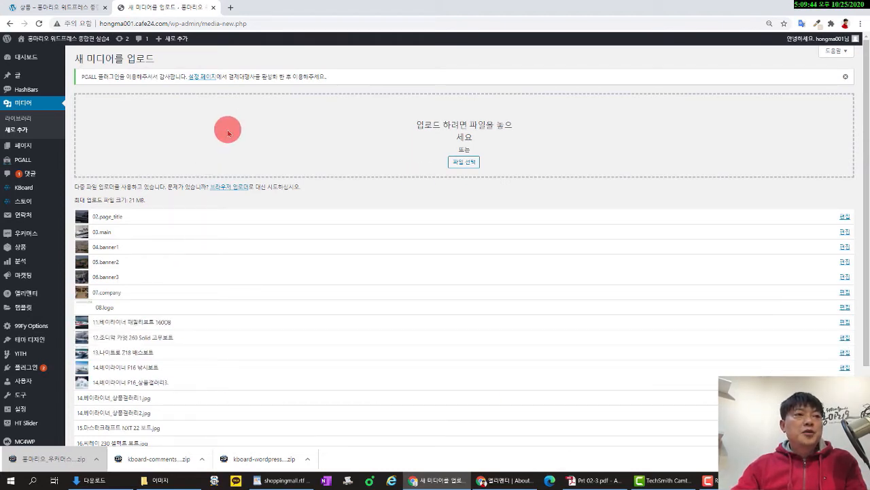
scroll(266, 288, down, 3)
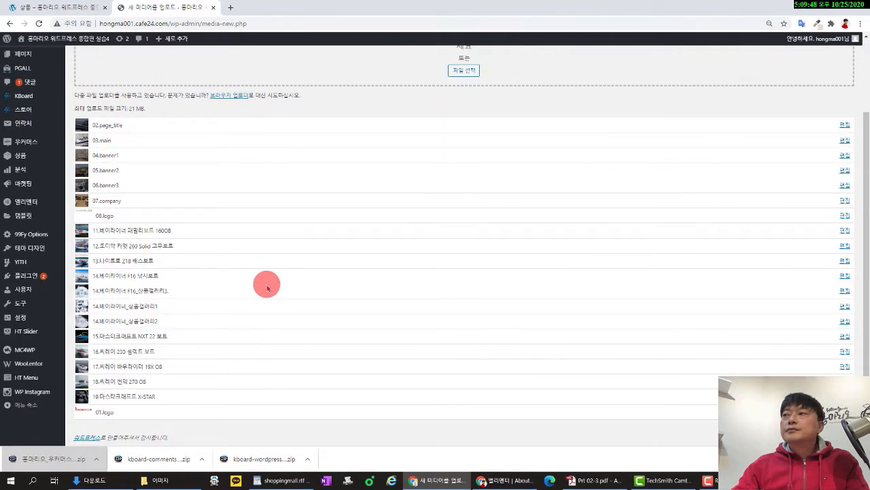
scroll(288, 266, up, 3)
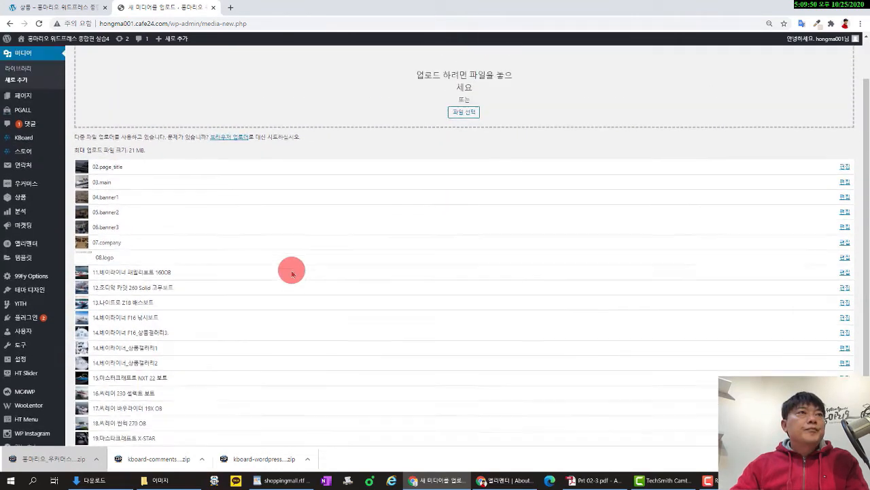
click(27, 121)
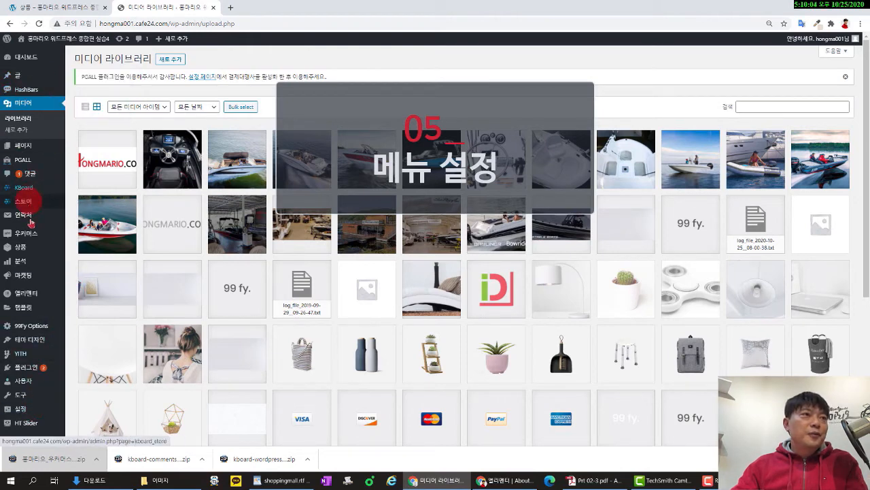
Create a new empty menu named 메인메뉴 in the Appearance > Menus editor.
mouse_move(30, 345)
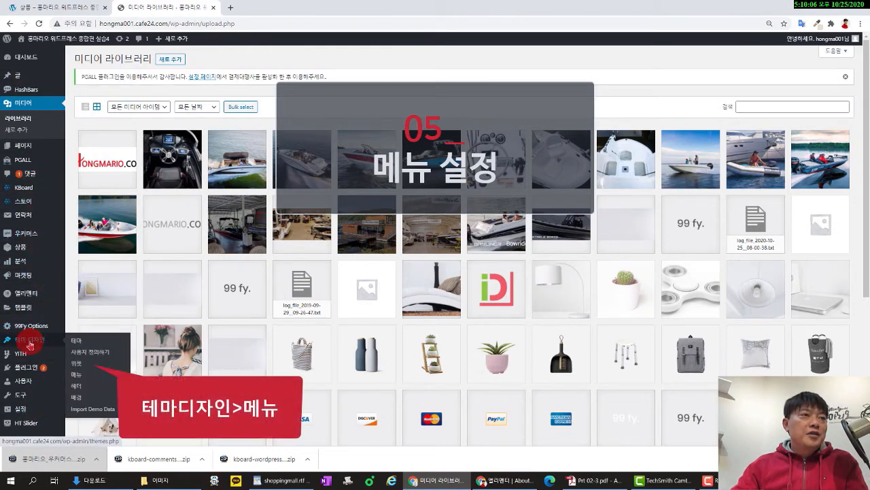
click(75, 375)
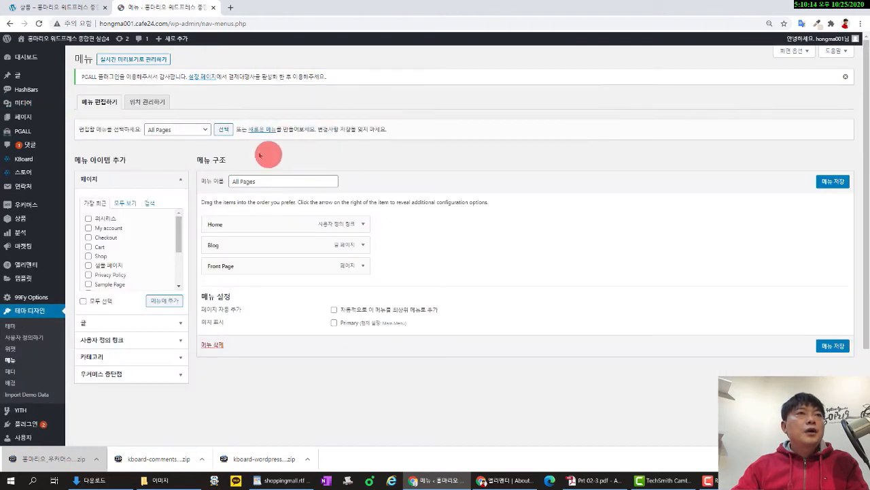
click(204, 130)
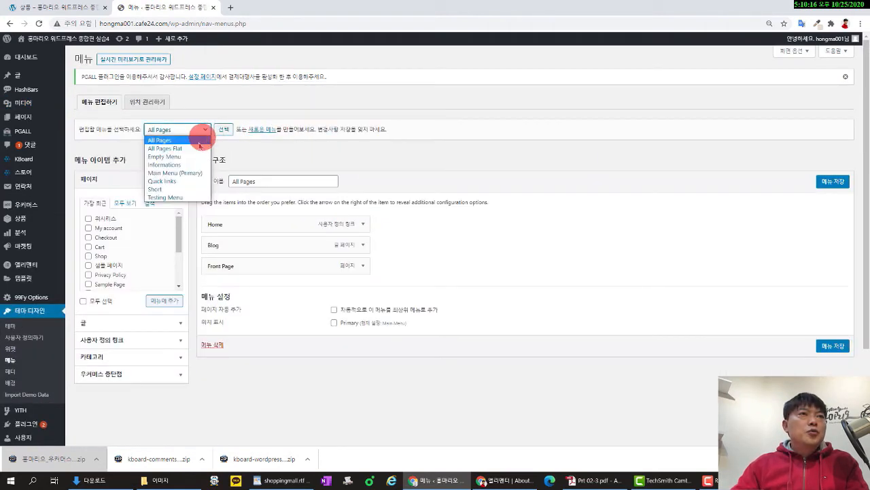
click(265, 131)
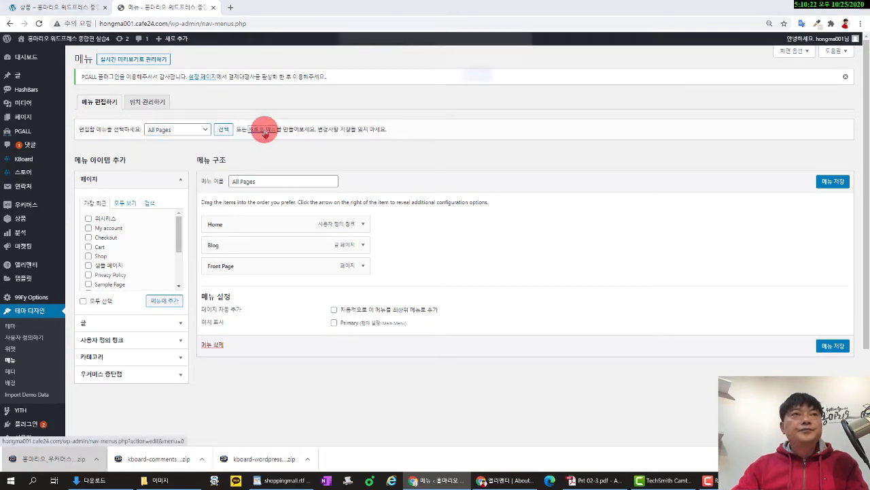
click(265, 131)
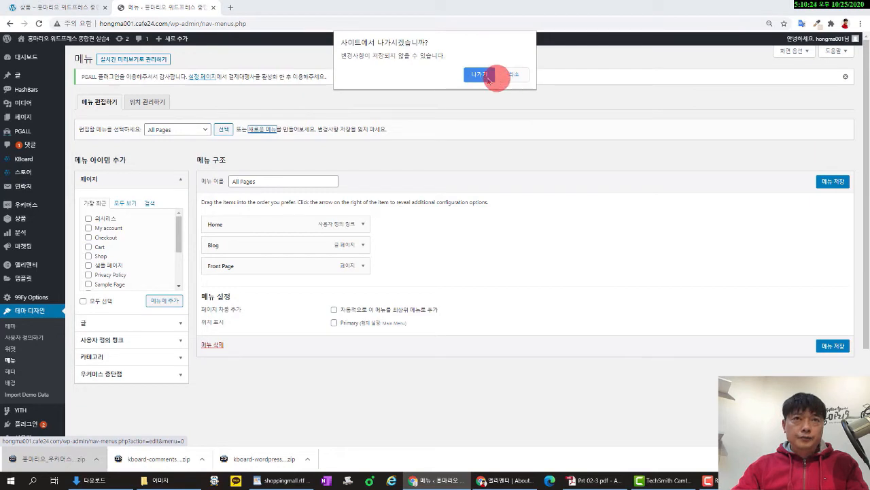
click(486, 76)
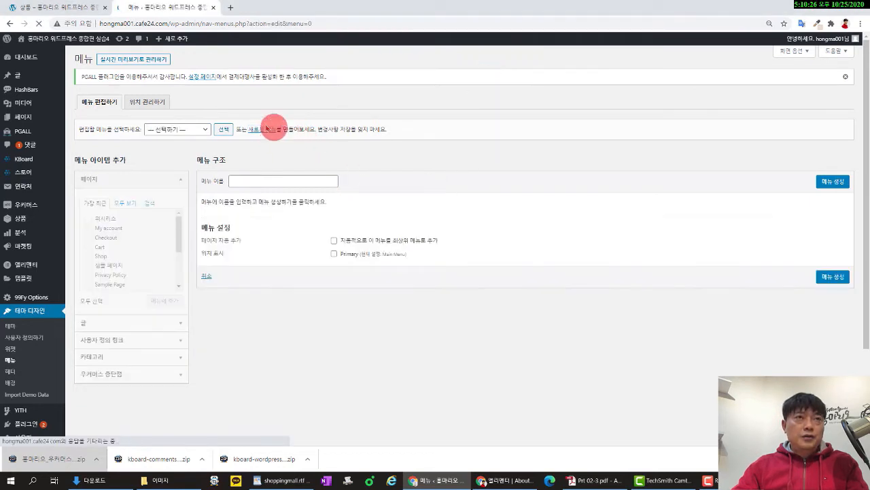
click(255, 181)
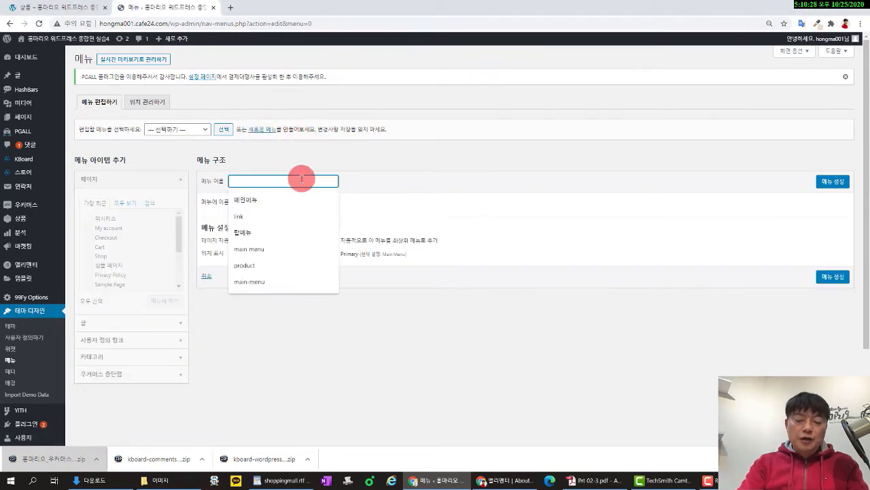
text(a)
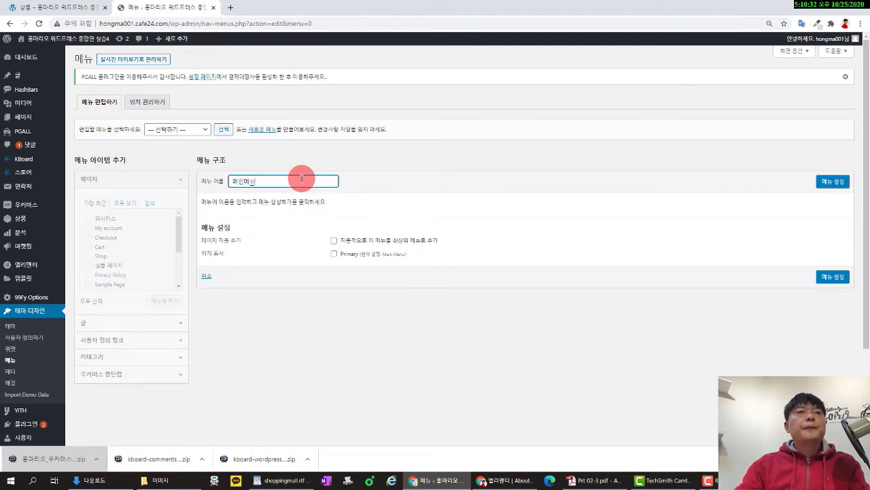
click(819, 181)
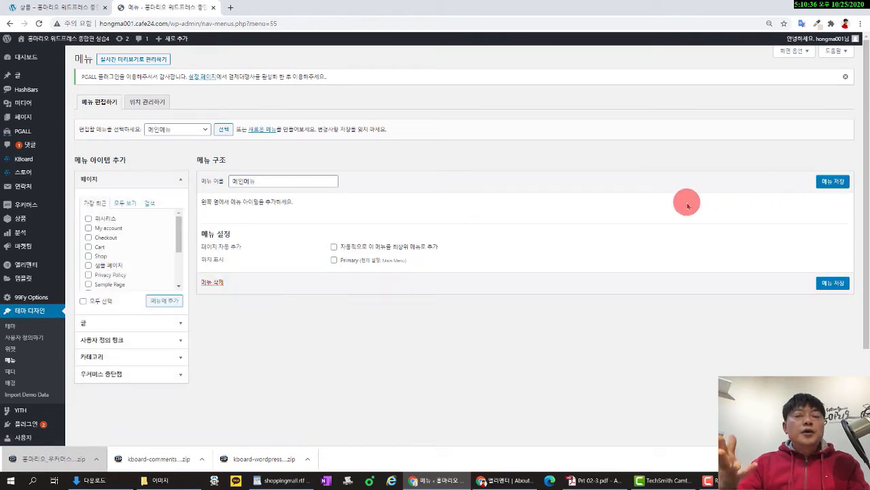
click(85, 11)
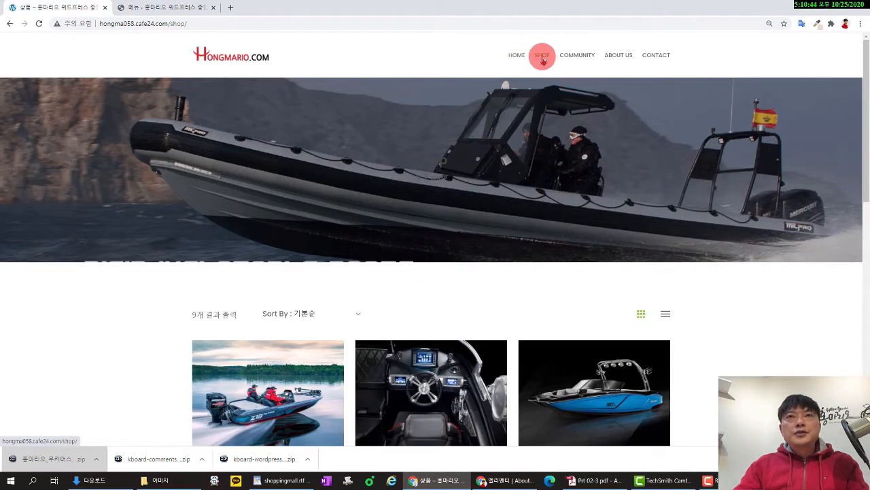
mouse_move(577, 60)
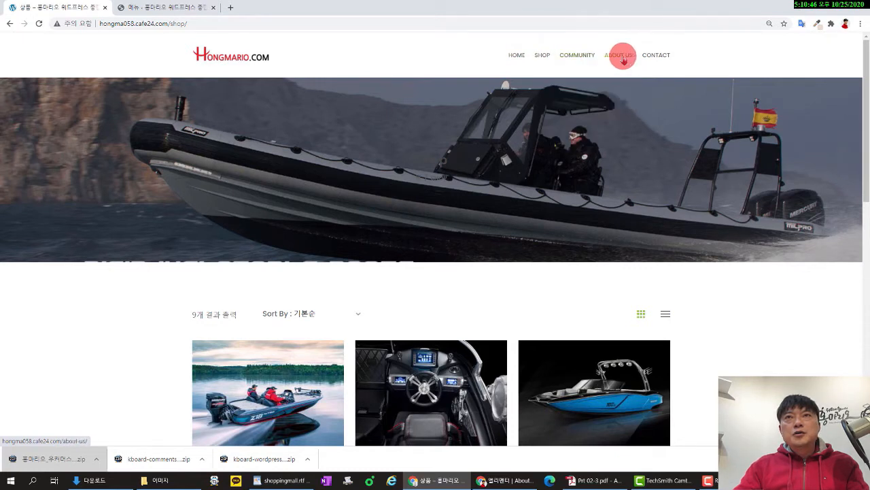
mouse_move(544, 56)
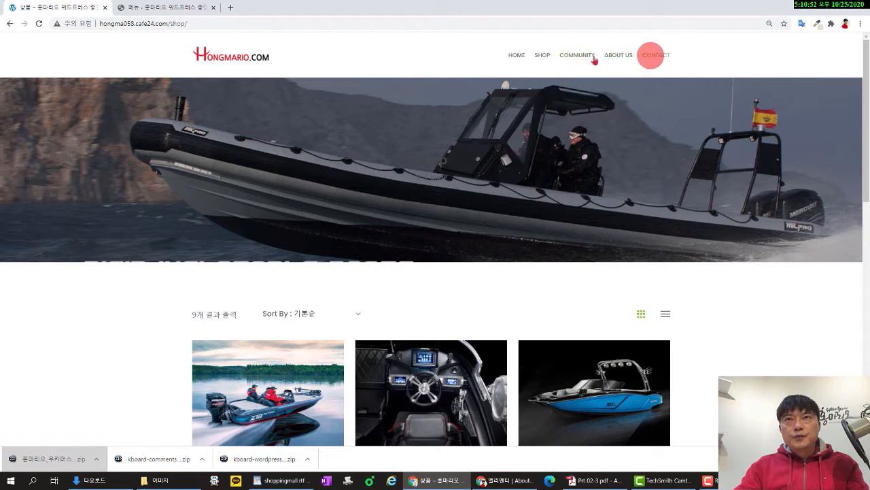
click(173, 8)
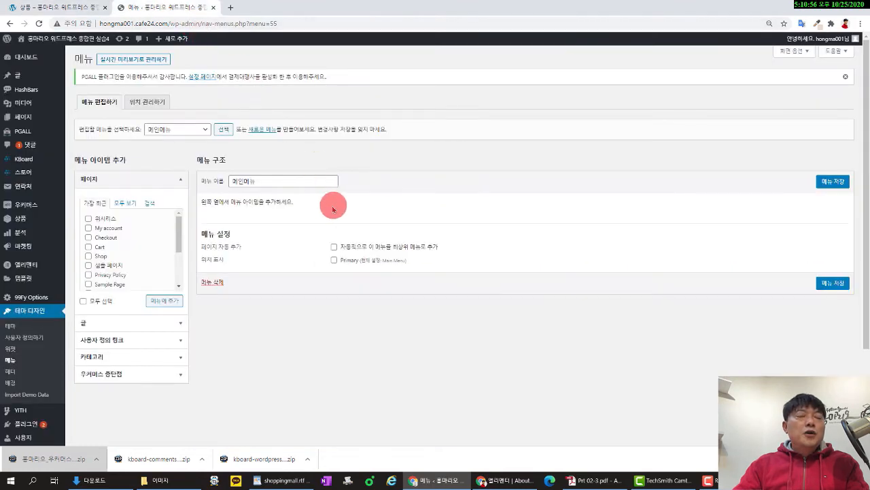
Add the Home and Shop pages to 메인메뉴, compare with the live shop, and save the menu.
click(125, 203)
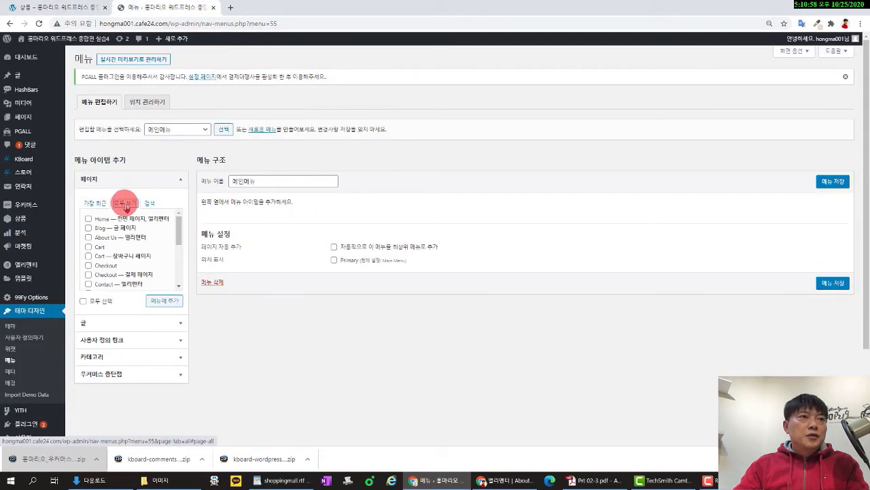
click(89, 219)
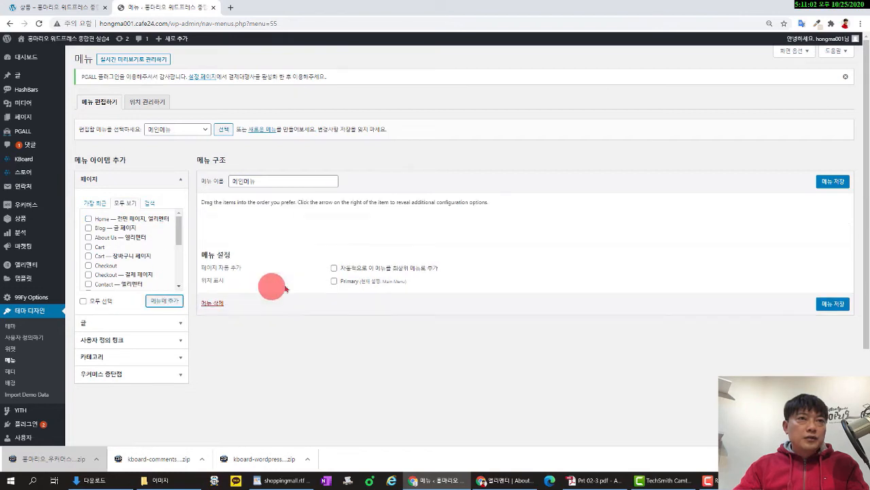
click(71, 10)
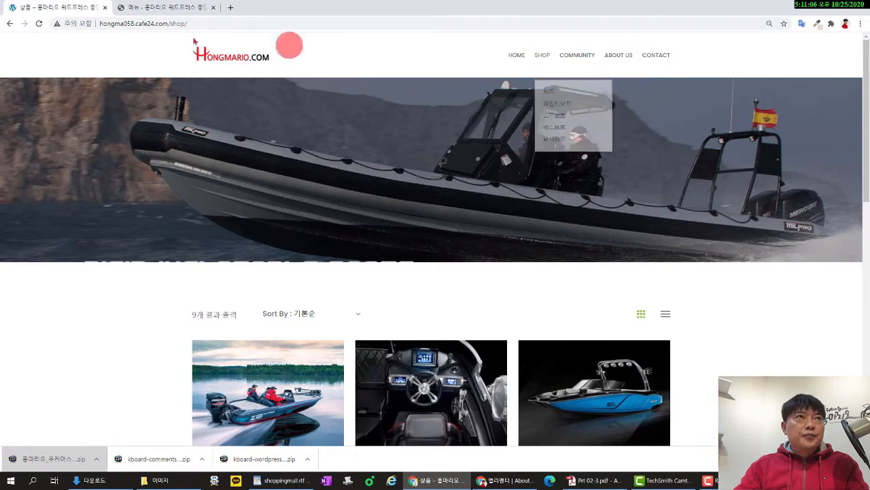
click(165, 8)
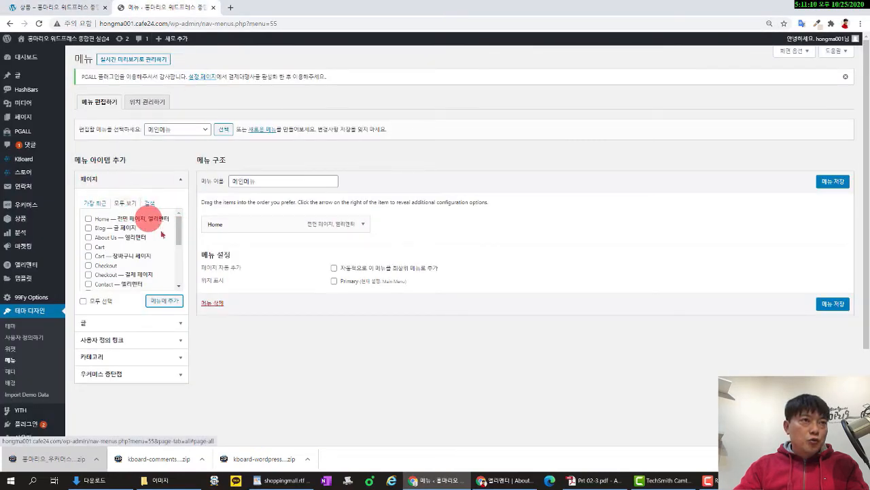
drag(178, 236, 181, 269)
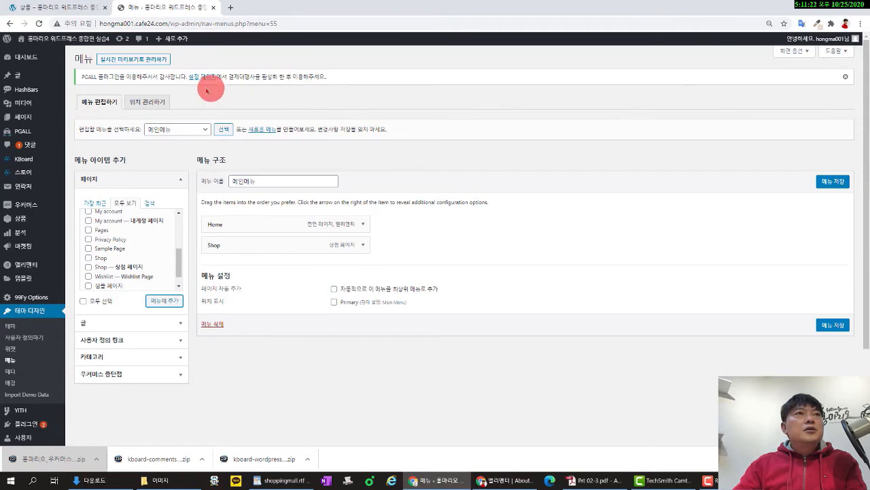
click(79, 9)
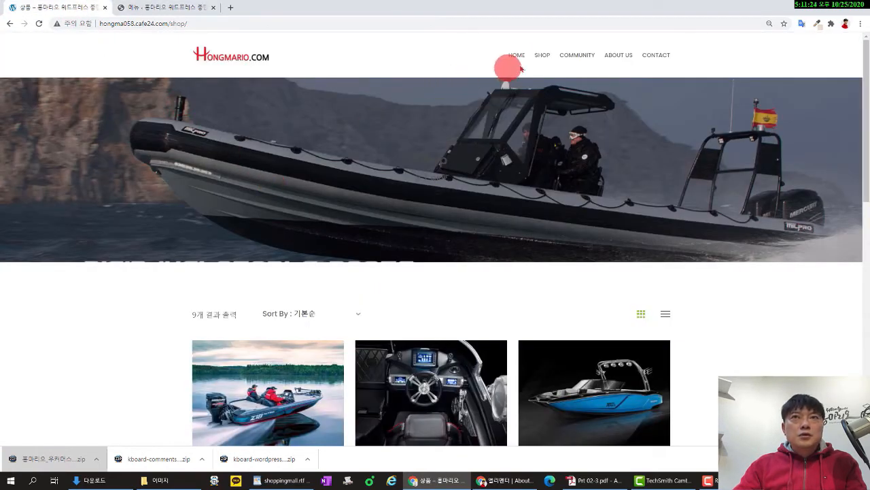
mouse_move(543, 56)
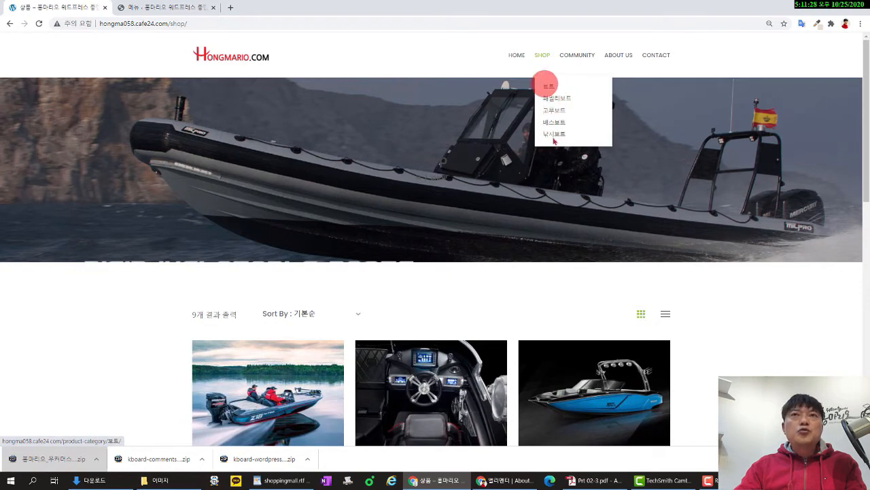
click(132, 7)
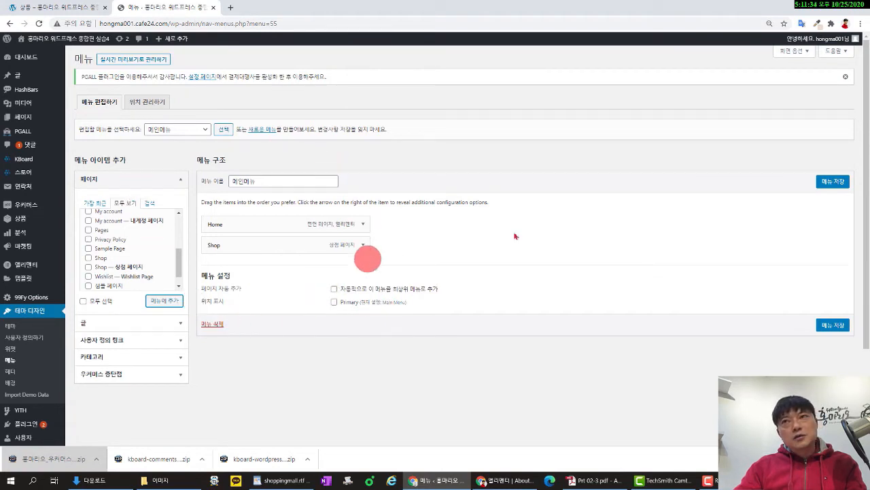
click(835, 184)
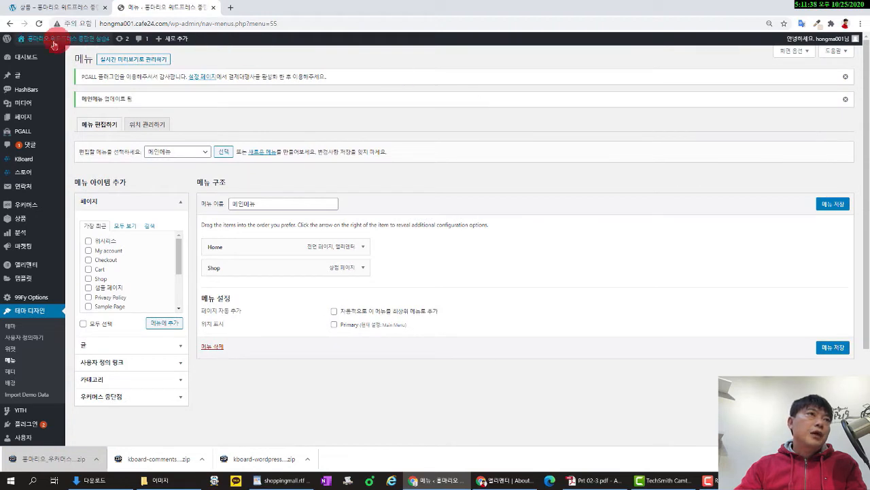
Stay on the menu page, re-save 메인메뉴 with Home and Shop, and open Products > Categories.
mouse_move(40, 105)
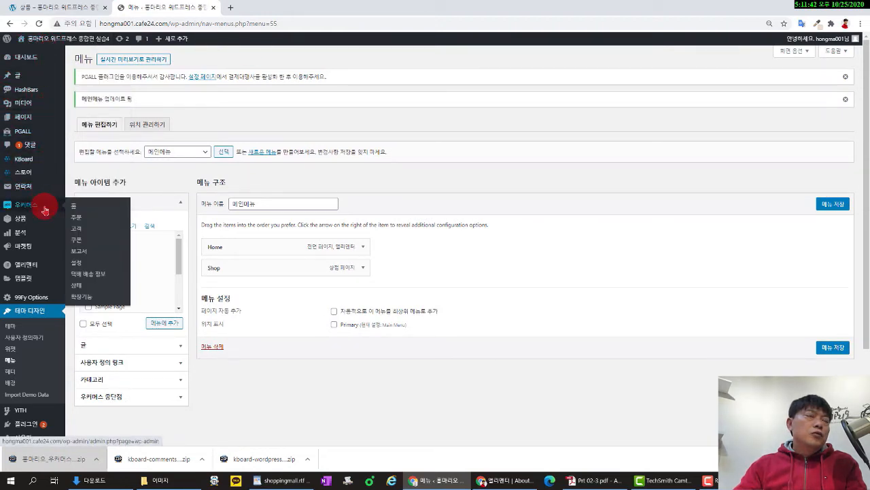
mouse_move(42, 219)
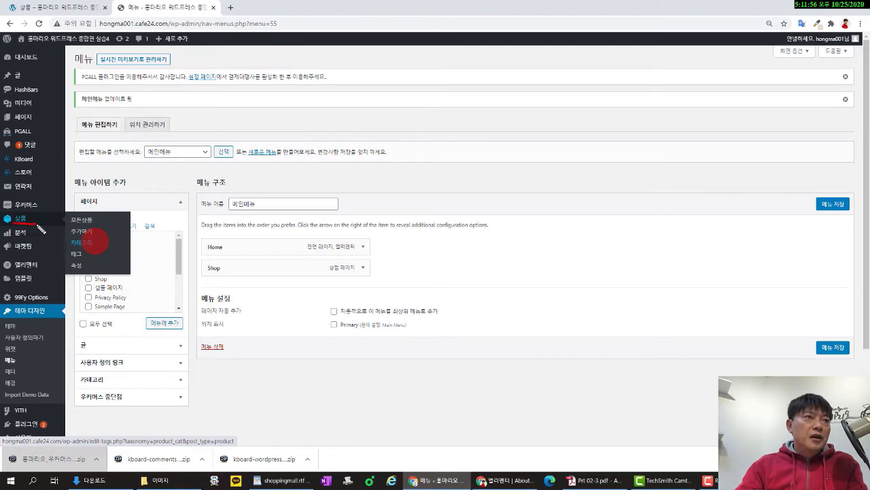
click(107, 248)
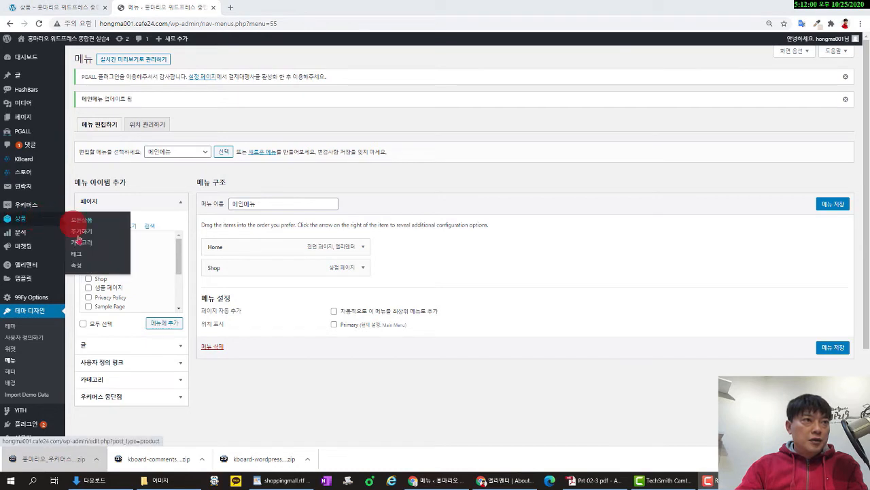
click(91, 246)
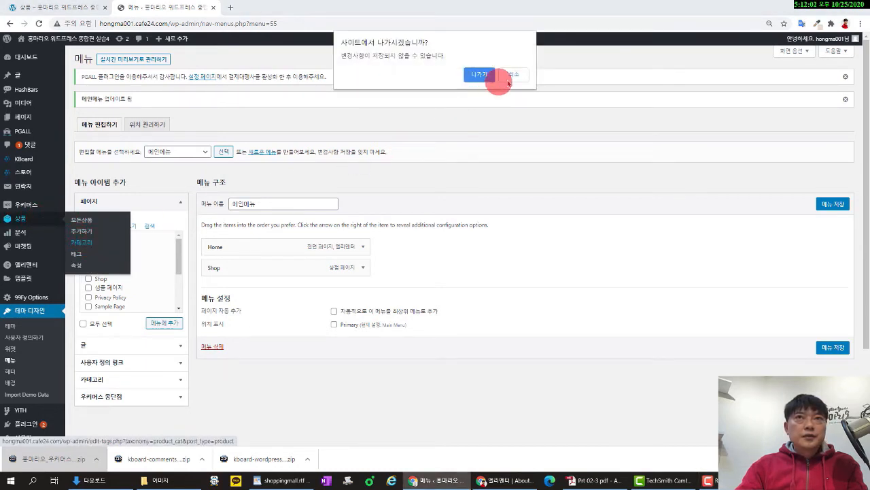
click(516, 78)
click(833, 204)
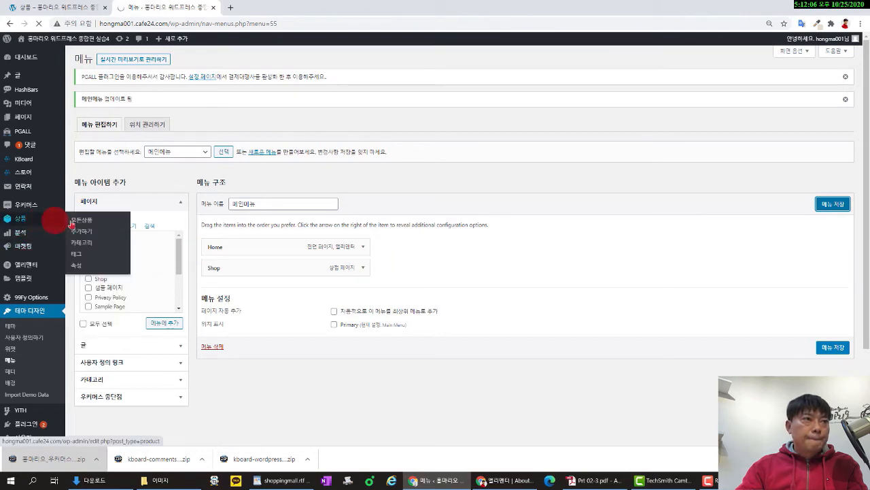
click(87, 243)
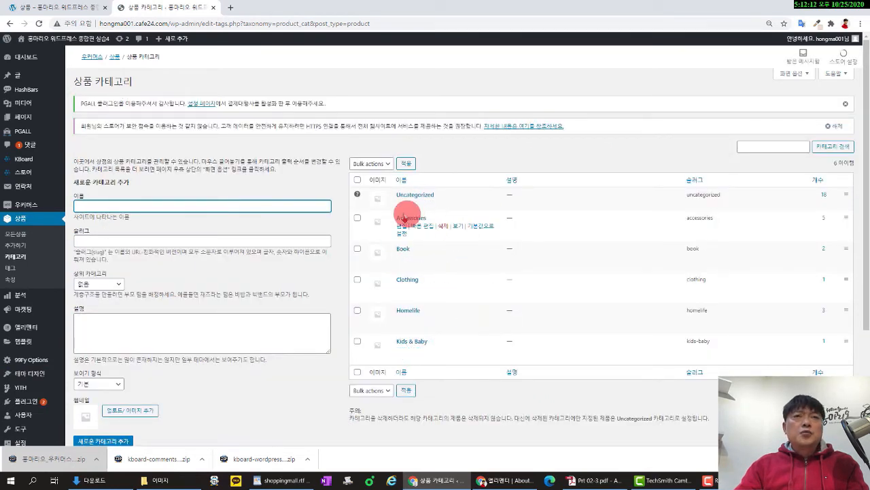
Bulk-delete the Accessories, Book, Clothing, Homelife and Kids & Baby demo categories.
click(357, 180)
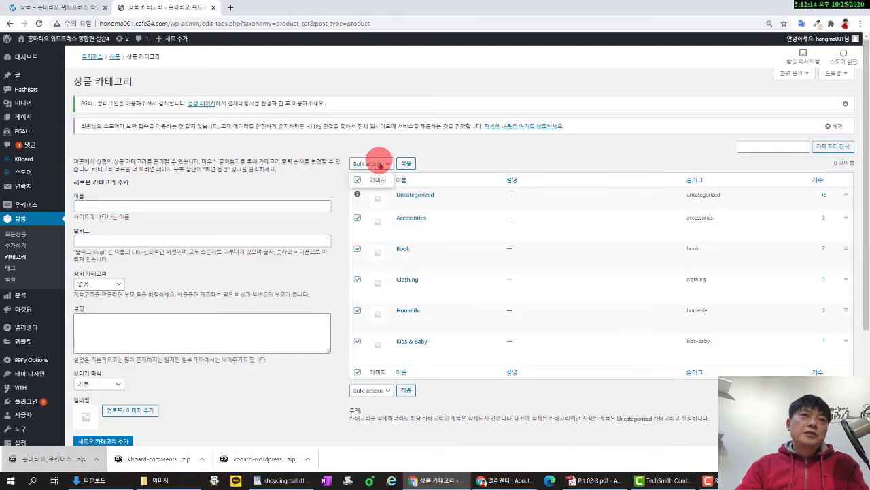
click(371, 183)
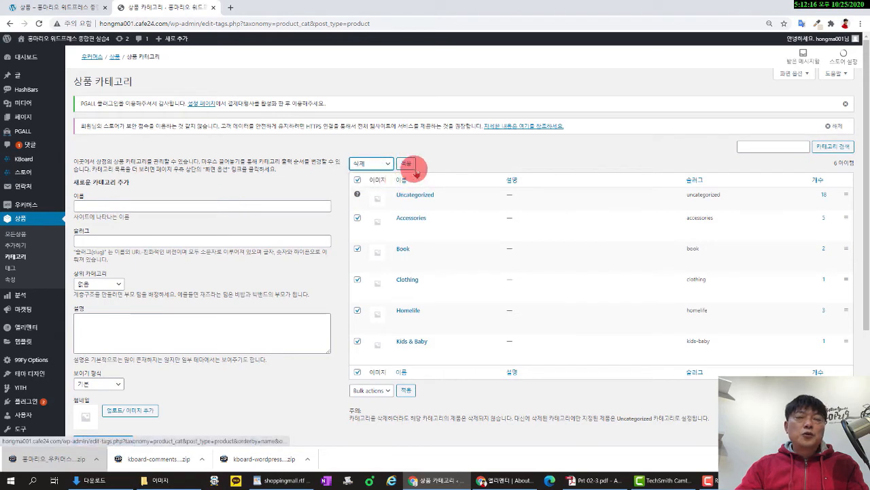
click(406, 165)
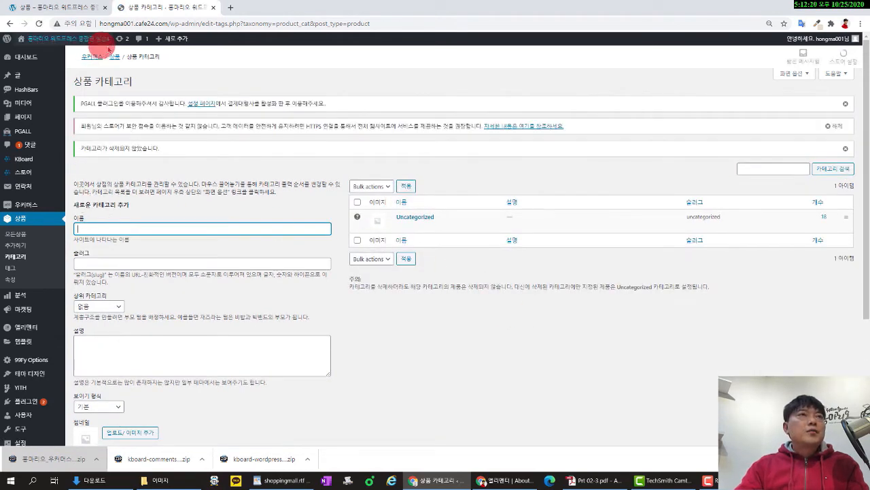
click(63, 7)
mouse_move(545, 58)
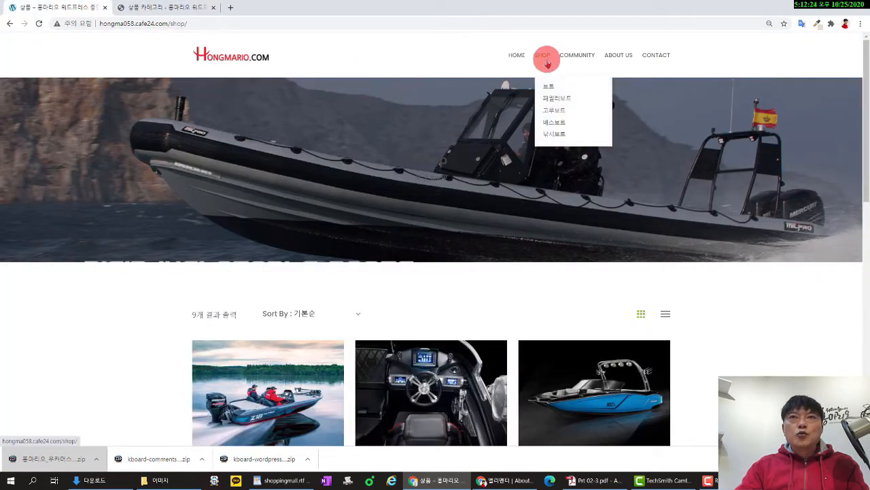
click(199, 9)
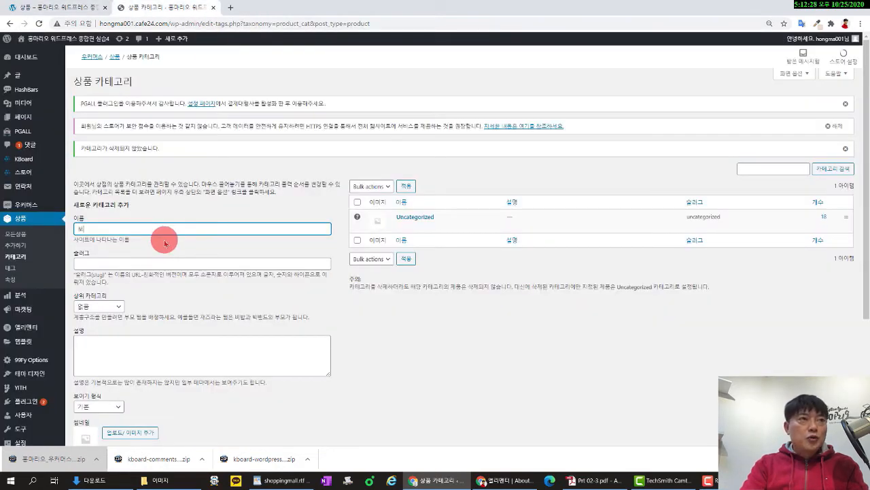
scroll(165, 242, down, 3)
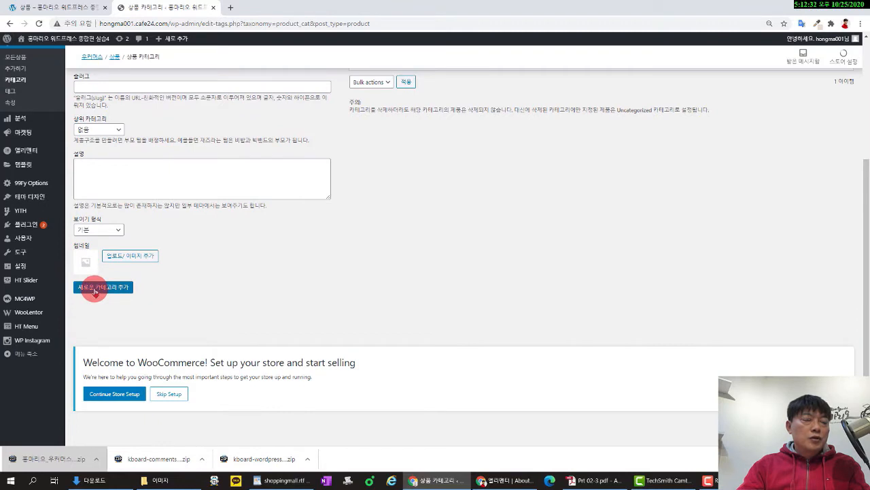
Choose the white speedboat image as a category thumbnail and open Uncategorized for editing.
click(123, 262)
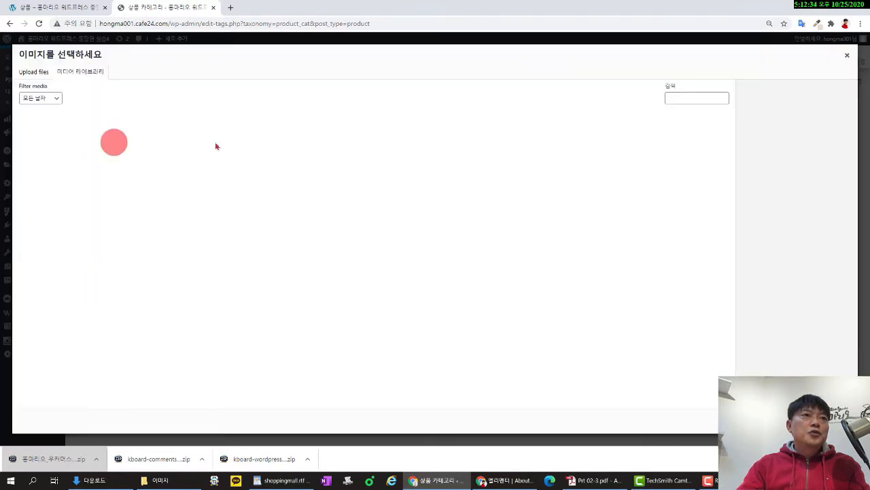
click(226, 142)
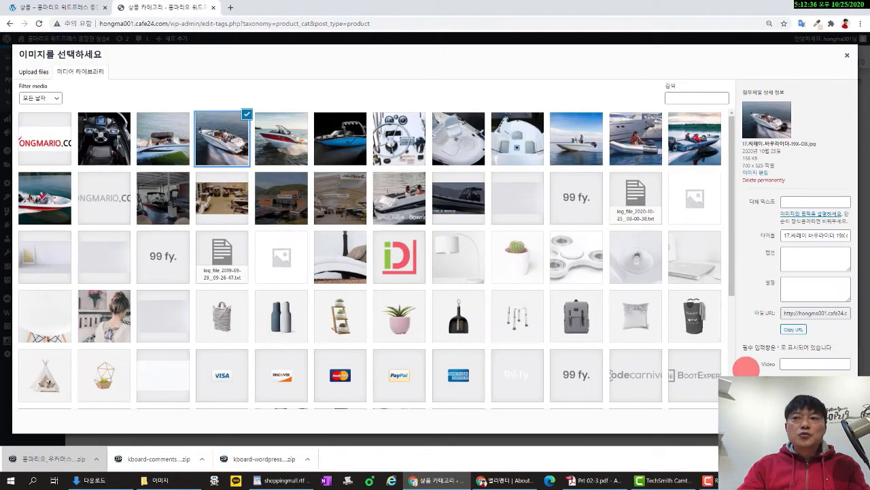
click(830, 421)
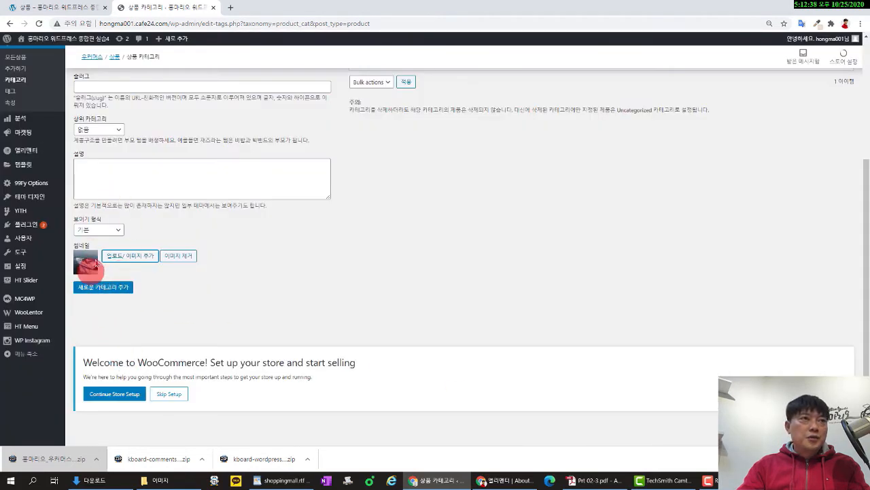
scroll(92, 267, up, 3)
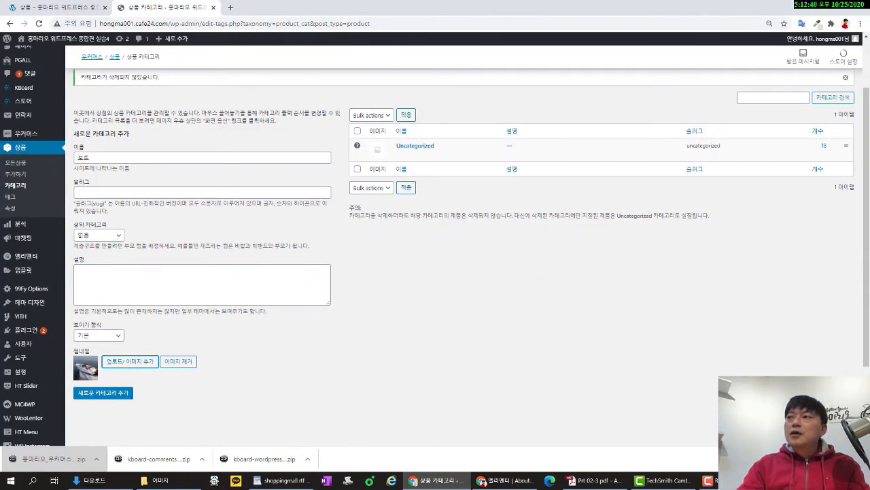
mouse_move(431, 162)
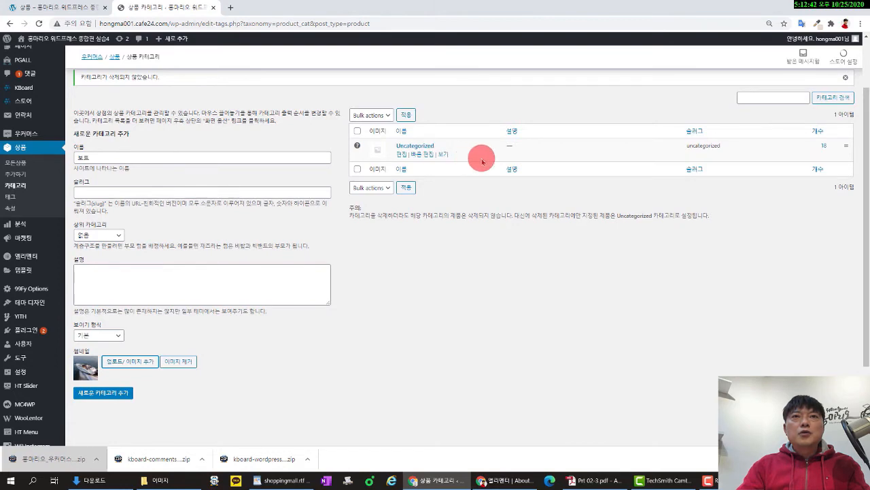
click(403, 155)
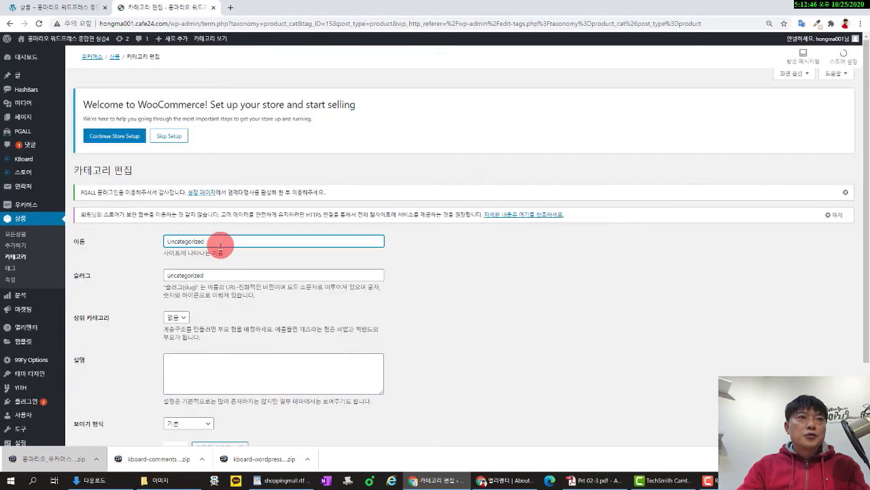
Rename Uncategorized to 보트 with slug 보트 and the white speedboat thumbnail.
text(보트)
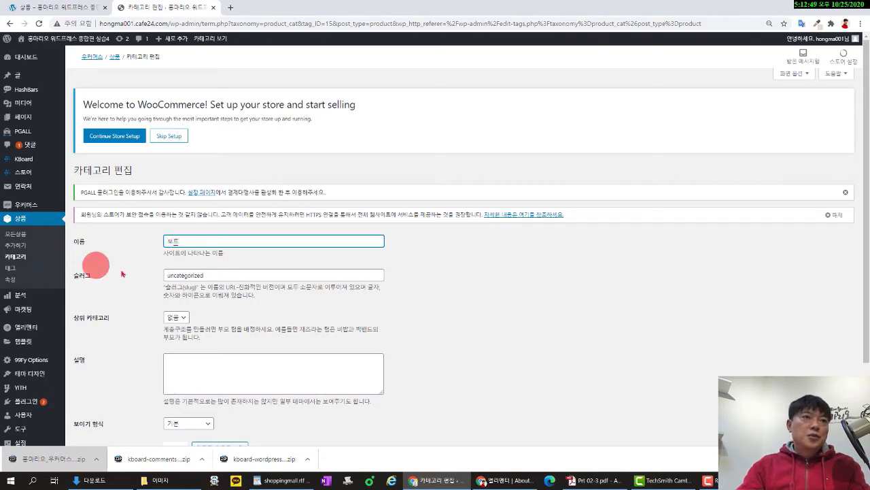
double_click(219, 276)
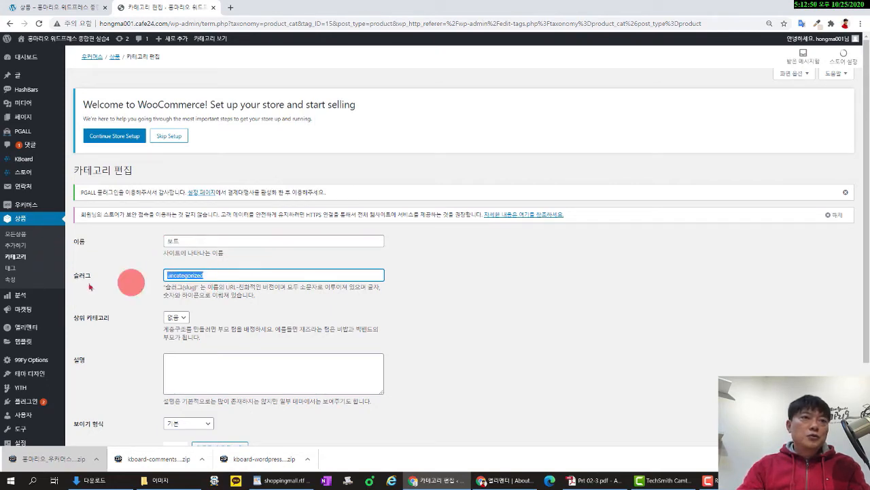
scroll(119, 289, down, 2)
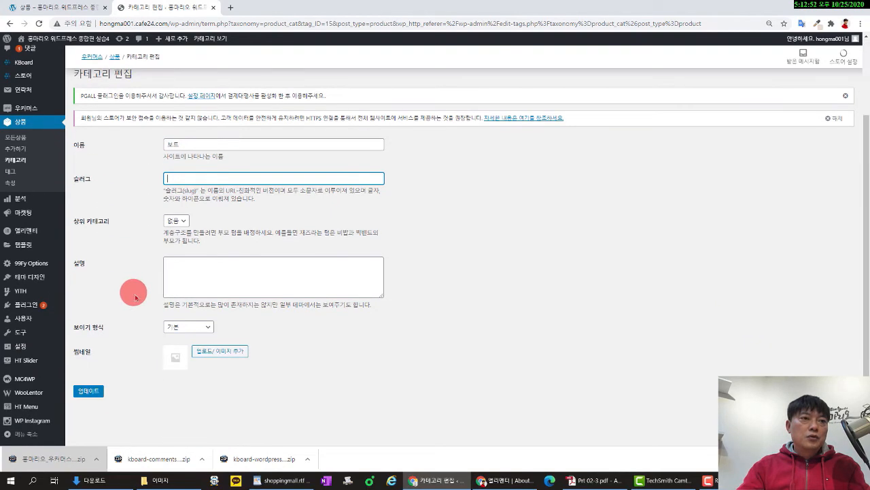
click(203, 355)
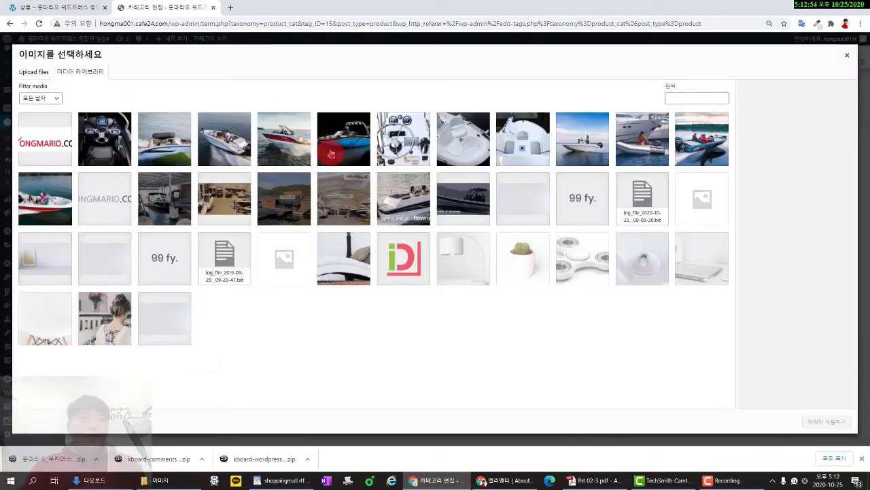
click(219, 148)
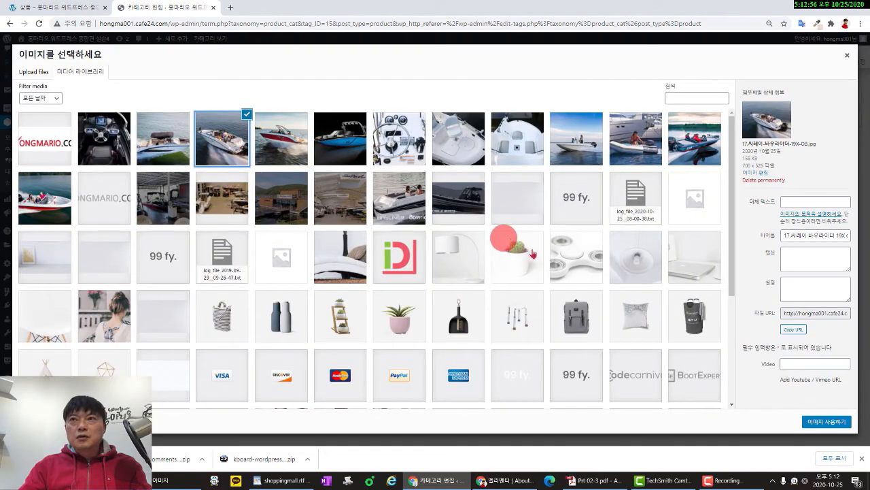
click(831, 425)
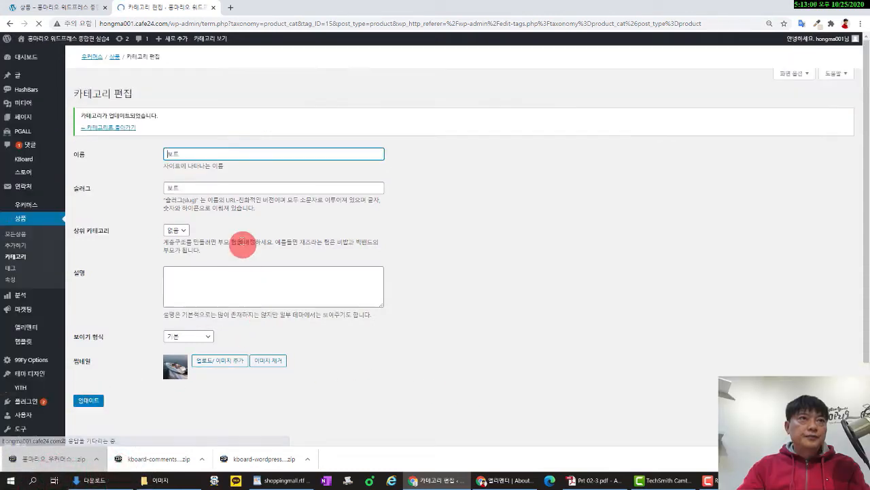
click(15, 256)
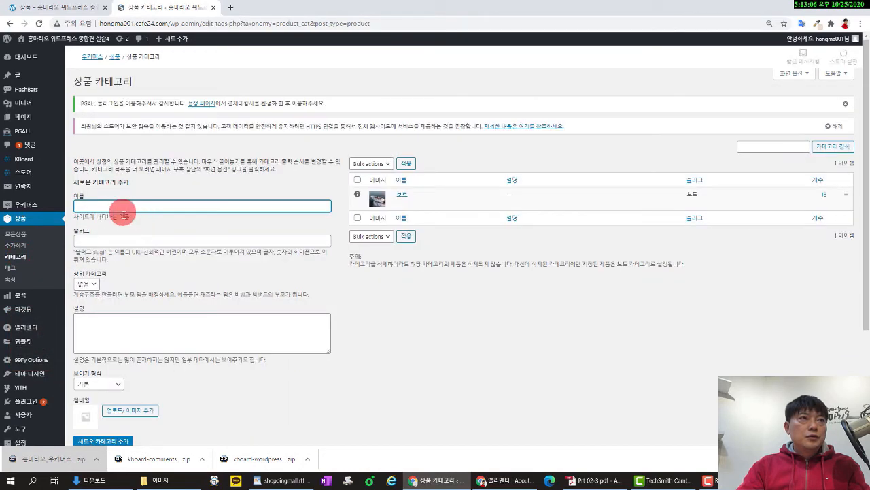
Add the 패밀리보트 and 고무보트 product categories.
click(78, 8)
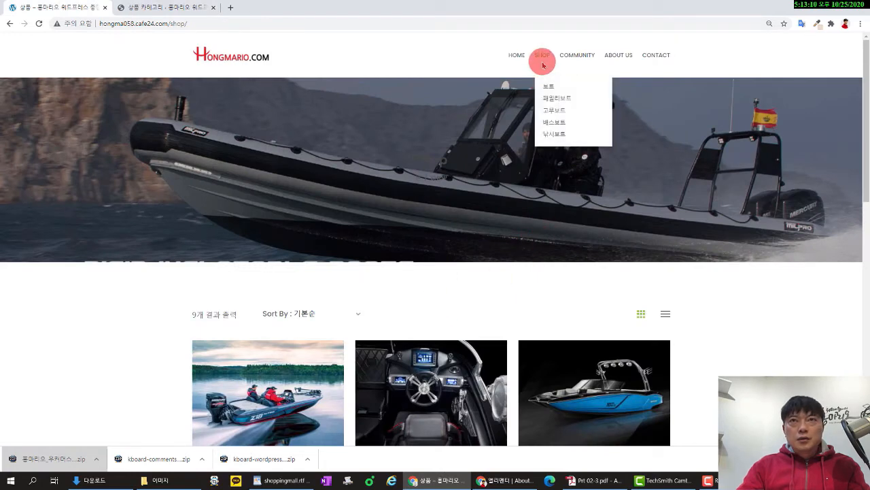
click(172, 9)
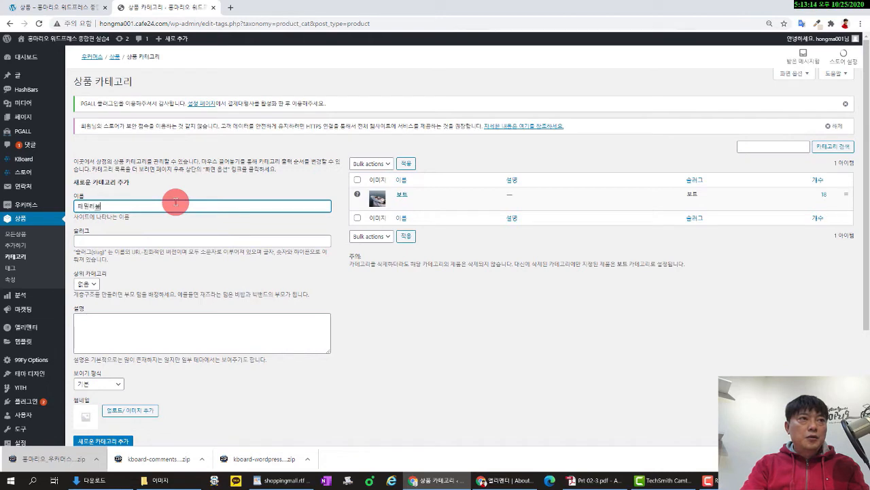
scroll(213, 244, down, 3)
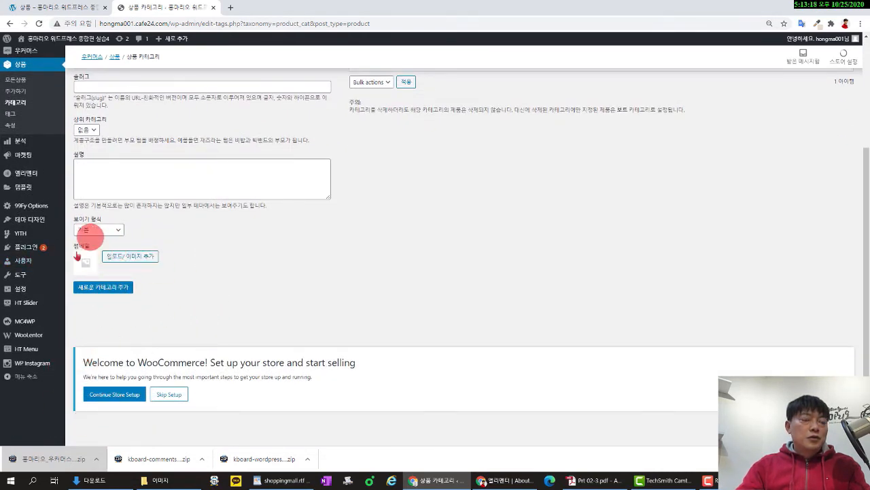
click(97, 289)
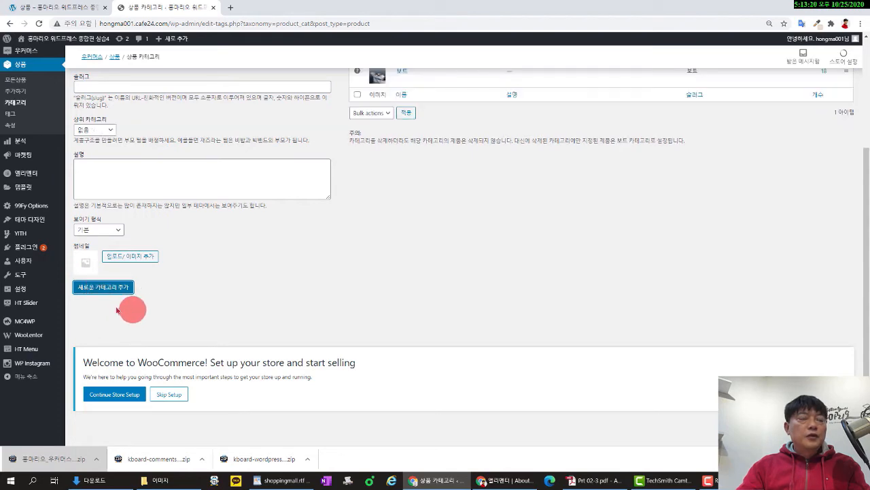
scroll(388, 268, up, 3)
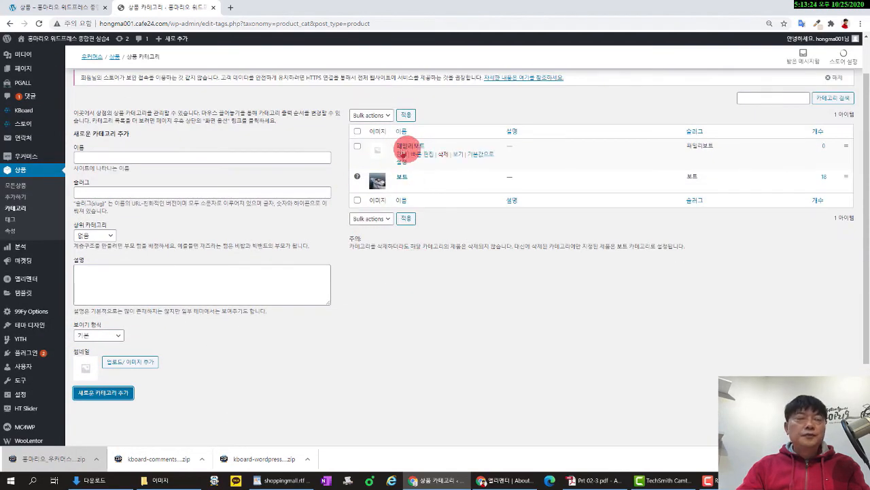
click(120, 158)
click(59, 8)
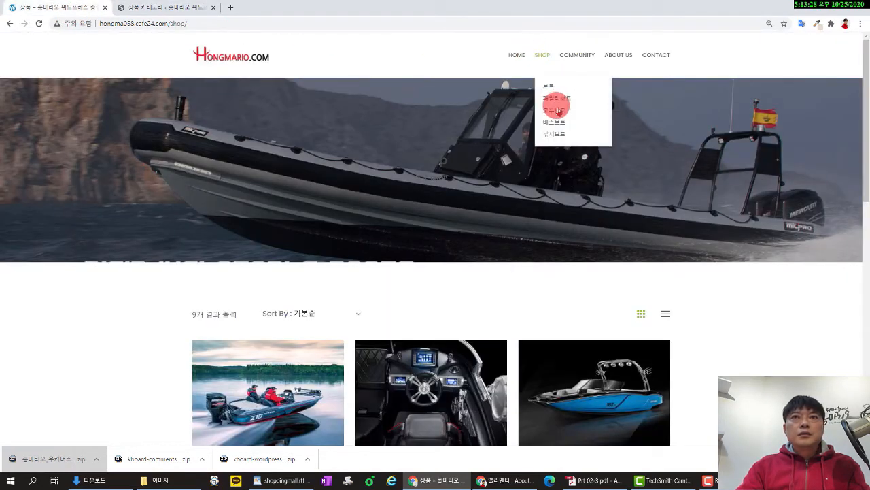
click(153, 8)
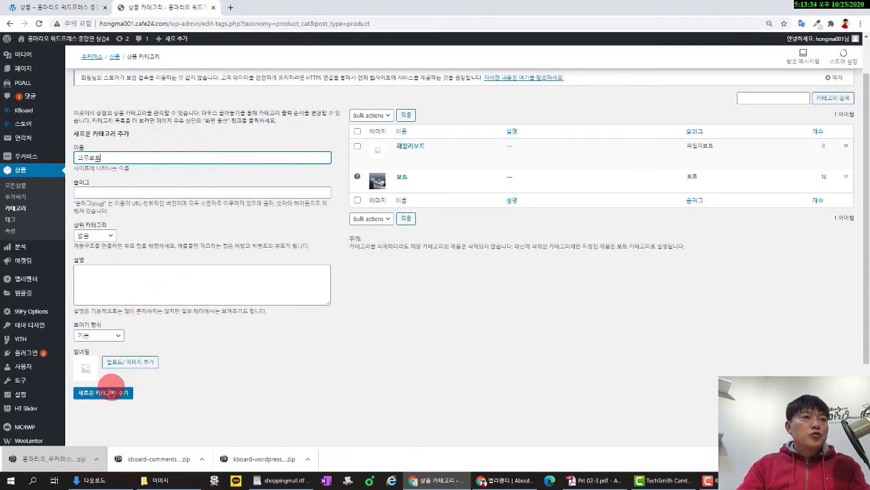
click(106, 393)
Add the 낚시보트 and 배스보트 product categories and check the live shop page.
click(135, 158)
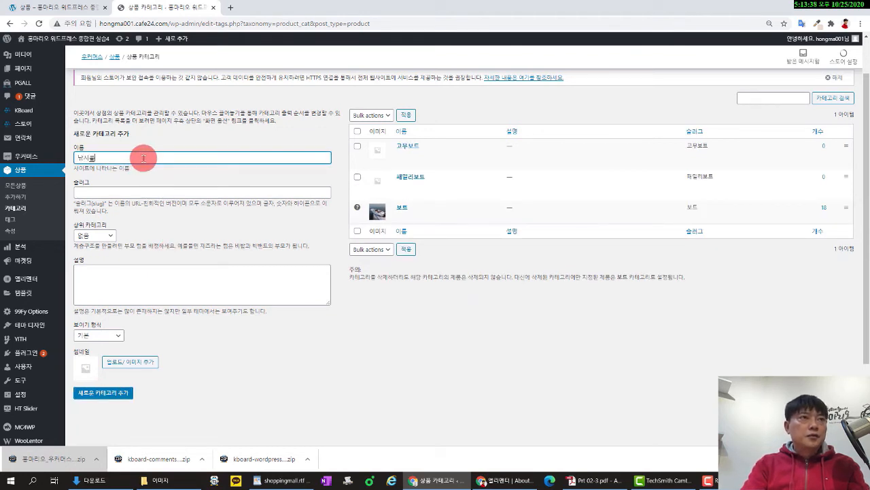
click(119, 393)
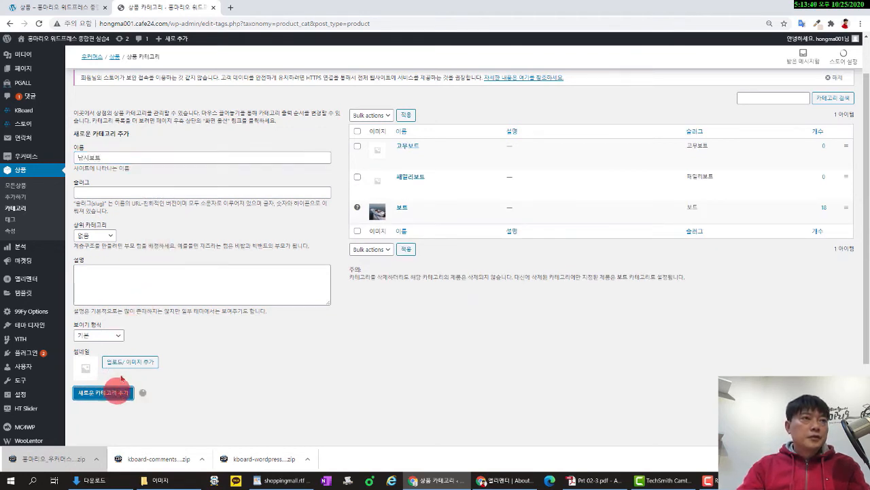
click(117, 158)
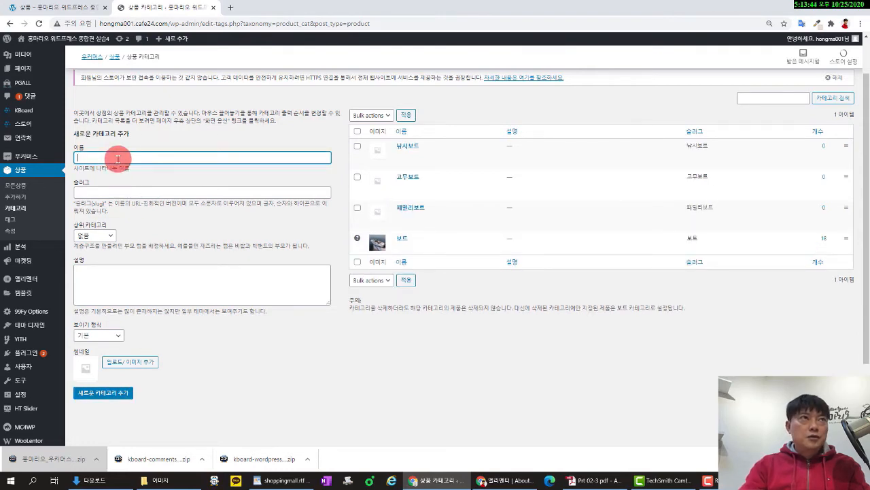
click(98, 12)
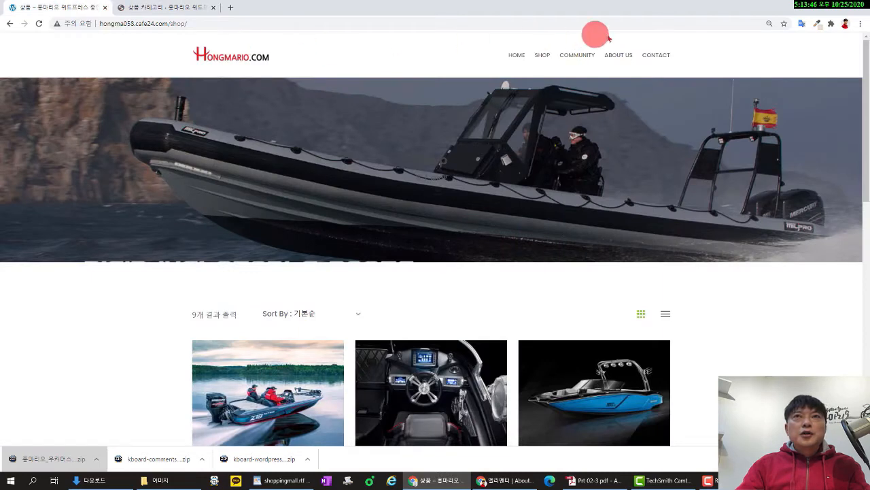
click(174, 9)
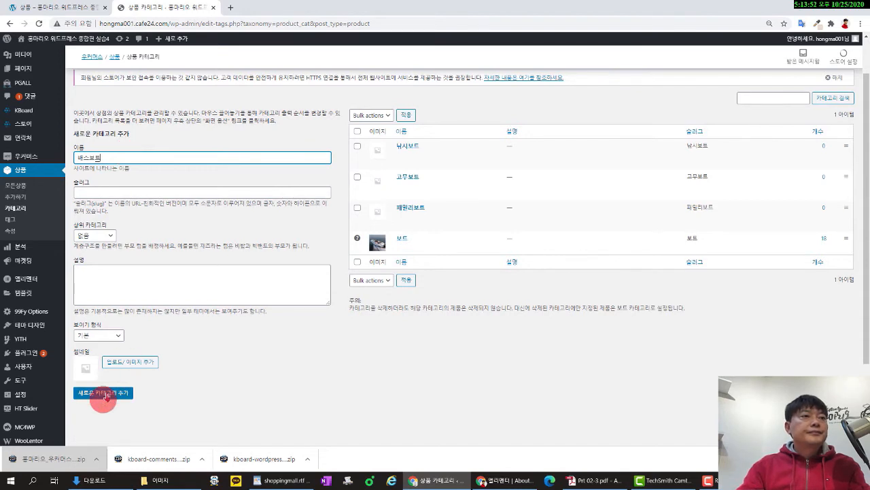
click(107, 394)
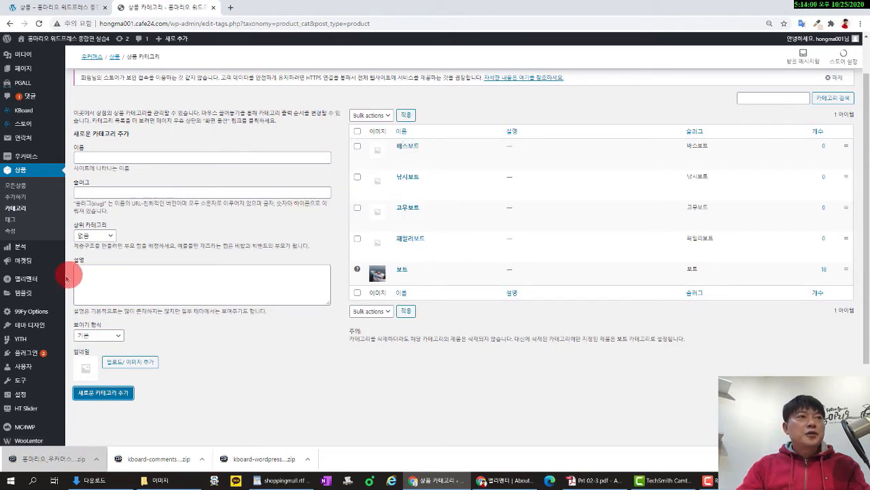
mouse_move(45, 355)
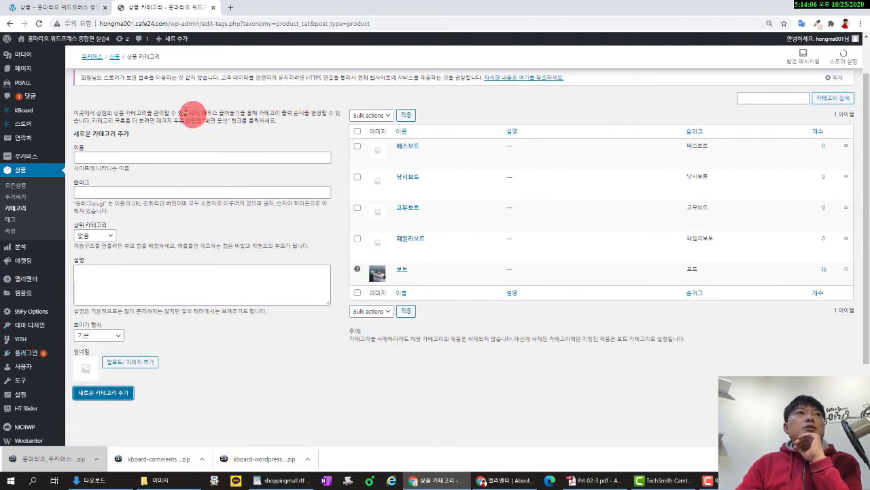
click(75, 8)
mouse_move(577, 54)
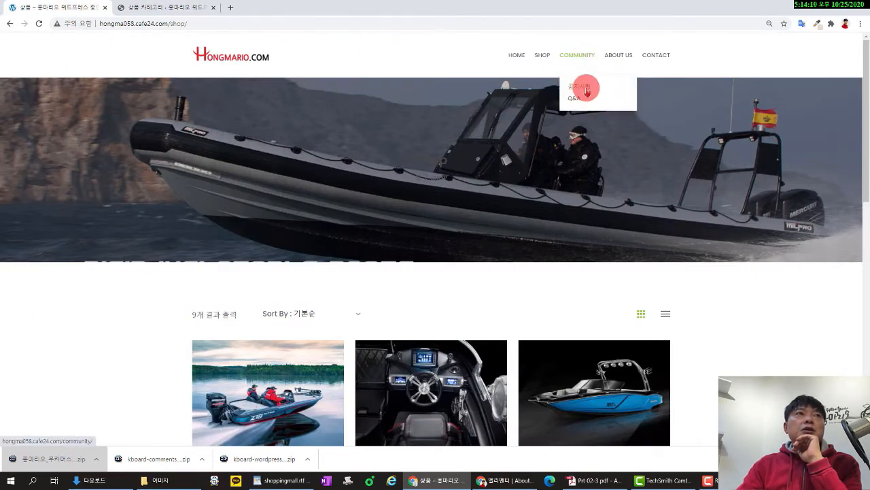
Publish a new page titled 공지사항 and start a second new page for Q&A.
click(175, 7)
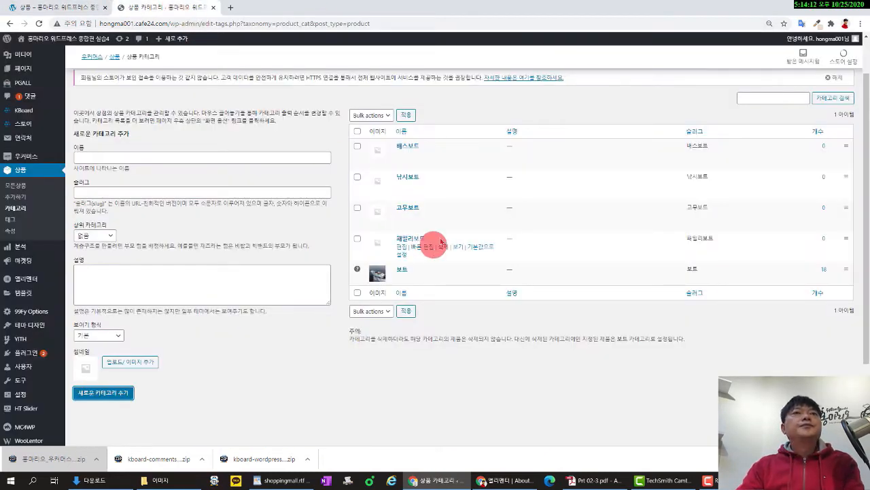
mouse_move(27, 68)
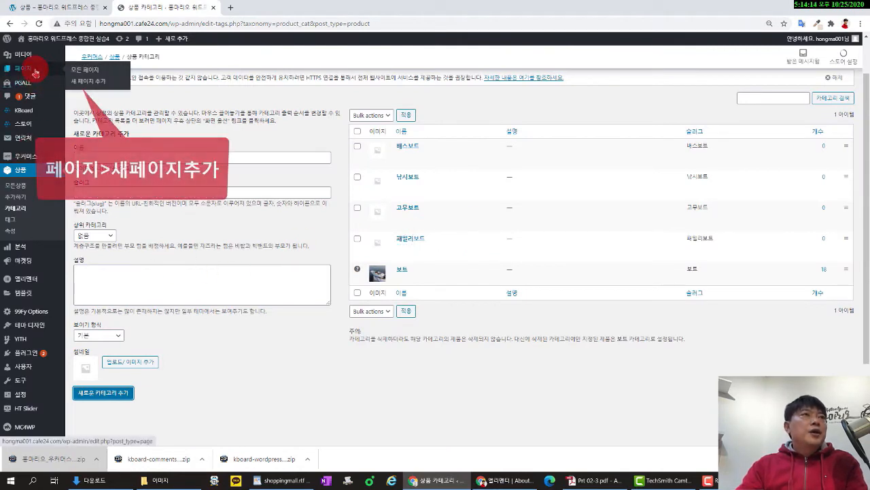
click(95, 83)
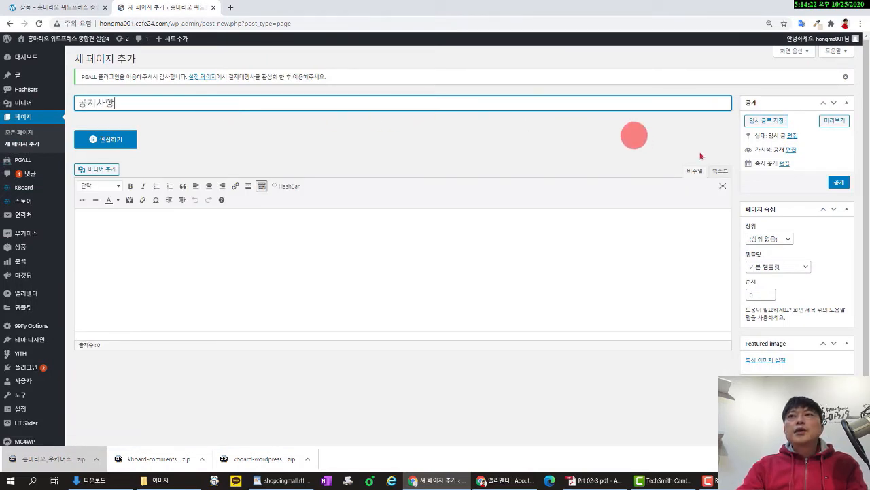
click(839, 182)
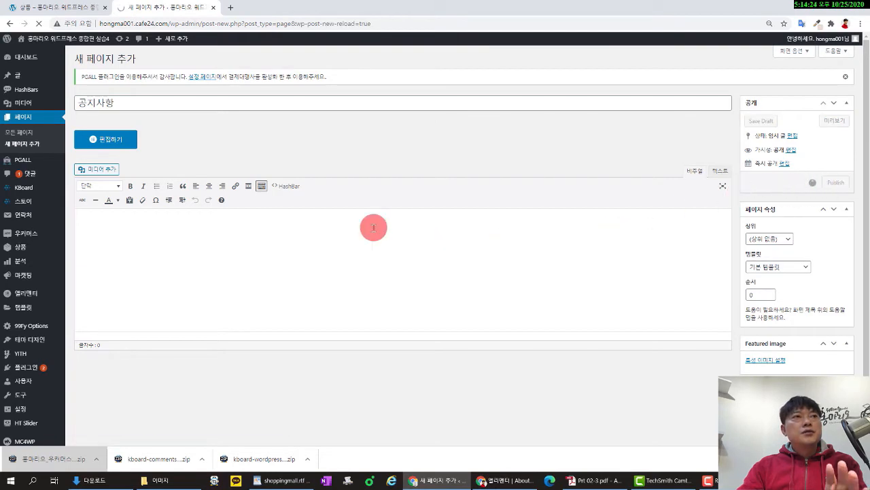
click(148, 59)
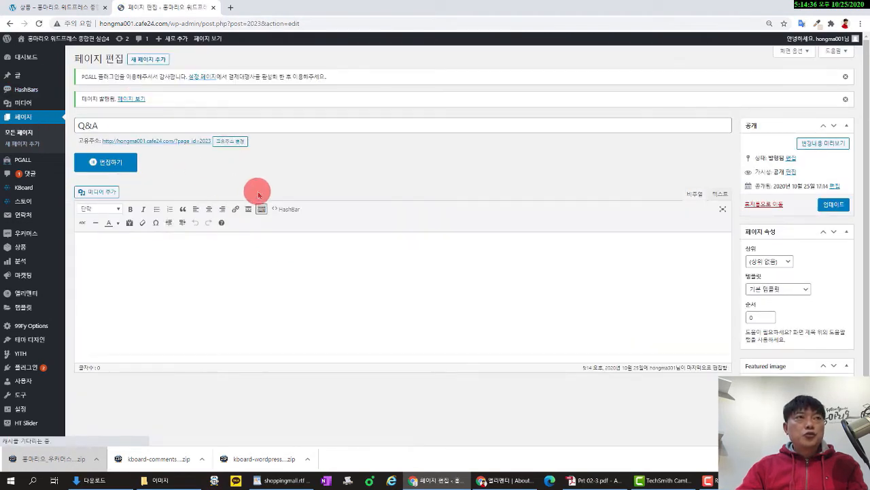
mouse_move(41, 340)
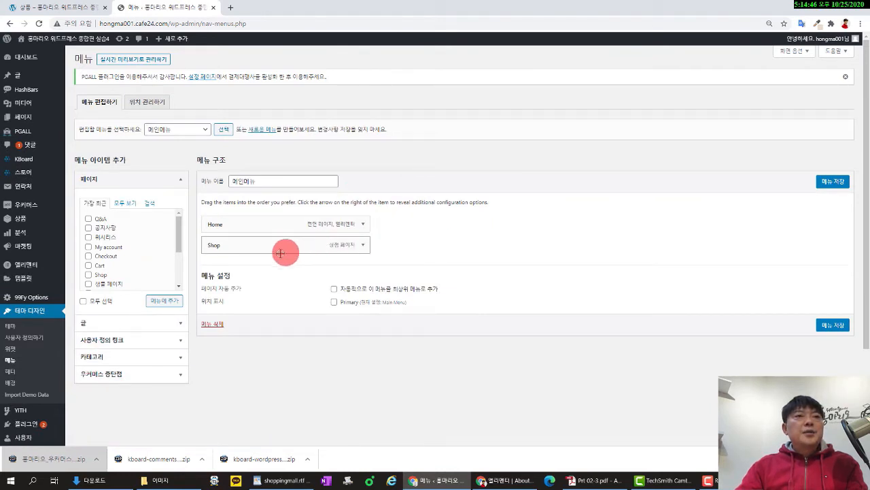
Enable 상품 카테고리 in Screen Options so product categories can be added to menus.
click(159, 180)
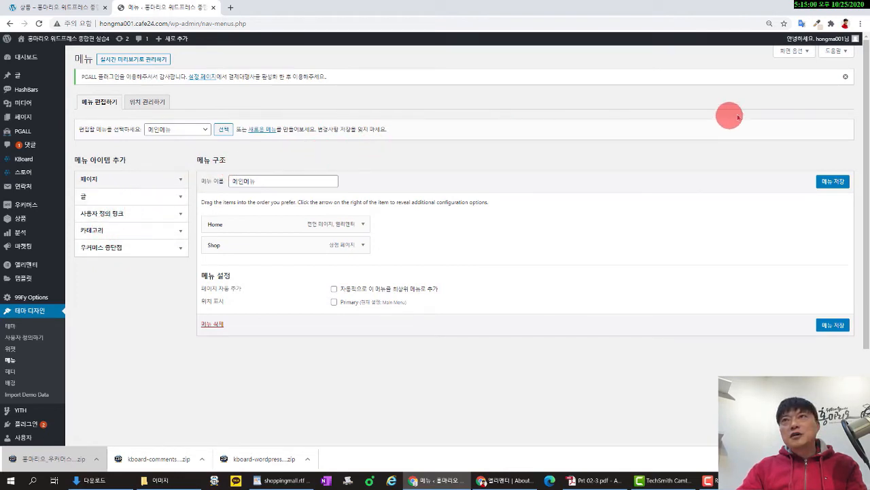
click(808, 52)
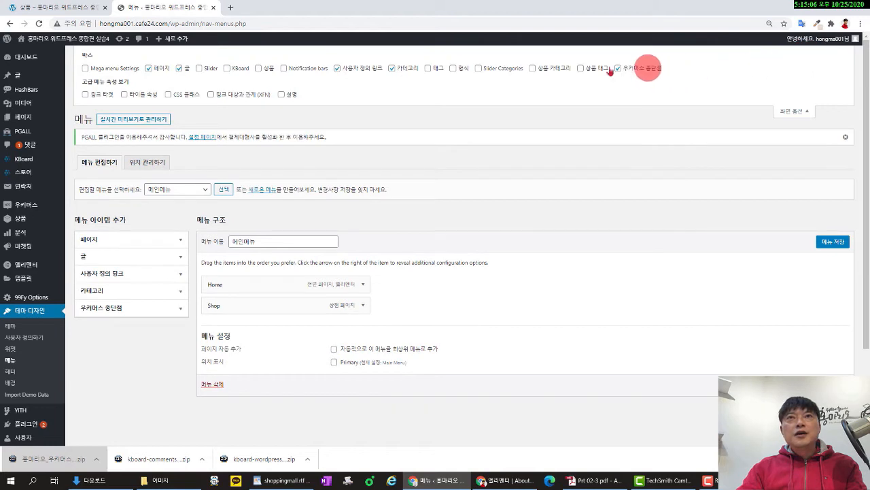
click(533, 68)
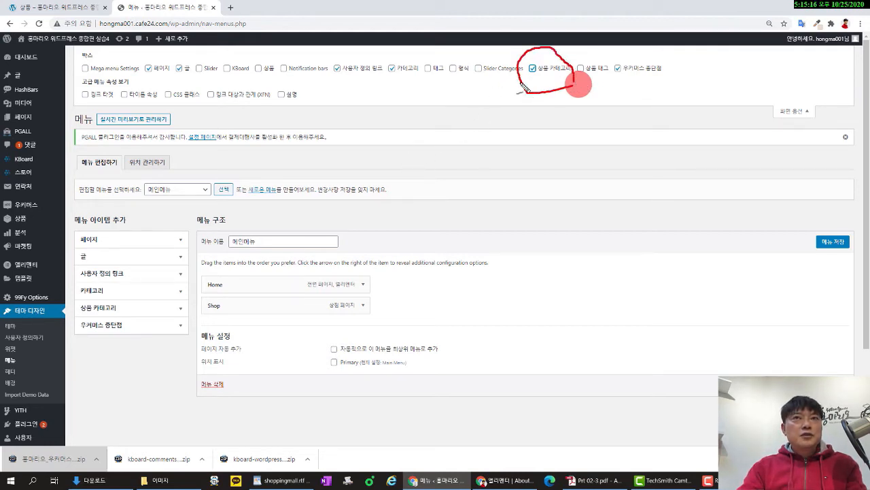
drag(524, 87, 239, 253)
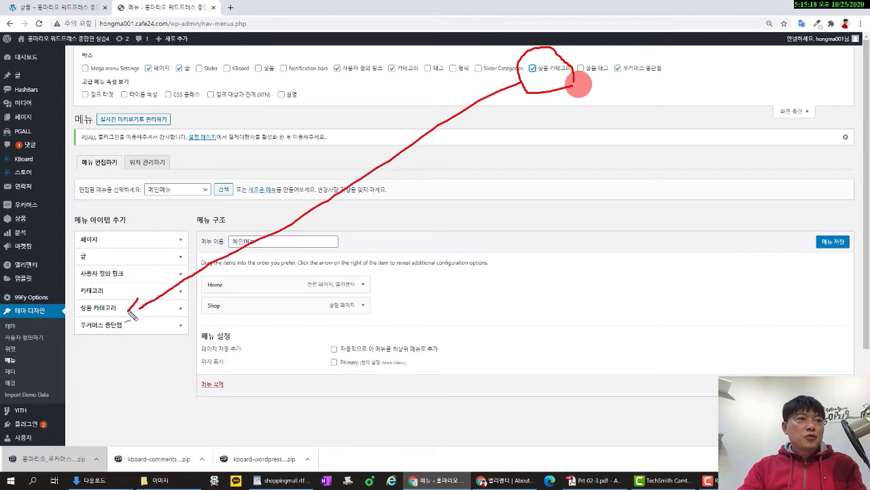
click(794, 111)
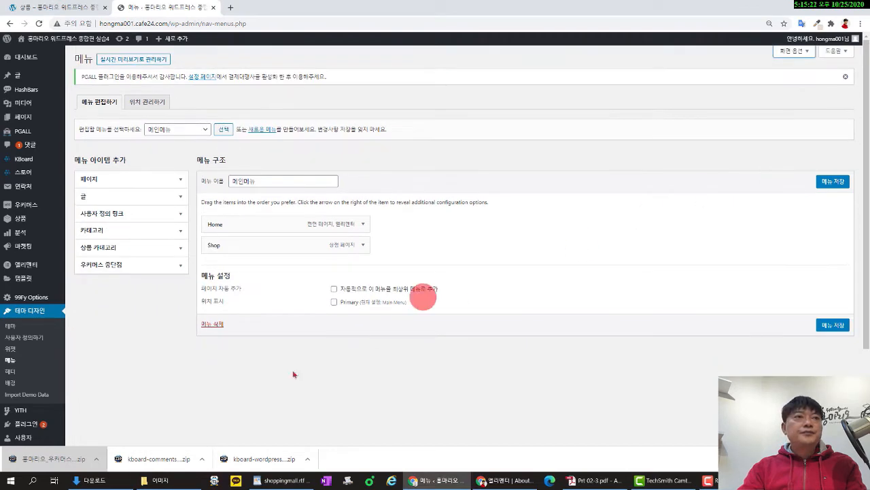
Add all five boat categories, 고무보트 through 패밀리보트, to 메인메뉴 and view the live shop.
click(177, 247)
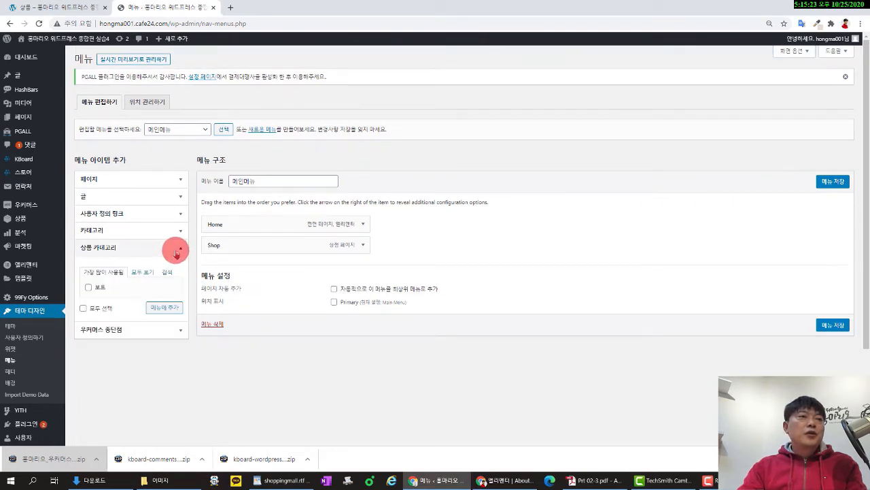
click(141, 272)
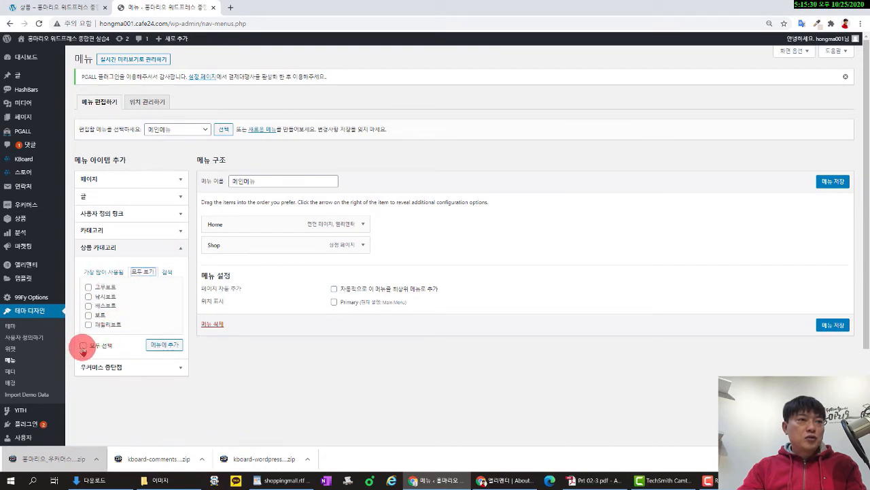
click(156, 347)
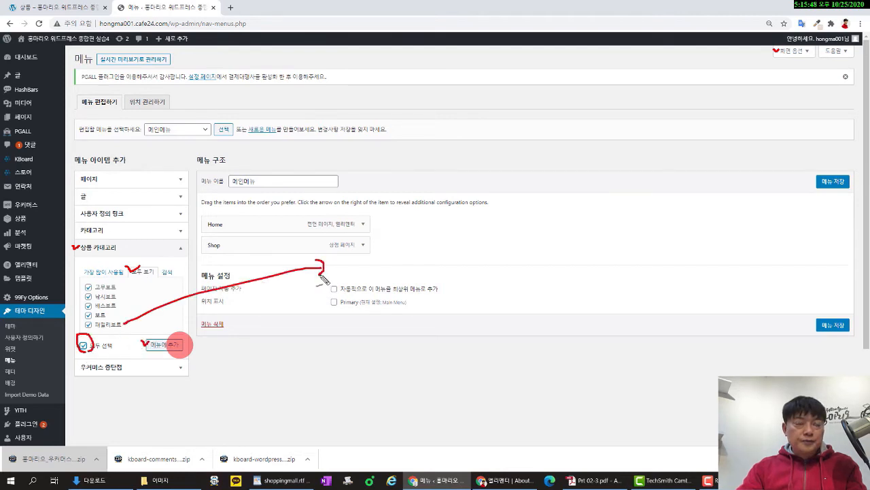
click(173, 347)
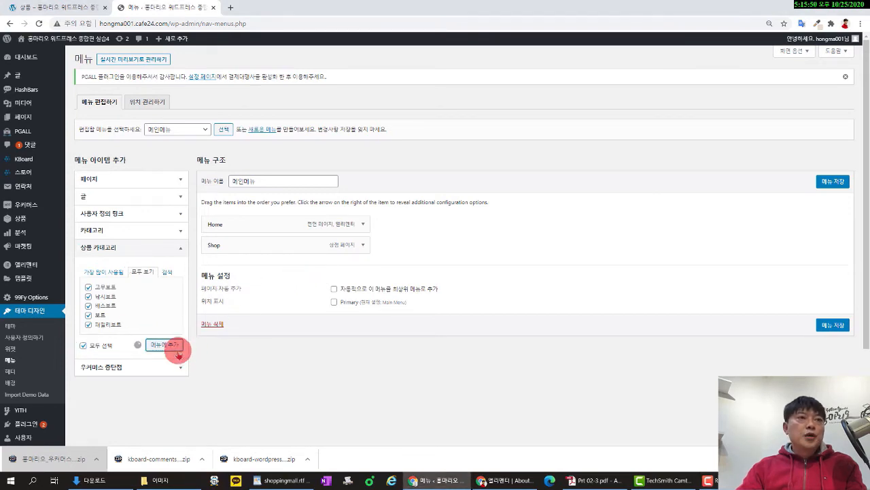
scroll(478, 329, down, 2)
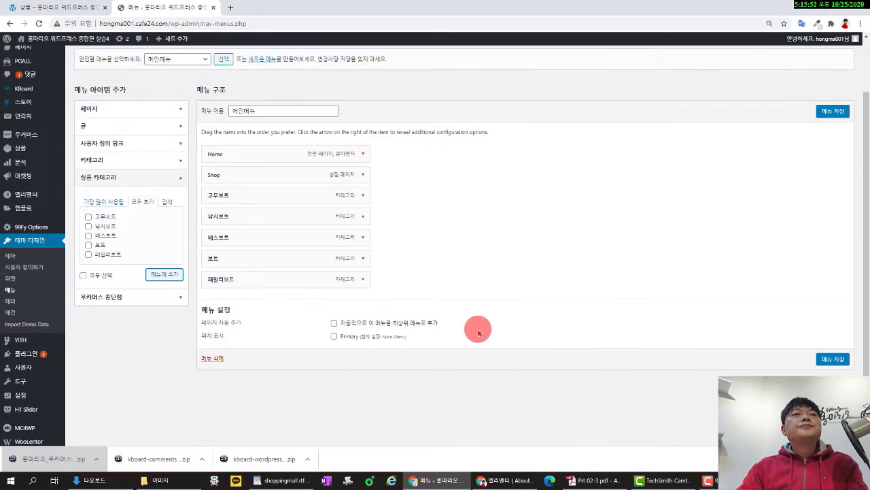
click(48, 7)
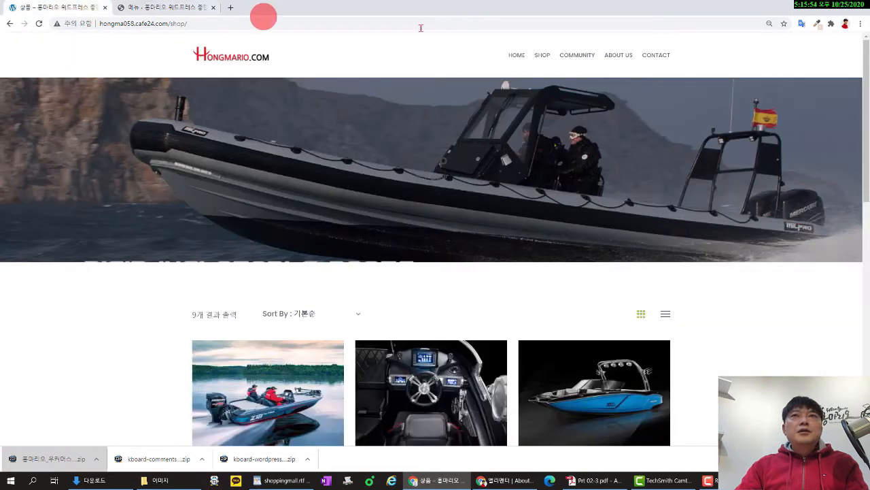
Look at the live site's Community page for reference.
mouse_move(578, 53)
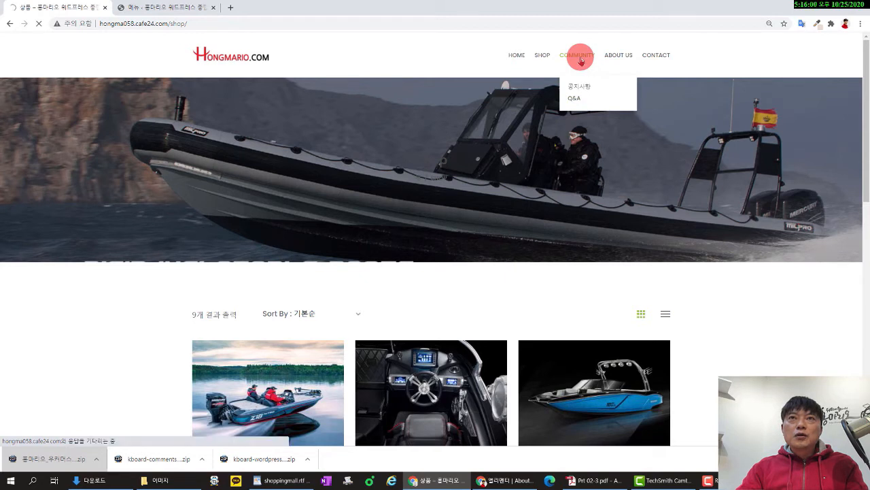
click(582, 58)
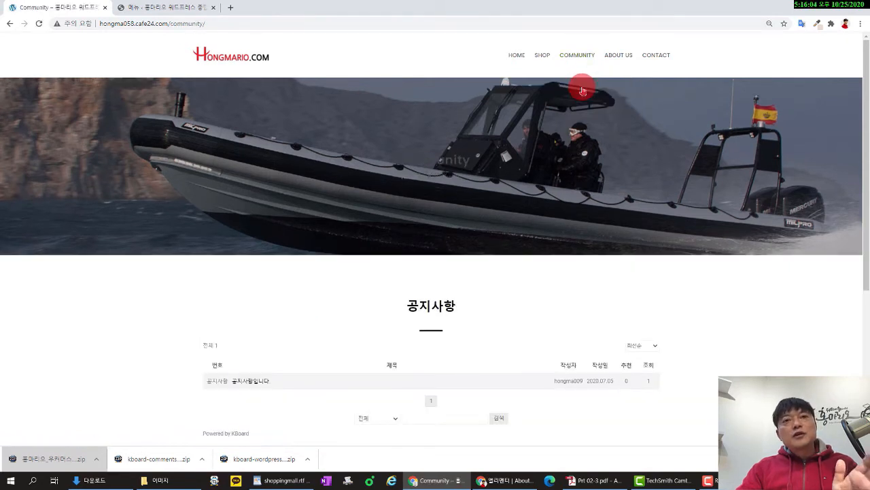
click(170, 6)
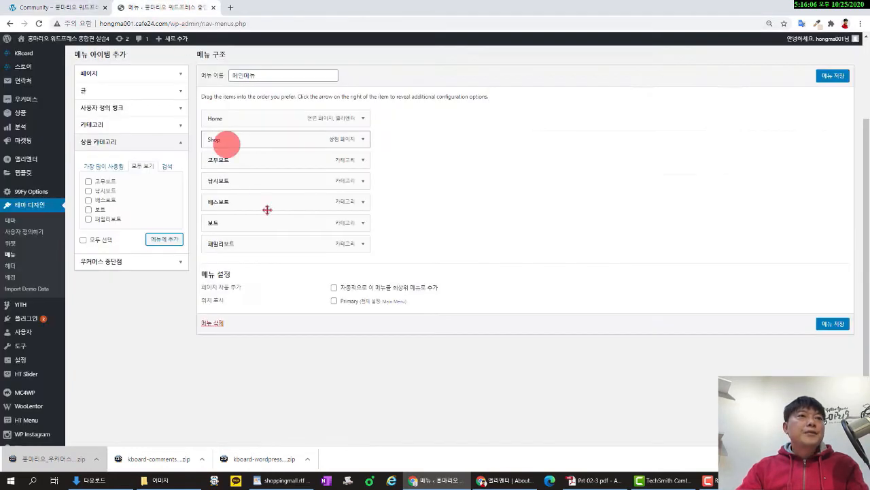
Add the 공지사항 and Q&A pages to 메인메뉴, ordering the 공지사항 items above Q&A.
click(121, 72)
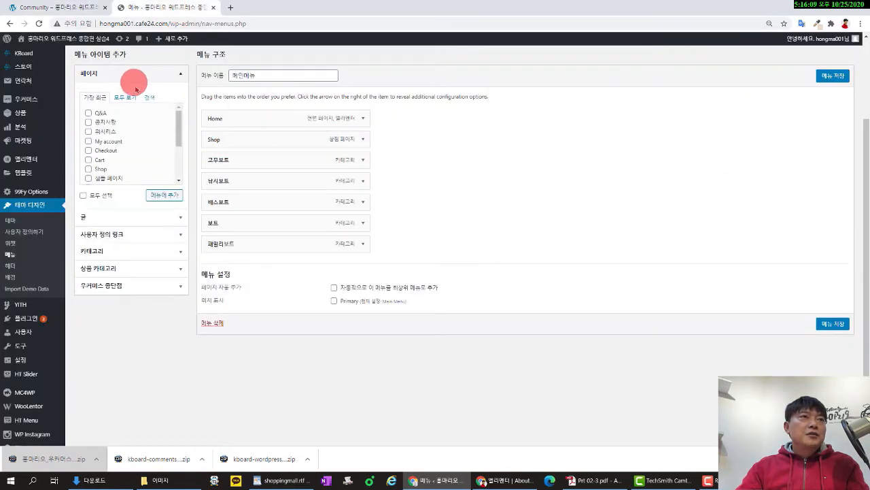
click(88, 112)
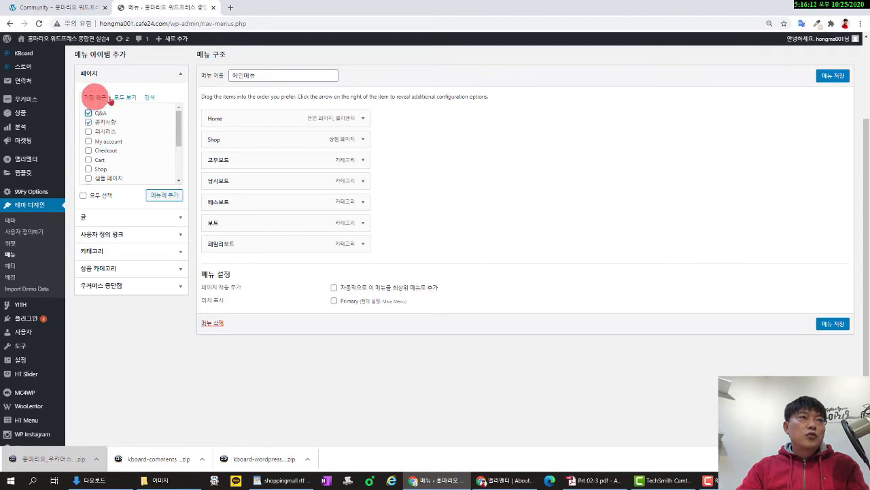
click(163, 195)
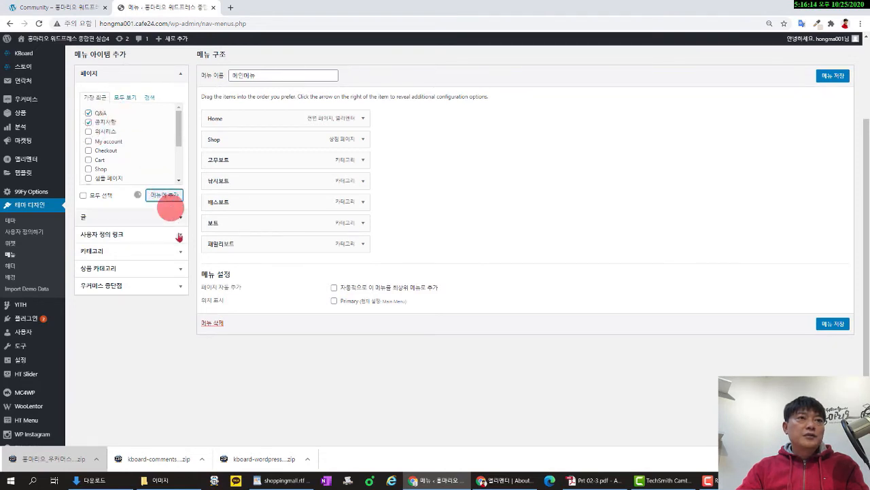
drag(295, 293, 241, 275)
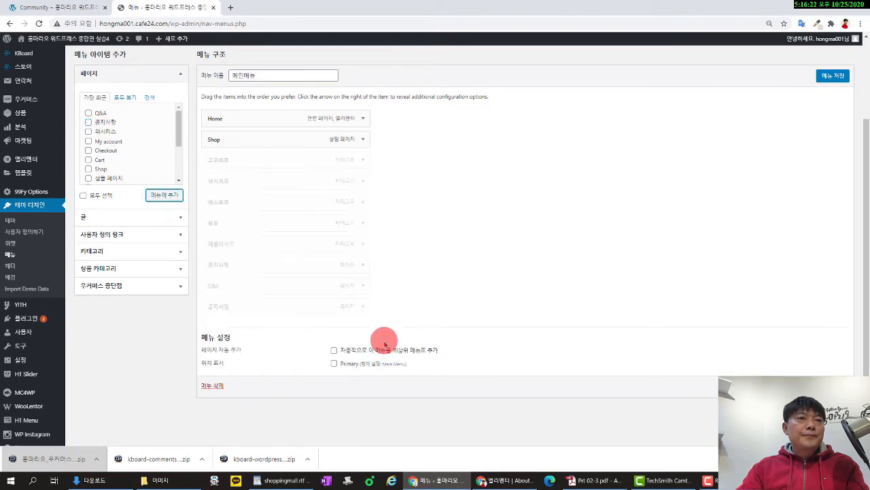
drag(297, 305, 297, 264)
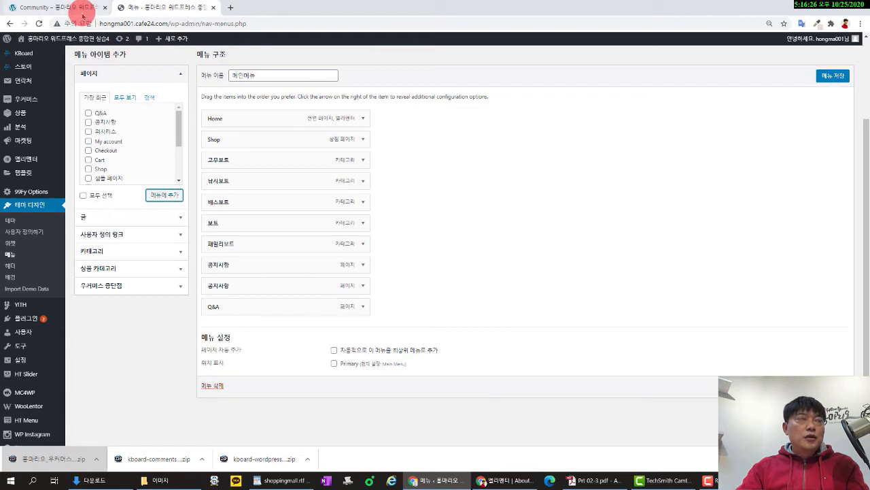
click(82, 10)
mouse_move(585, 63)
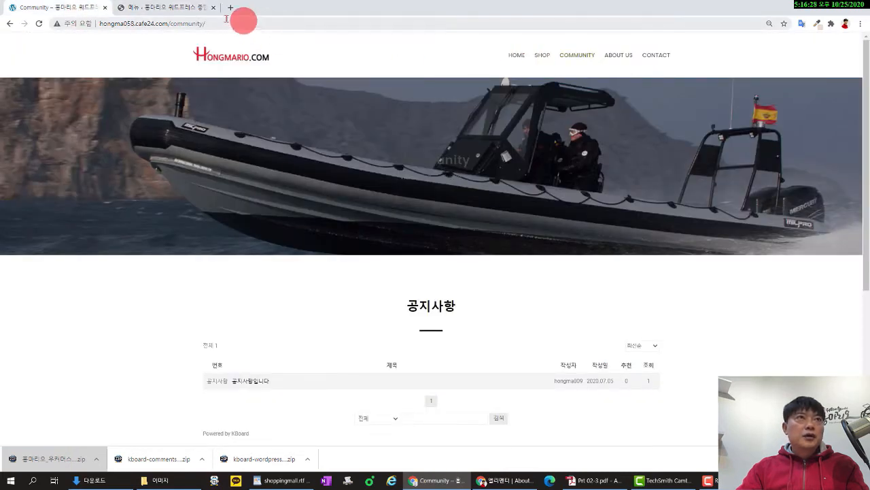
click(181, 8)
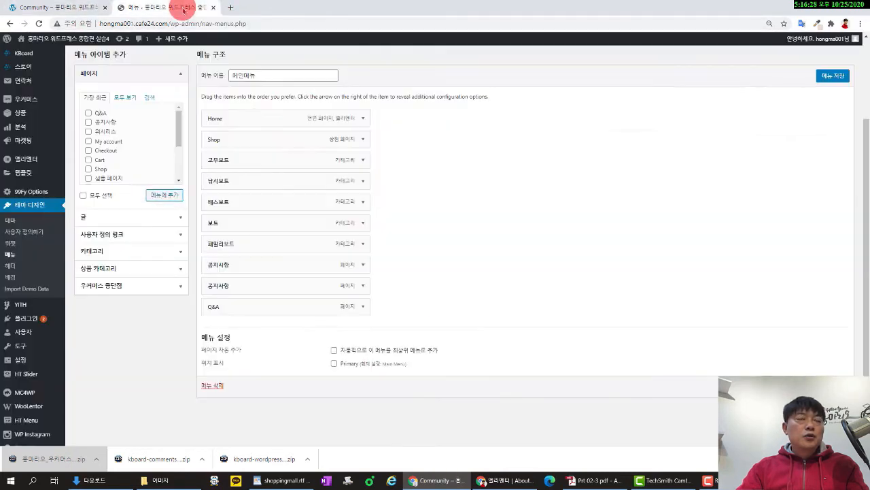
Change the first 공지사항 item's Navigation Label to Community and save 메인메뉴.
click(361, 265)
click(255, 293)
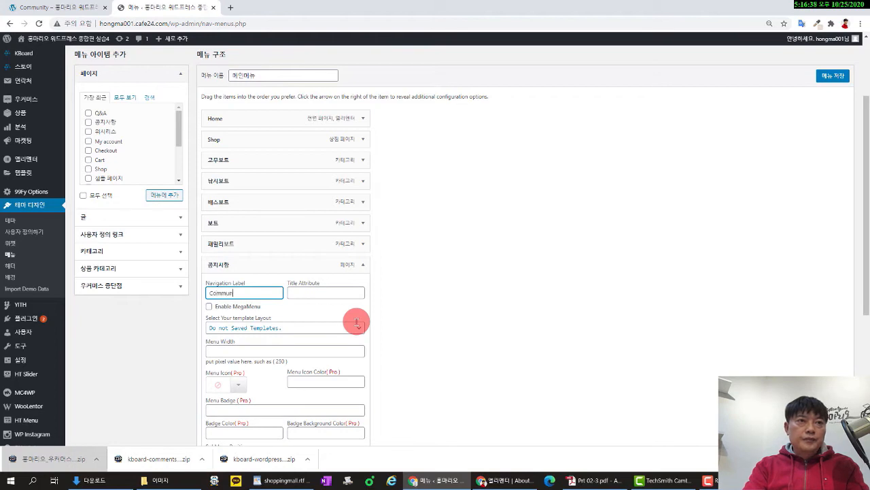
click(88, 9)
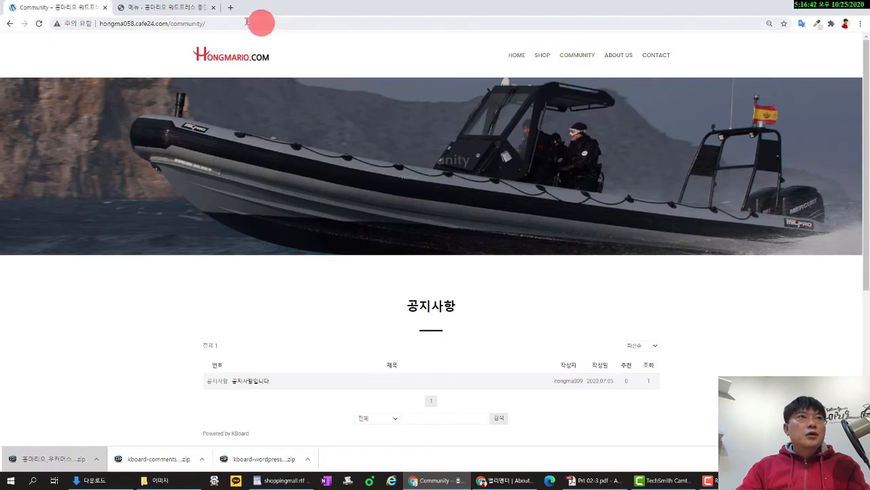
click(179, 7)
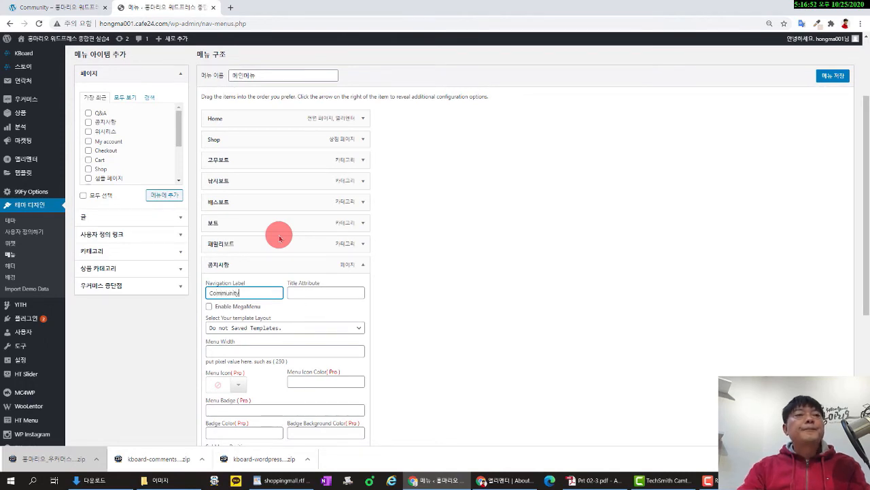
scroll(330, 242, down, 2)
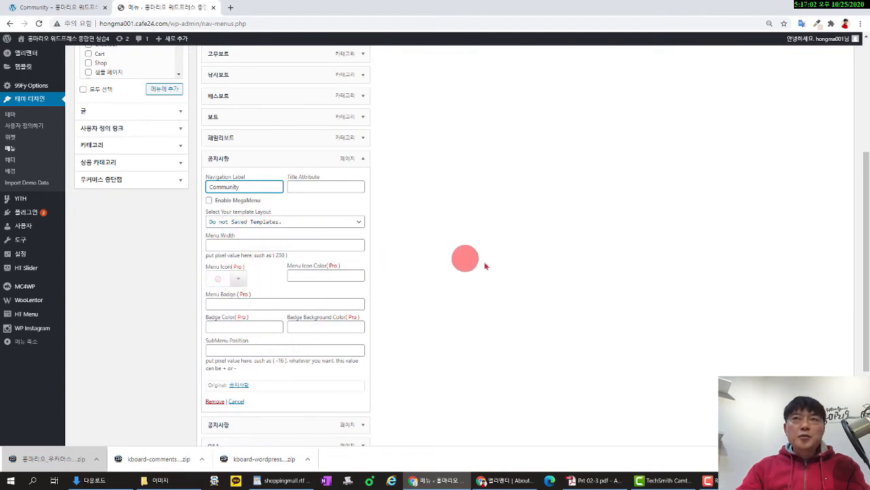
scroll(502, 267, up, 2)
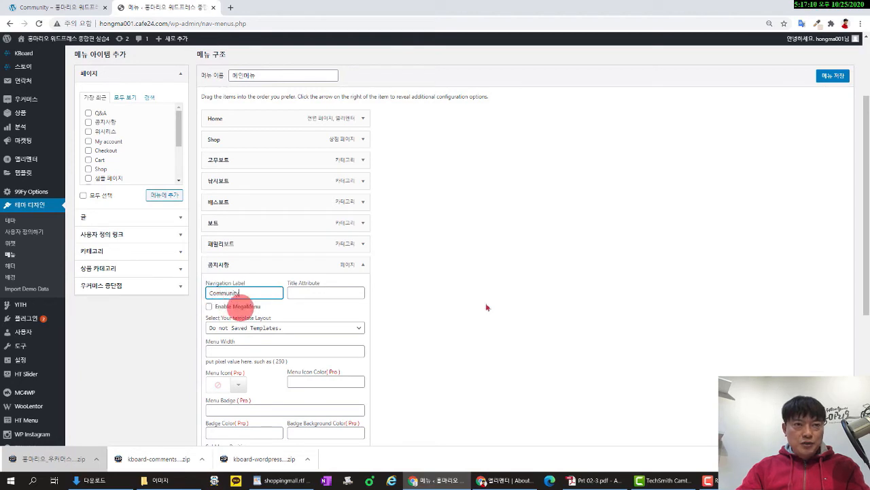
click(826, 80)
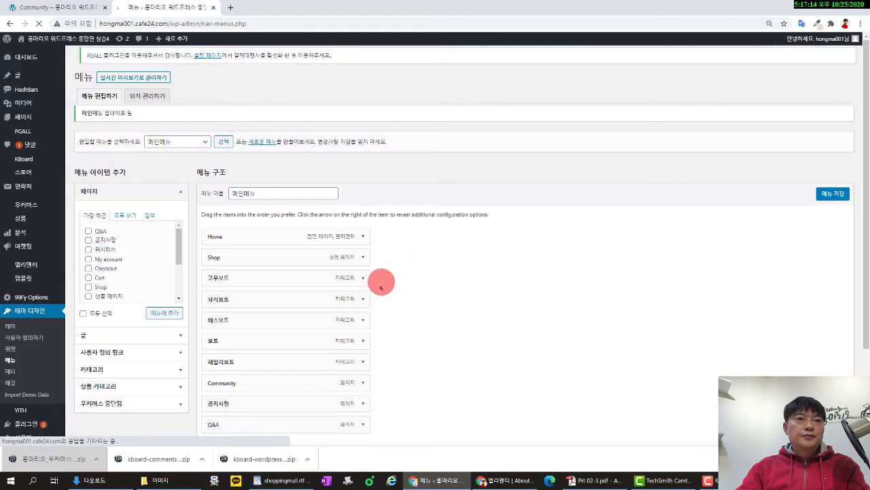
scroll(378, 284, down, 3)
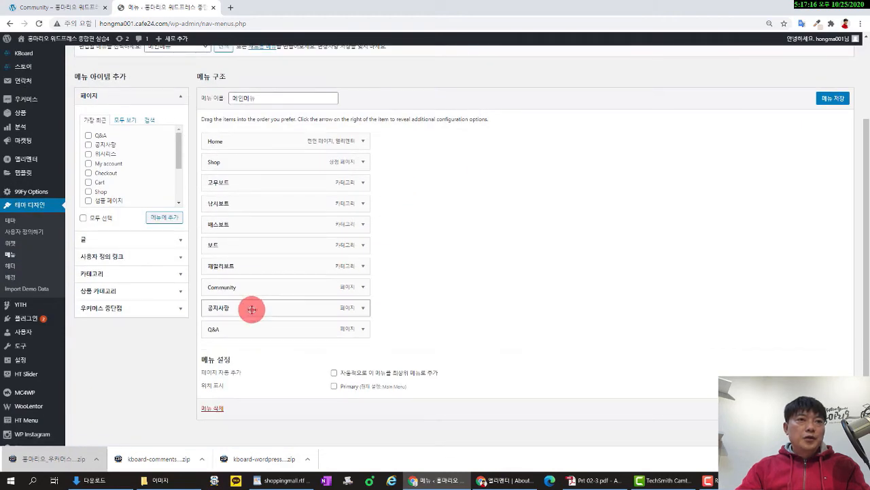
Add the About Us and Contact pages to the end of 메인메뉴, then check the live site.
click(75, 8)
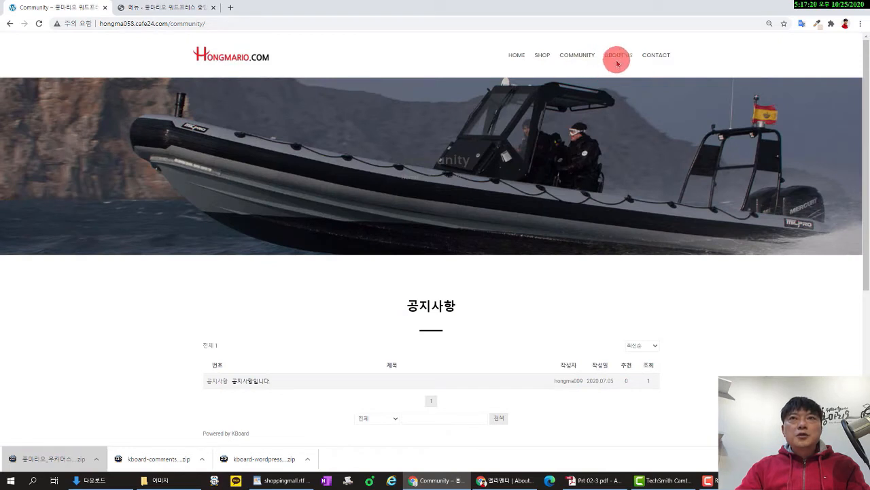
click(166, 10)
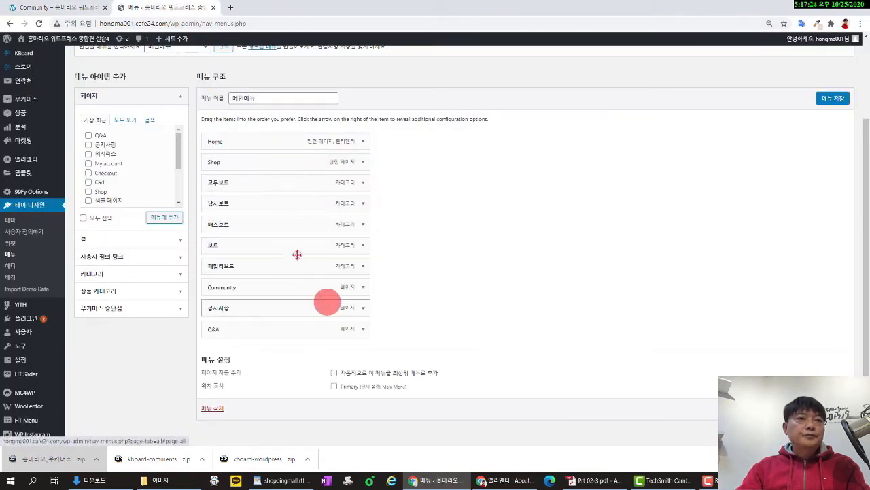
click(125, 120)
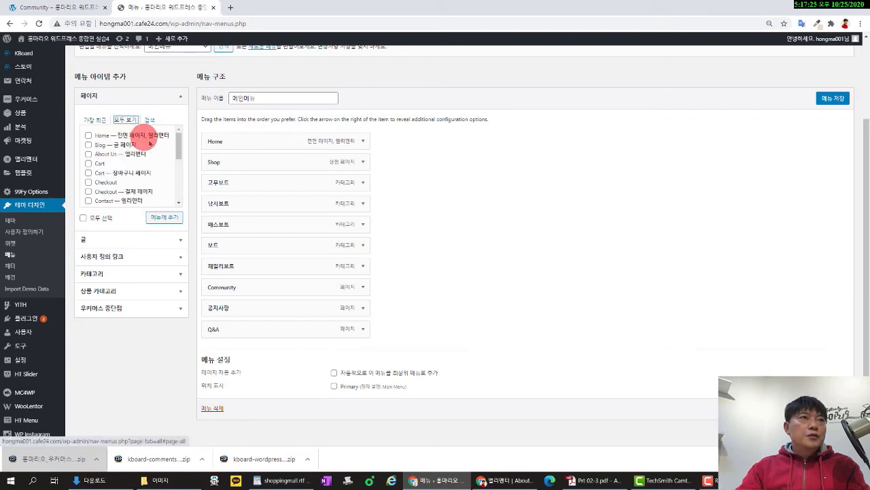
click(89, 155)
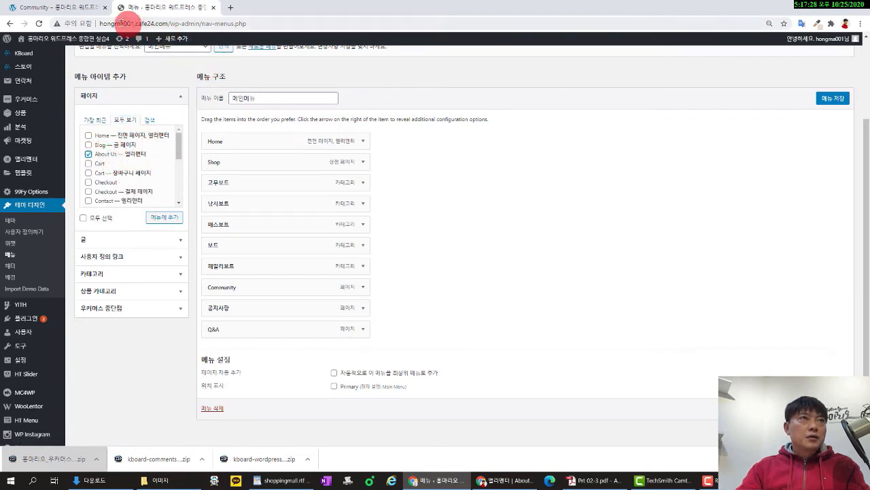
click(75, 9)
click(139, 8)
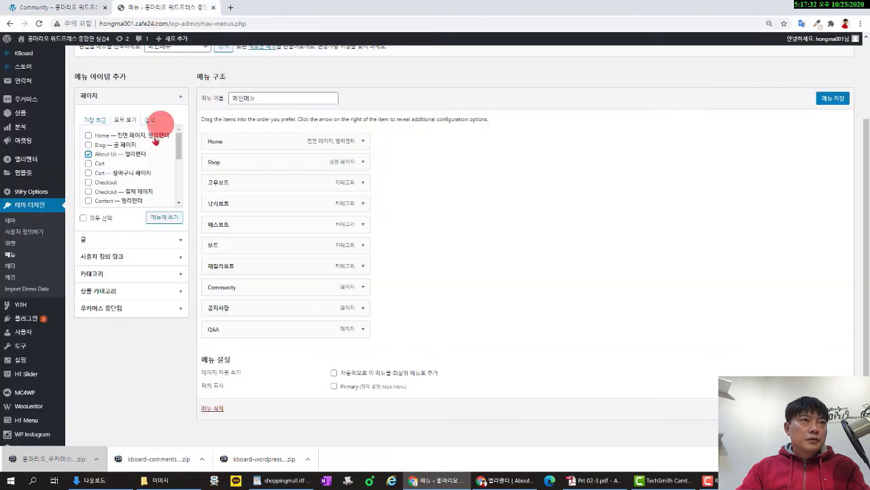
click(89, 201)
click(164, 218)
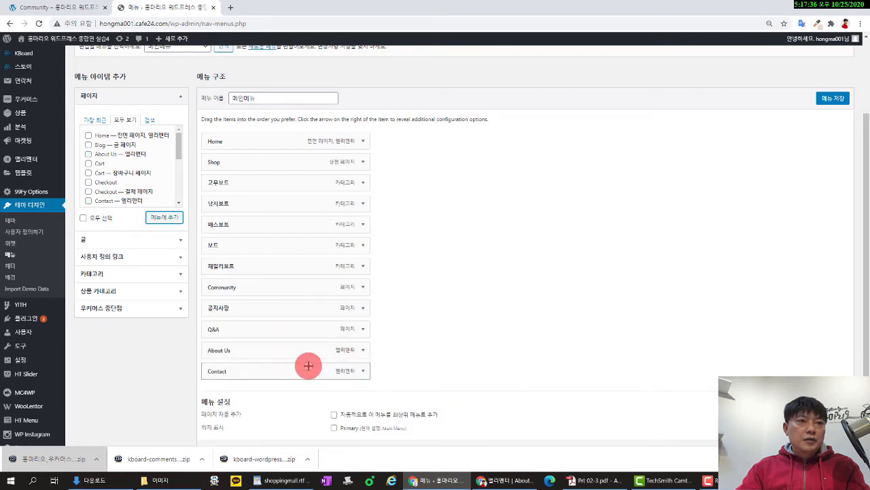
click(55, 8)
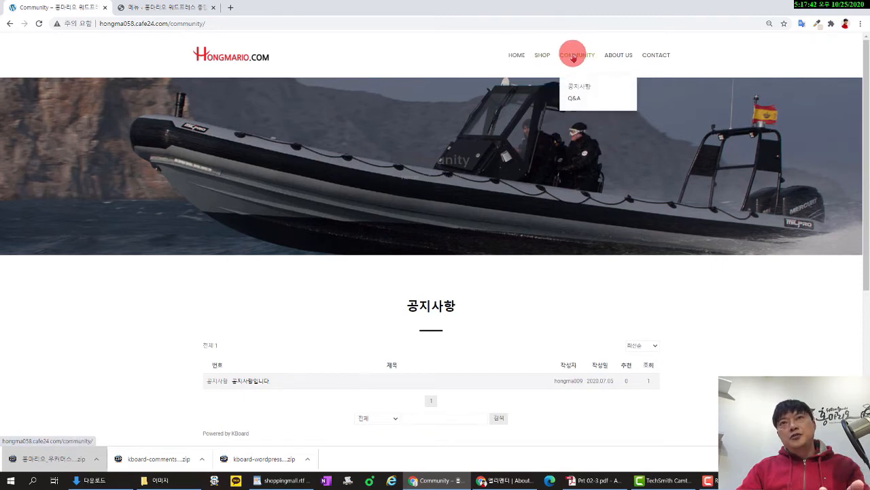
Nest the boat categories under Shop, and 공지사항 and Q&A under Community.
click(183, 9)
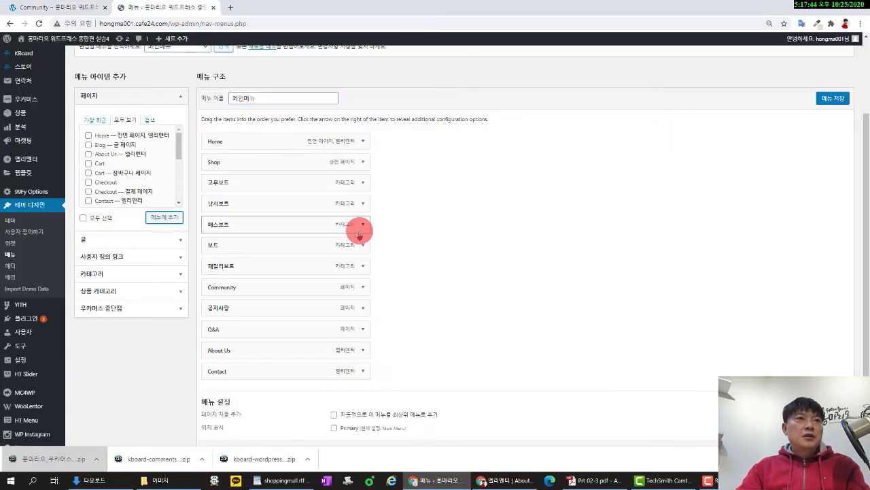
drag(301, 186, 320, 266)
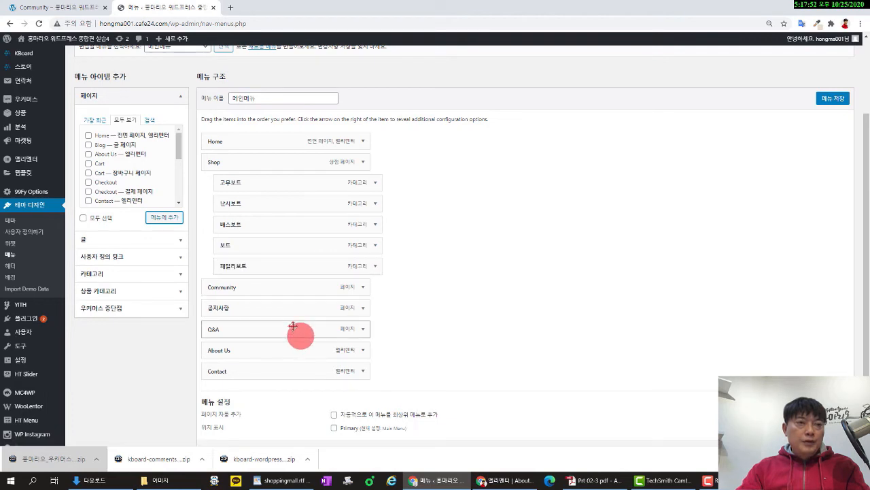
drag(286, 307, 301, 310)
drag(274, 326, 292, 328)
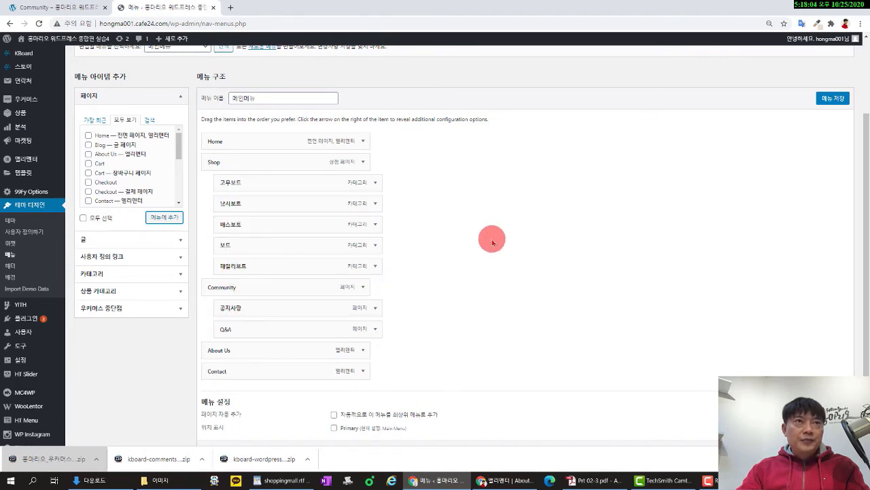
Assign 메인메뉴 to the Primary location and save it.
scroll(492, 240, down, 1)
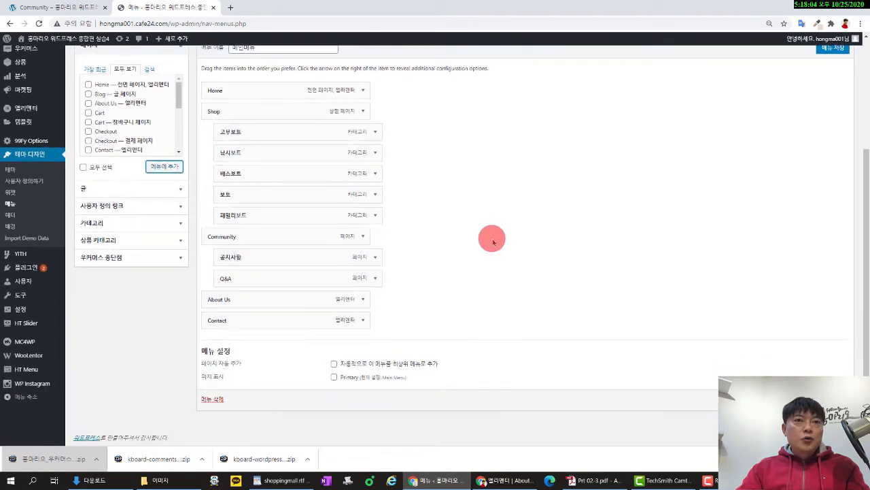
click(338, 380)
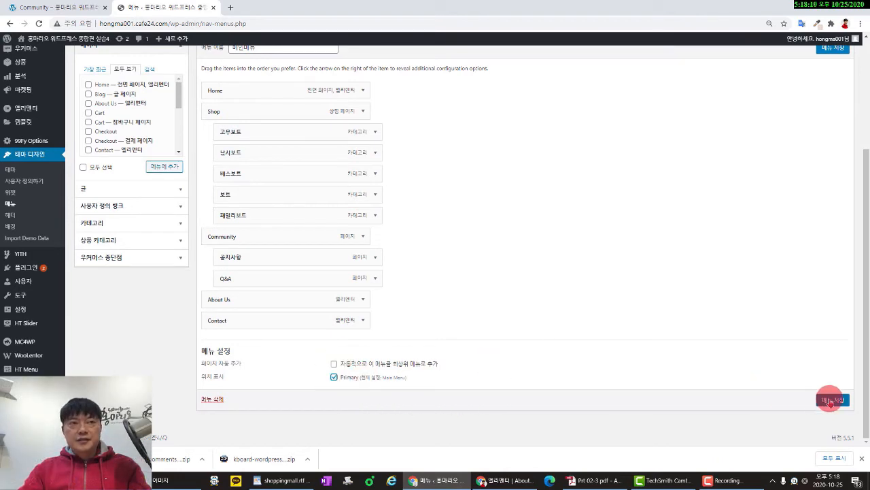
click(830, 400)
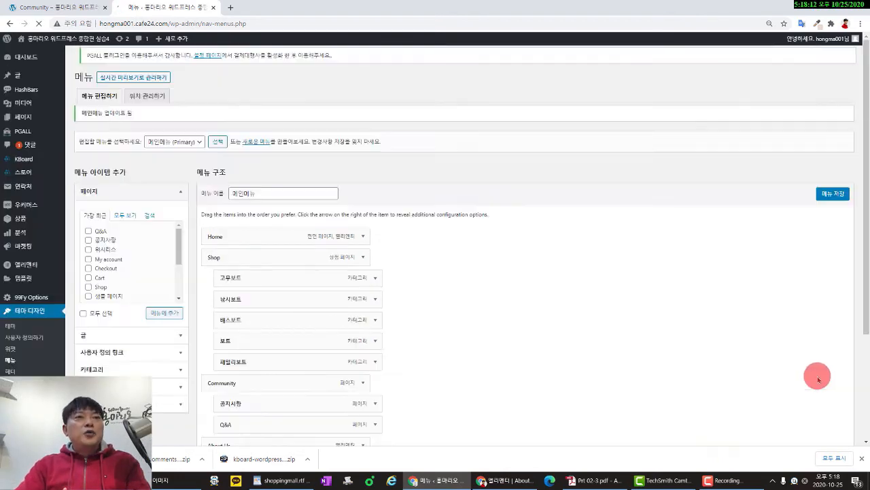
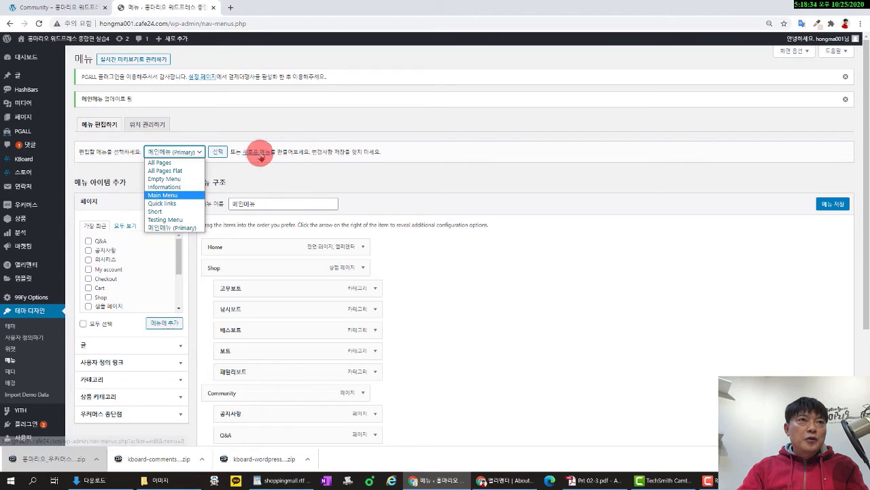
Save the 메인메뉴 menu, staying on the editor when the leave-page prompt appears.
click(833, 204)
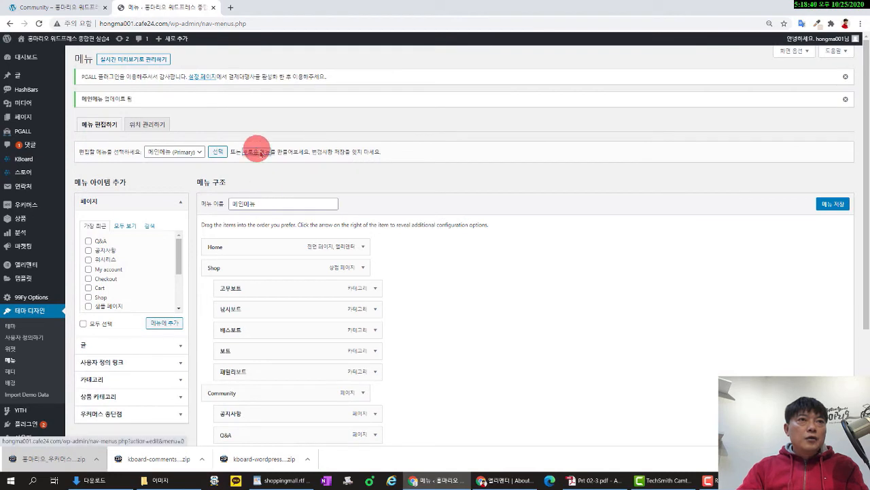
click(260, 151)
click(514, 74)
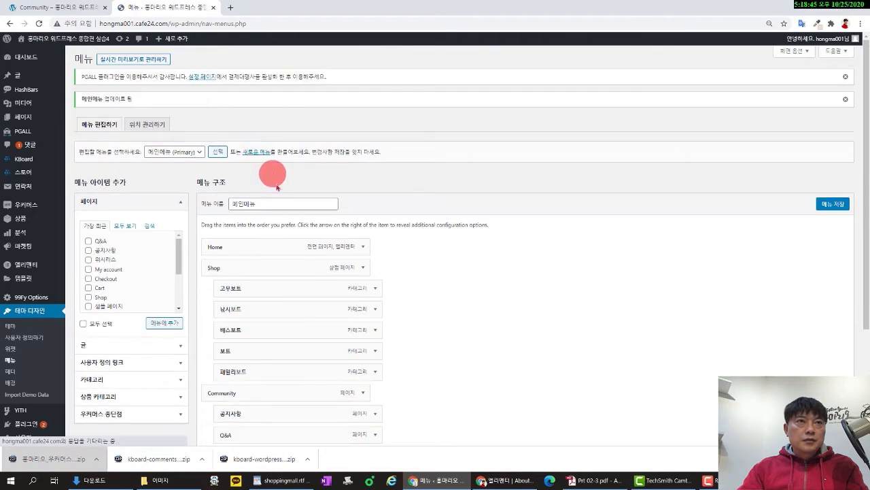
click(257, 151)
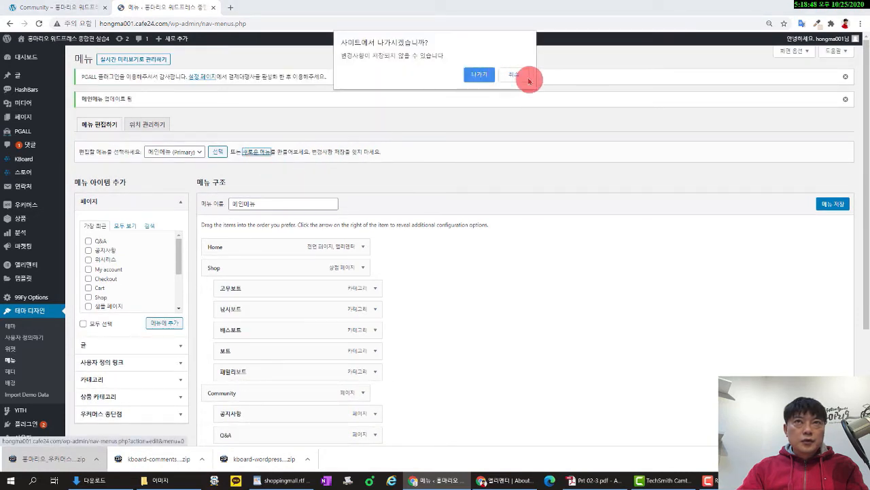
click(520, 76)
click(831, 204)
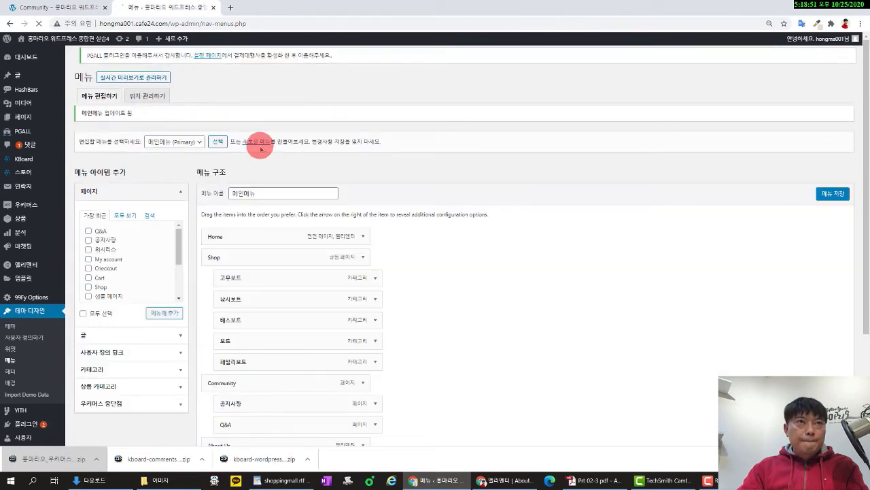
Open the blank create-a-new-menu form, confirming to leave the editor.
click(259, 151)
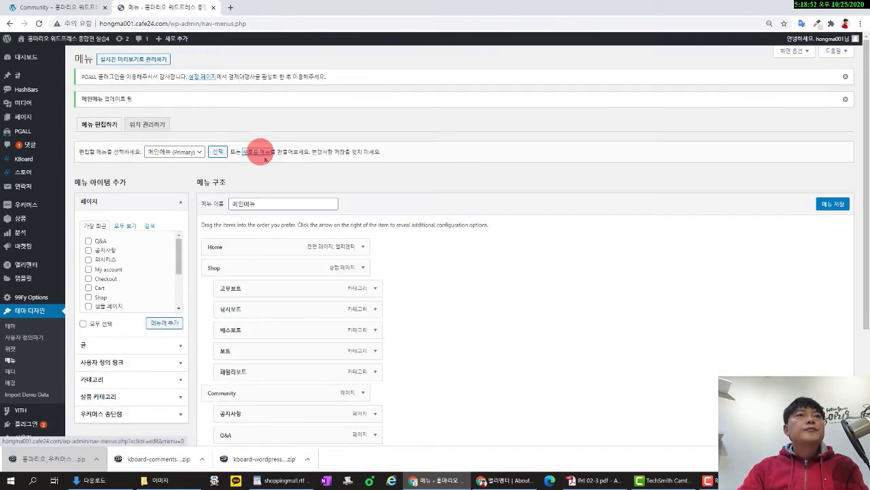
click(481, 74)
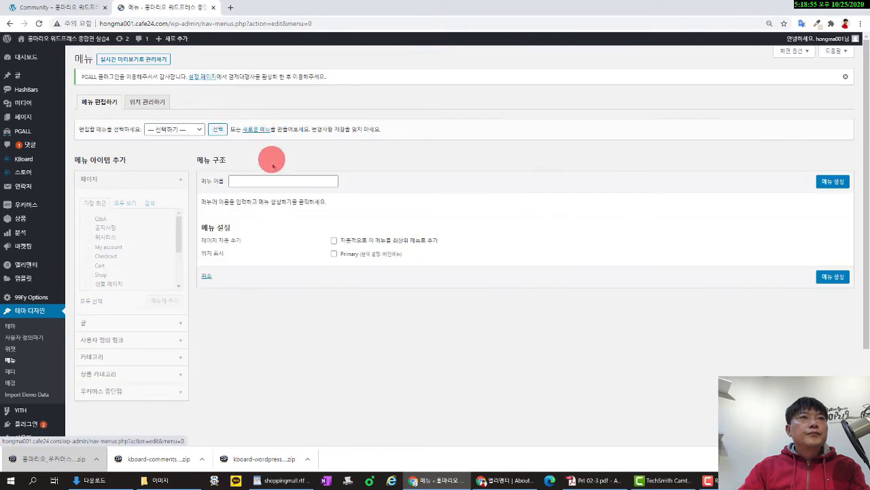
click(185, 128)
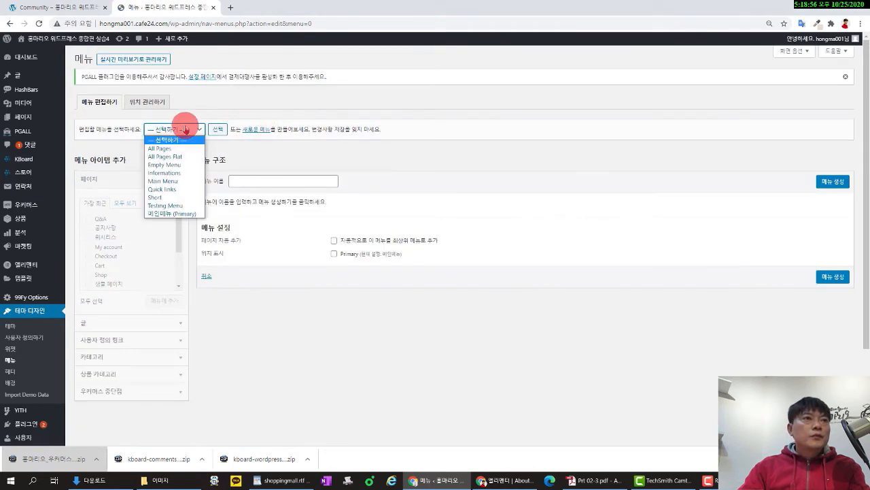
click(170, 214)
click(218, 130)
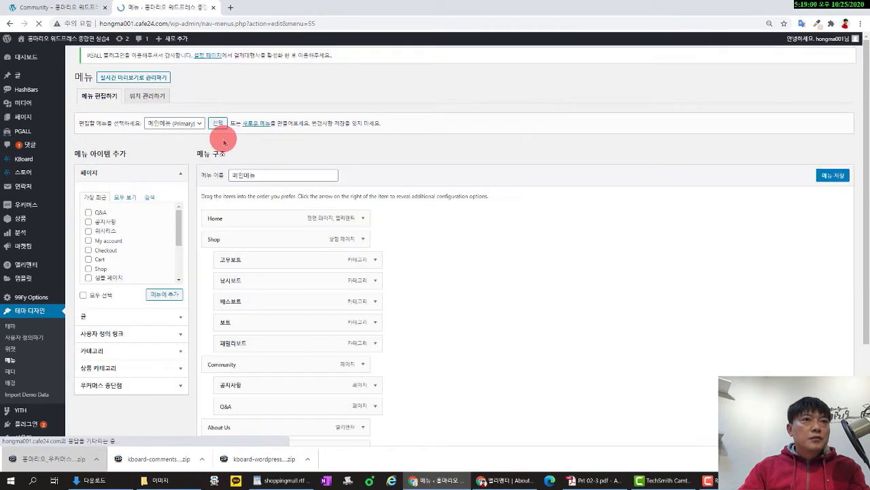
click(260, 128)
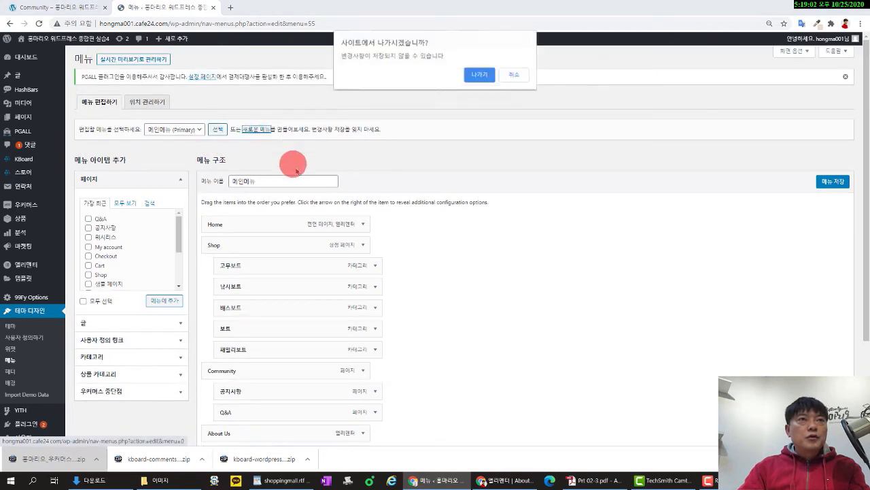
click(468, 76)
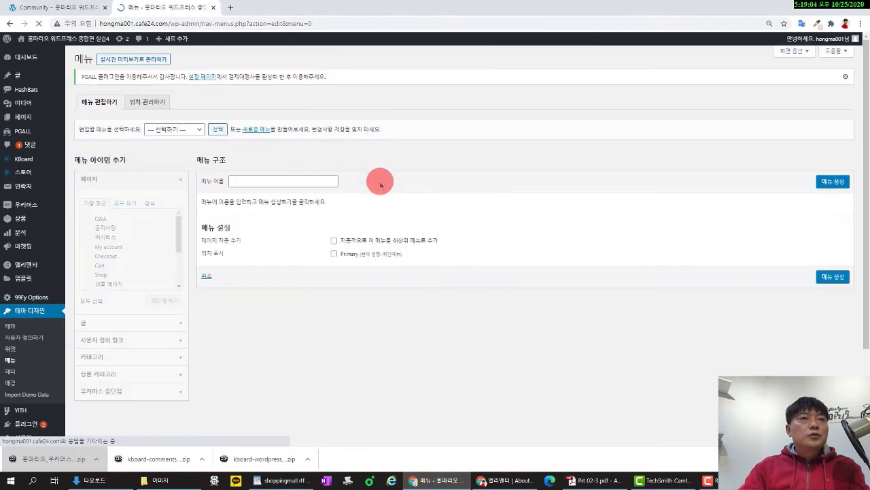
Create a new menu named 링크 and expand its Custom Links panel.
click(298, 181)
text(fld)
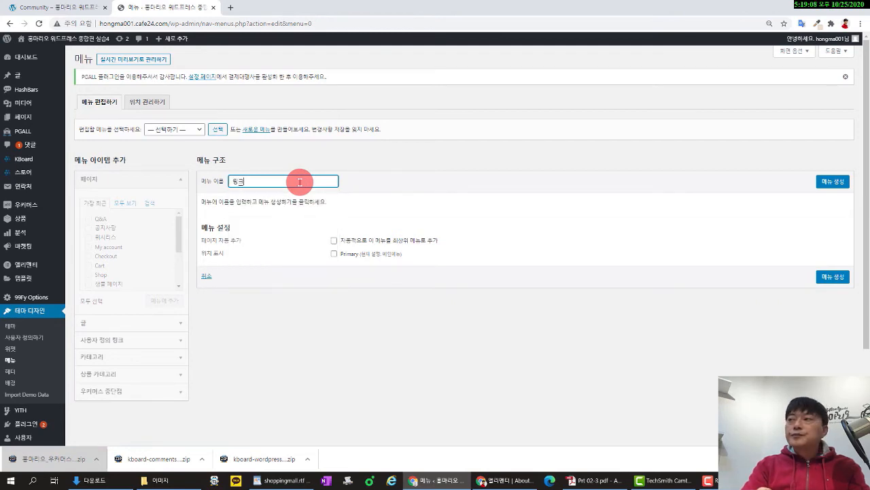
click(325, 281)
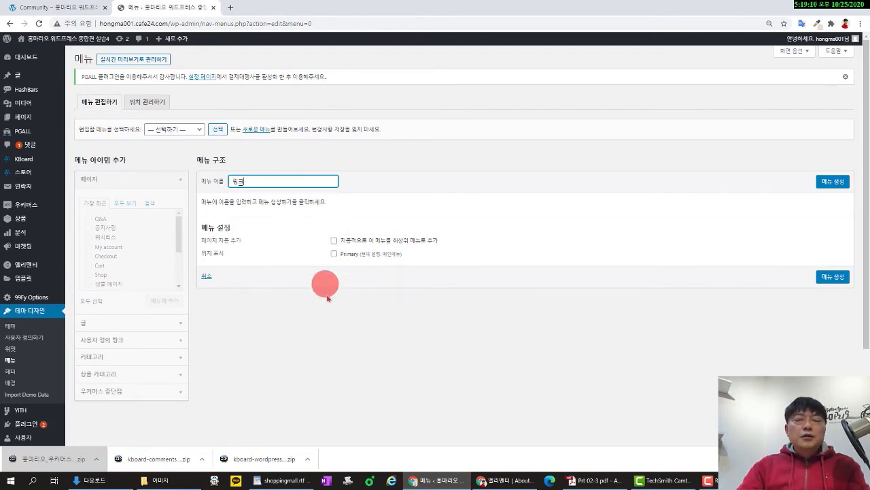
click(45, 7)
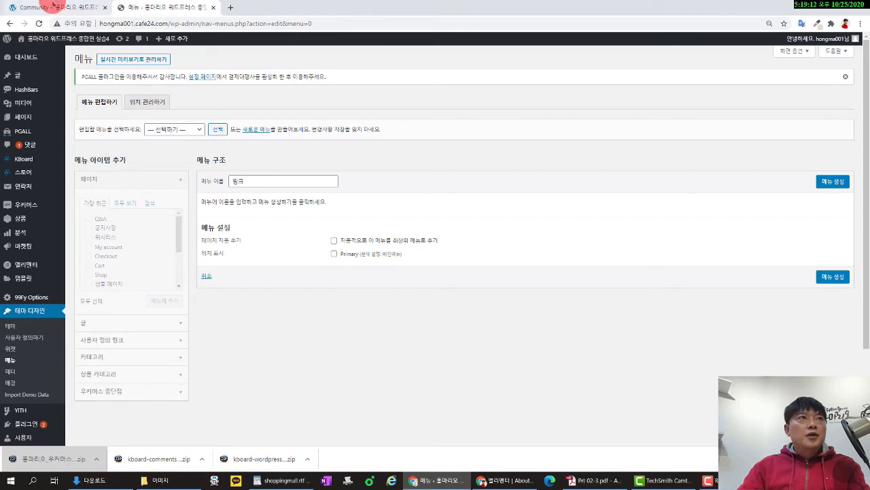
scroll(602, 255, down, 3)
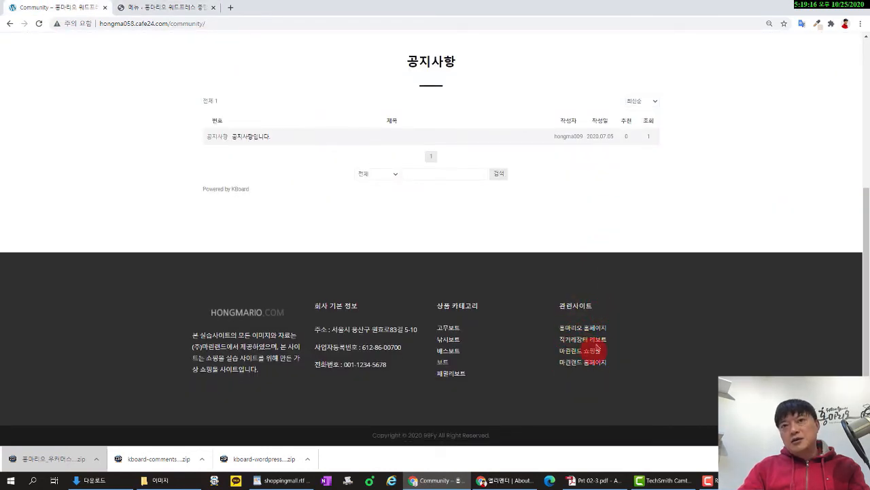
click(171, 8)
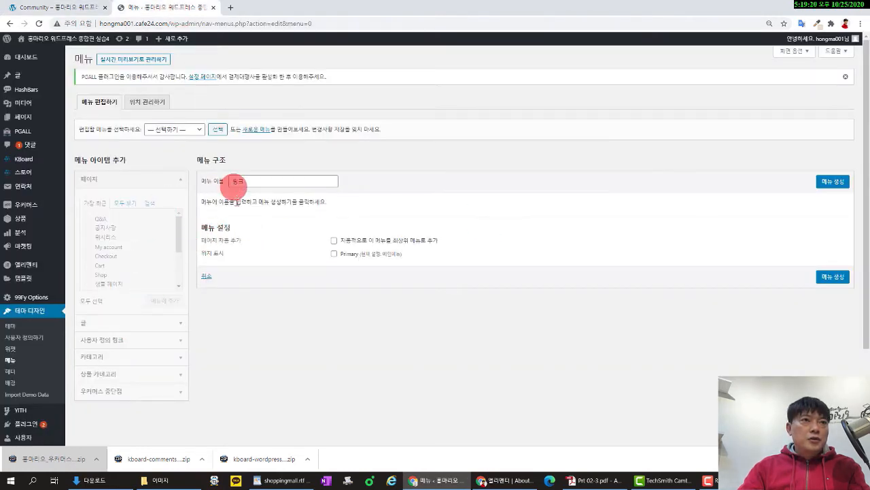
click(833, 182)
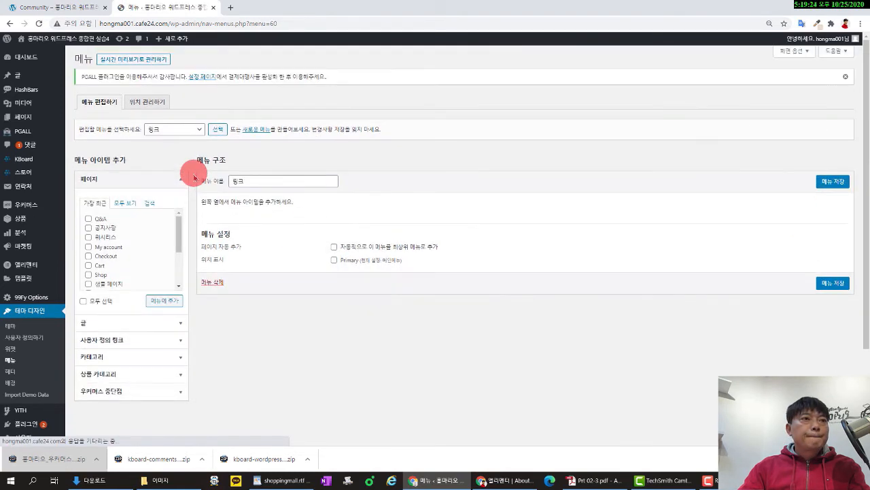
click(152, 340)
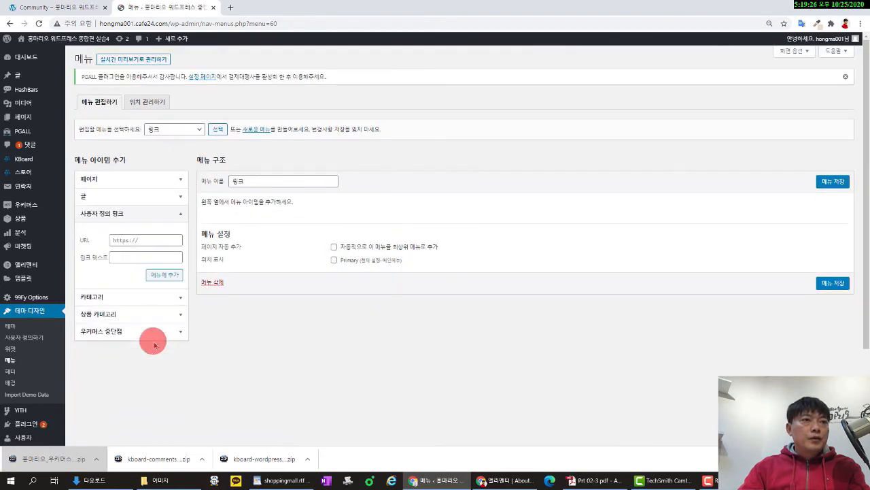
click(80, 6)
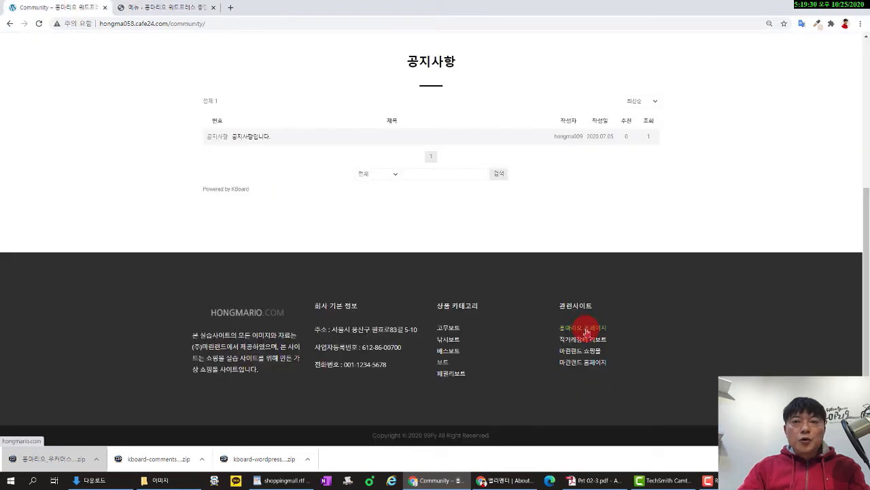
click(201, 7)
click(149, 255)
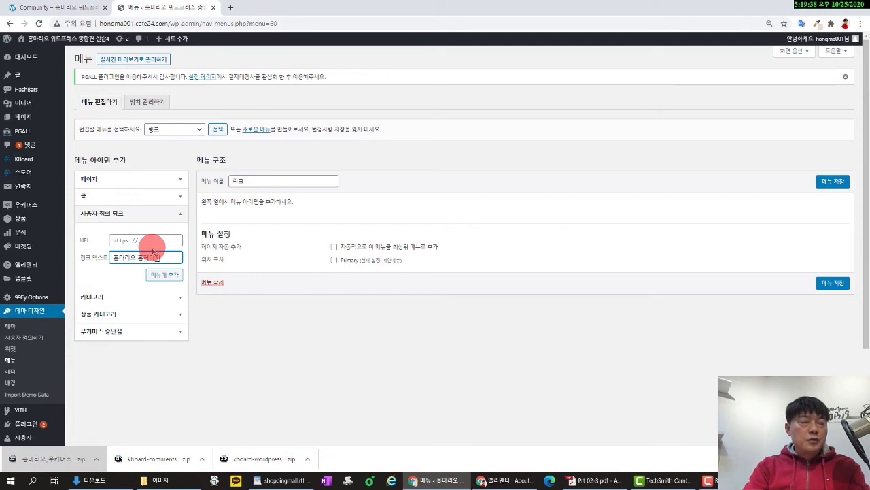
click(164, 240)
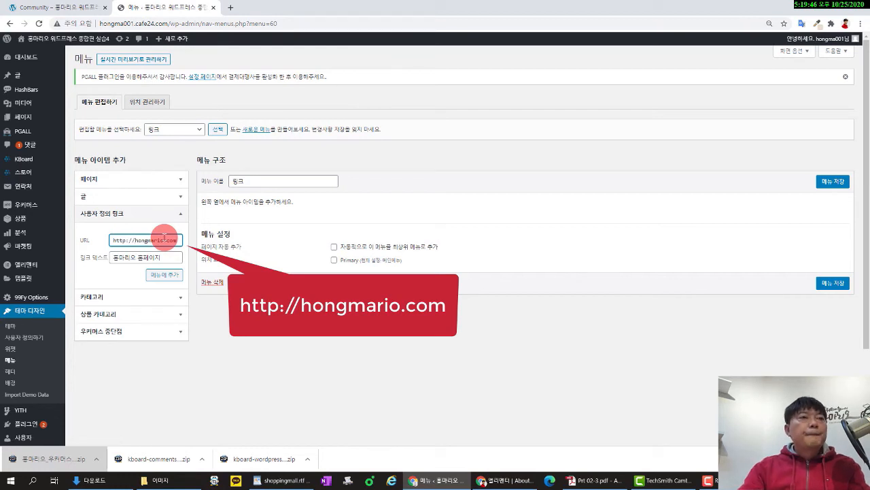
click(176, 274)
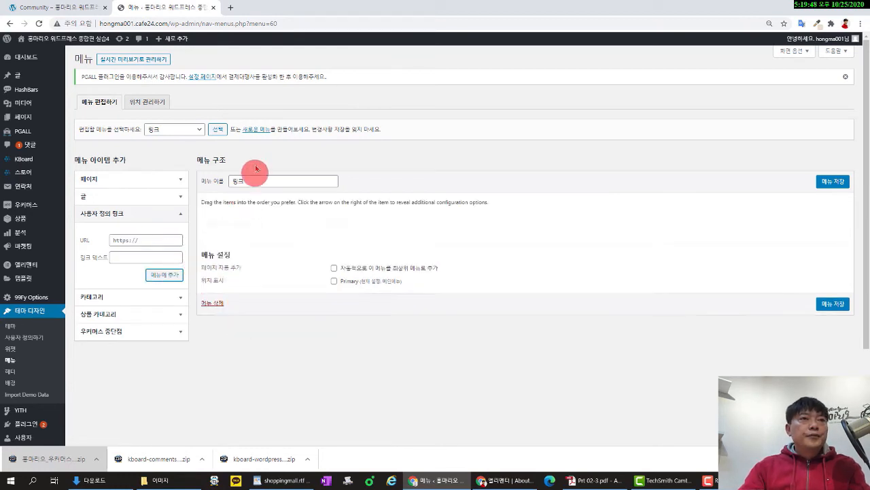
click(85, 10)
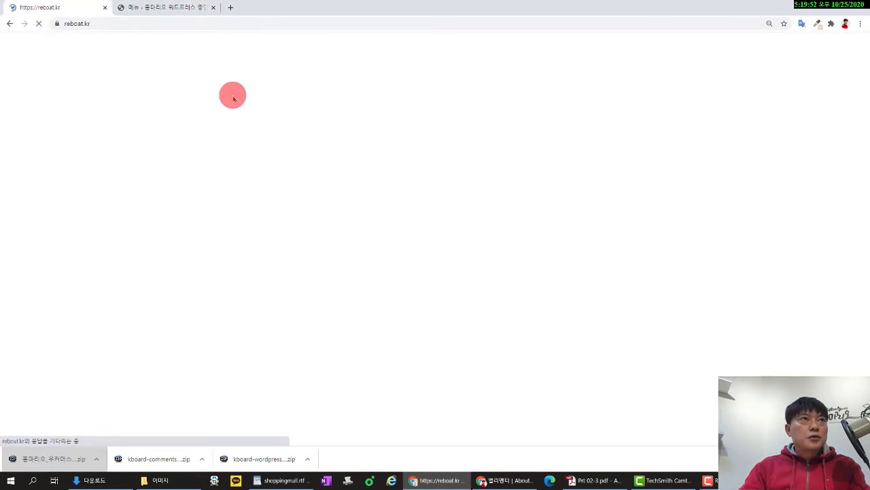
click(88, 24)
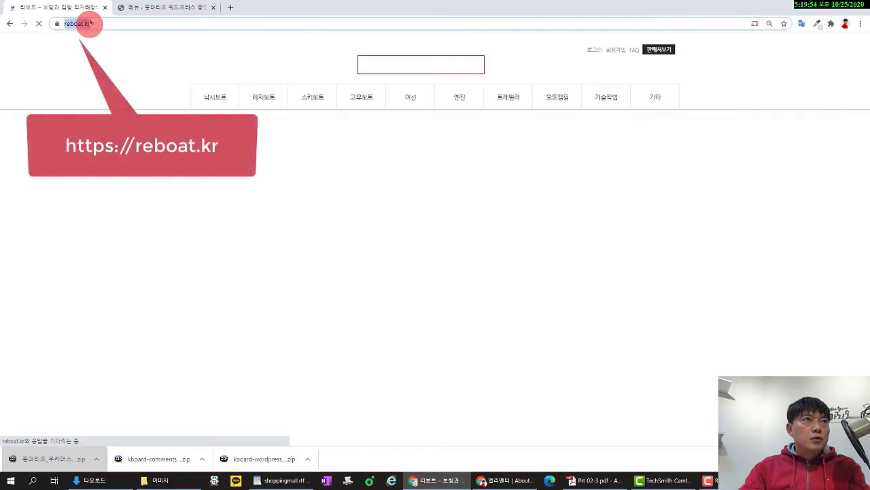
right_click(90, 24)
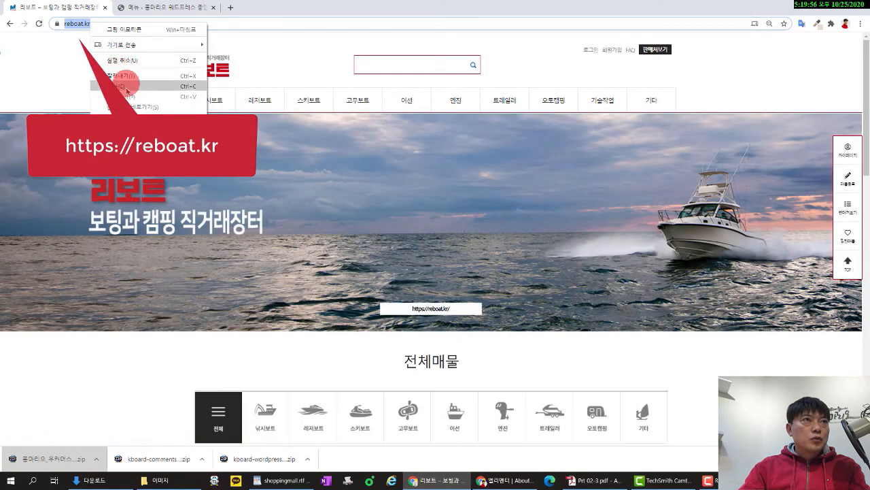
click(126, 86)
click(11, 27)
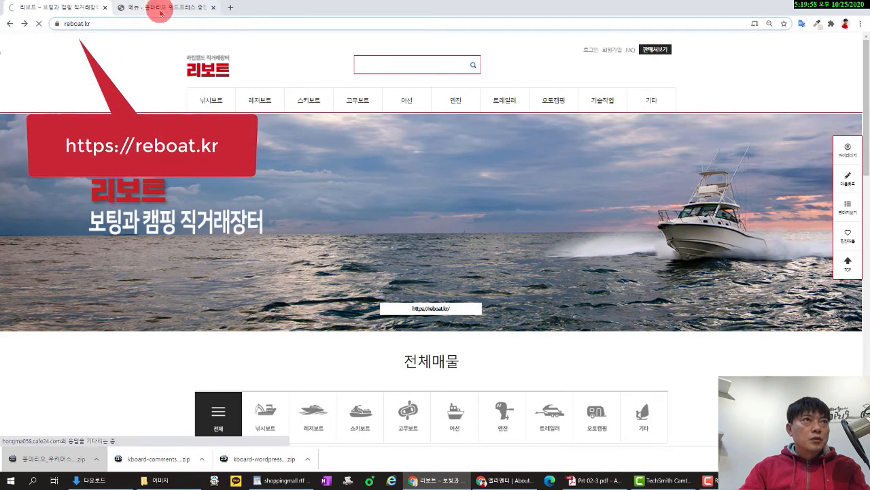
click(156, 8)
click(176, 243)
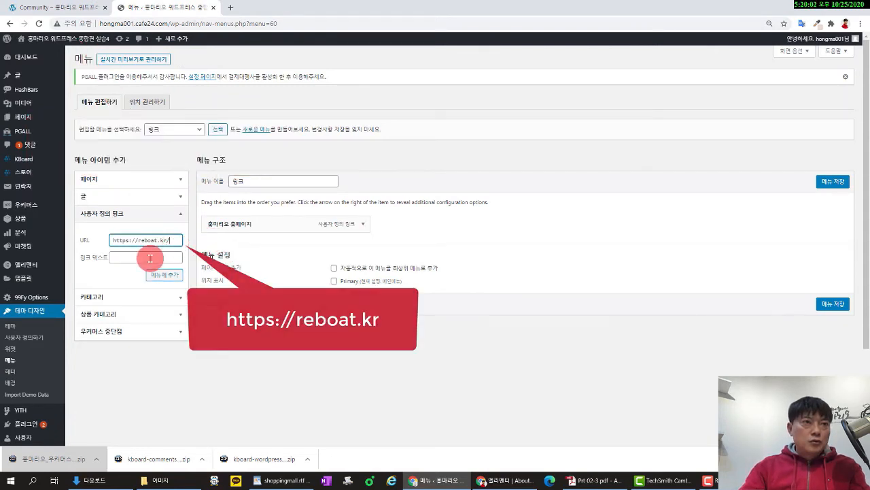
click(163, 257)
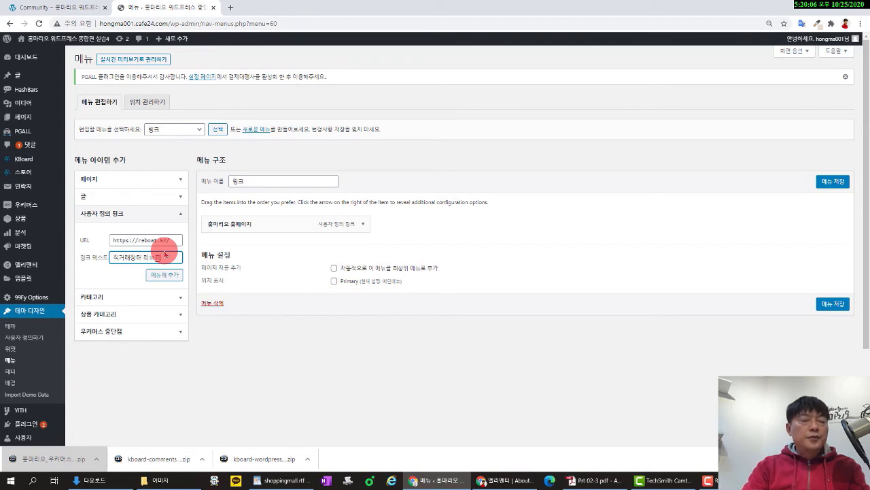
click(164, 275)
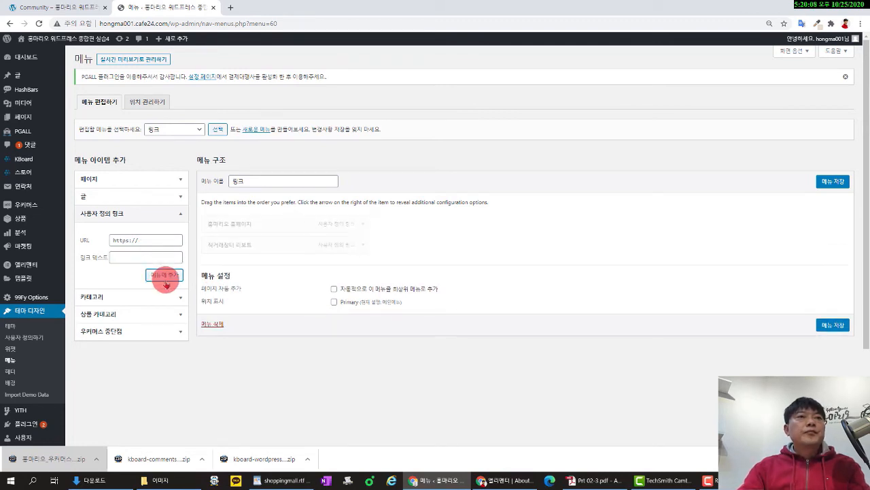
click(58, 7)
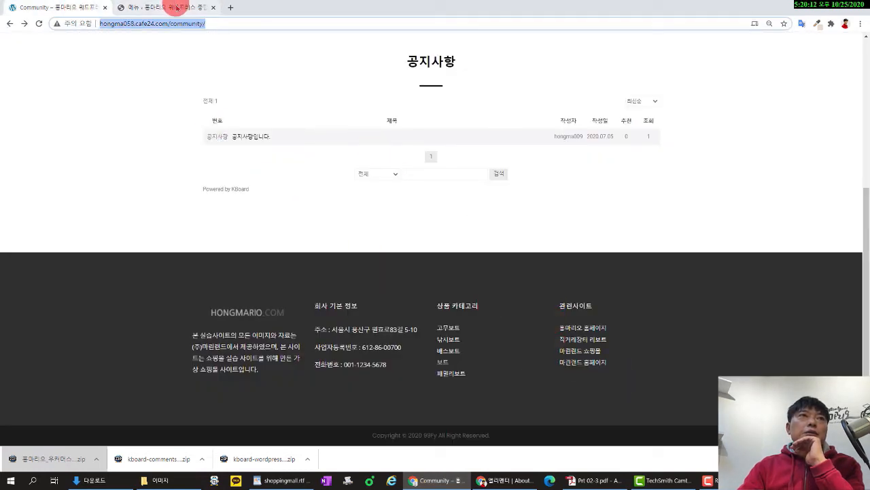
Save the 링크 menu, then leave the menu editor for the theme Customizer.
click(171, 8)
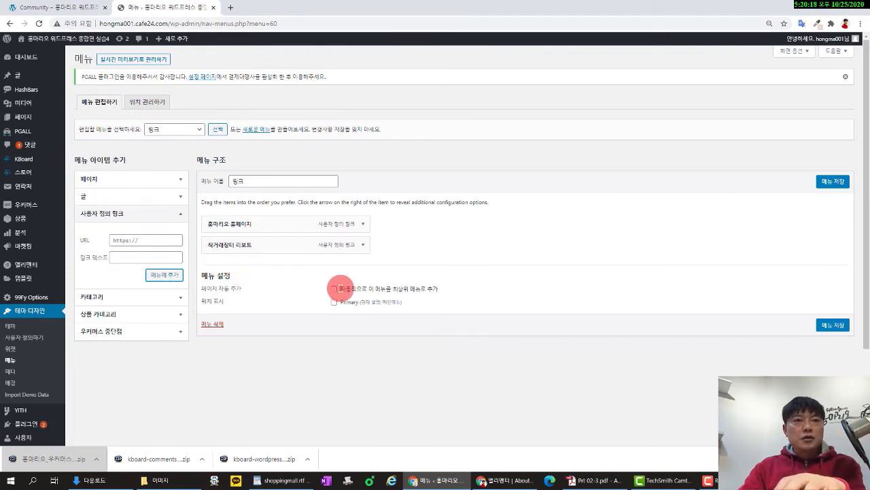
click(833, 181)
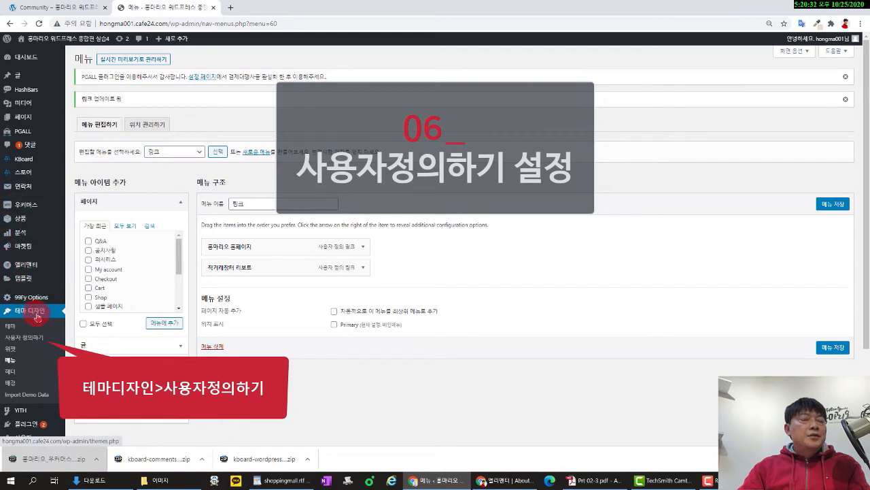
click(25, 342)
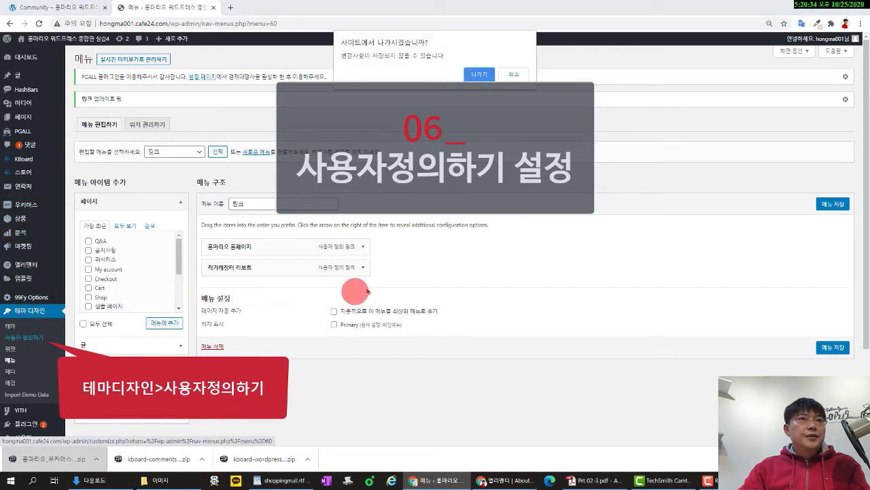
click(514, 75)
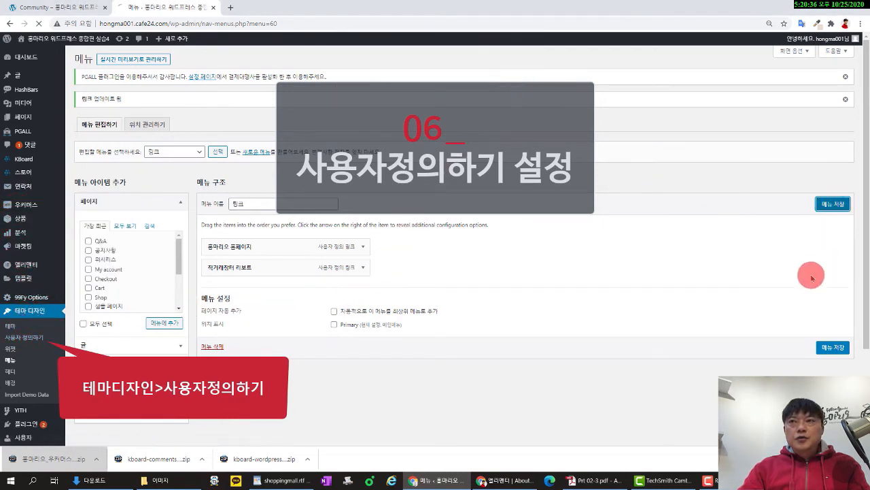
click(833, 204)
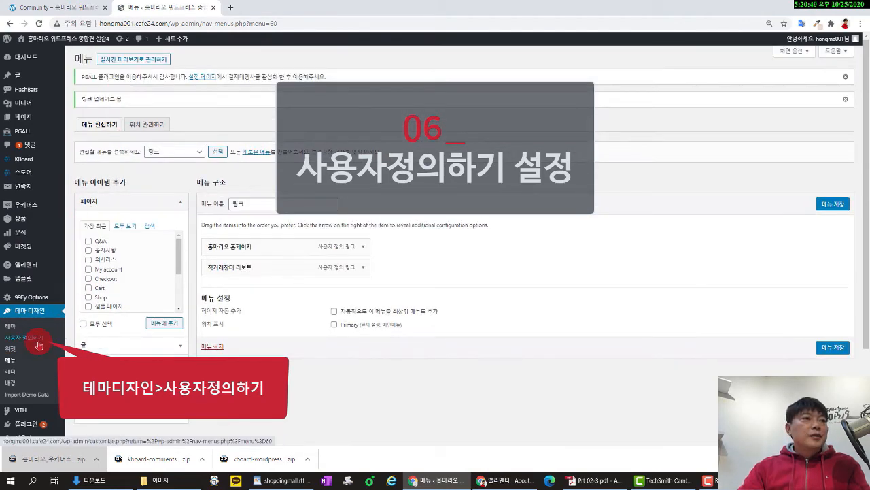
click(36, 338)
click(480, 75)
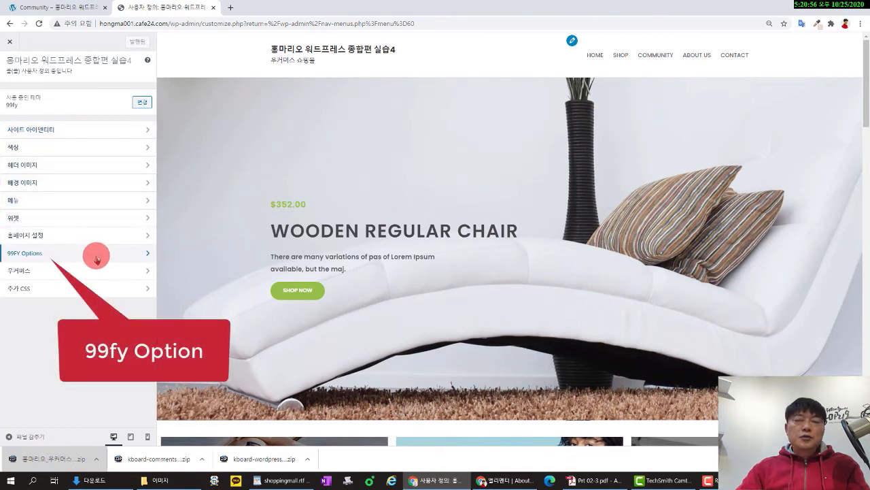
Browse the Customizer's Site Identity, Colors, and 99FY Options Header Settings sections.
click(87, 129)
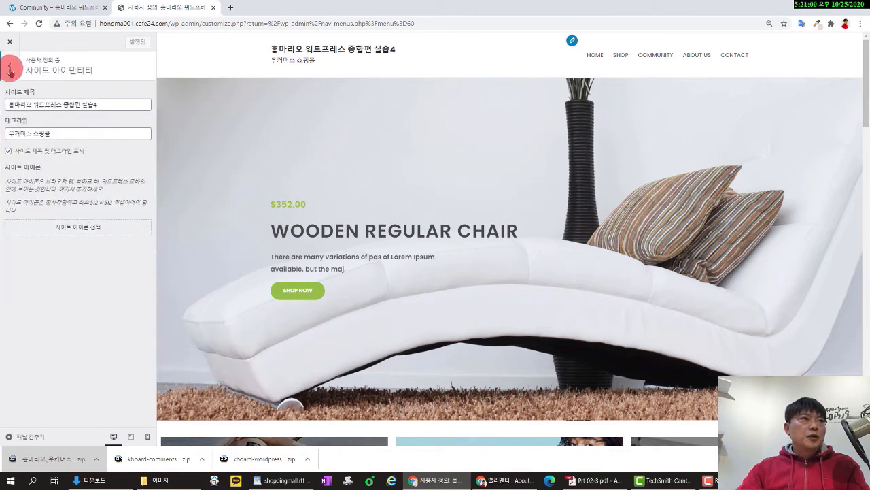
click(19, 79)
click(62, 146)
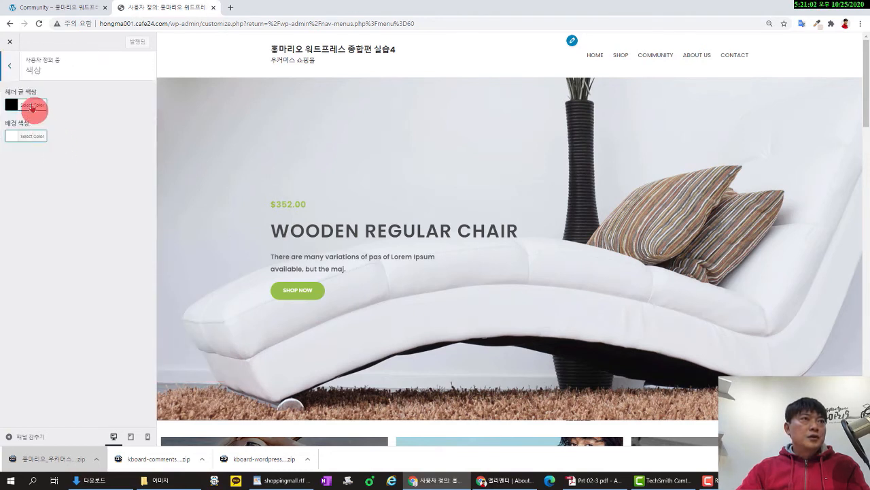
click(15, 77)
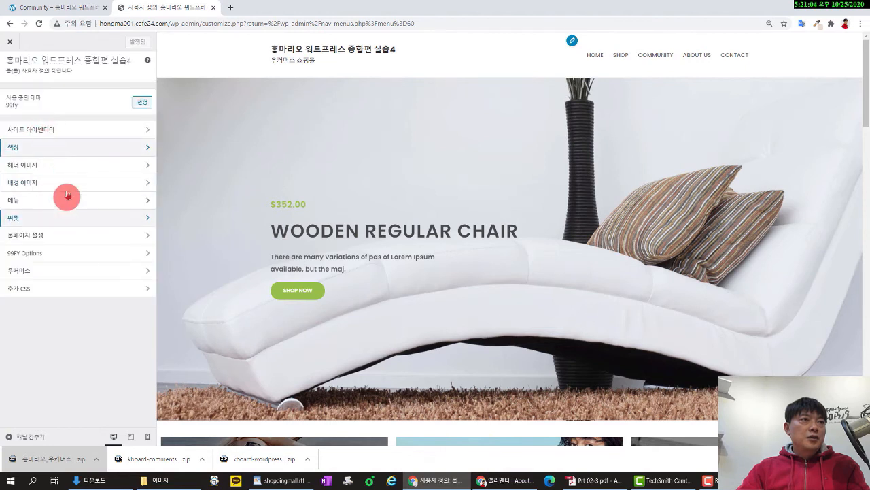
click(77, 259)
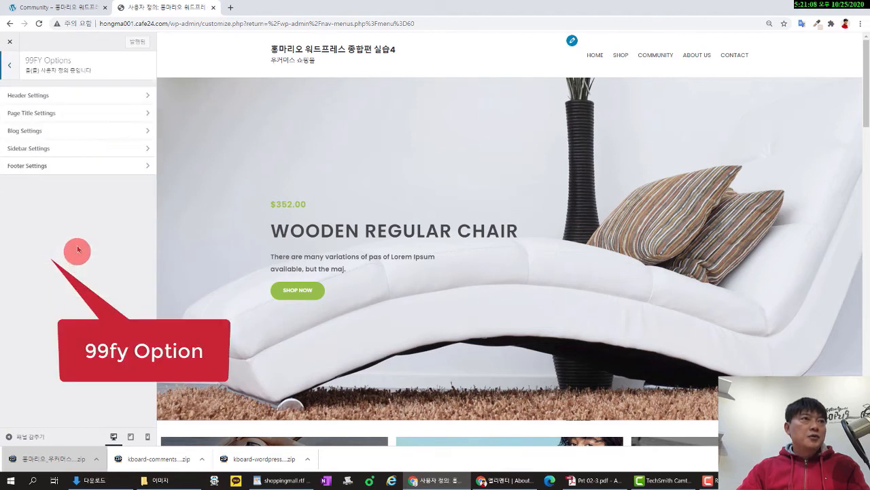
click(96, 98)
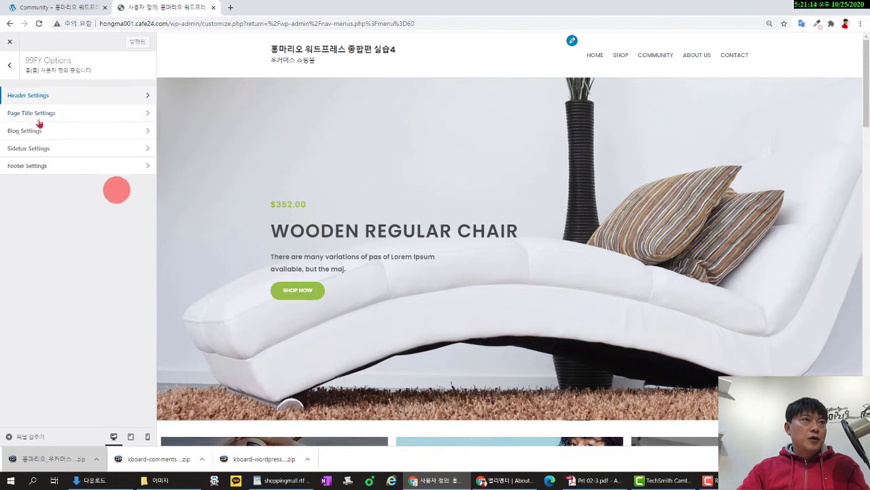
click(6, 66)
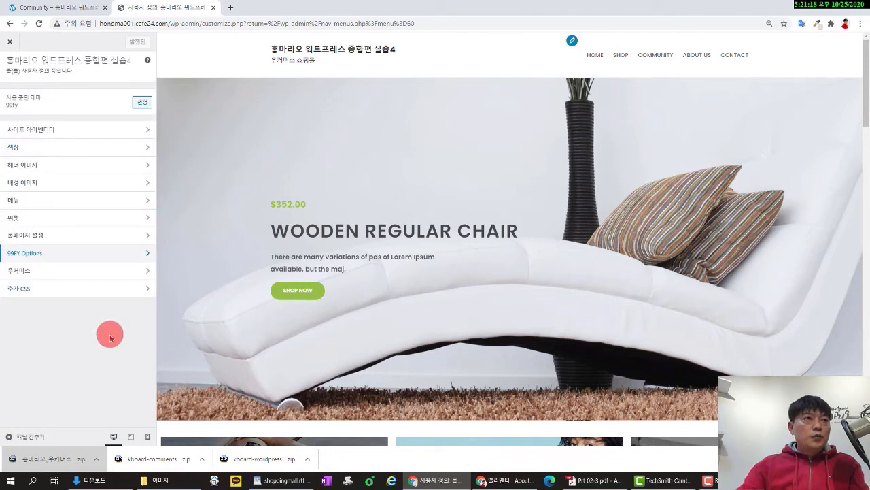
Set the HONGMARIO logo as the header logo, cropped to include the whole image.
click(53, 254)
click(37, 96)
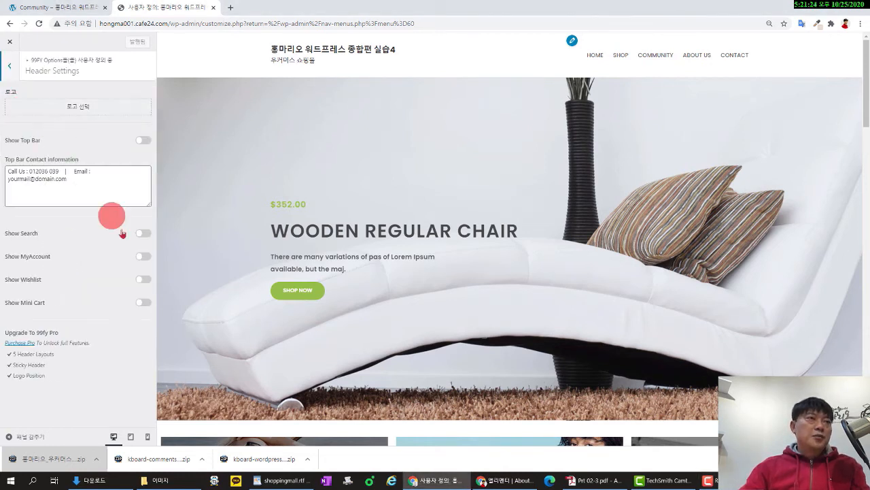
click(111, 105)
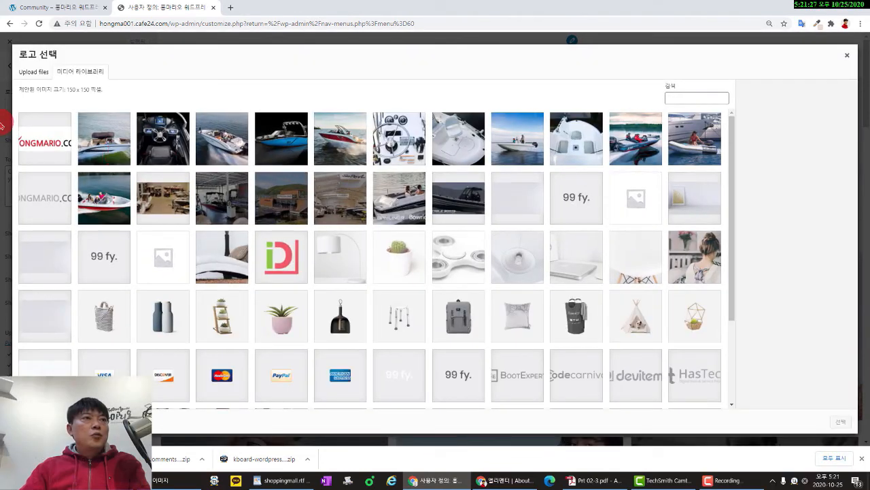
click(38, 139)
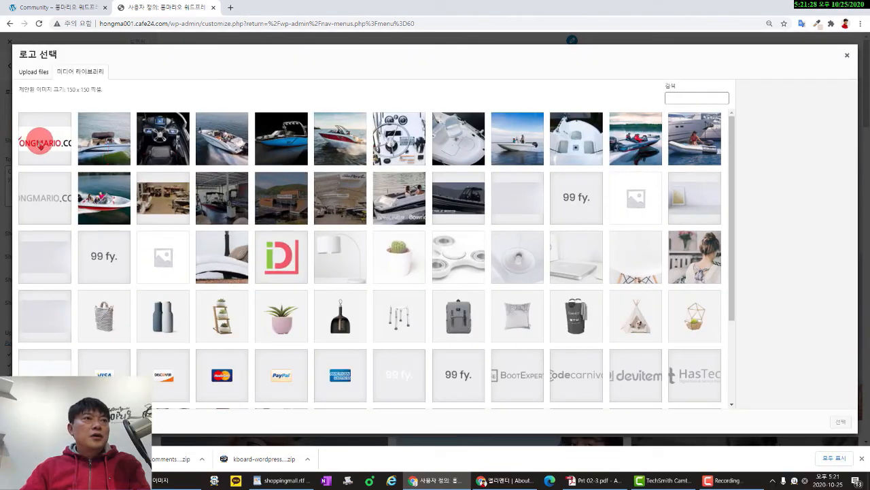
click(842, 423)
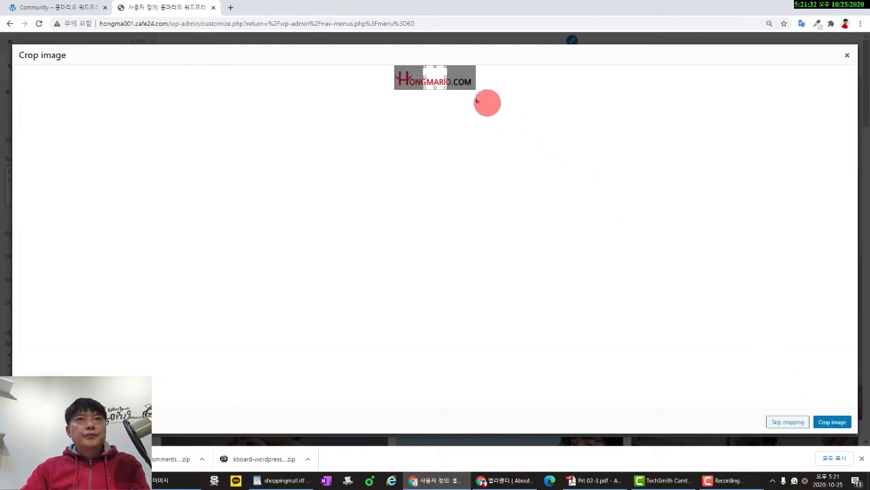
drag(448, 82, 482, 78)
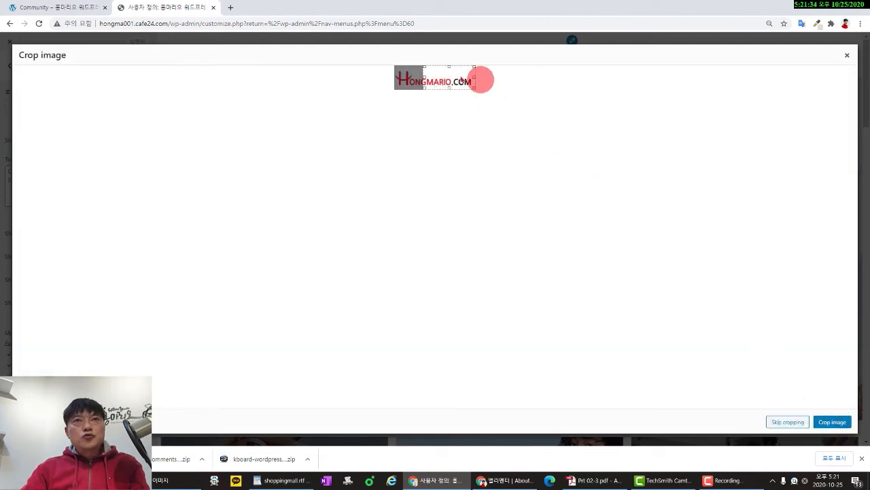
drag(427, 76, 388, 77)
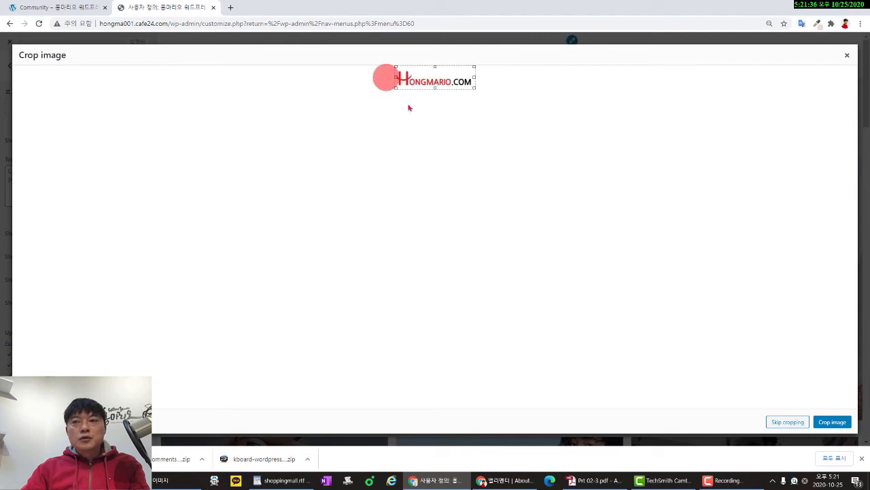
click(830, 423)
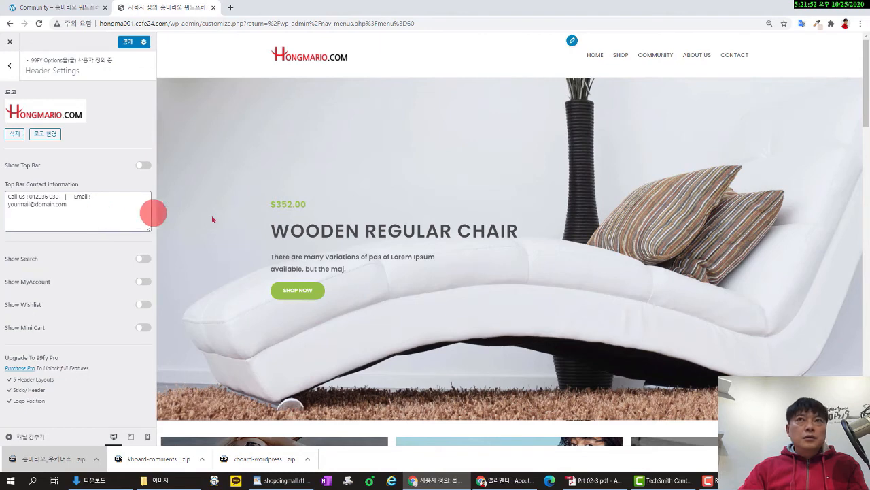
scroll(488, 202, down, 5)
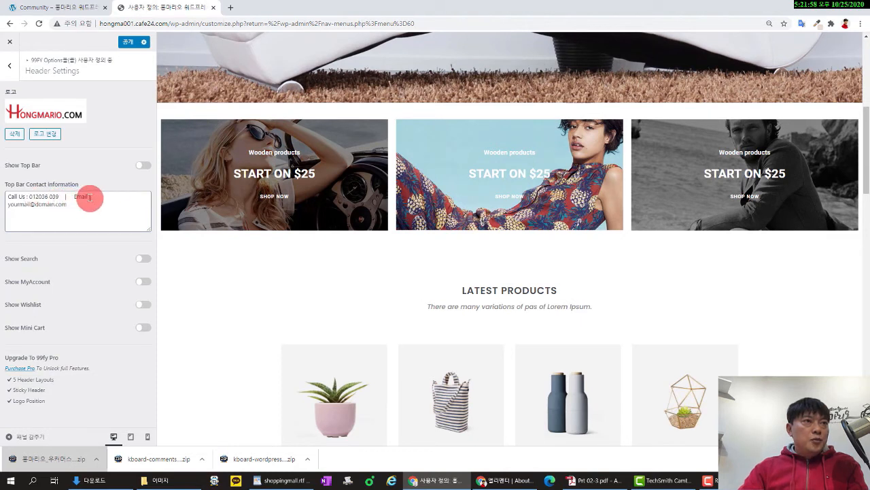
click(9, 68)
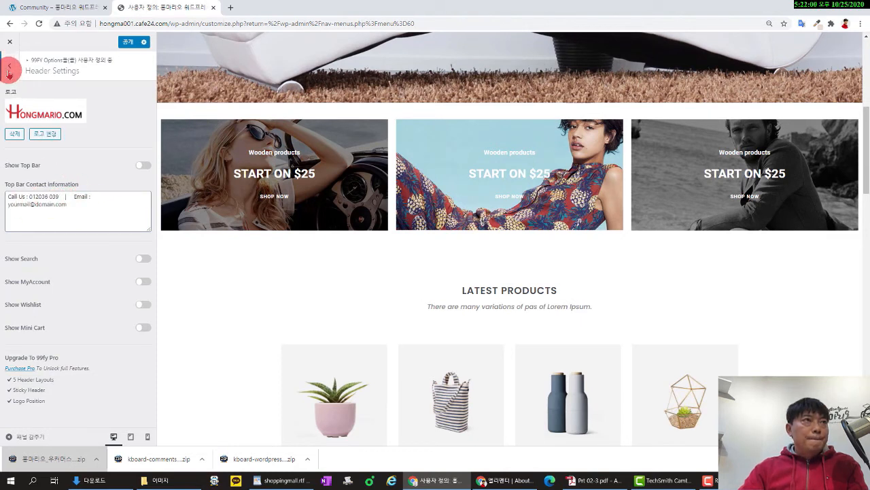
click(127, 42)
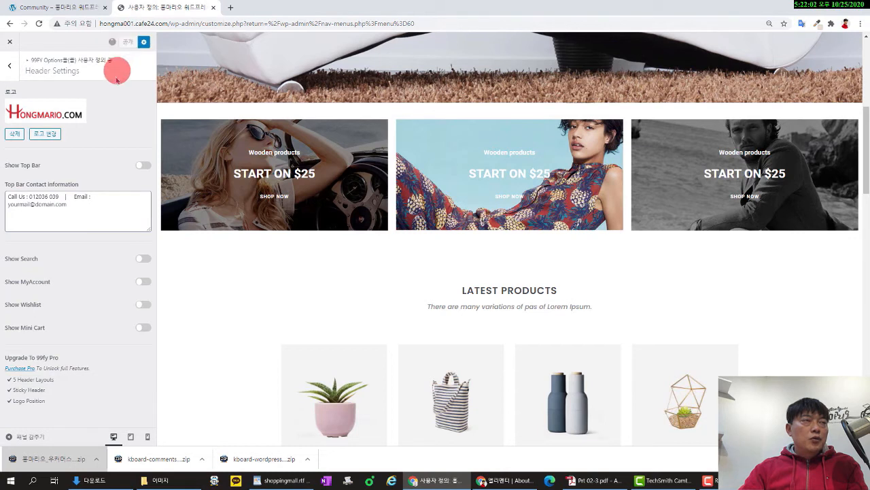
click(11, 69)
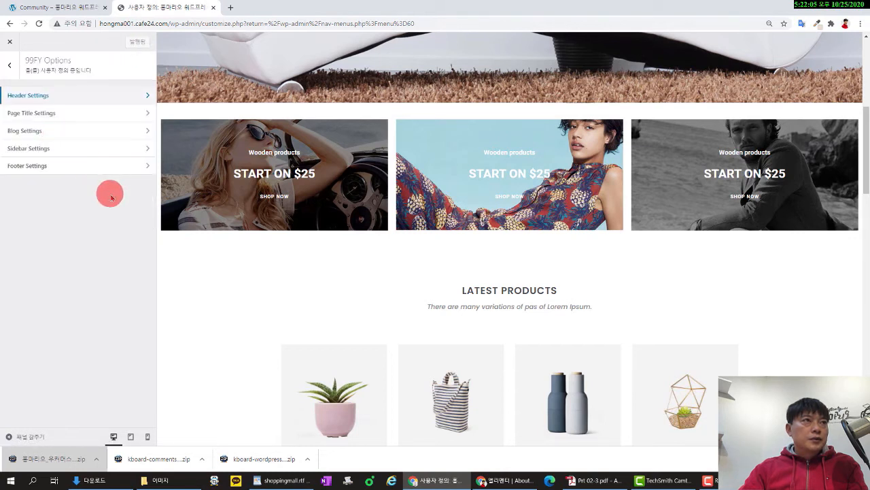
click(85, 112)
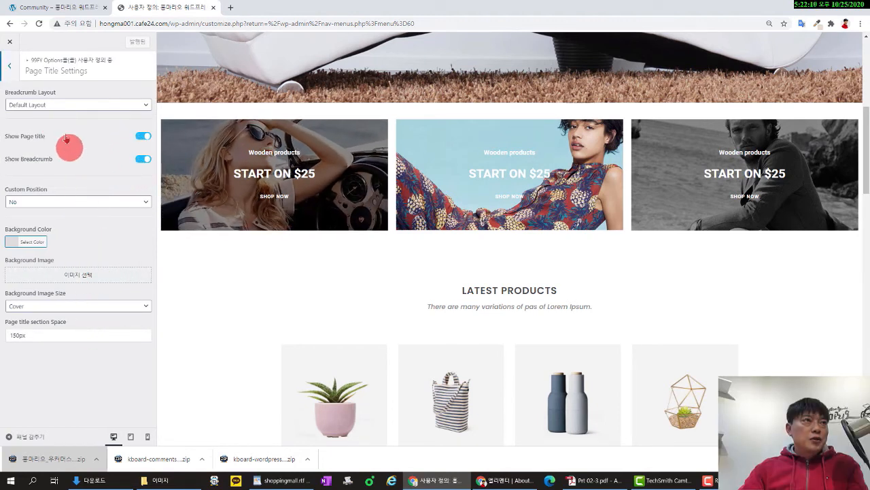
click(11, 70)
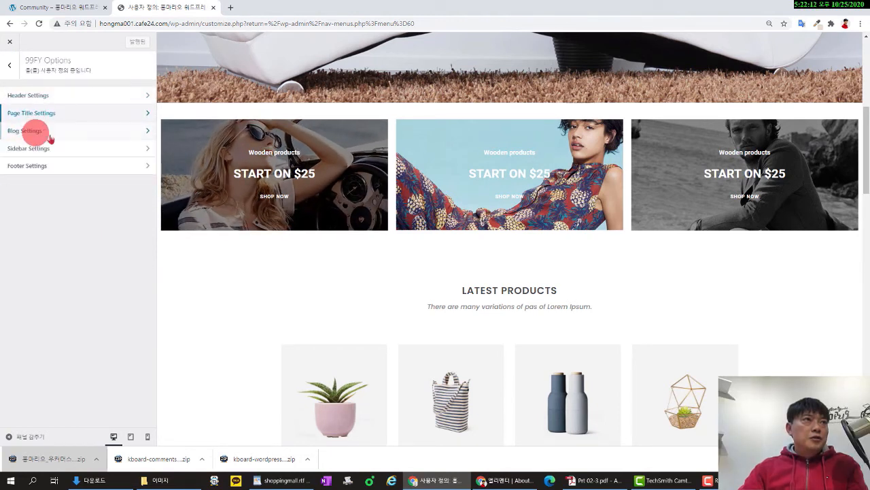
click(60, 131)
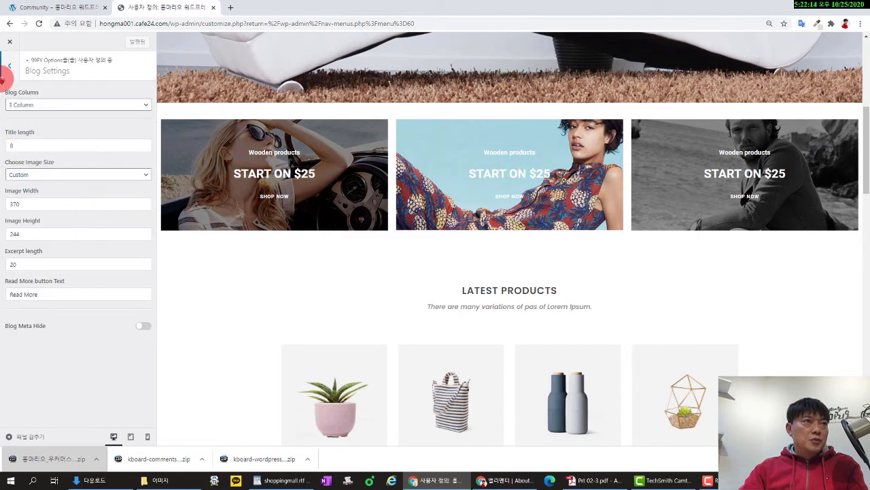
click(8, 66)
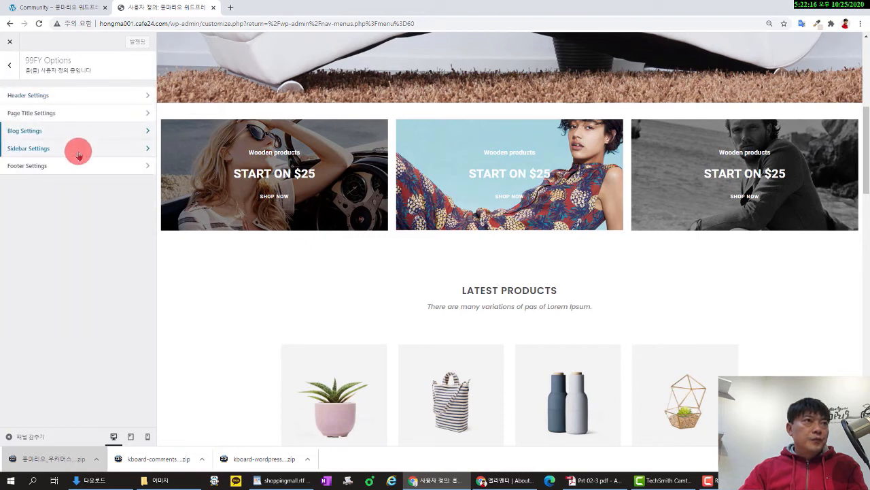
click(77, 153)
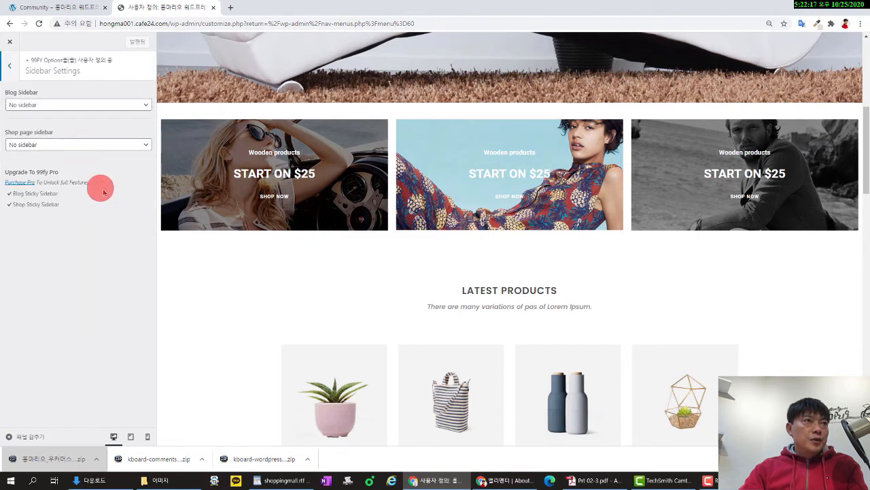
click(9, 68)
click(63, 168)
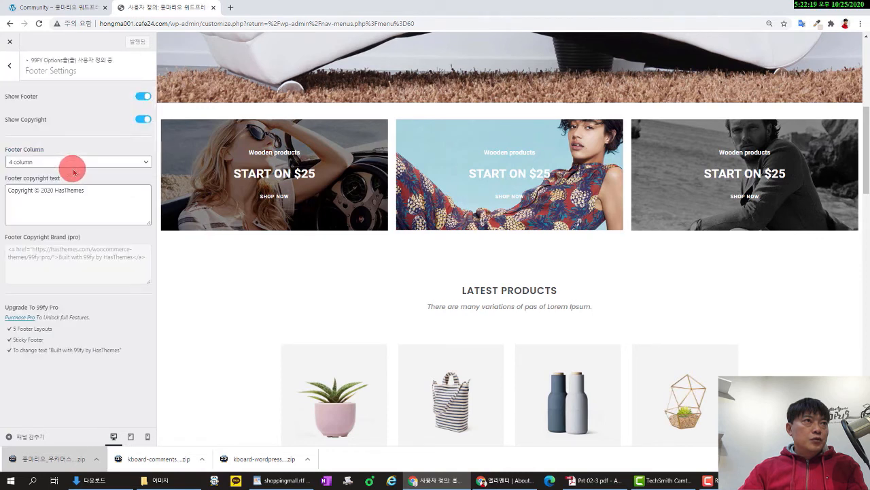
click(12, 66)
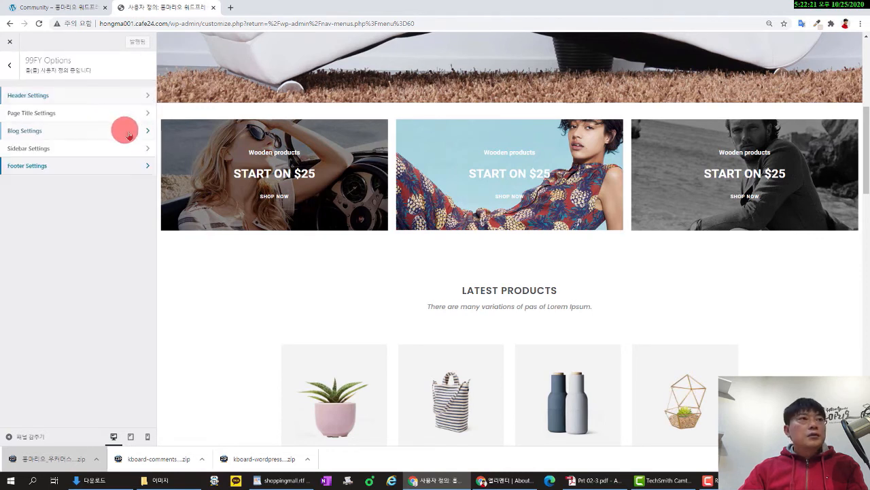
Use the 02.page_title boat photo as the page title background image.
click(86, 113)
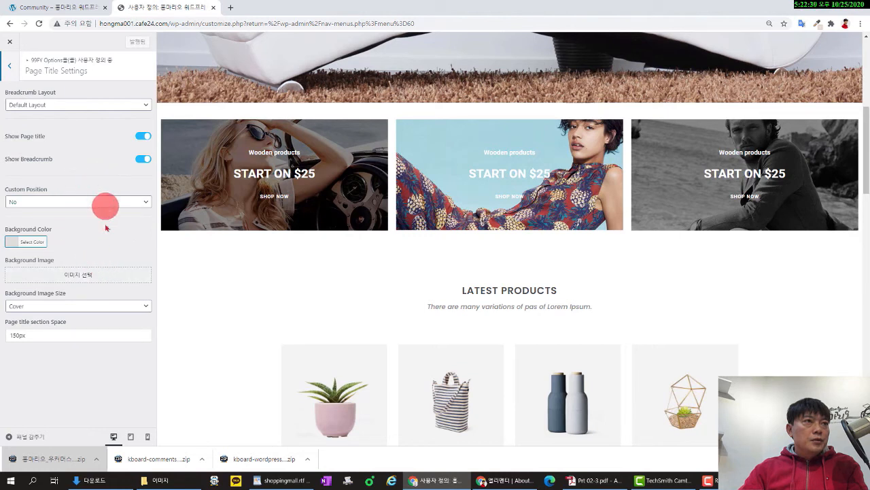
click(103, 279)
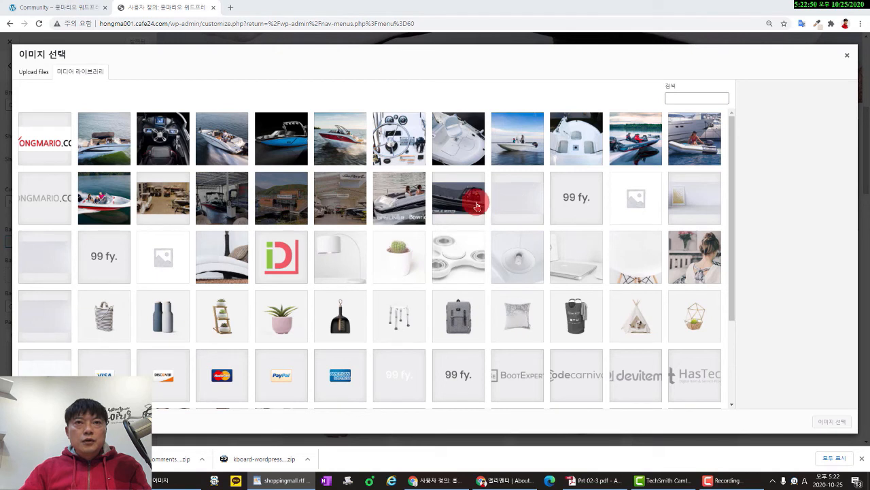
click(470, 200)
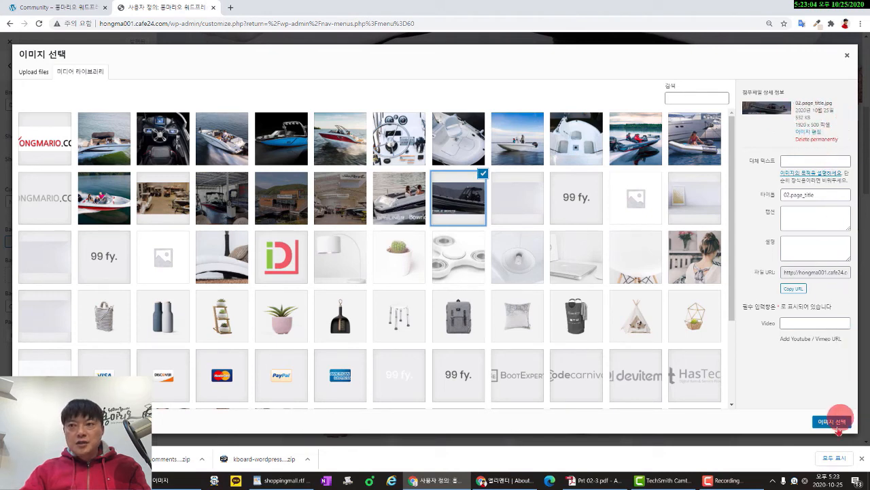
click(832, 422)
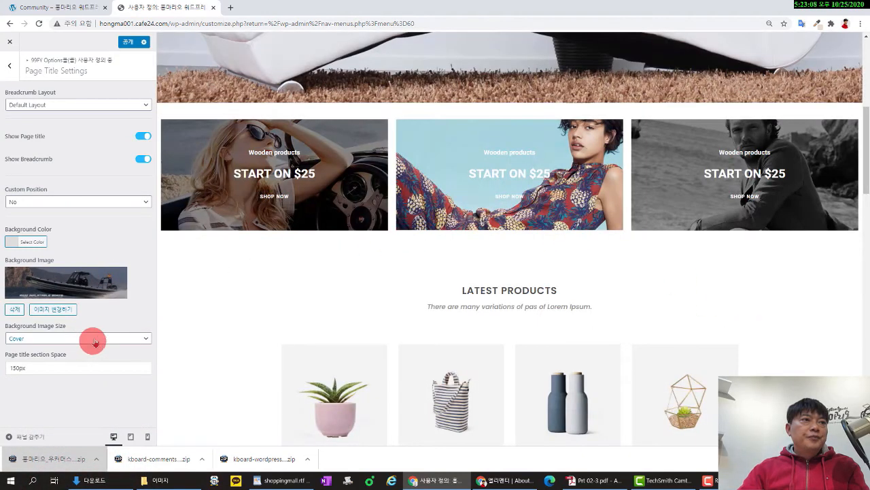
scroll(334, 268, up, 5)
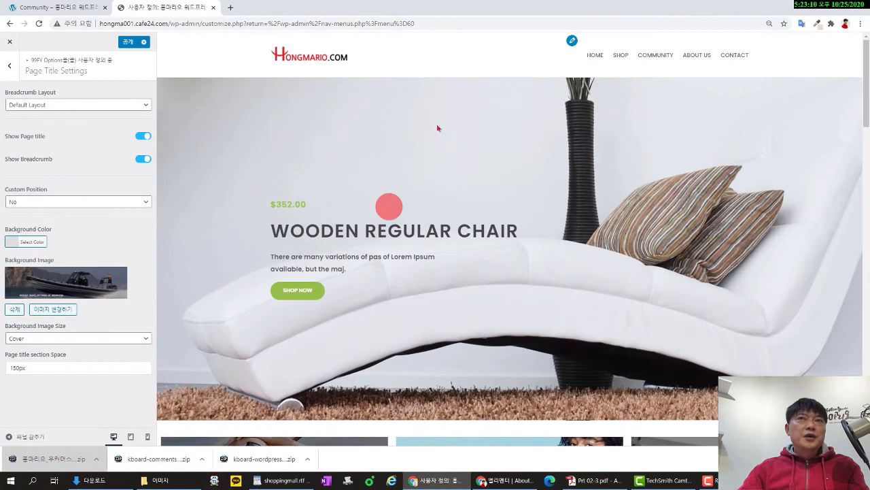
Change the page title section space to 180px and preview a Community page's banner.
click(657, 57)
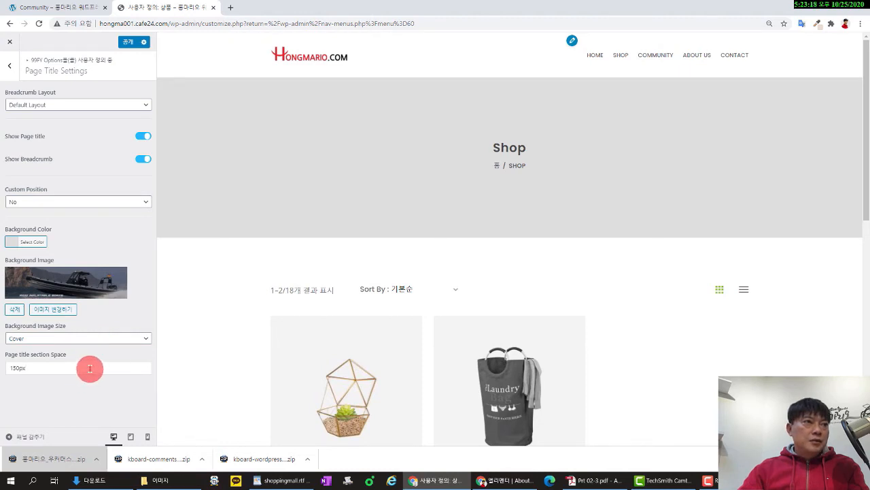
key(BackSpace)
key(BackSpace)
key(BackSpace)
key(BackSpace)
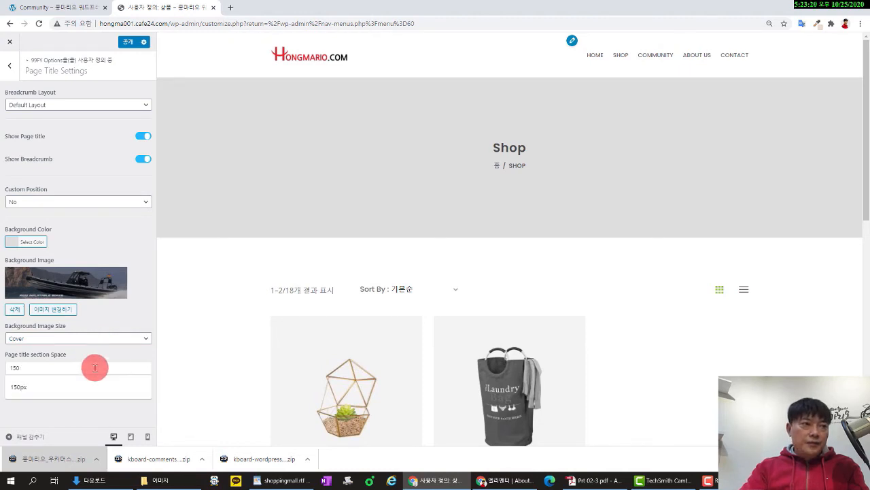
text(80)
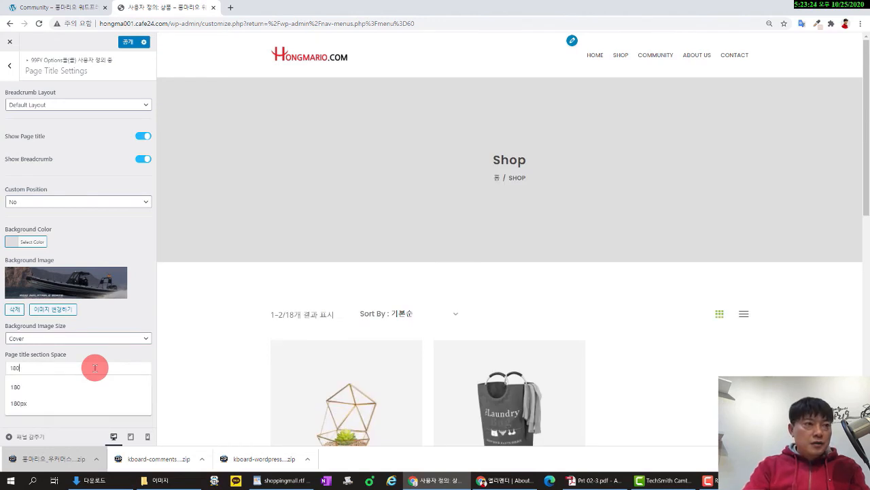
text(px)
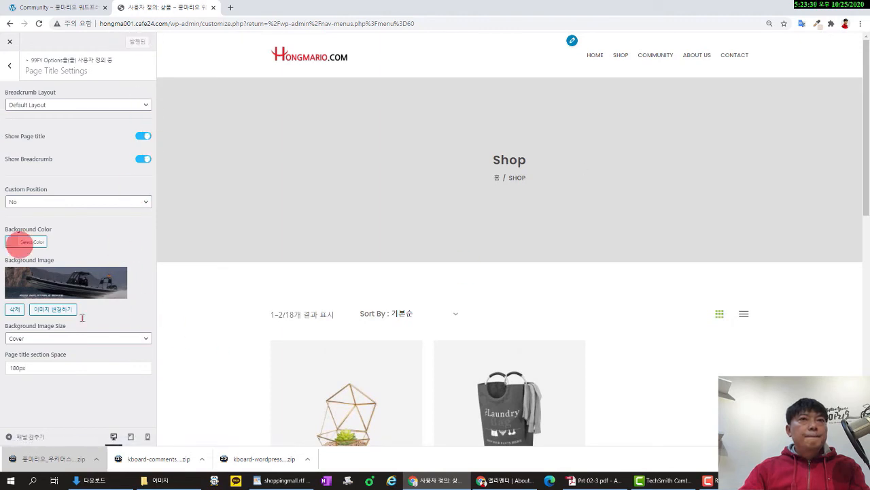
mouse_move(659, 71)
click(654, 86)
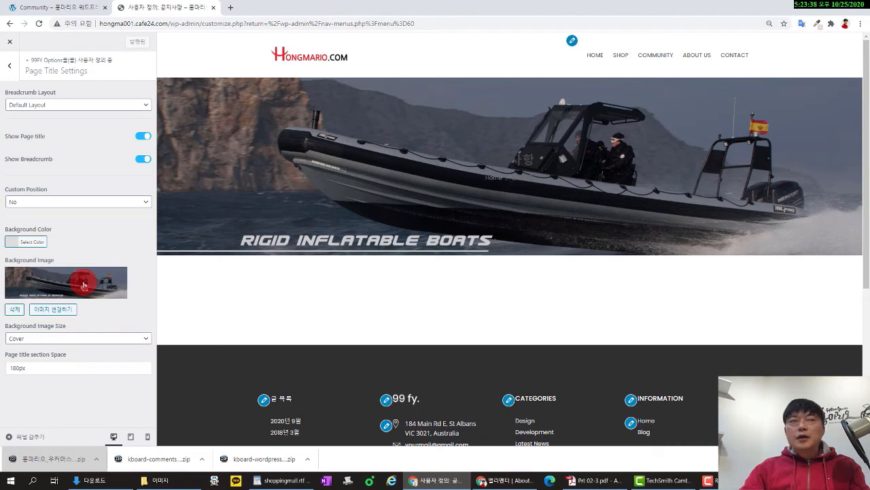
click(10, 65)
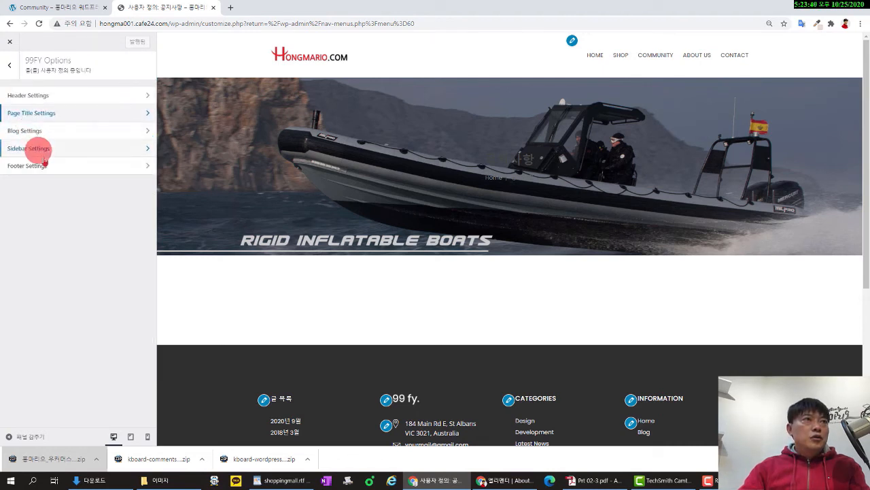
Look over Blog and Sidebar Settings, then open Footer Settings with the footer previewed.
click(78, 136)
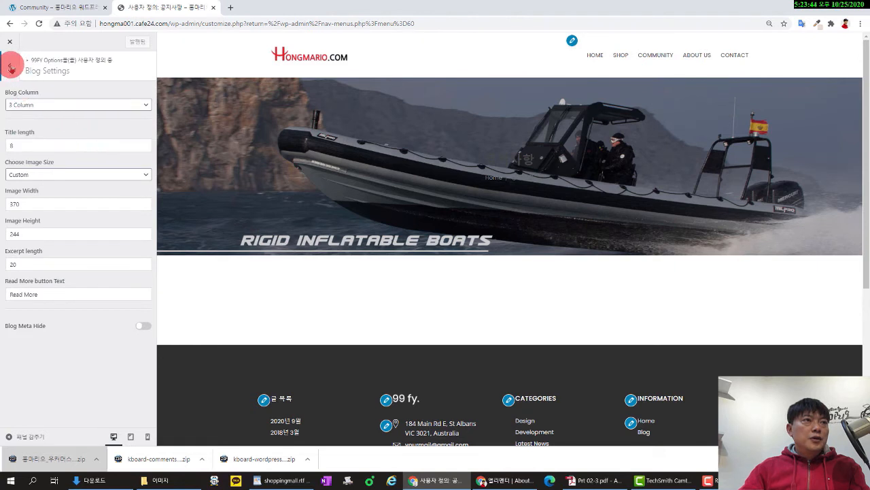
key(Escape)
click(50, 146)
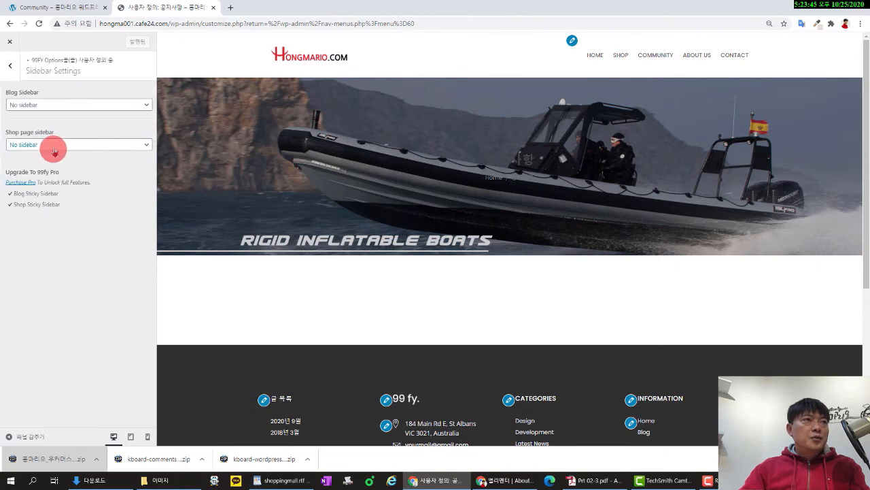
click(10, 67)
click(52, 168)
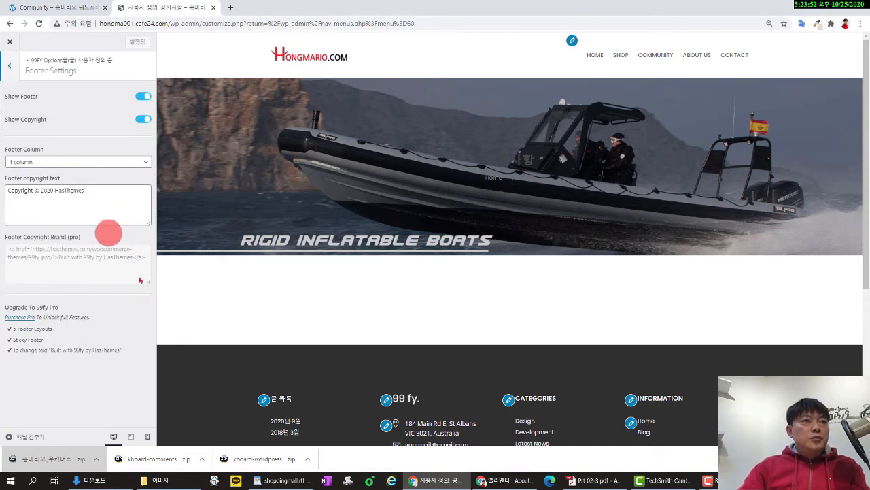
scroll(258, 306, down, 3)
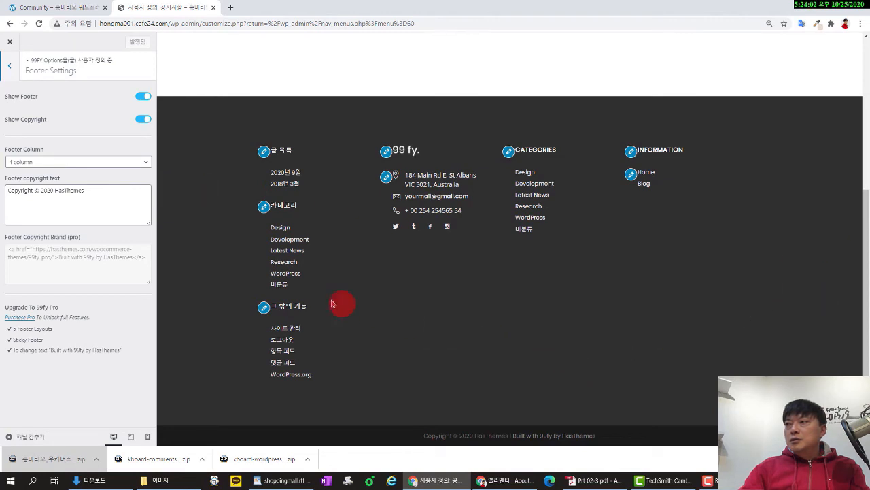
Change the footer copyright from HasThemes to 'Copyright © 2020 Hongmario' and publish it.
click(90, 197)
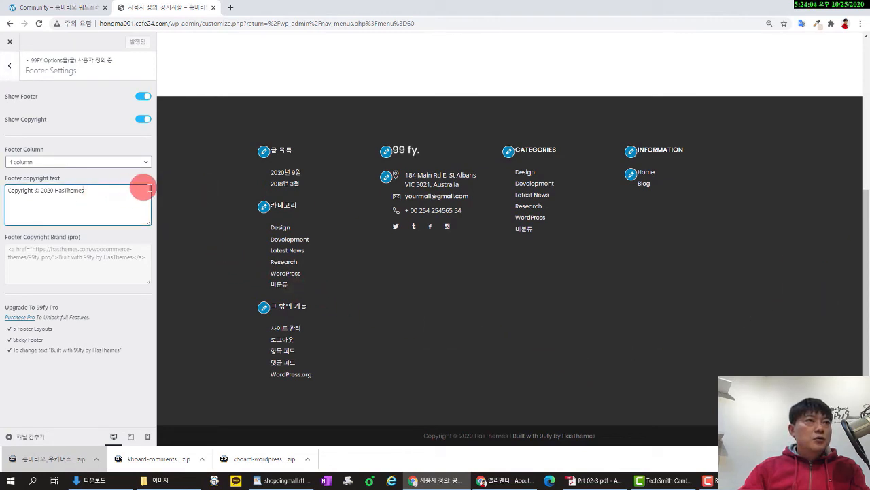
key(BackSpace)
key(BackSpace)
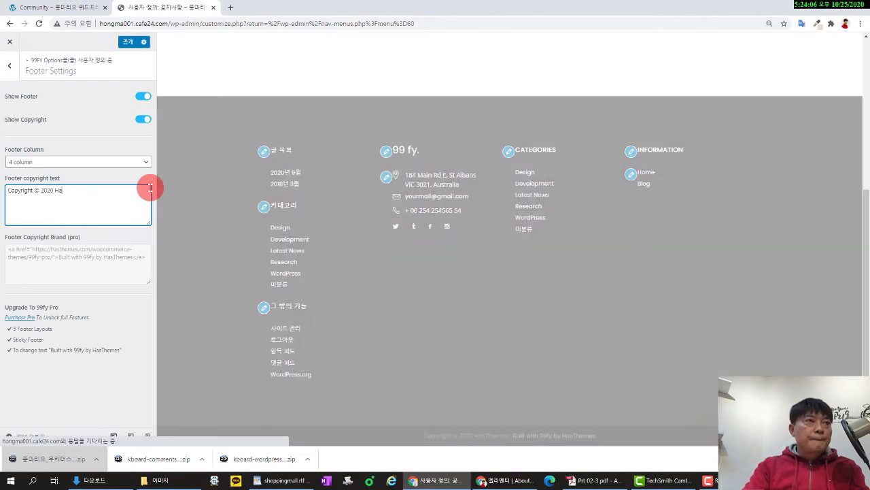
text(on)
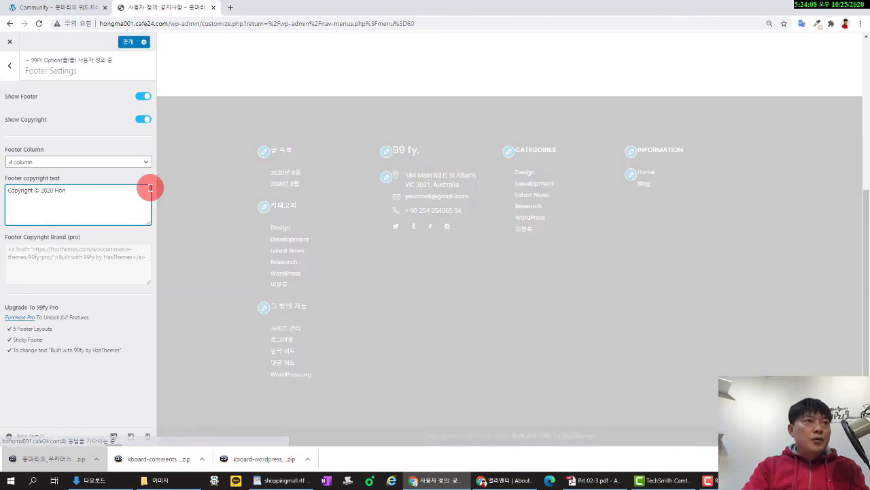
text(gmar)
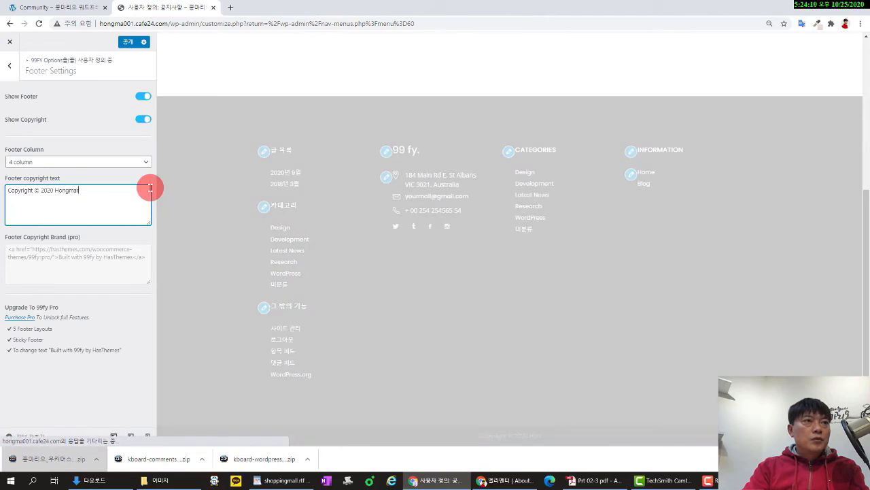
text(io.co)
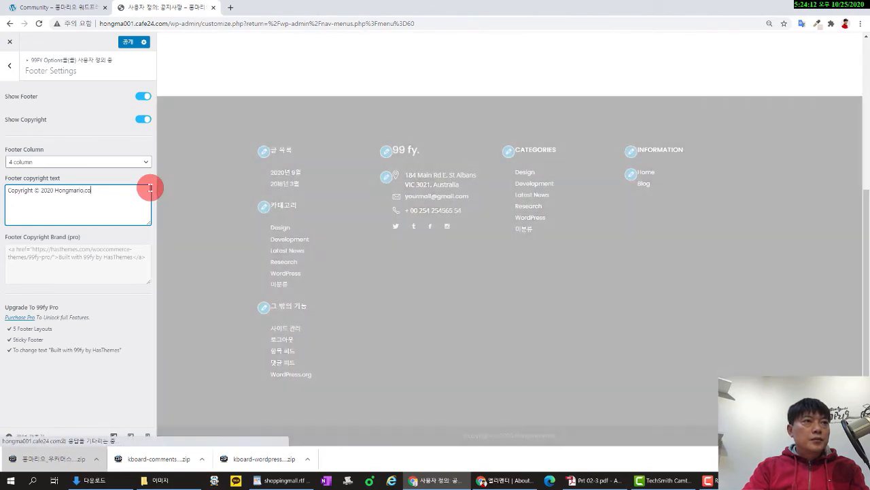
key(BackSpace)
key(BackSpace)
key(BackSpace)
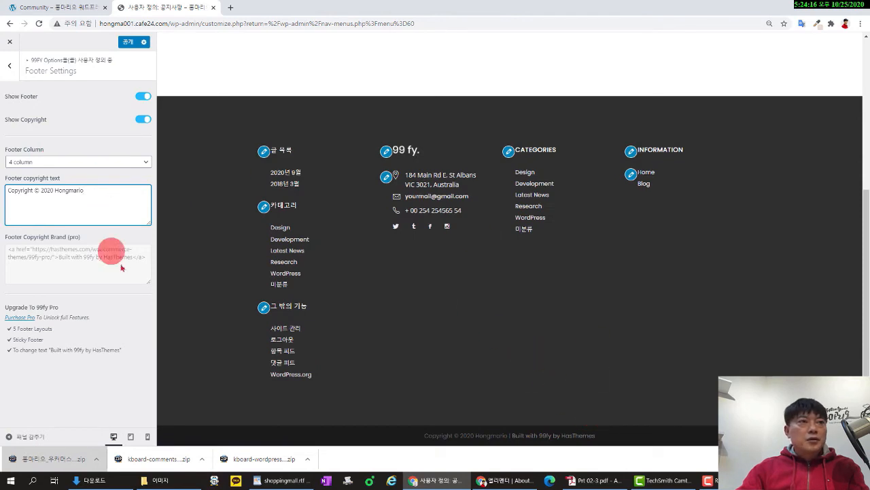
click(128, 42)
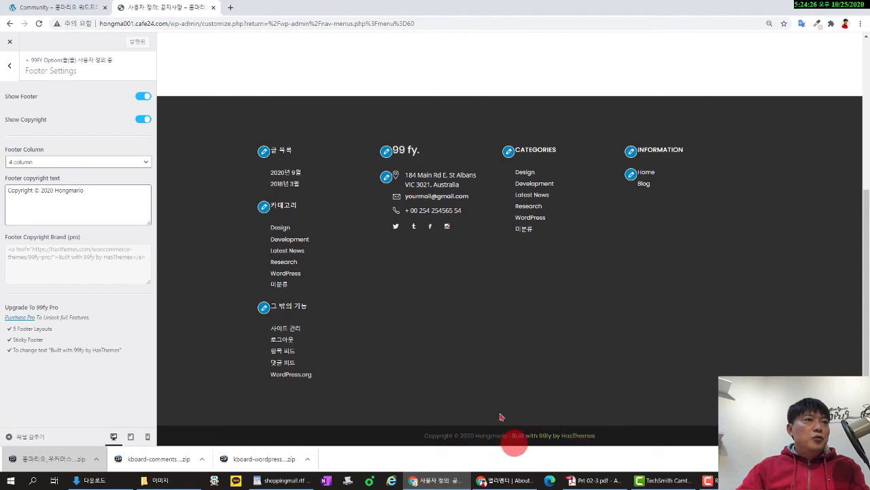
click(12, 66)
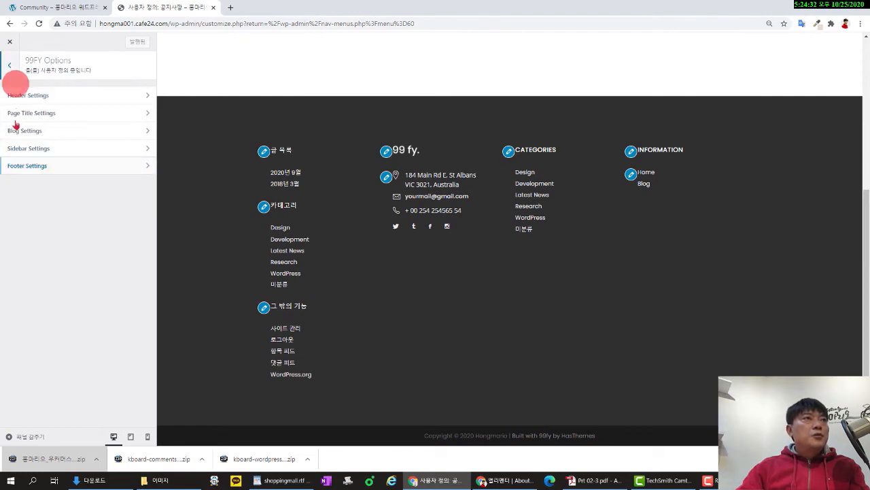
Close the Customizer and reopen it through Appearance > Customize, leaving the menus page.
click(10, 65)
click(10, 42)
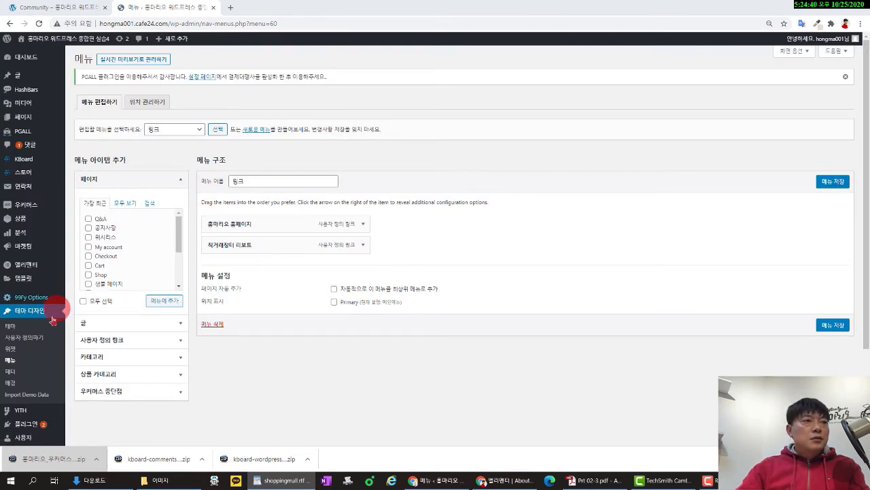
click(30, 342)
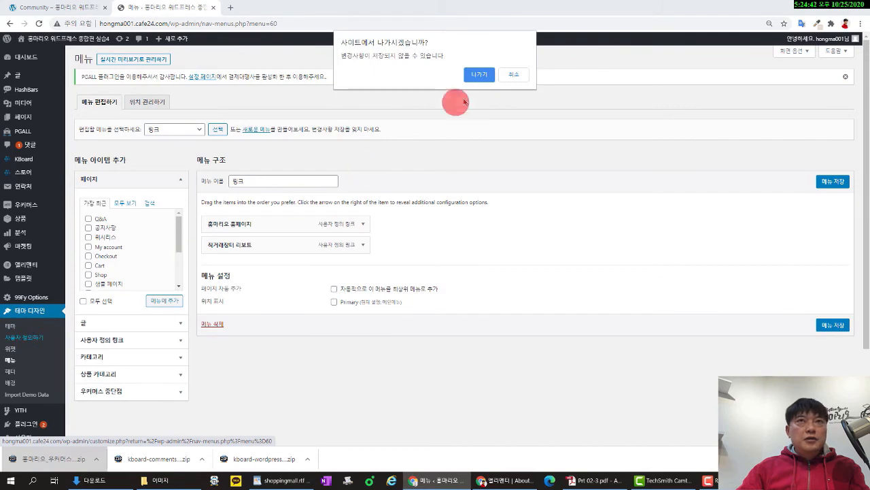
click(515, 76)
click(34, 341)
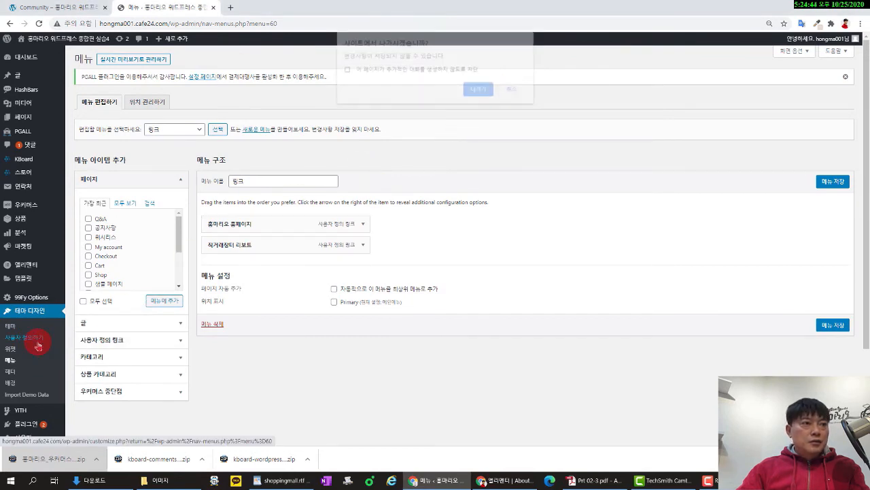
click(479, 90)
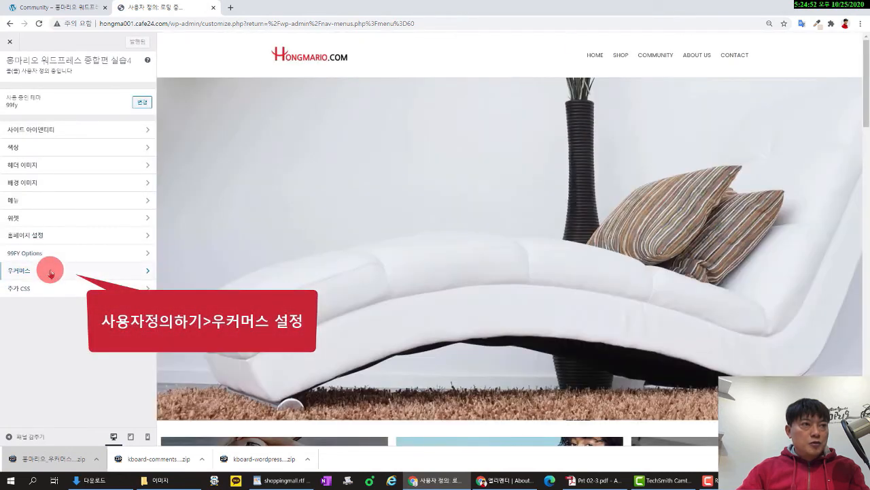
Open WooCommerce Product Catalog settings and review the shop and category display options, leaving them unchanged.
click(49, 271)
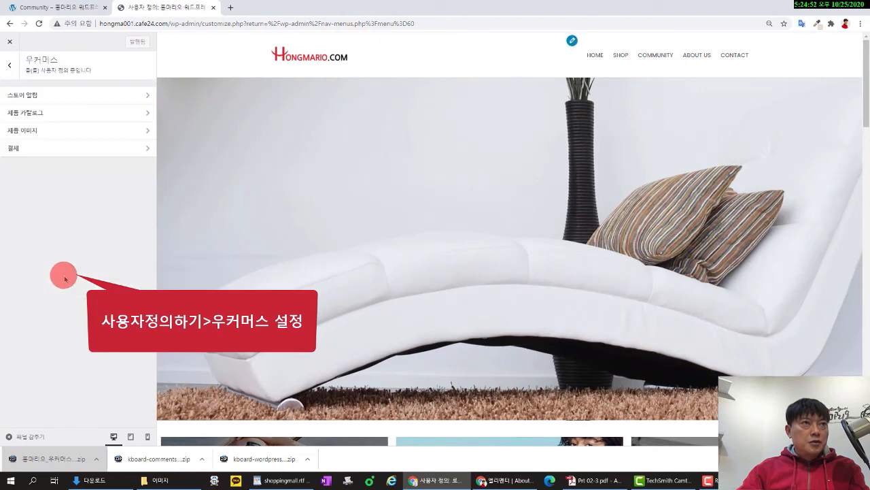
click(108, 115)
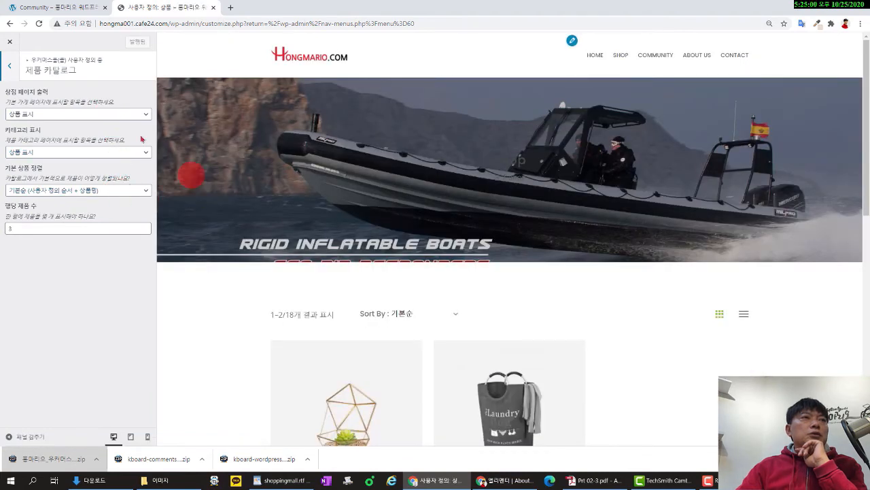
click(9, 67)
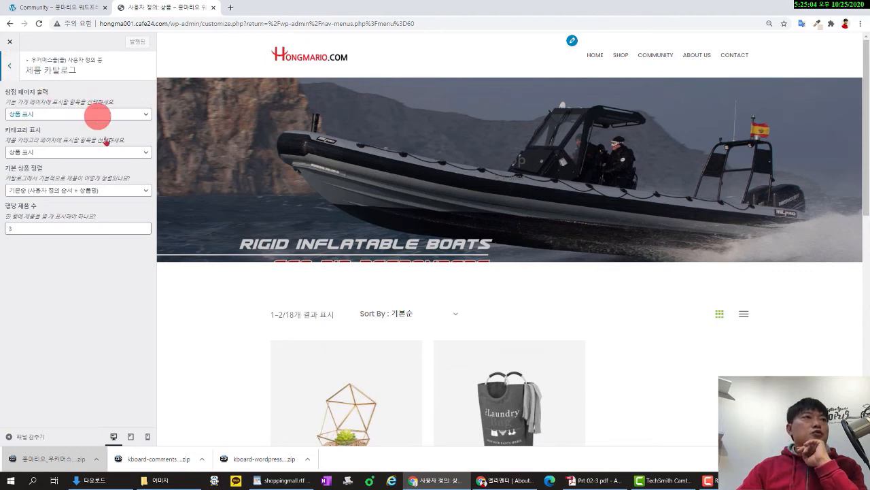
click(113, 116)
click(114, 115)
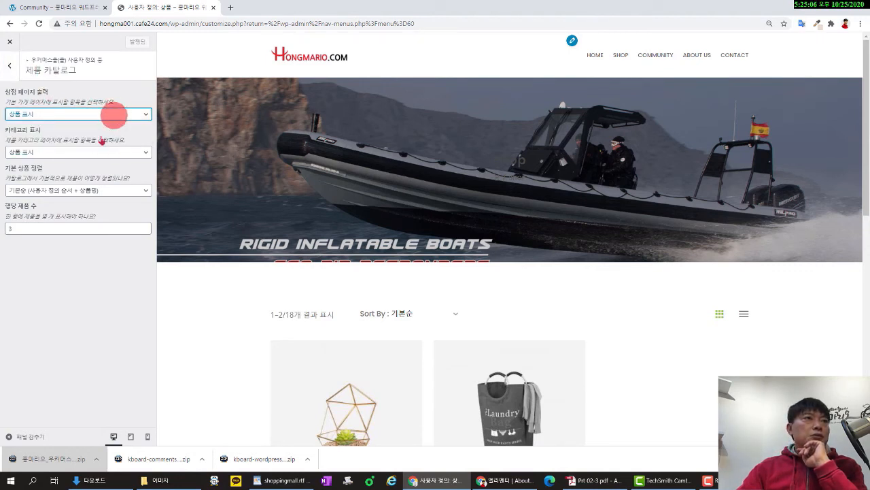
click(91, 151)
click(100, 173)
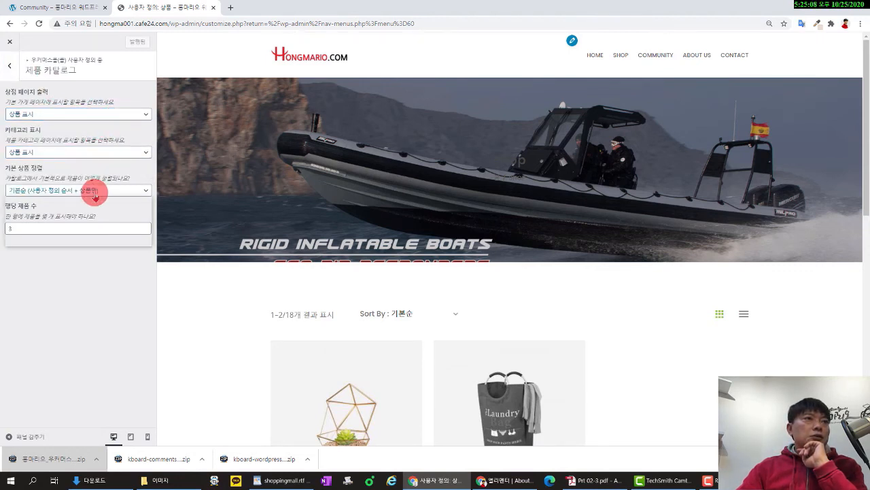
Set the default product sorting to 최신순 (newest first) and publish.
click(92, 191)
click(86, 225)
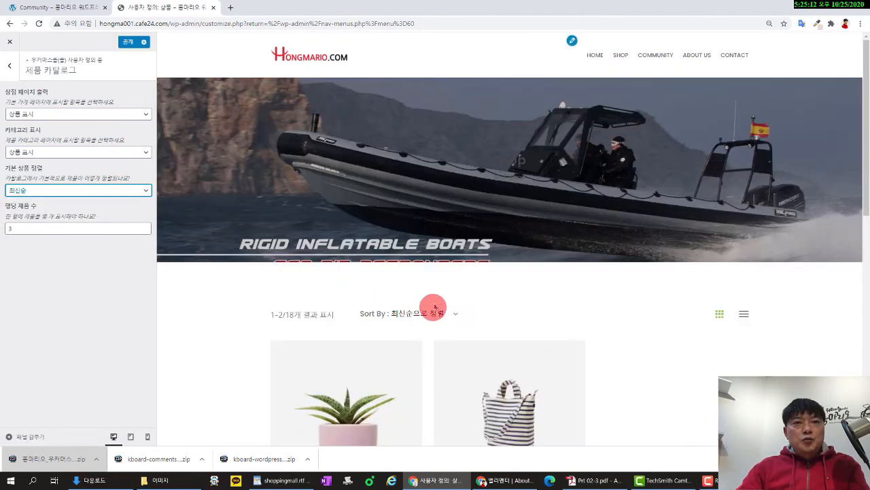
scroll(463, 303, down, 3)
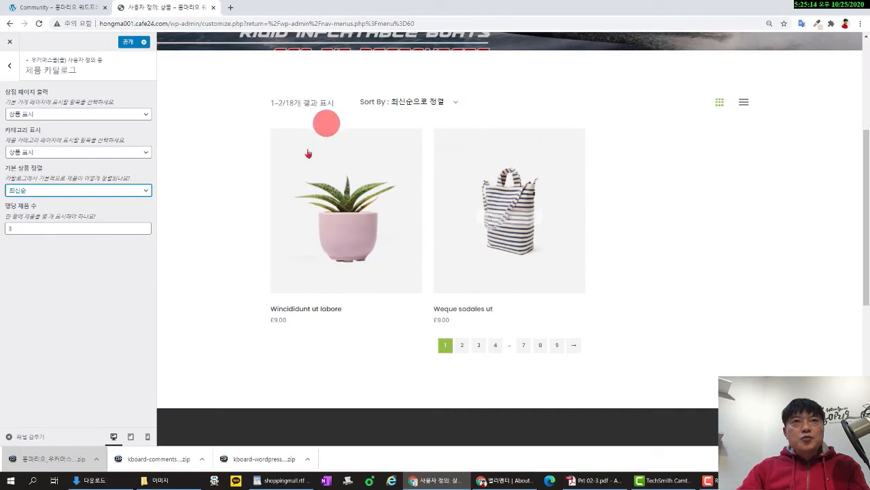
scroll(476, 245, up, 3)
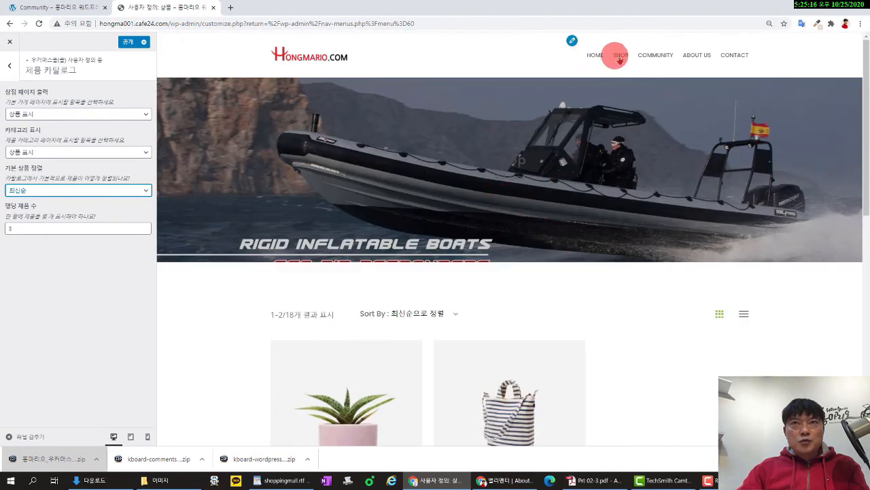
click(128, 41)
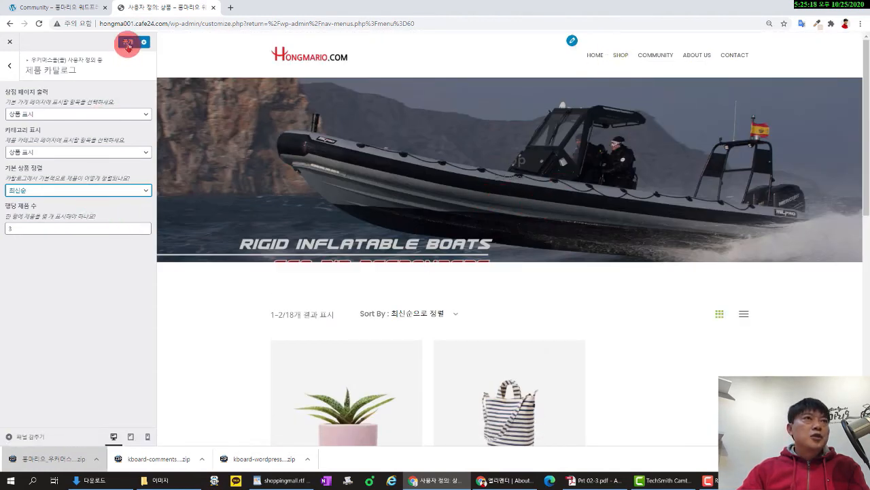
click(10, 69)
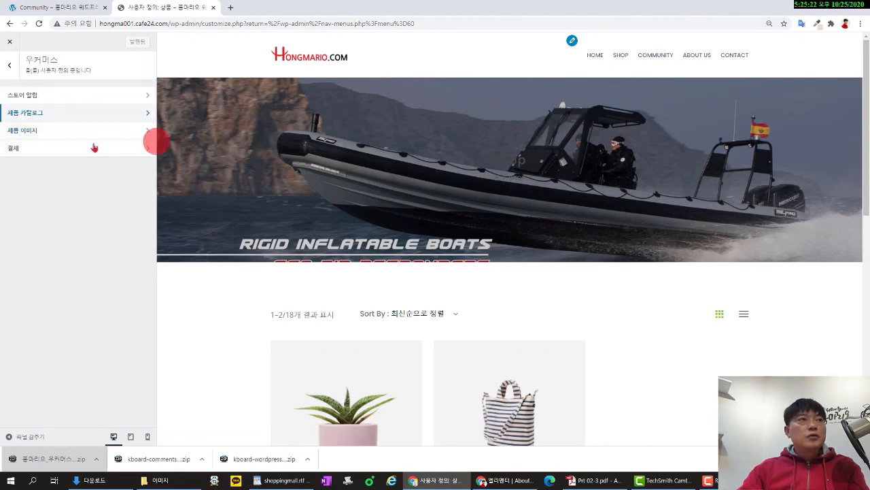
In checkout settings, delete the default privacy policy text, select the terms text, and open the 이미지 folder.
click(71, 148)
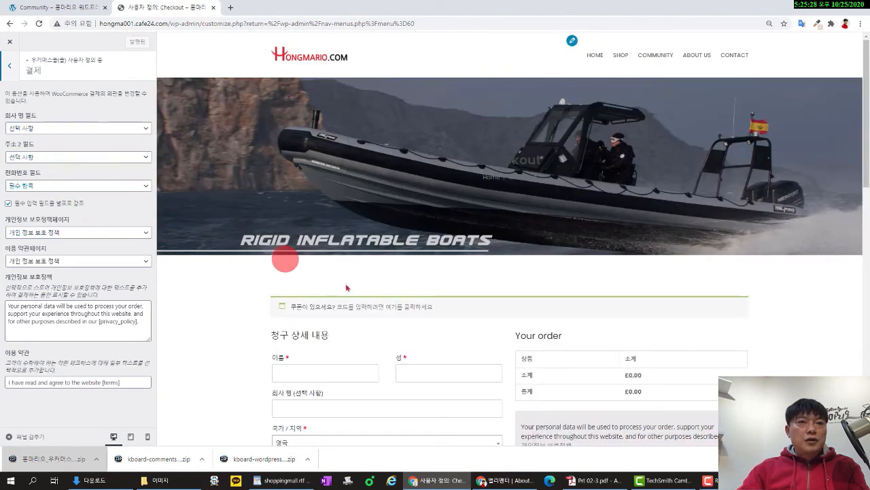
scroll(345, 268, down, 3)
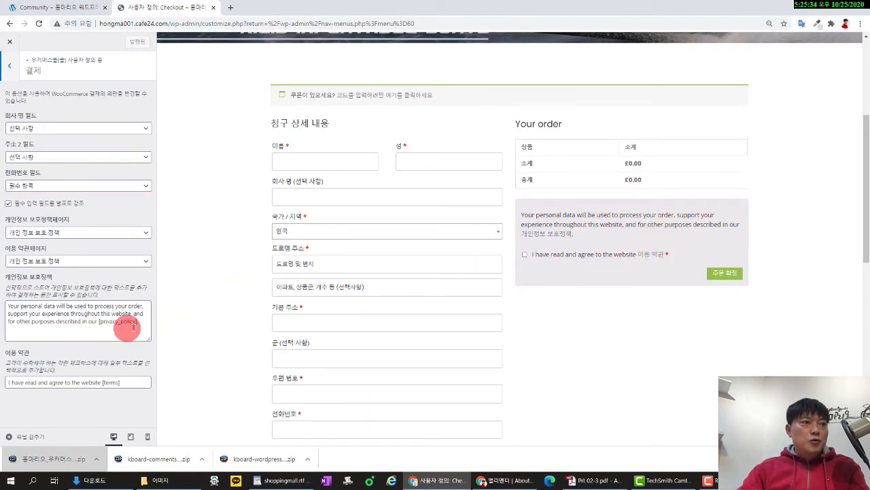
drag(140, 324, 2, 330)
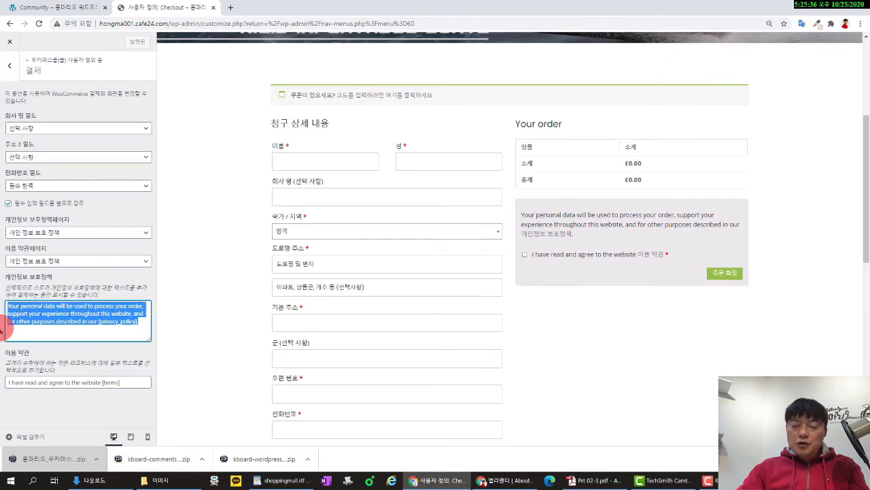
key(BackSpace)
drag(132, 382, 1, 393)
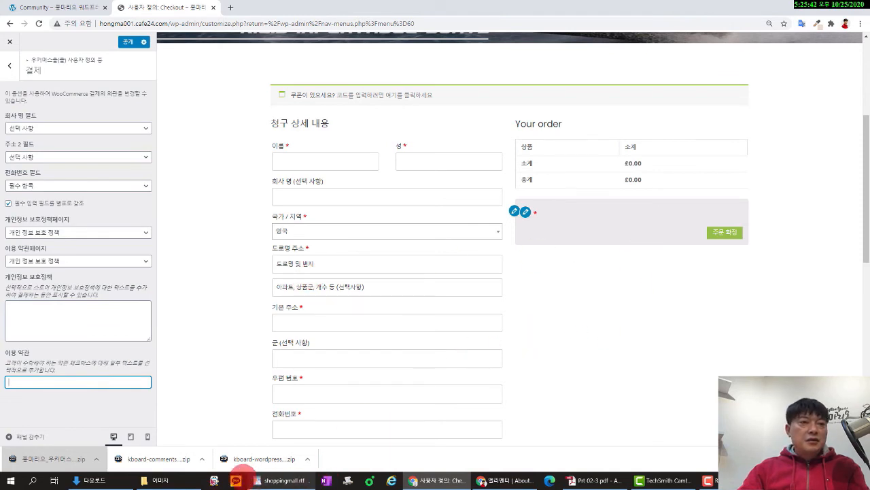
click(156, 480)
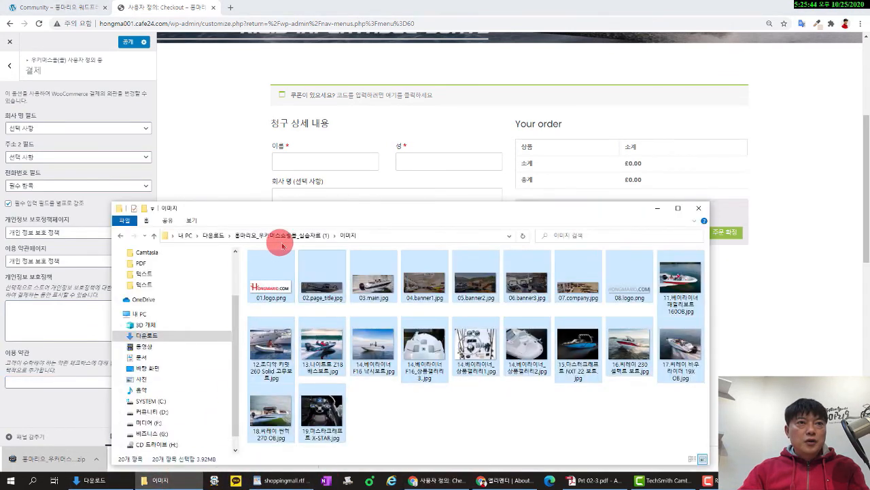
Open 텍스트\우커머스_결제설정.txt and paste its privacy sentence into the checkout privacy policy box.
click(282, 239)
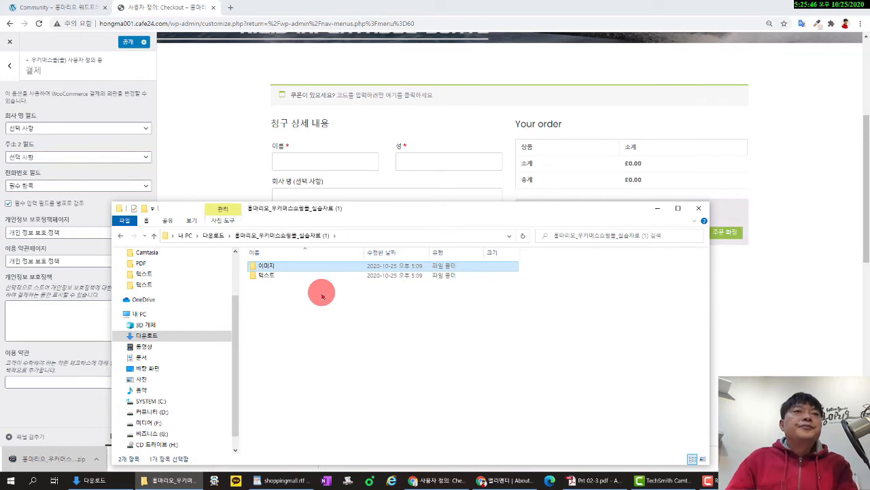
double_click(292, 275)
double_click(311, 269)
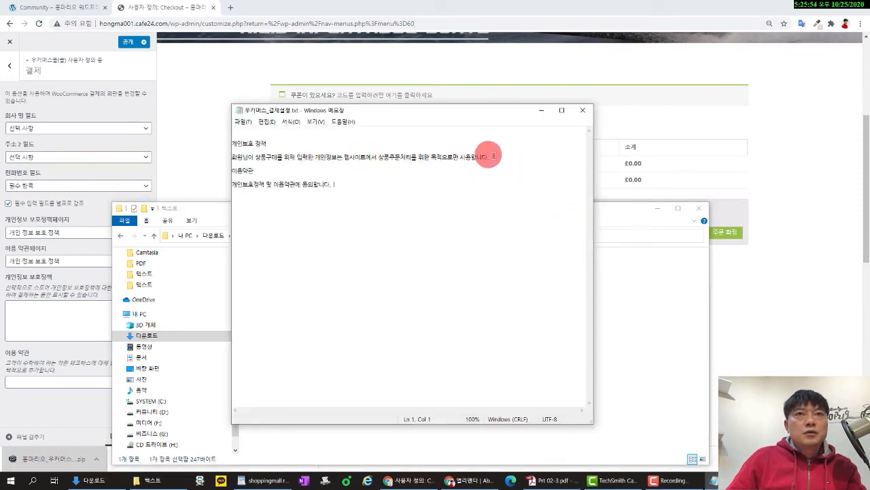
drag(495, 157, 224, 161)
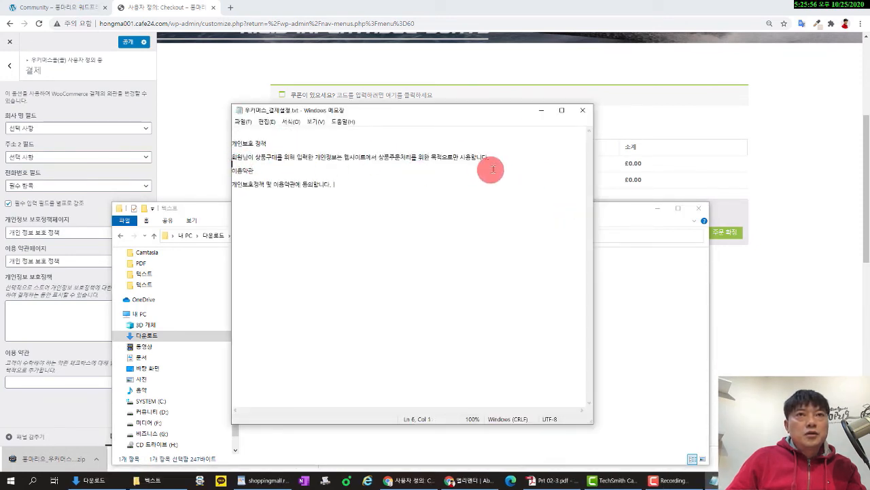
shift+click(242, 157)
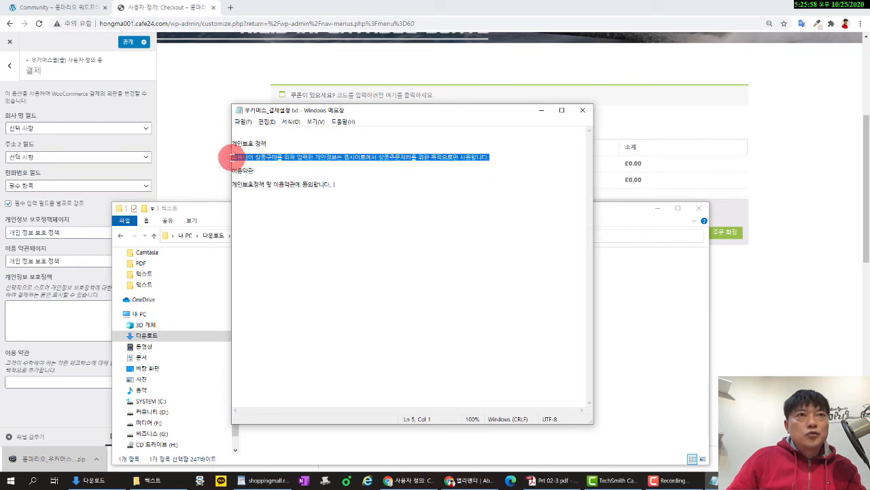
right_click(243, 157)
click(262, 183)
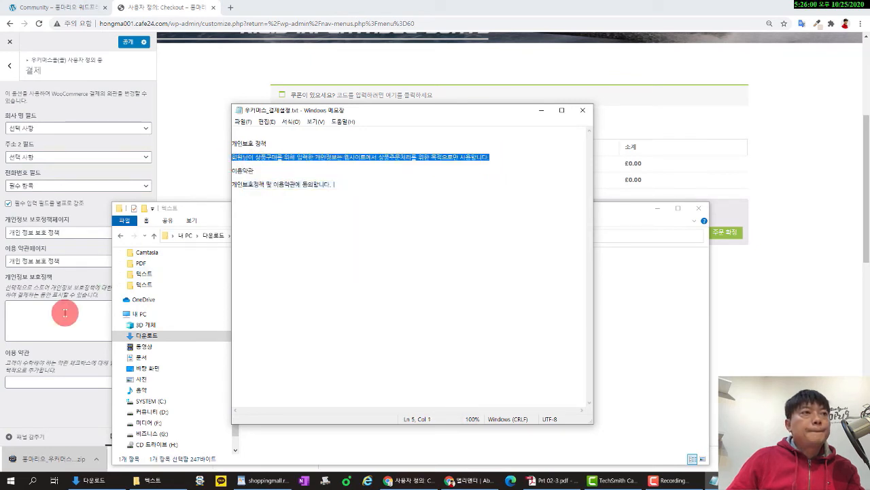
click(62, 315)
key(ctrl+v)
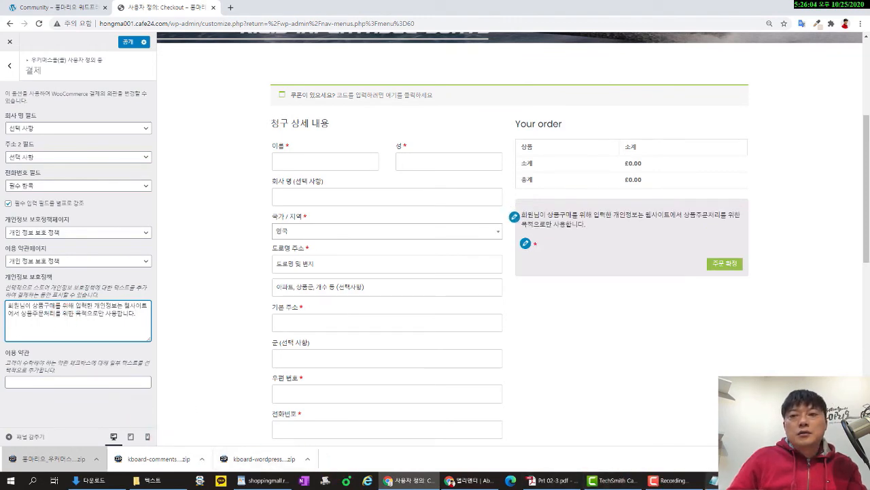
Copy the terms line '개인보호정책 및 이용약관에 동의합니다.' into the empty terms field.
click(717, 480)
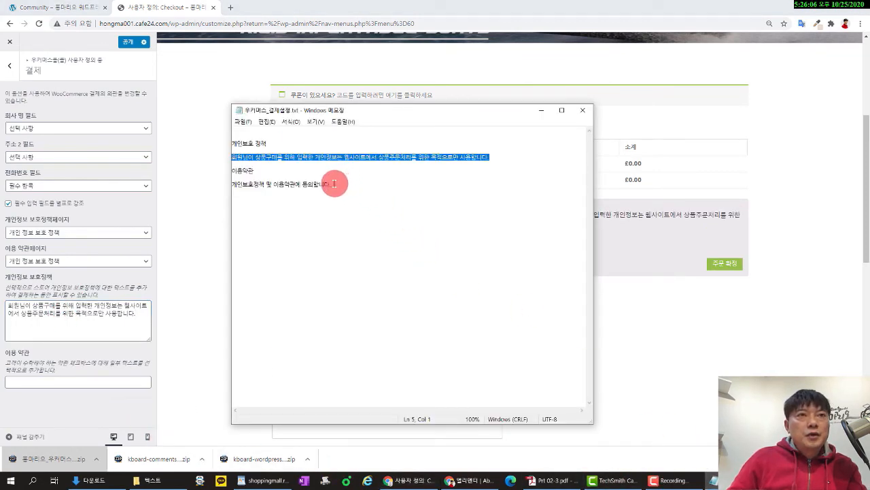
drag(334, 183, 232, 184)
right_click(243, 185)
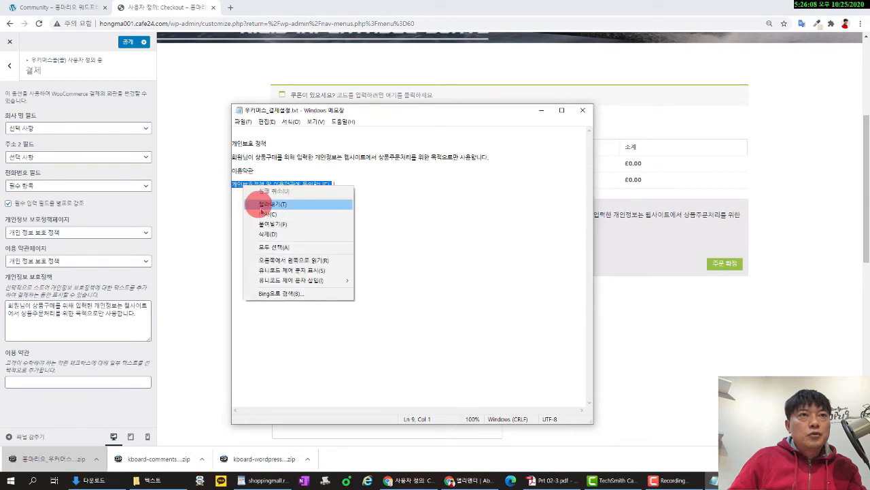
click(263, 217)
click(58, 383)
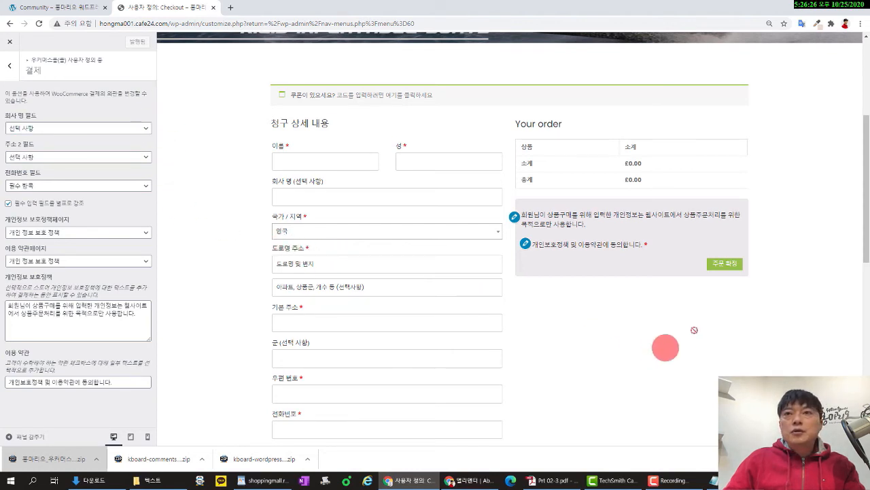
Exit the Customizer and go to WooCommerce > 설정, confirming the leave-site prompt.
click(10, 69)
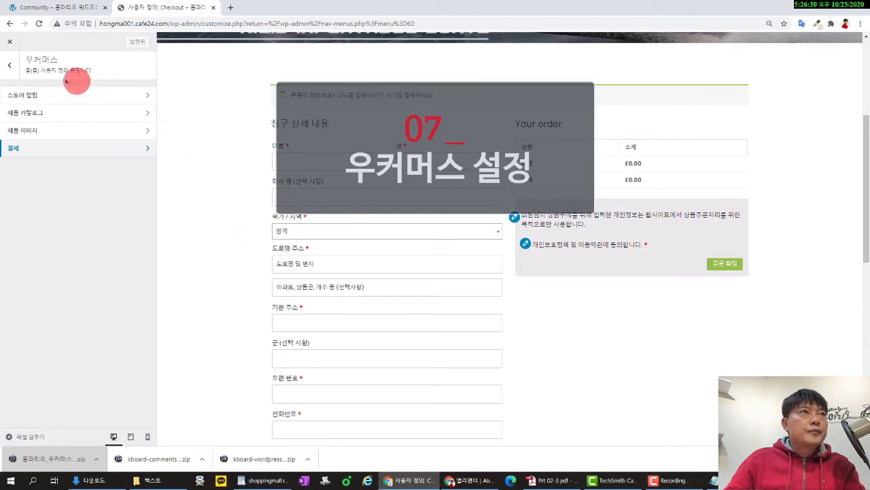
click(9, 69)
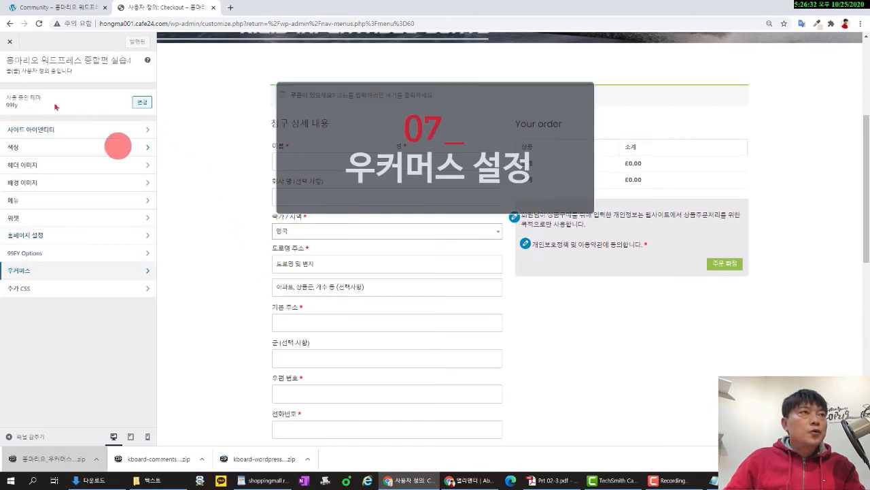
click(9, 42)
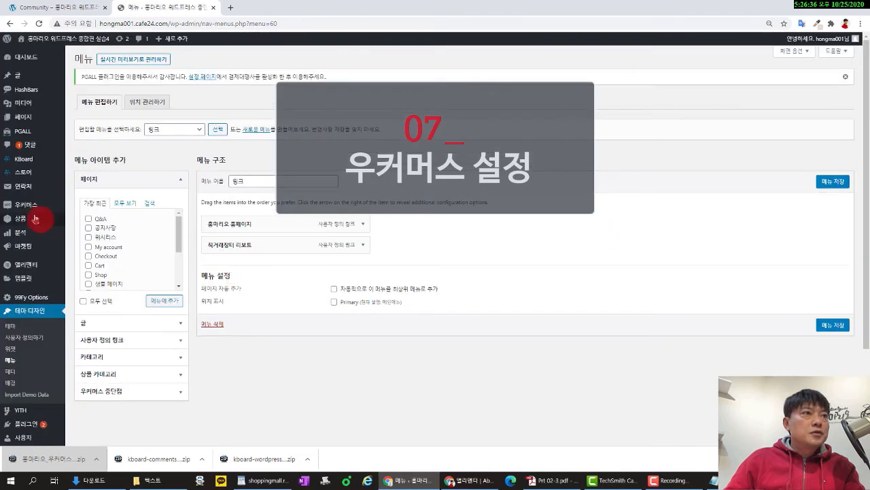
mouse_move(33, 210)
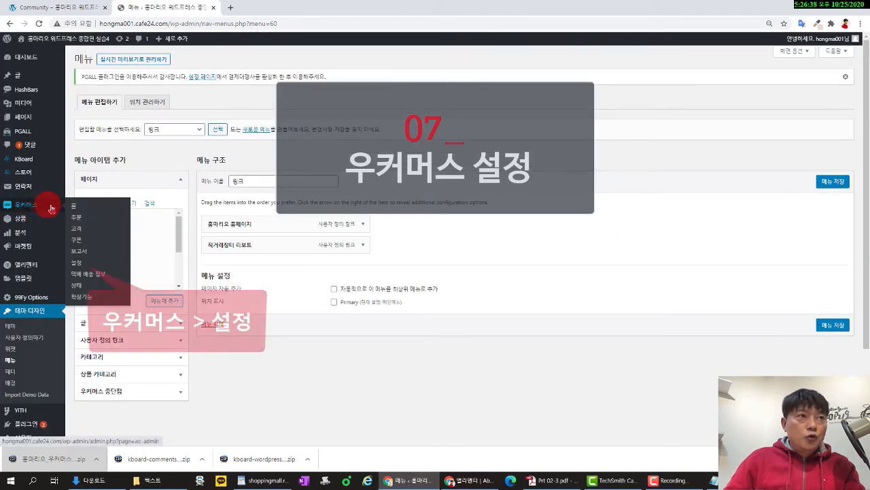
click(80, 262)
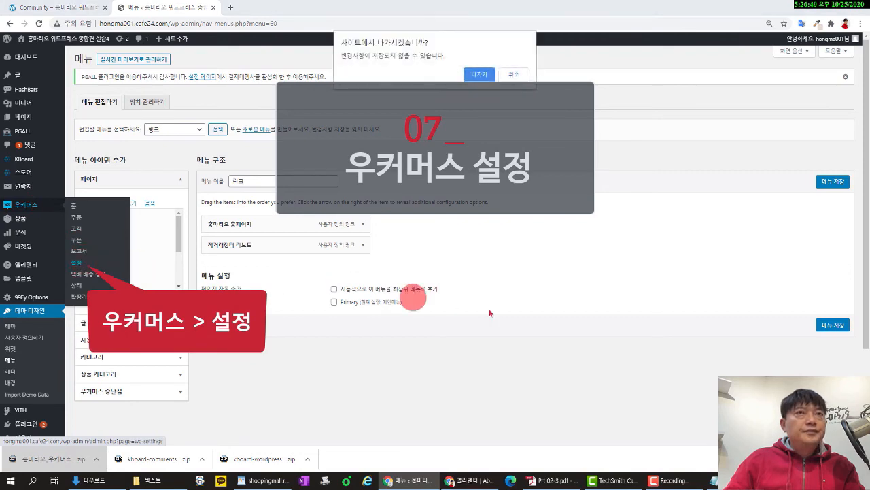
click(479, 76)
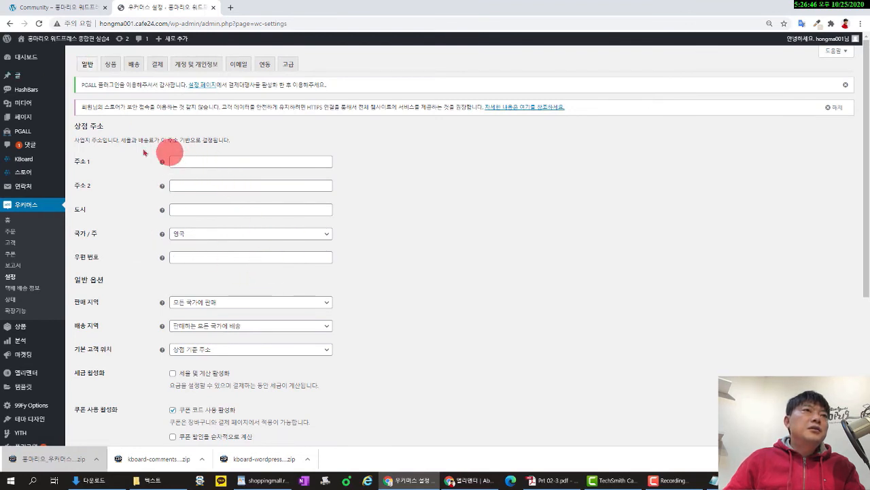
Autofill the store street address from a saved address and rewrite Address line 2 with the floor.
click(192, 161)
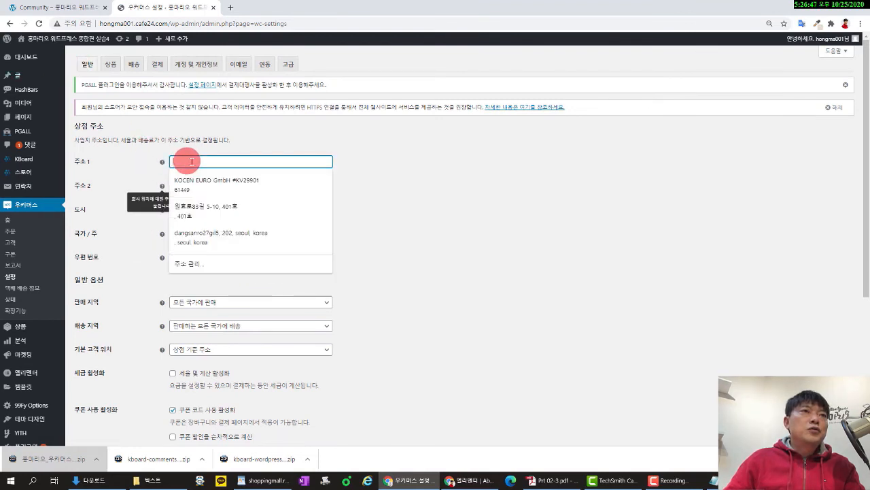
click(392, 172)
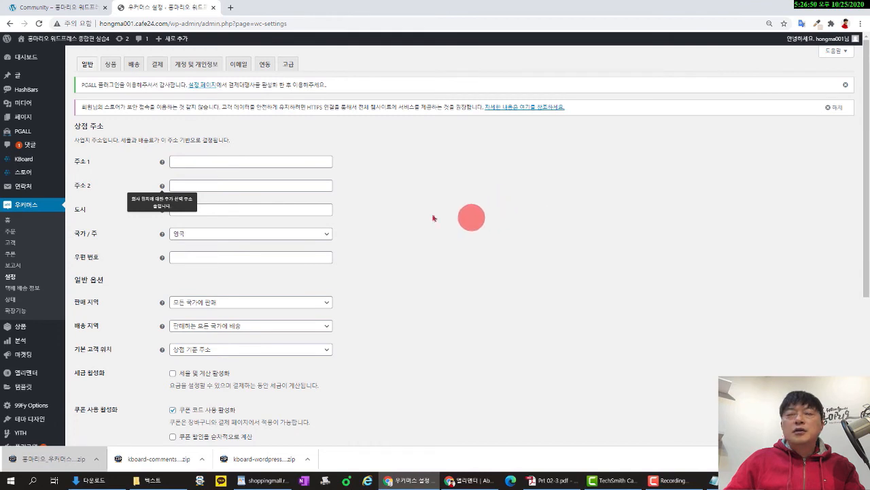
click(193, 161)
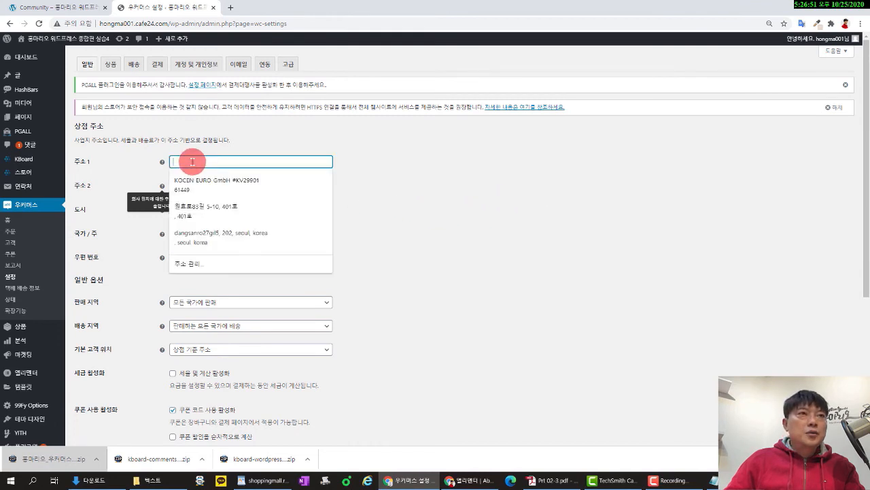
click(236, 212)
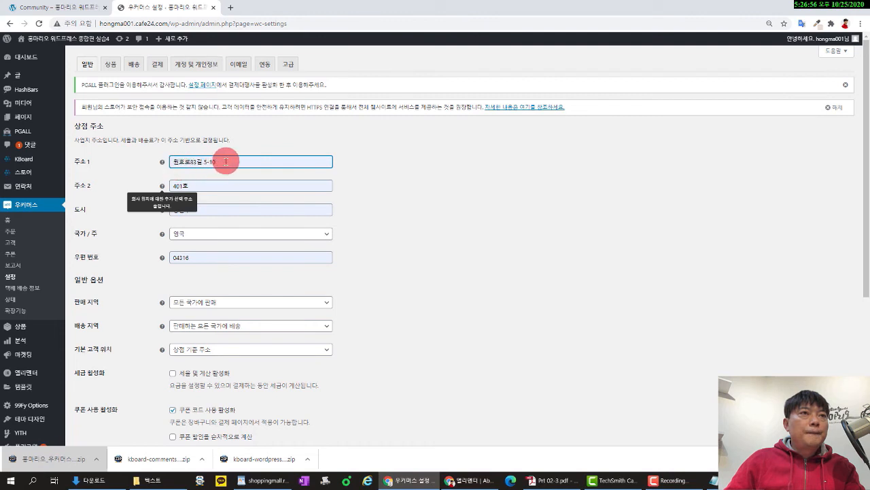
drag(225, 162, 162, 151)
click(398, 185)
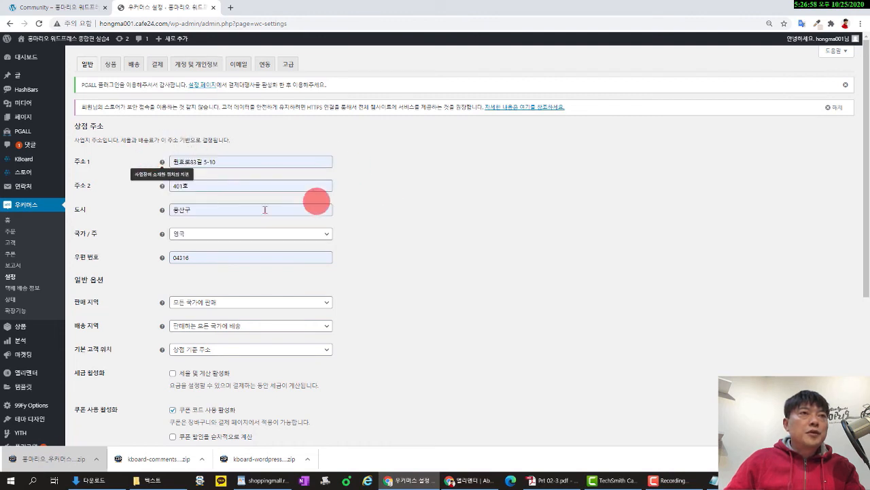
drag(170, 190, 216, 180)
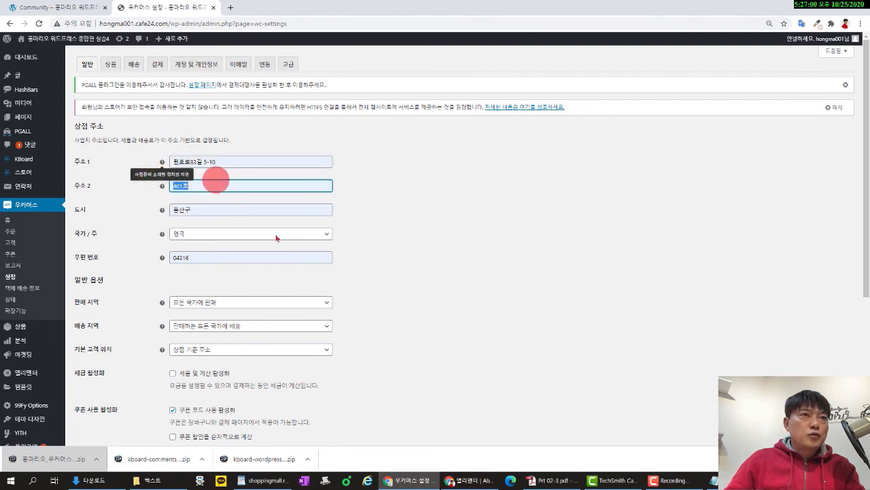
key(BackSpace)
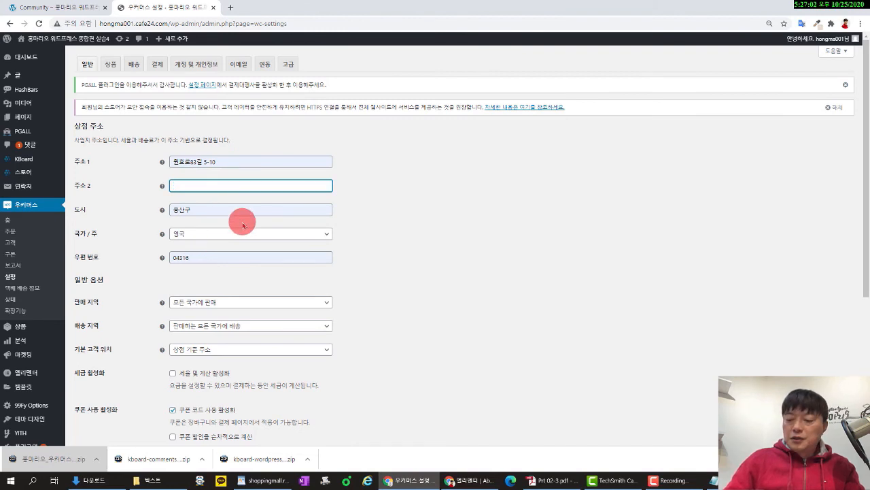
text(4)
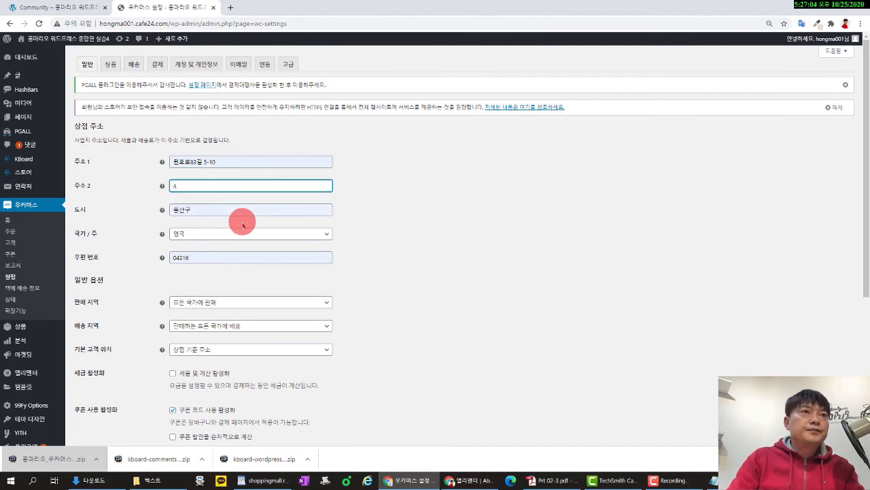
text(cmdㅊ)
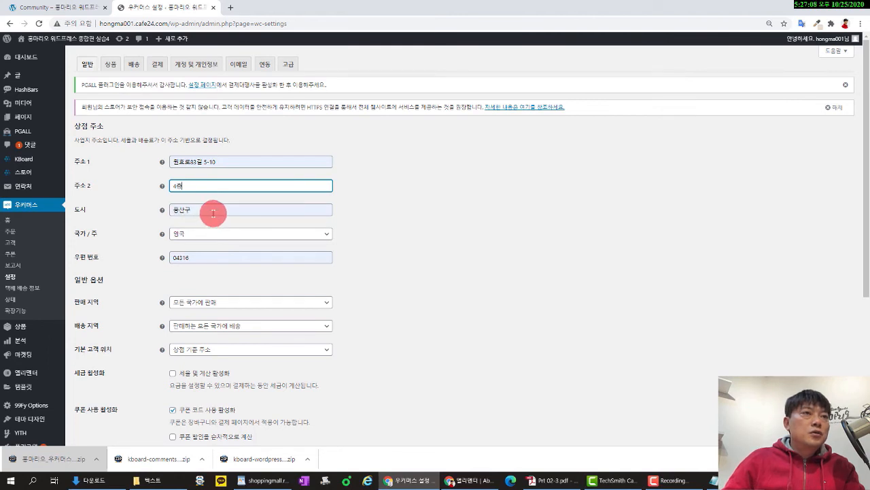
Set the store country to 대한민국 and clear the old city value.
click(212, 241)
click(240, 235)
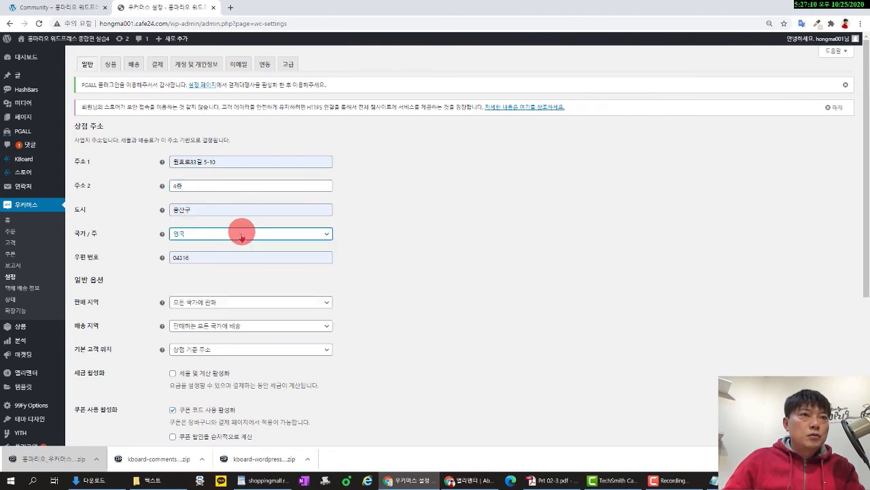
click(240, 234)
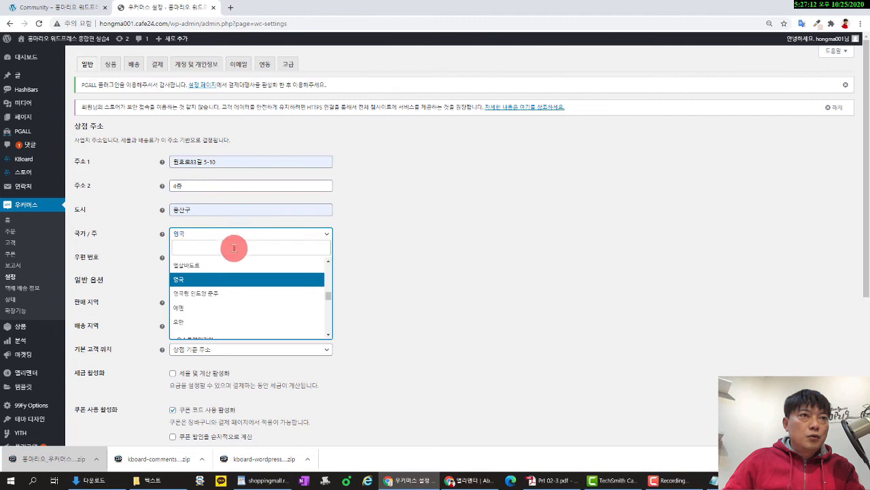
text(대한)
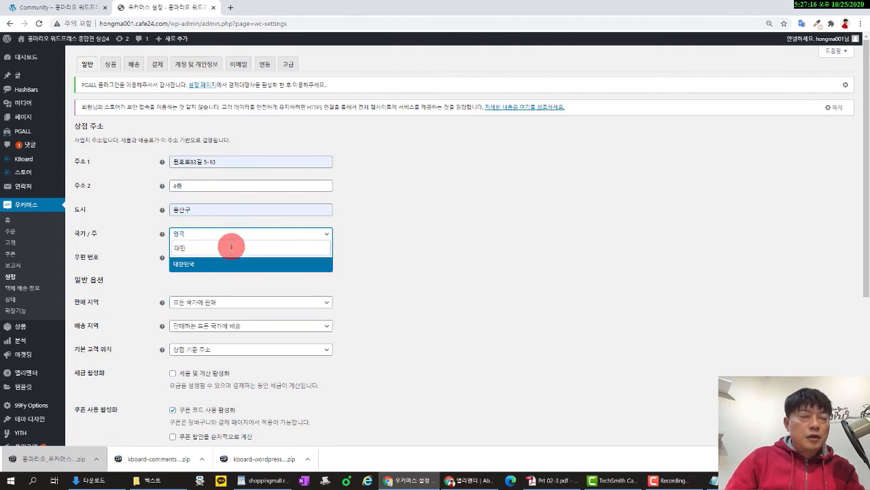
click(245, 267)
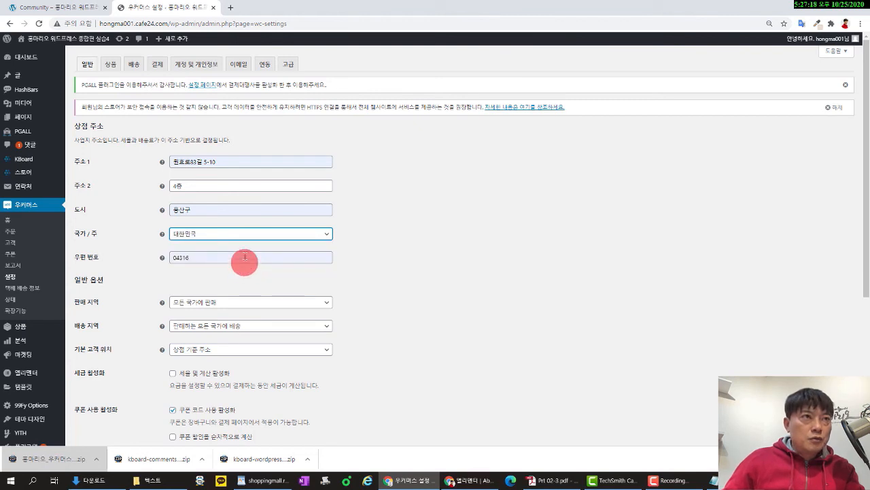
click(235, 213)
key(BackSpace)
key(BackSpace)
key(BackSpace)
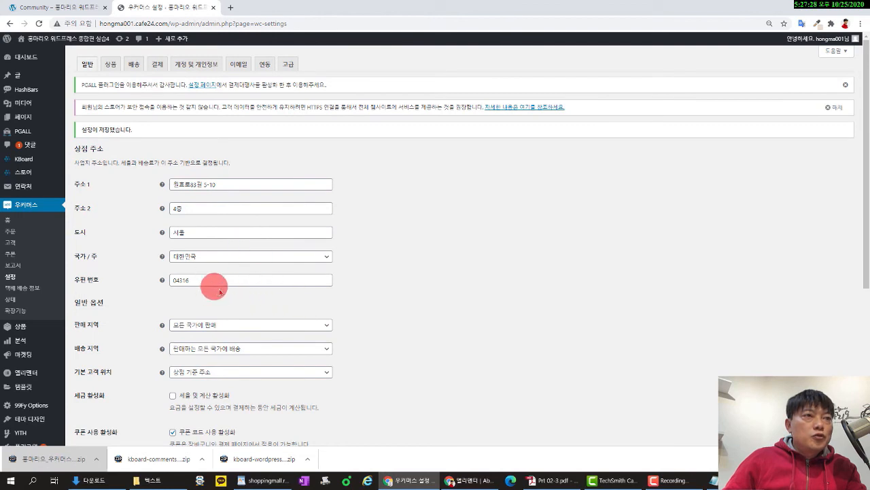
Set selling locations to 'Sell to specific countries' with 대한민국 as the only country.
scroll(219, 291, down, 2)
click(211, 220)
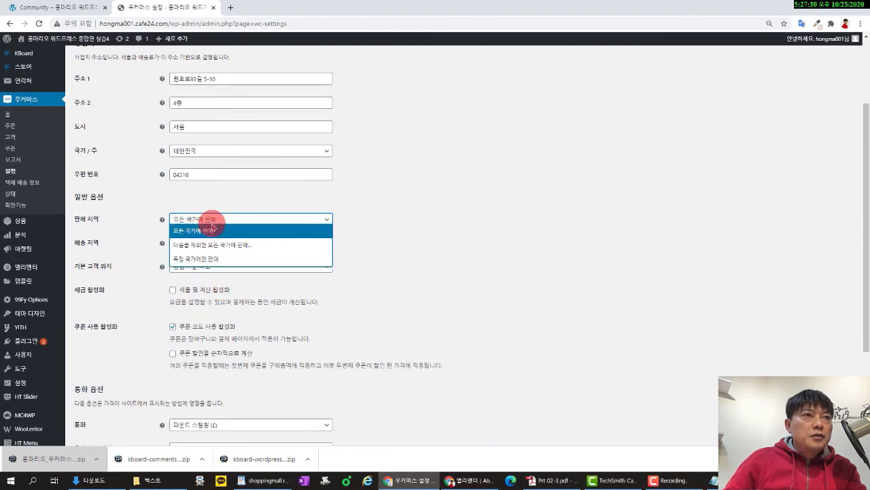
click(212, 260)
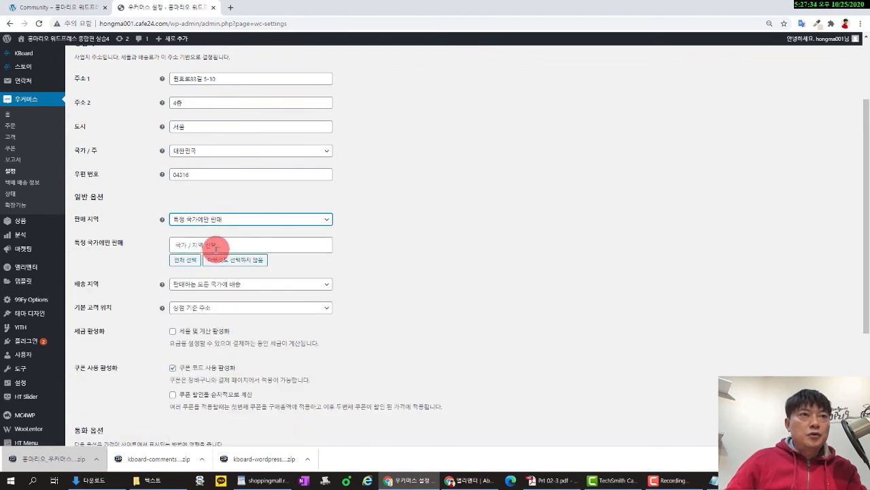
click(215, 248)
text(ㅏㄴ)
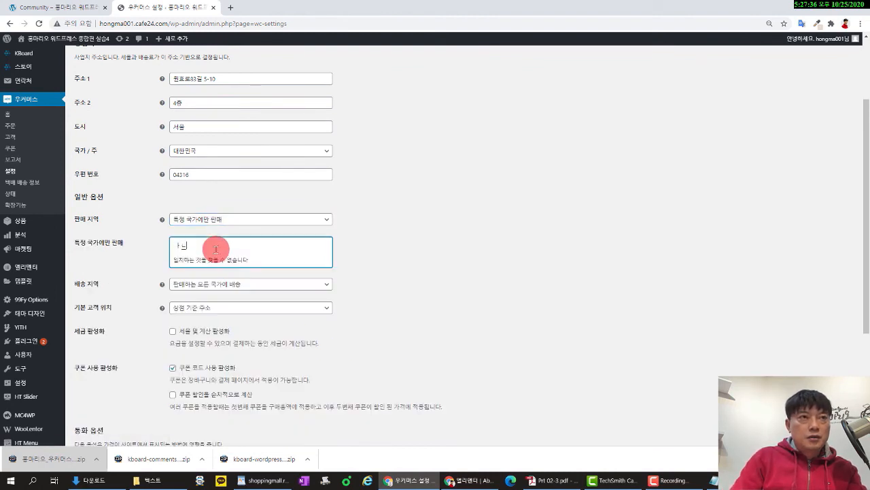
key(BackSpace)
key(BackSpace)
text(대한민국)
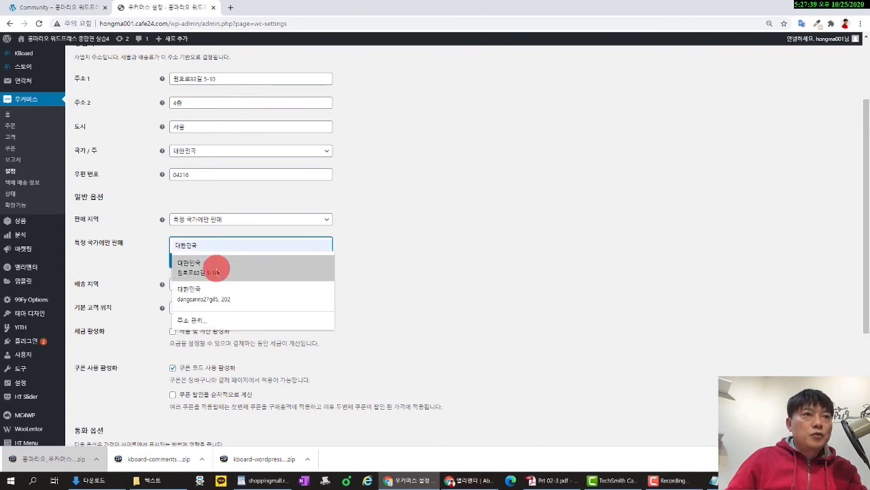
click(216, 271)
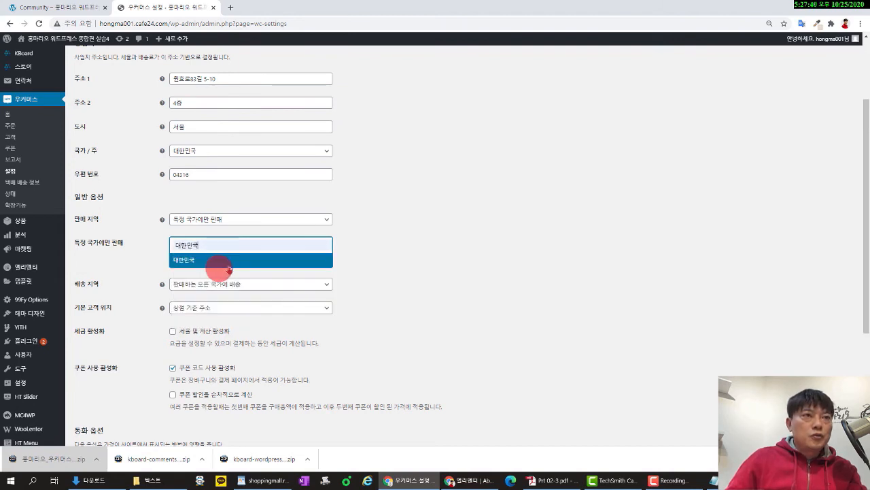
click(292, 260)
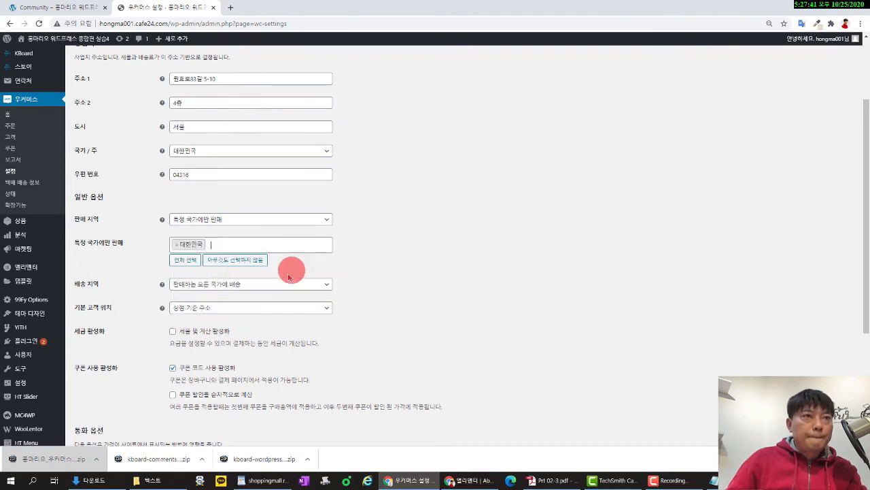
Set shipping locations to 'Ship to specific countries' with 대한민국 as the only country.
click(223, 286)
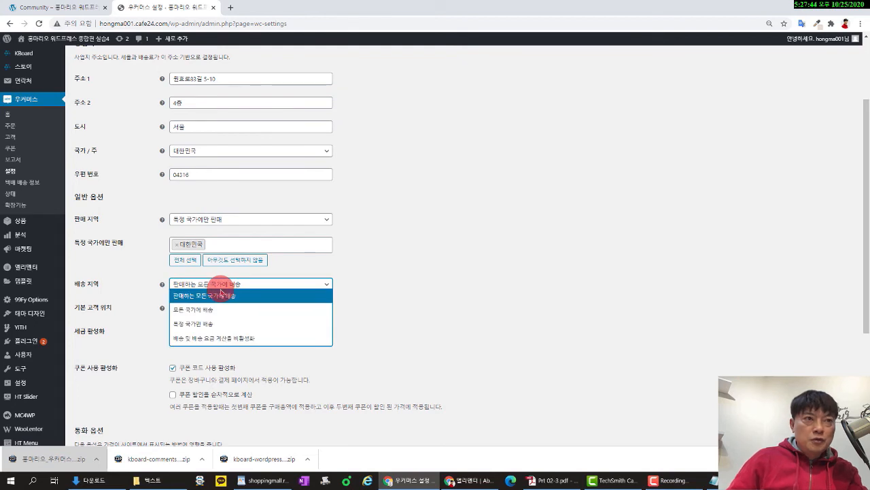
click(228, 322)
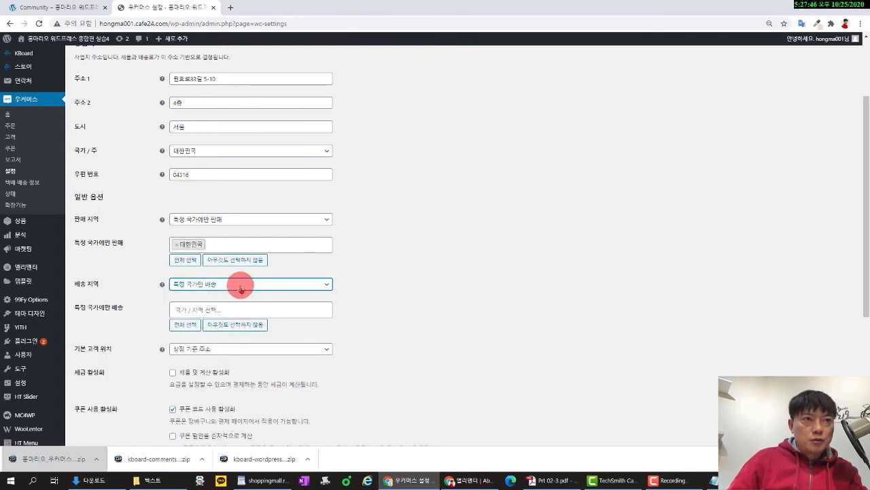
click(231, 310)
text(e)
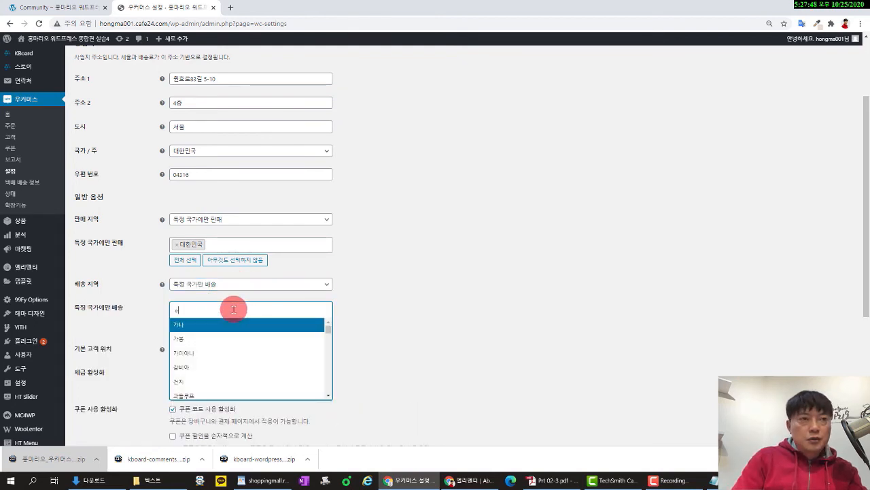
text(og)
key(BackSpace)
key(BackSpace)
key(BackSpace)
text(댛)
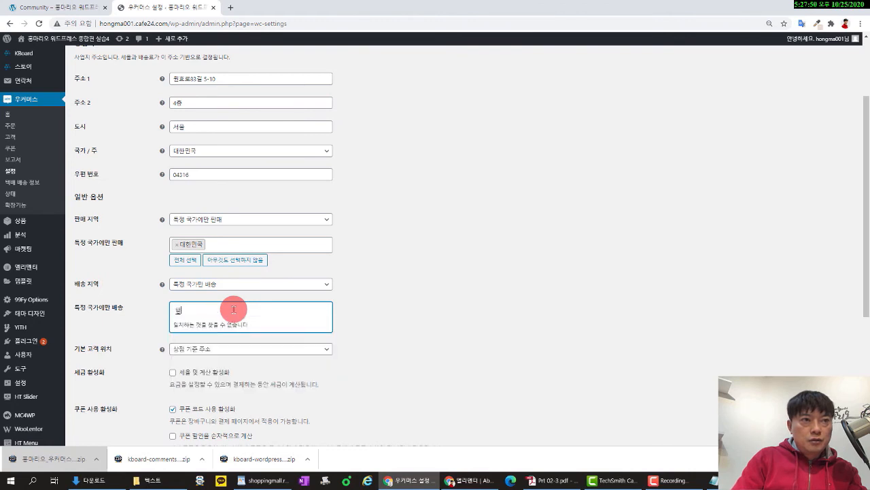
text(한)
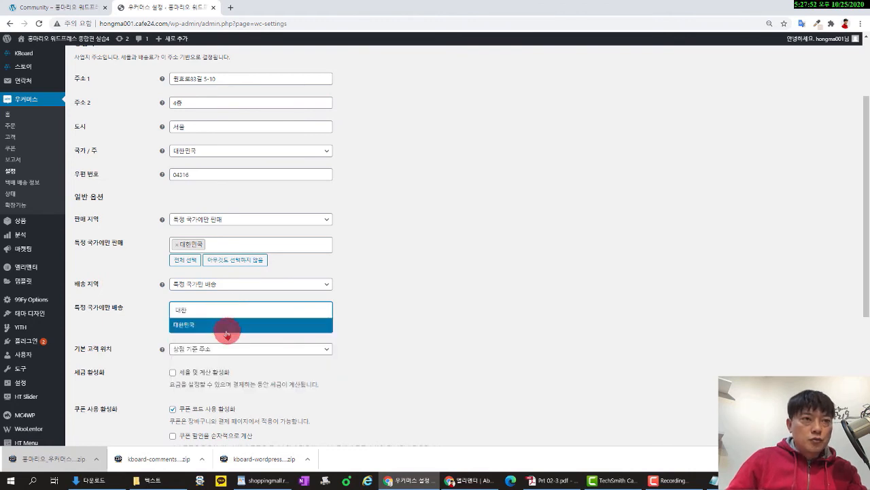
click(227, 333)
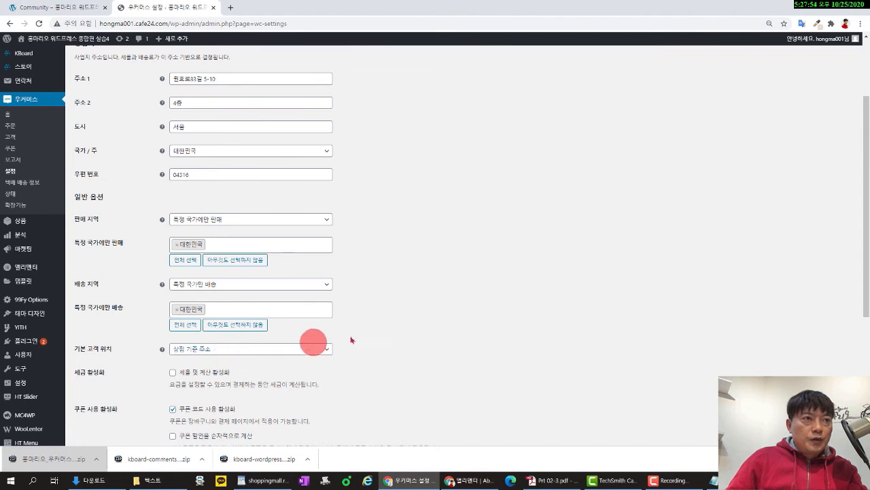
scroll(385, 327, down, 2)
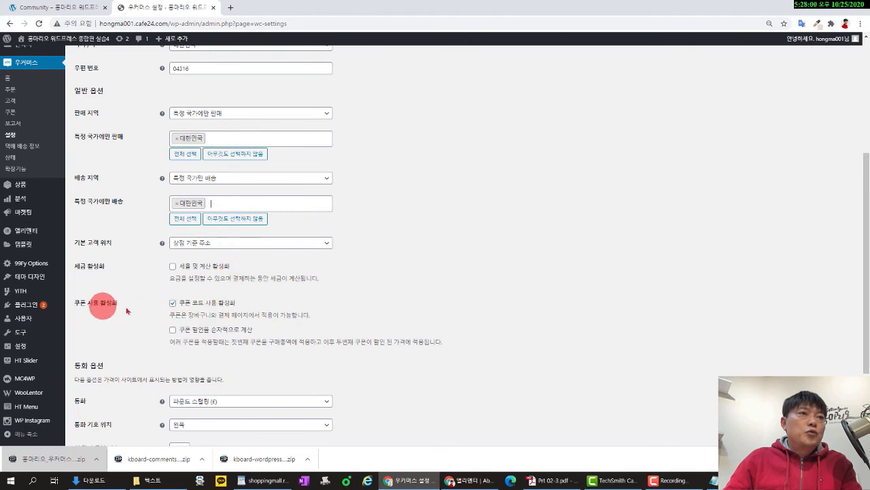
Turn off coupon codes, set currency to South Korean won (₩) with 0 decimals, and save.
click(173, 304)
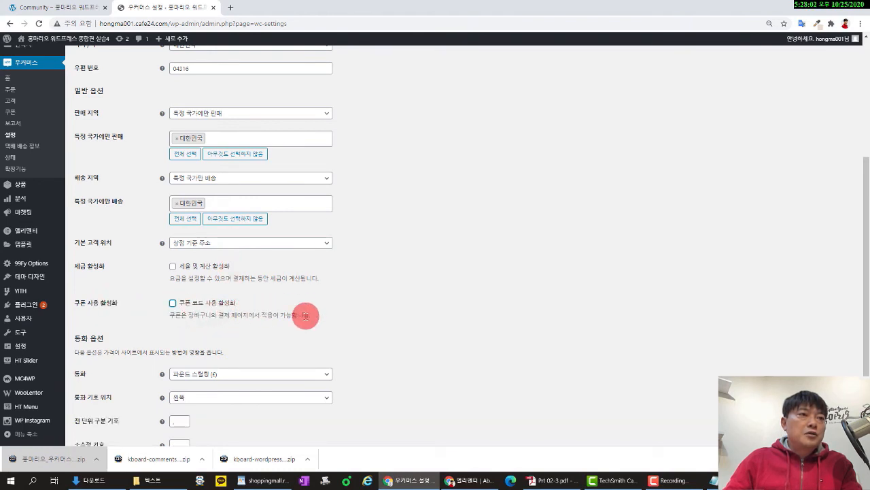
scroll(300, 309, down, 2)
click(273, 283)
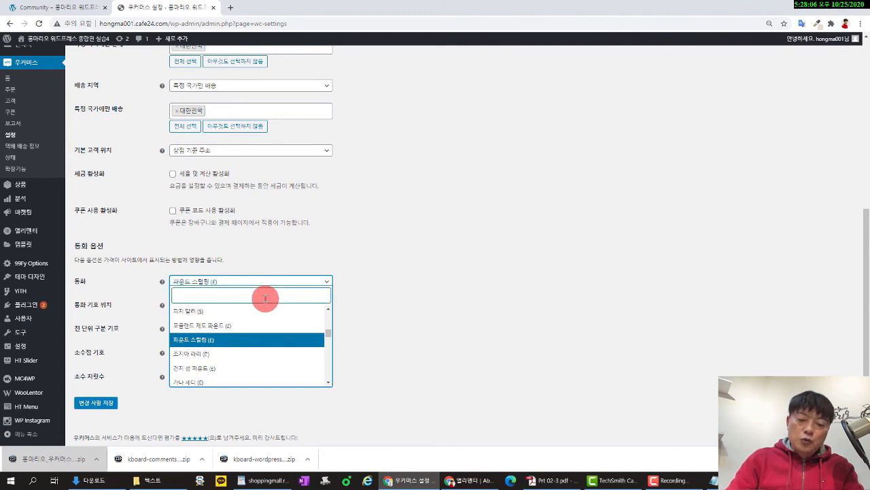
text(원화)
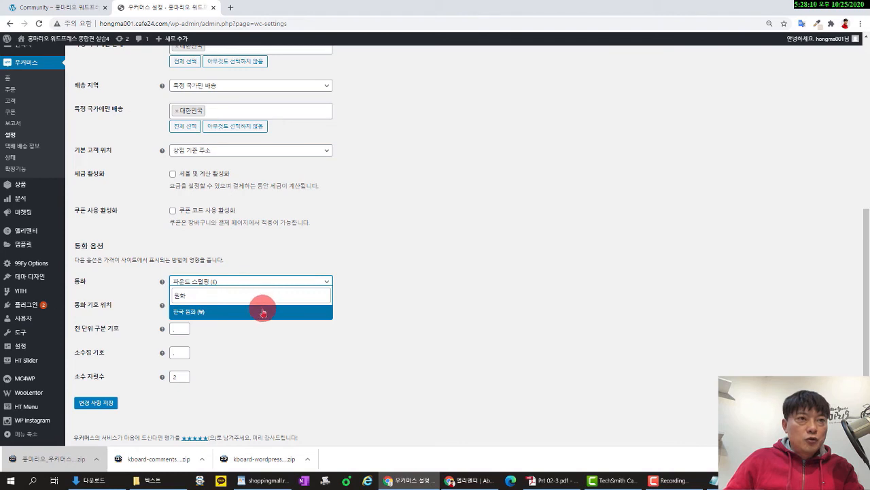
click(263, 312)
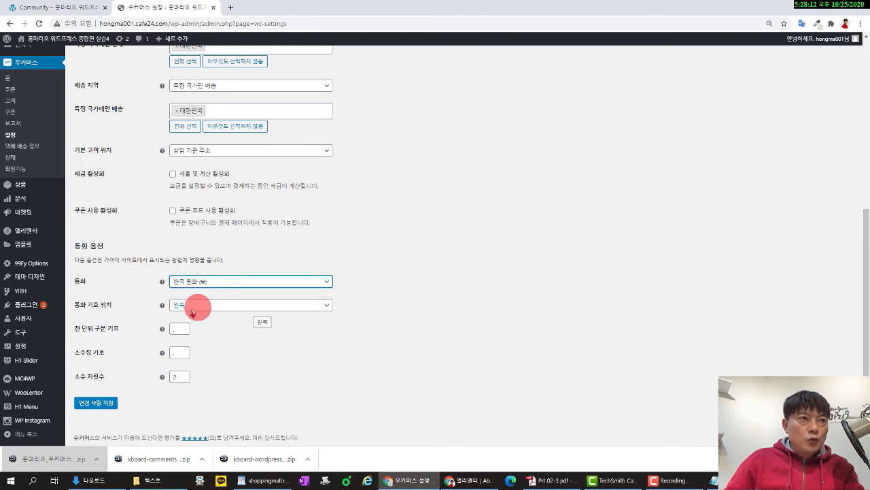
double_click(179, 377)
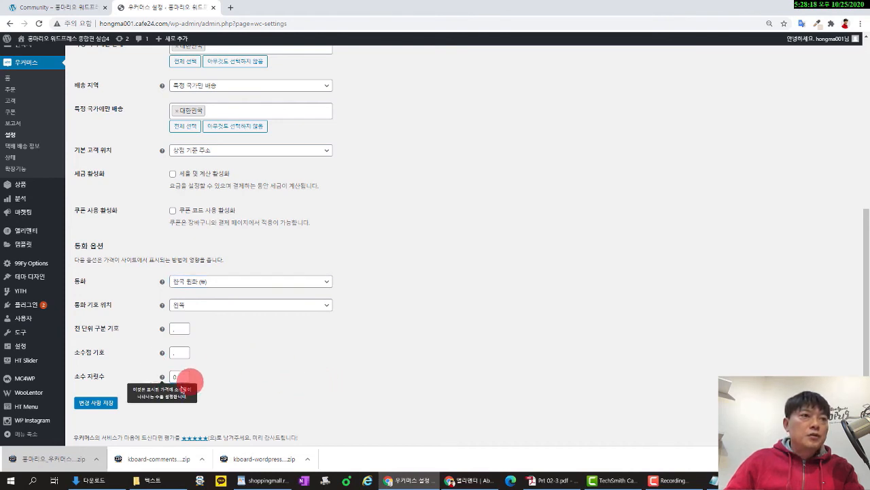
click(95, 402)
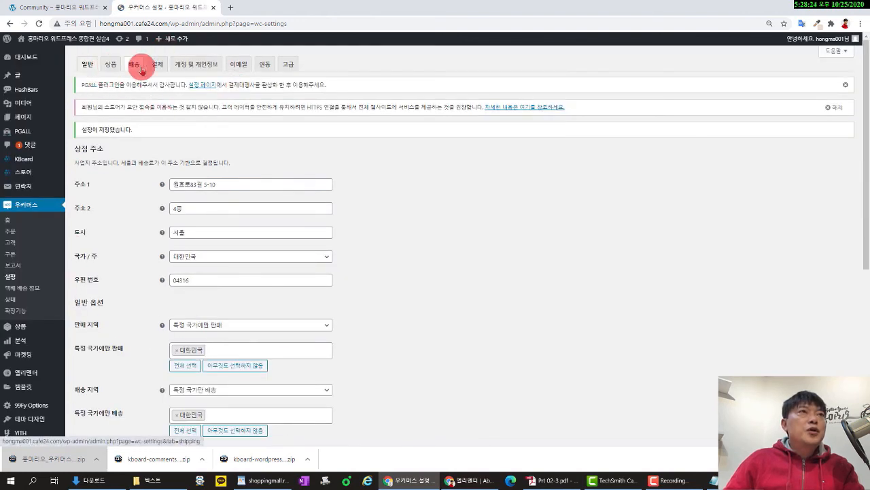
Look over the Products settings, then go to the still-empty Shipping zones settings.
click(112, 65)
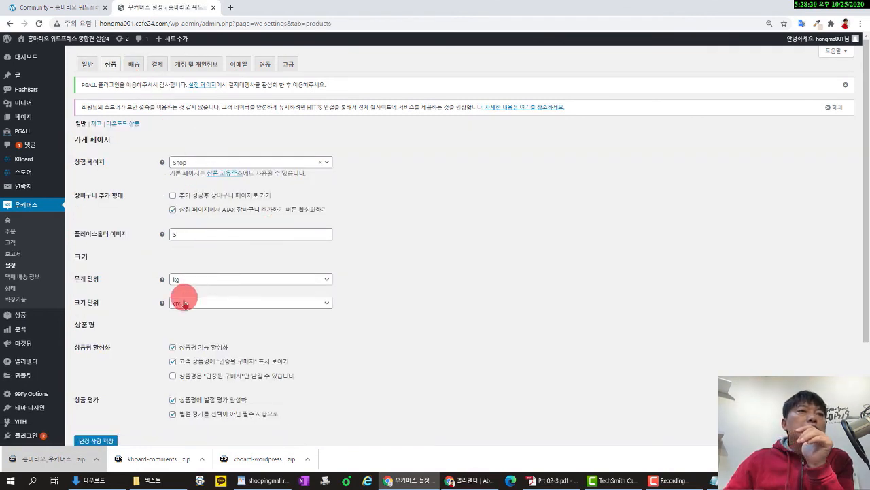
scroll(320, 333, down, 2)
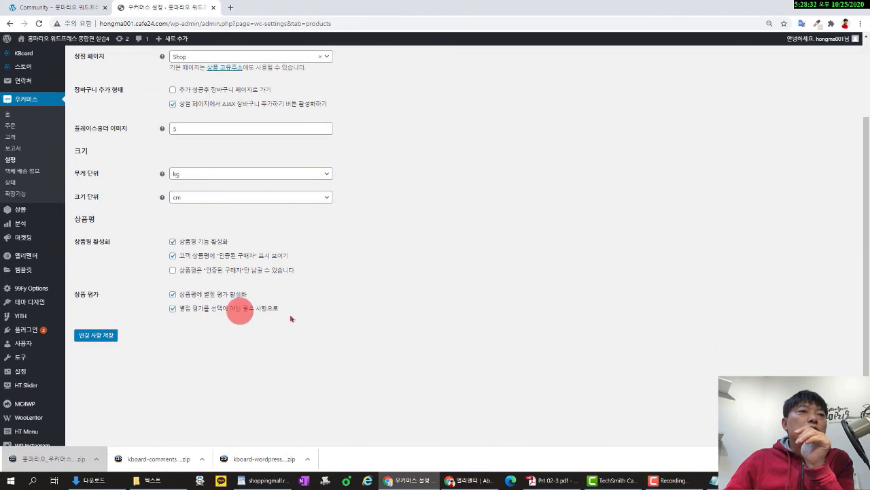
scroll(272, 312, up, 2)
click(134, 64)
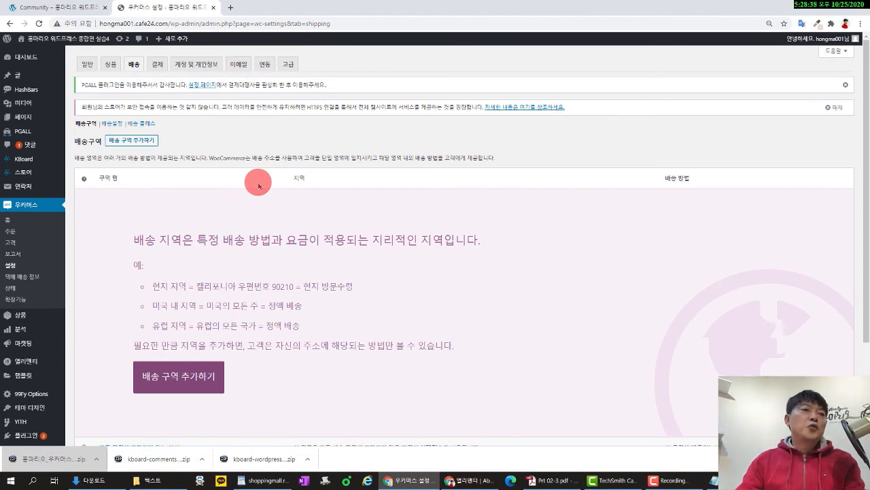
Create a new shipping zone with 대한민국 as its region.
scroll(284, 292, down, 2)
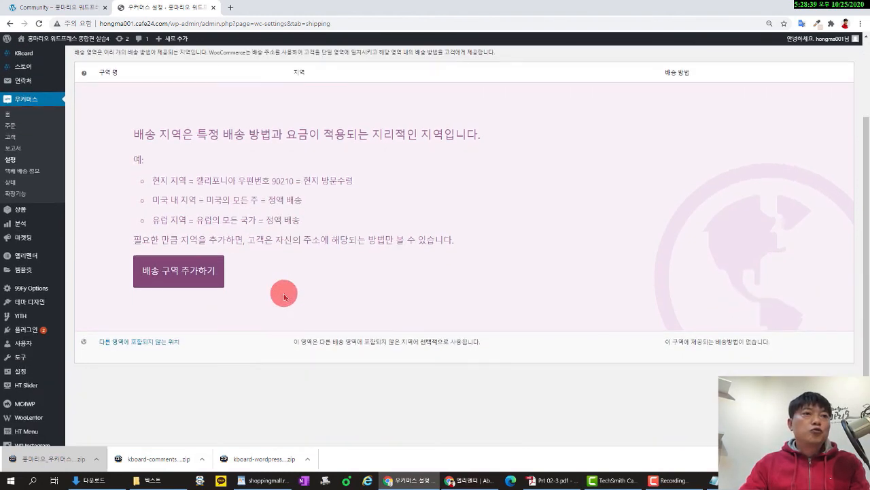
click(191, 283)
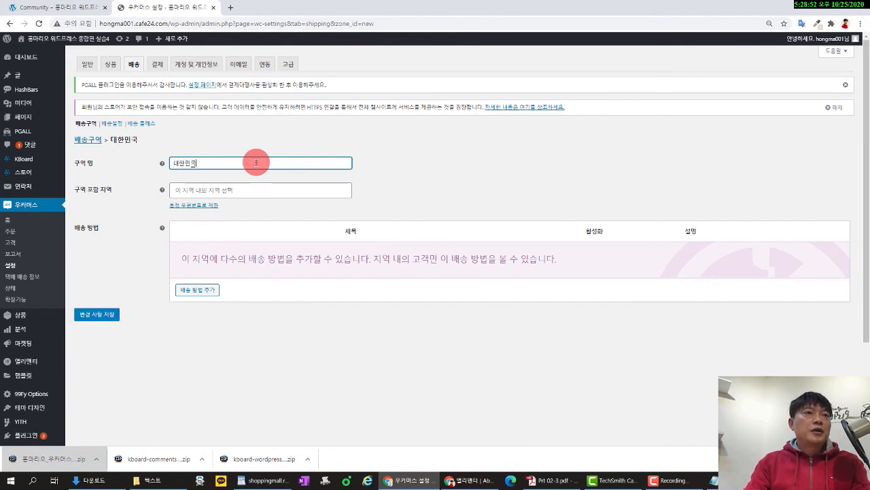
click(246, 189)
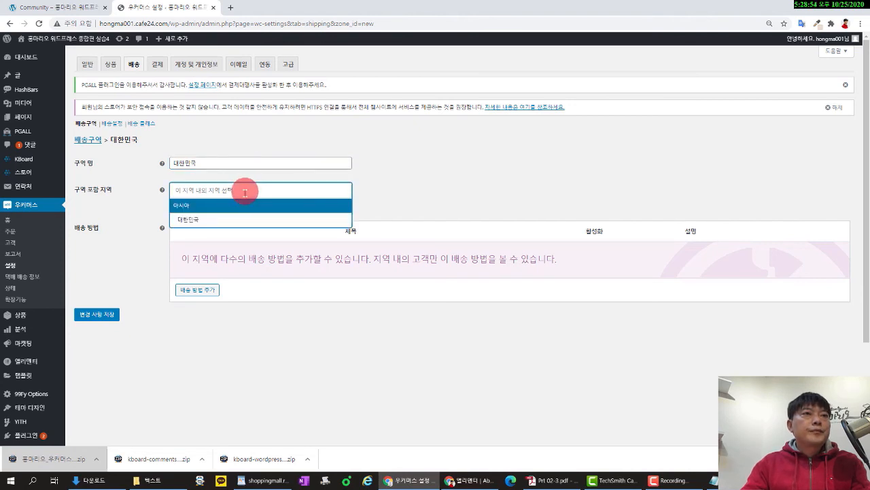
click(237, 220)
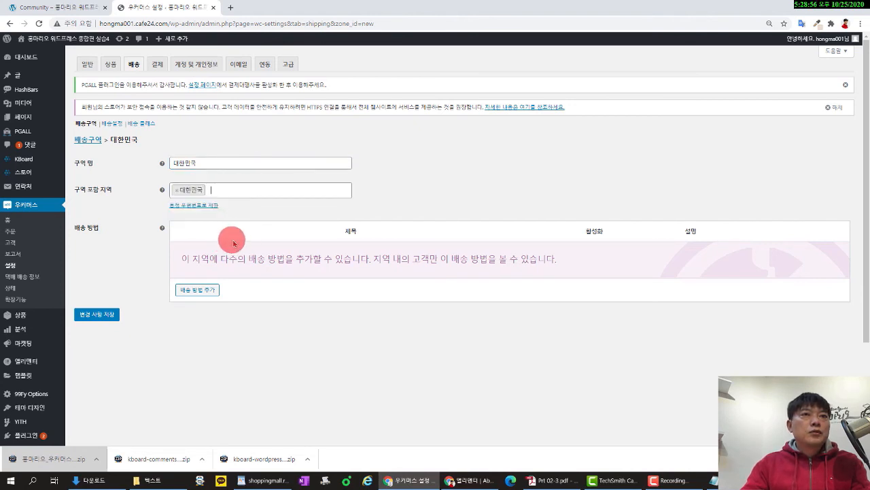
Add Flat rate and Free shipping methods to the 대한민국 zone.
click(198, 290)
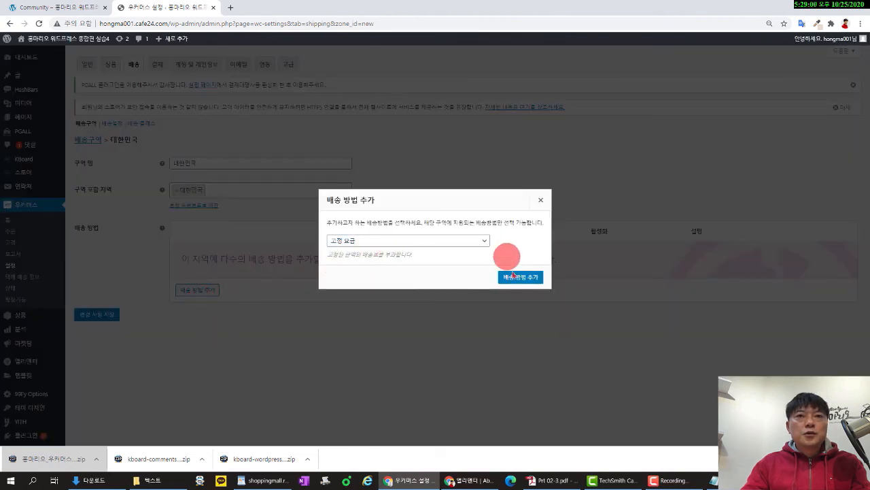
click(520, 282)
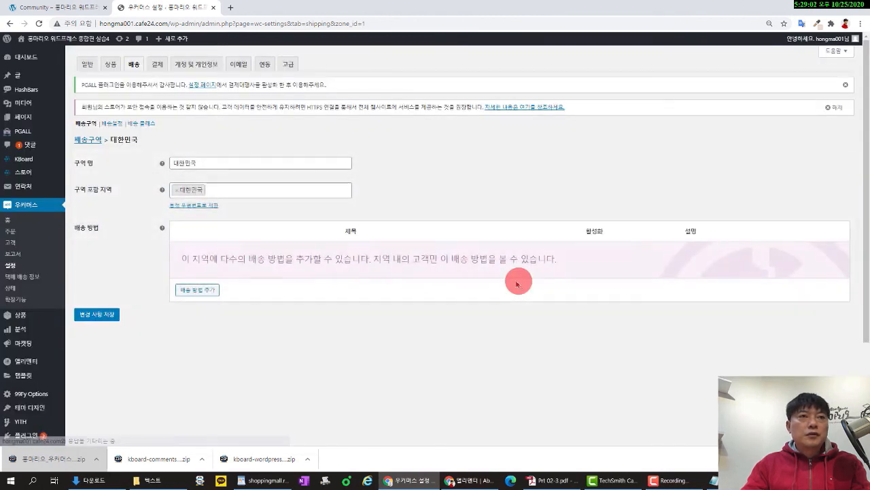
click(197, 293)
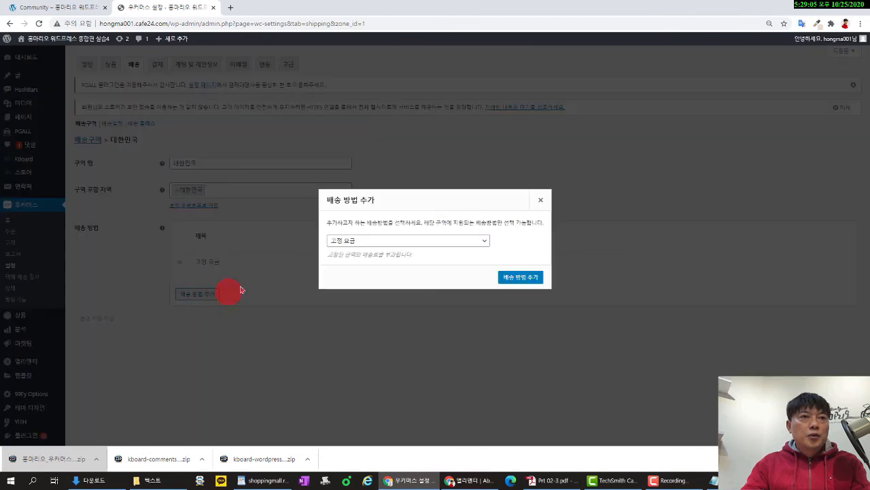
click(424, 244)
click(421, 261)
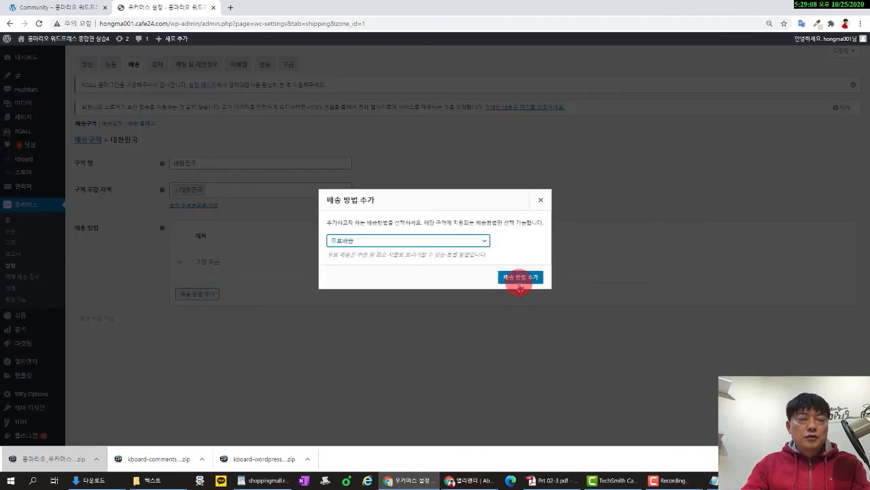
click(520, 276)
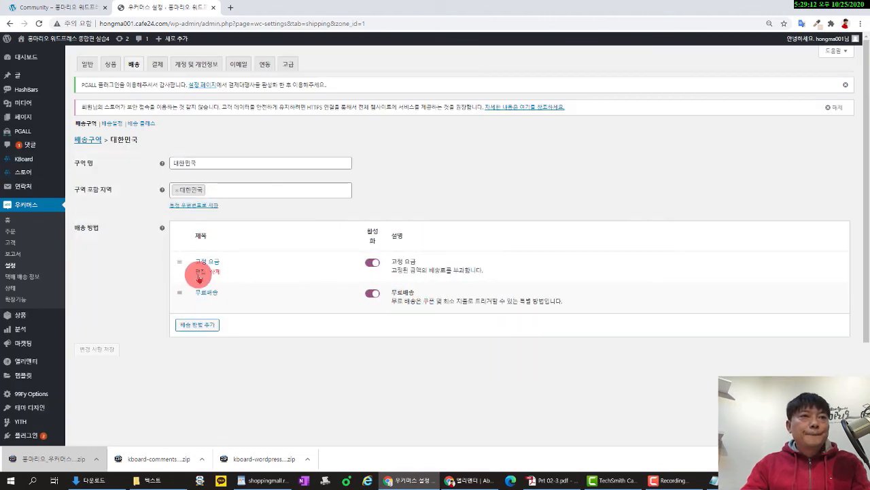
Set the flat rate cost to 2500, rename it 고정 요금(3만원이하), and save.
click(199, 272)
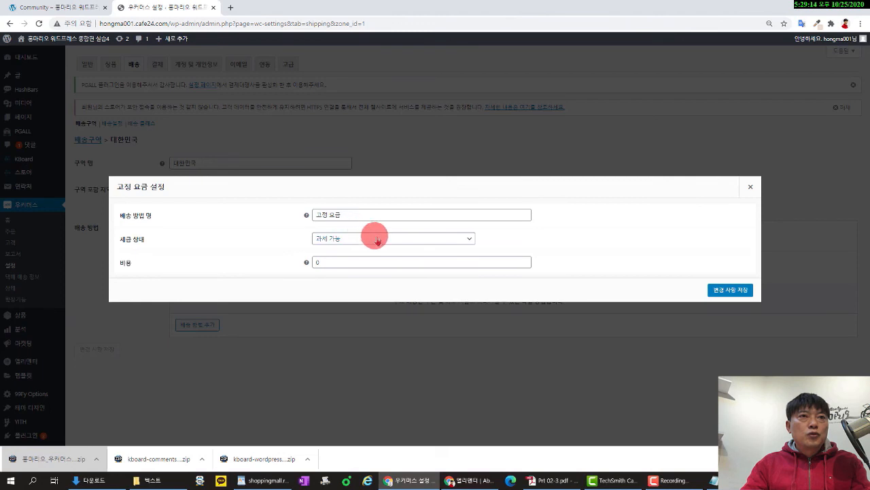
click(369, 262)
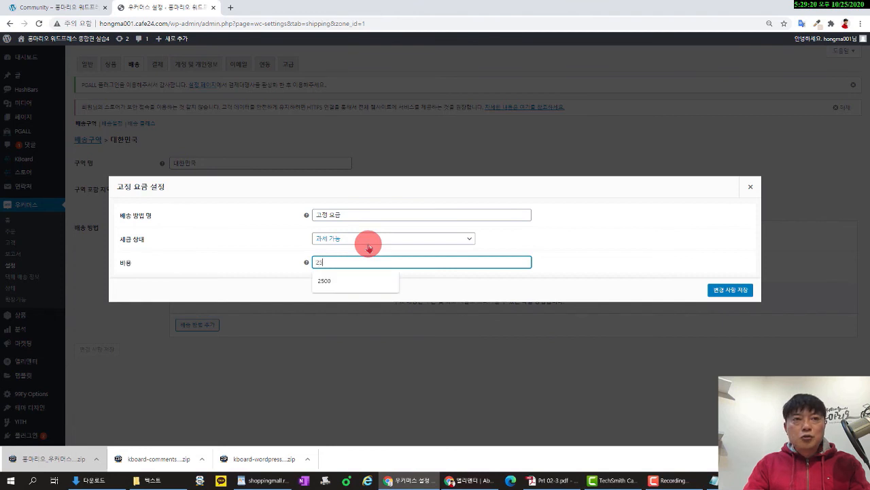
click(446, 200)
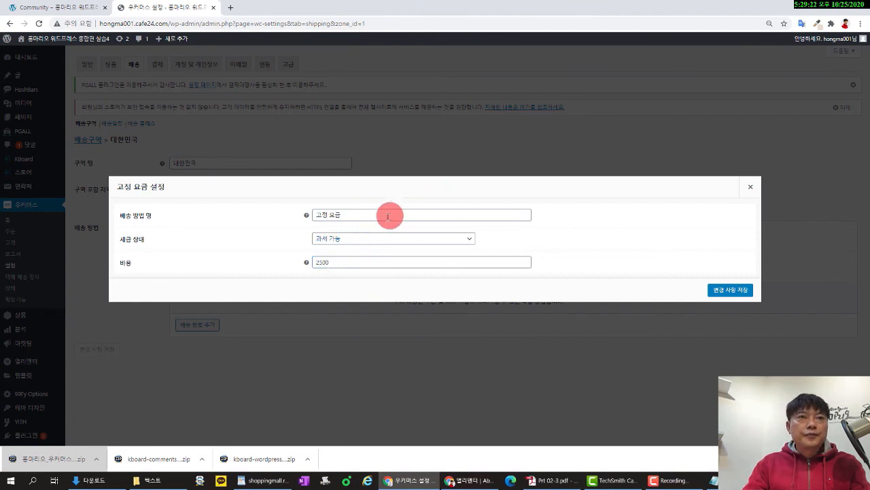
click(385, 215)
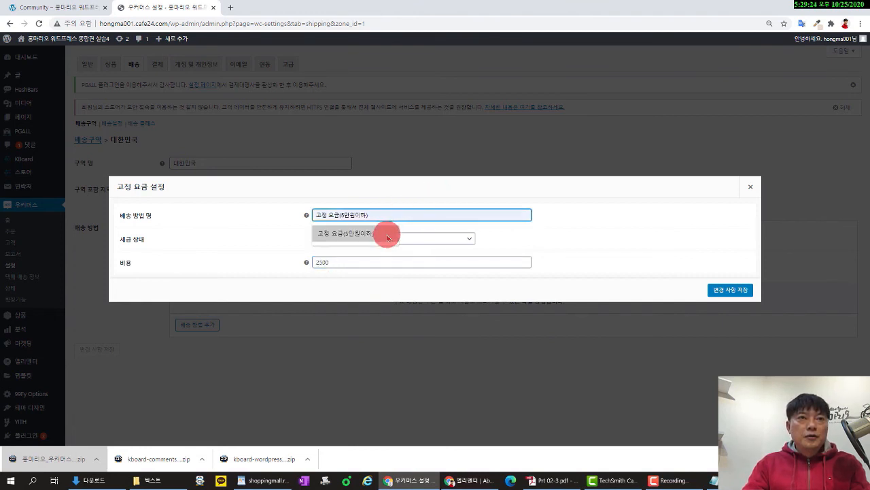
click(387, 234)
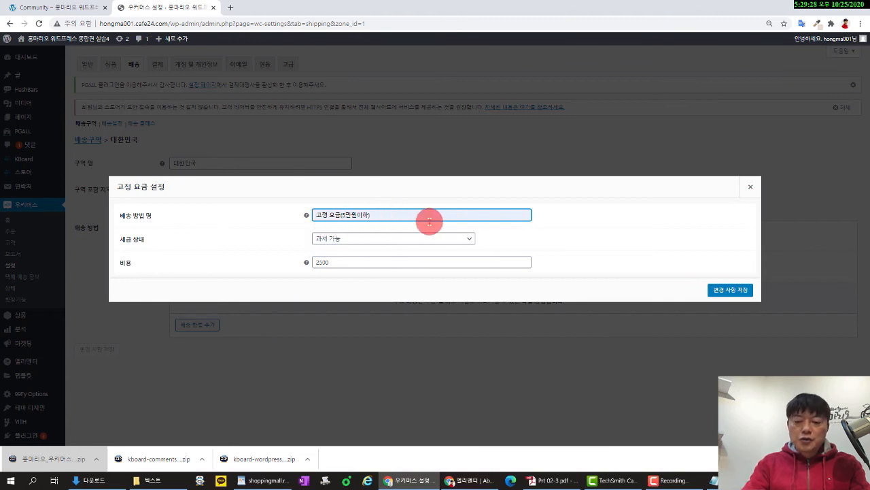
key(Left)
key(Left)
key(Left)
key(Left)
key(Left)
key(BackSpace)
text(3)
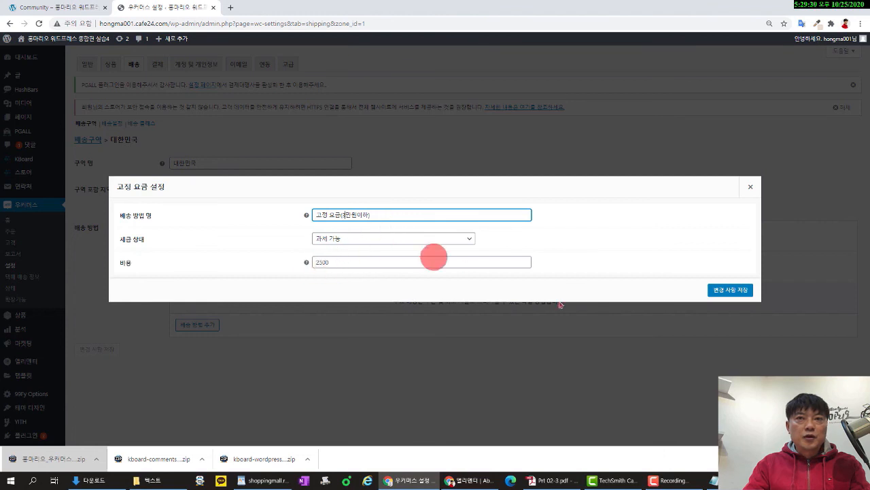
click(732, 296)
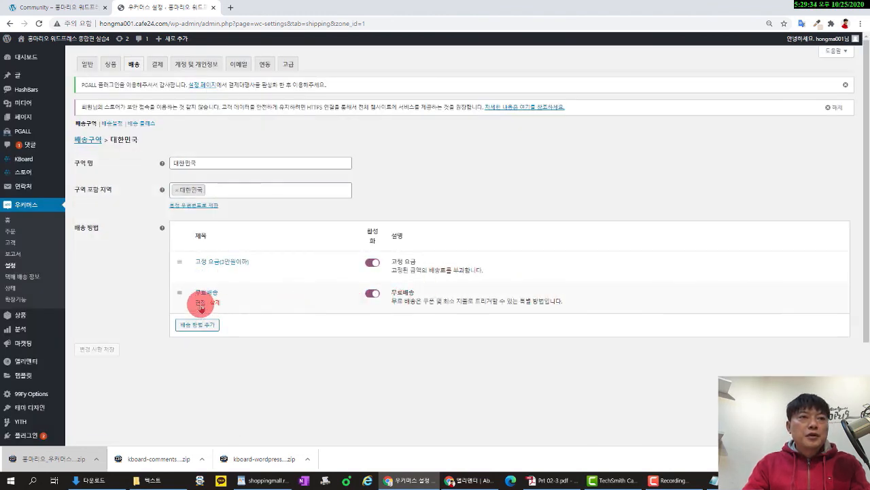
click(200, 302)
Make free shipping require a minimum order amount of 30000 and save it.
click(367, 227)
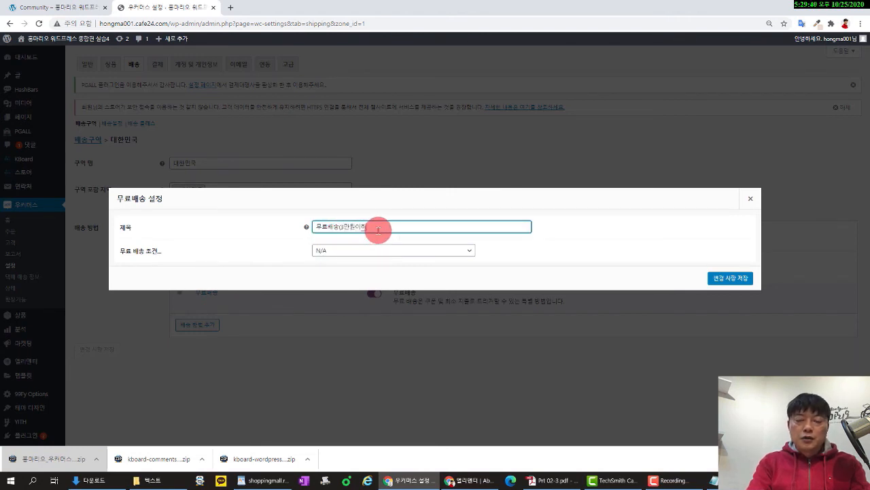
click(730, 278)
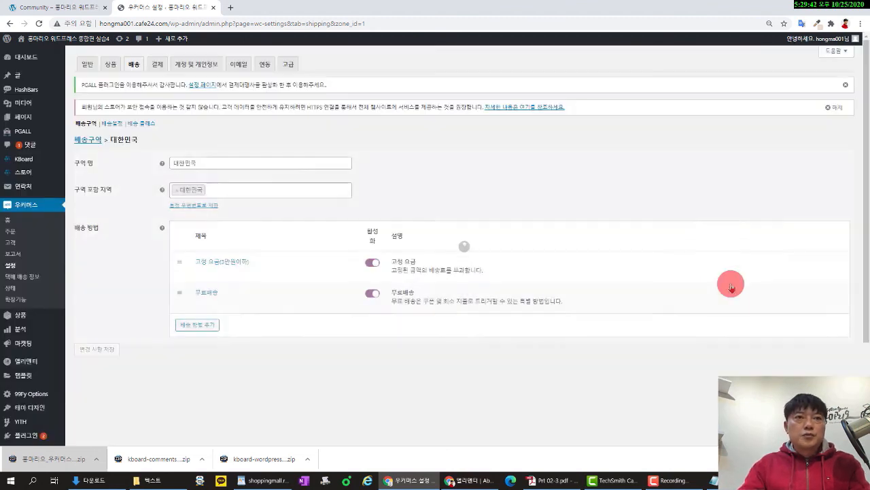
click(201, 302)
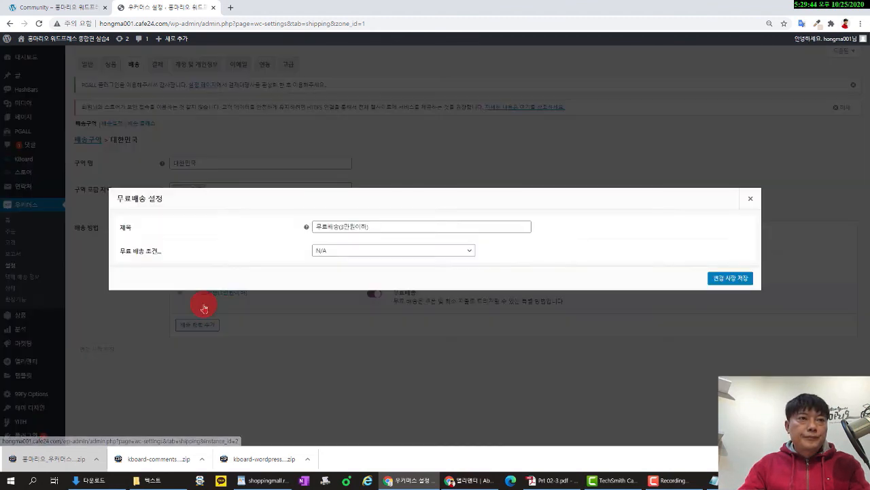
click(357, 251)
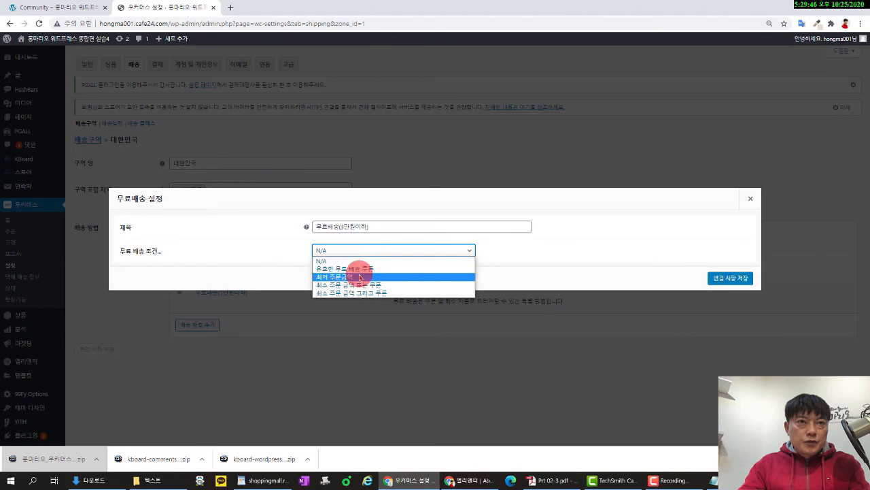
click(360, 277)
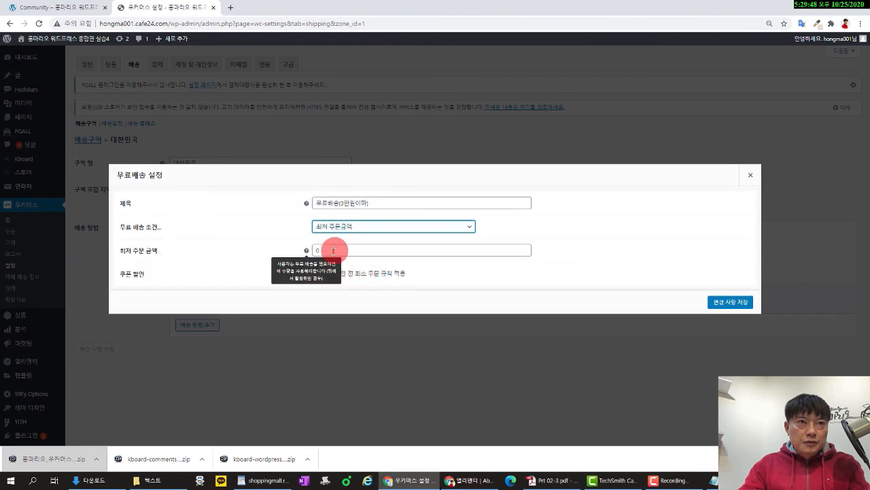
double_click(334, 250)
text(3000)
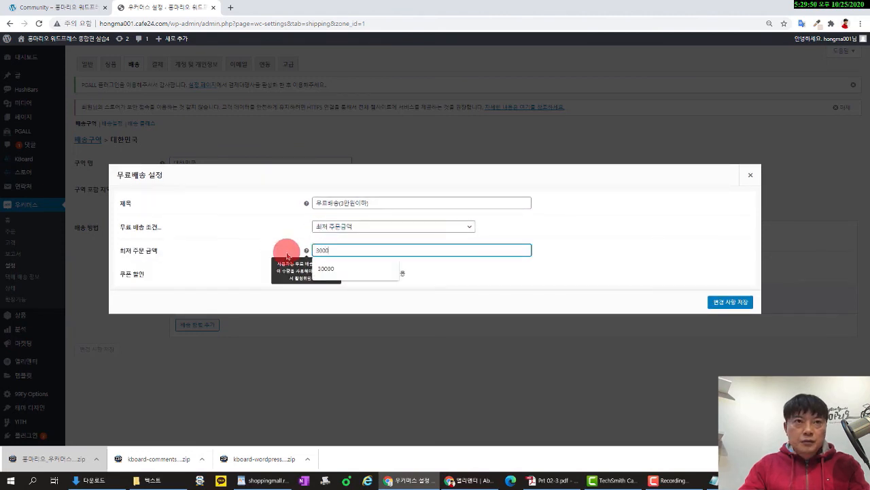
text(0)
click(731, 302)
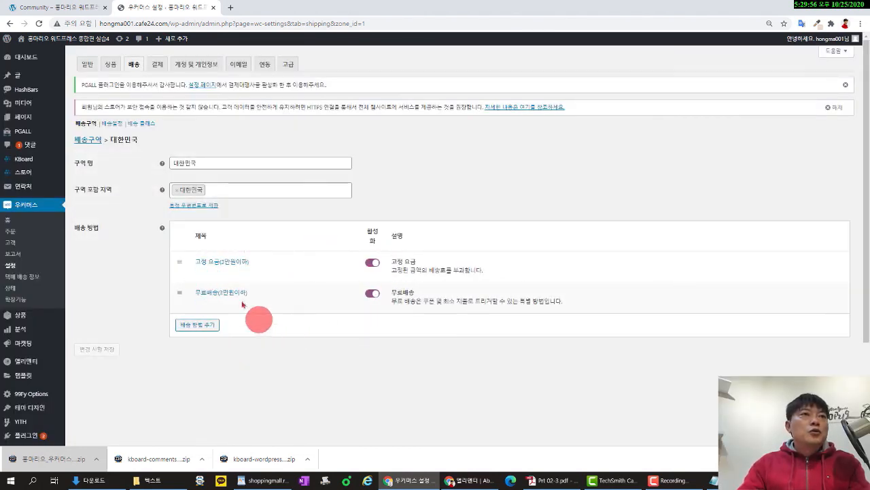
click(157, 64)
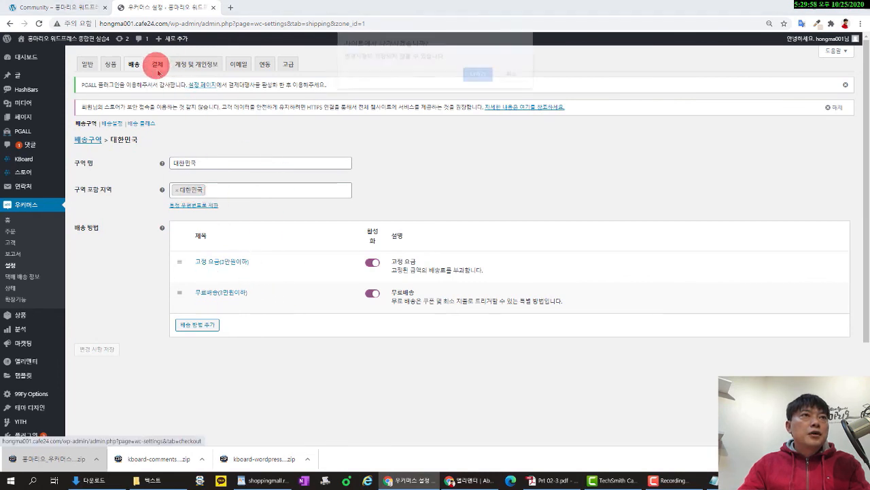
Leave the shipping page for the PGALL plugin and accept its terms of use.
click(514, 75)
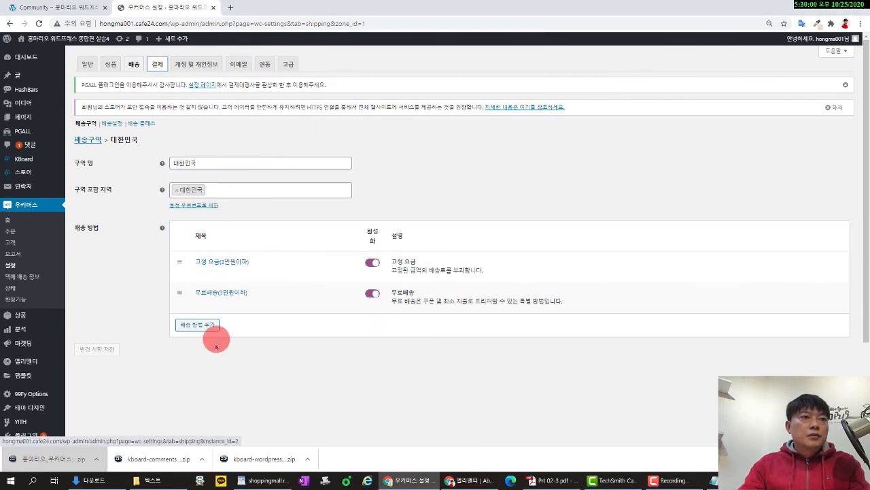
scroll(214, 340, down, 2)
scroll(165, 261, up, 2)
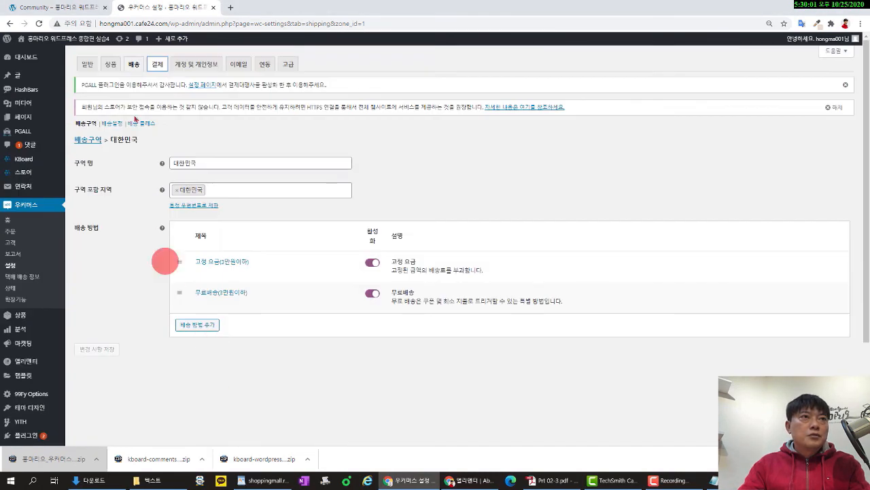
click(157, 64)
click(513, 89)
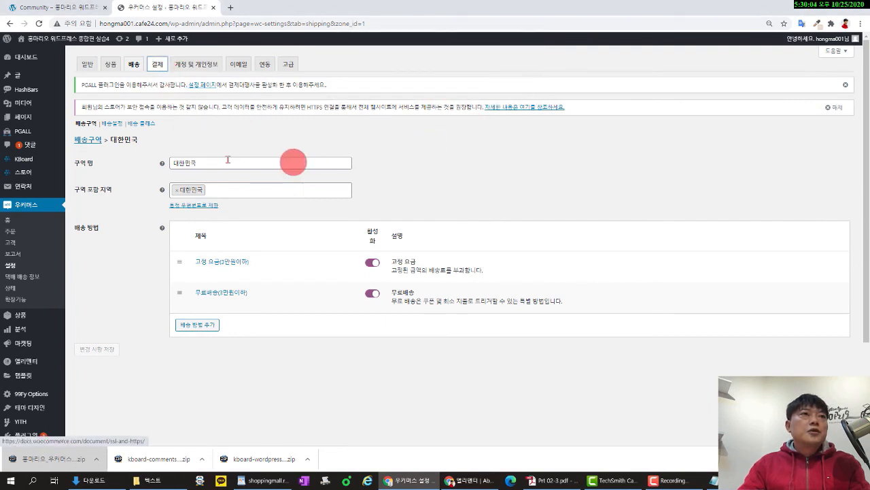
click(41, 135)
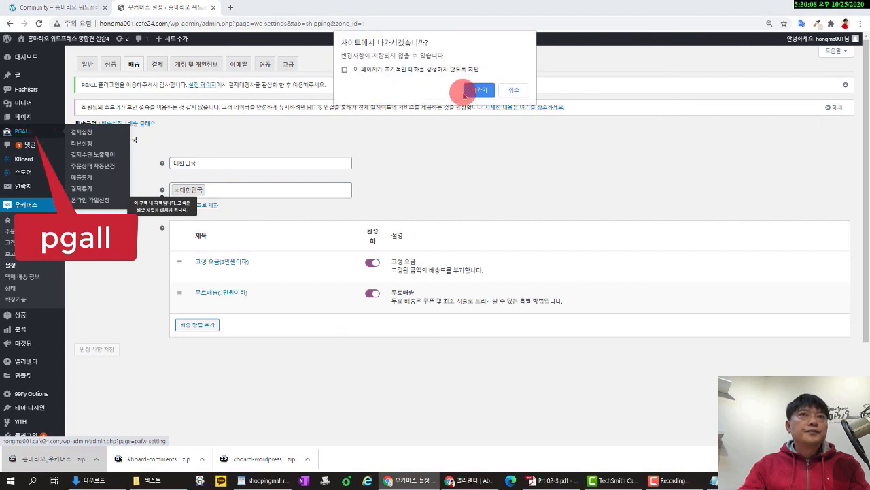
click(477, 93)
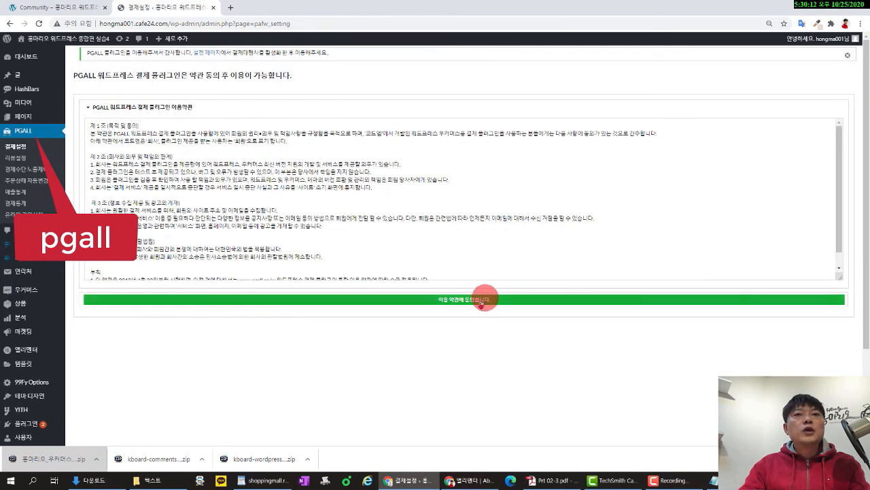
click(478, 304)
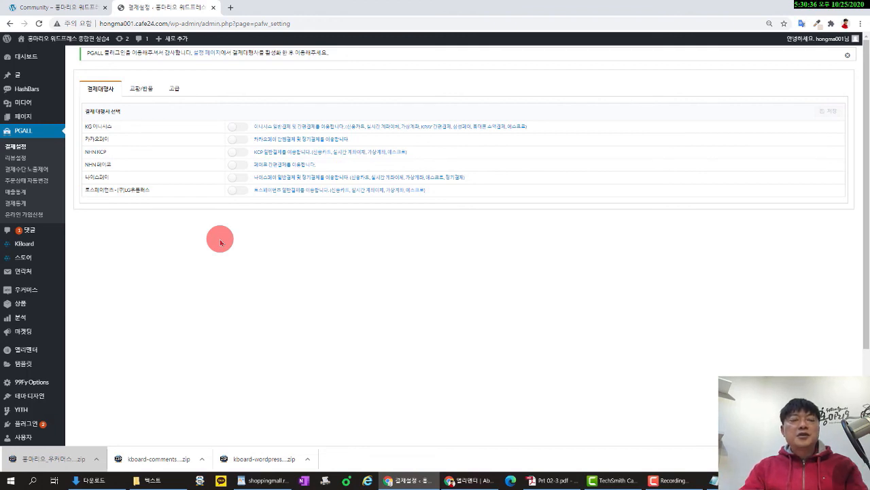
Switch on KG 이니시스, save, and open its detailed settings.
click(245, 128)
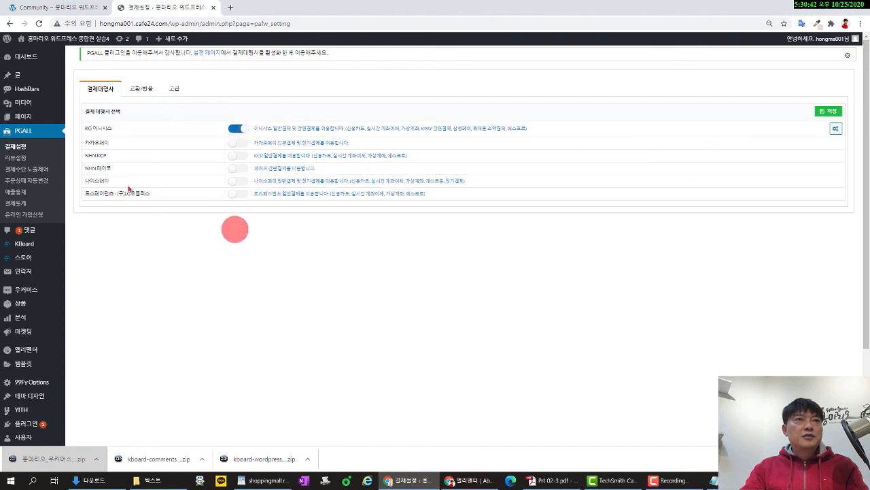
click(831, 112)
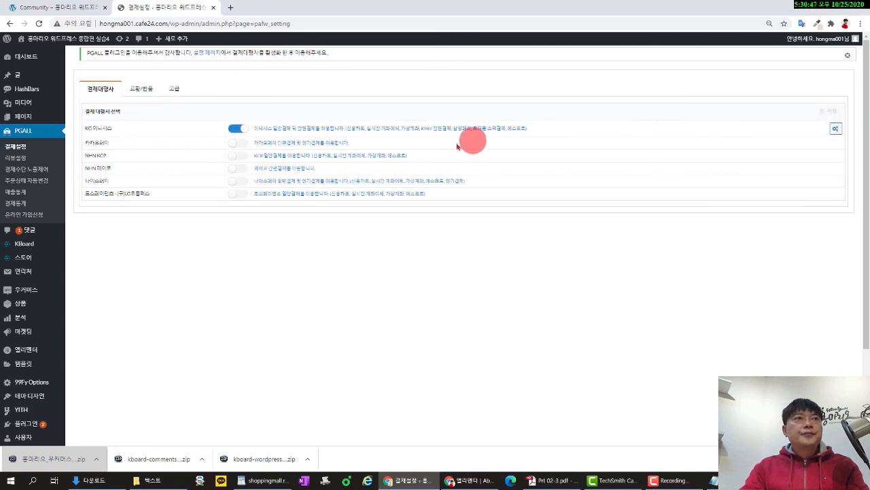
click(835, 128)
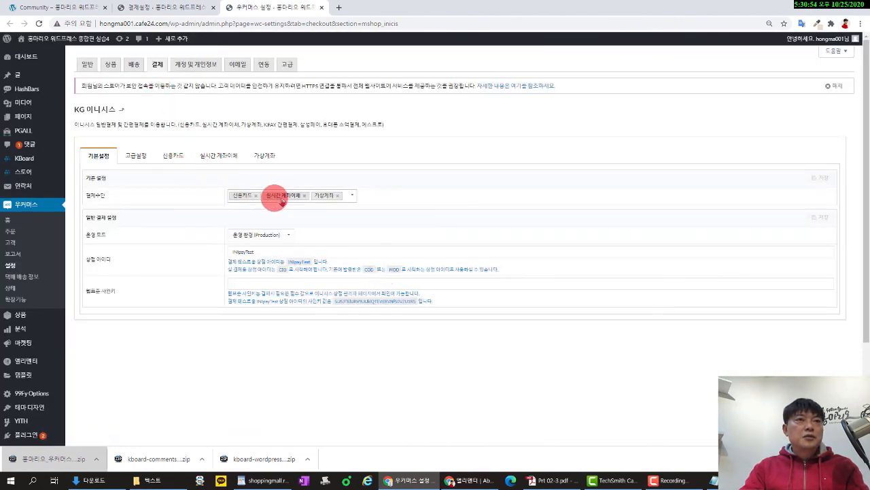
Remove 가상계좌 and 실시간 계좌이체 so KG 이니시스 offers only 신용카드, then save.
click(337, 196)
click(305, 197)
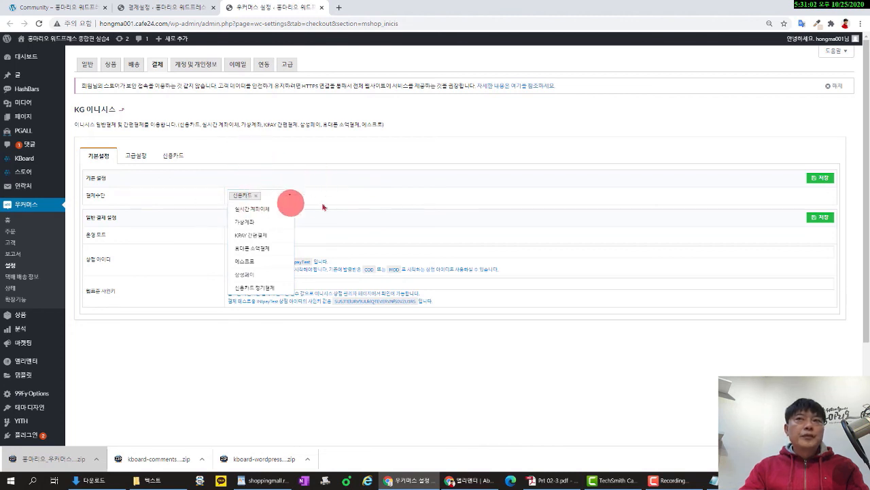
click(289, 198)
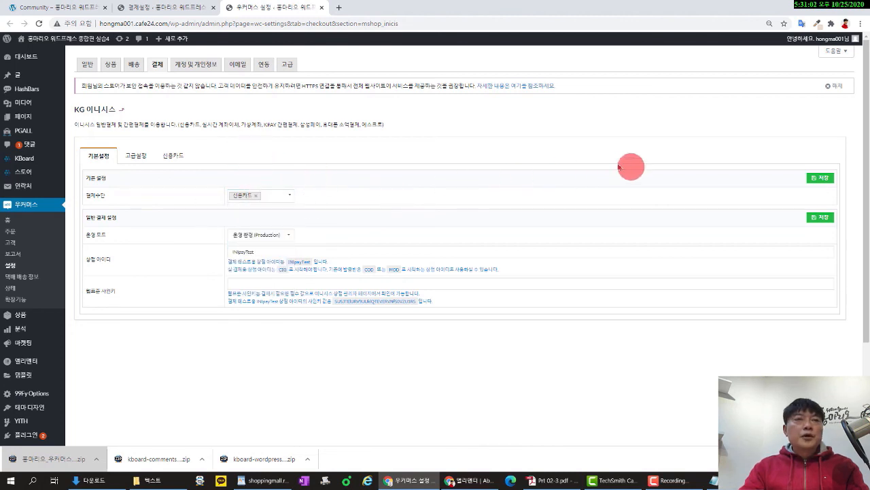
click(822, 177)
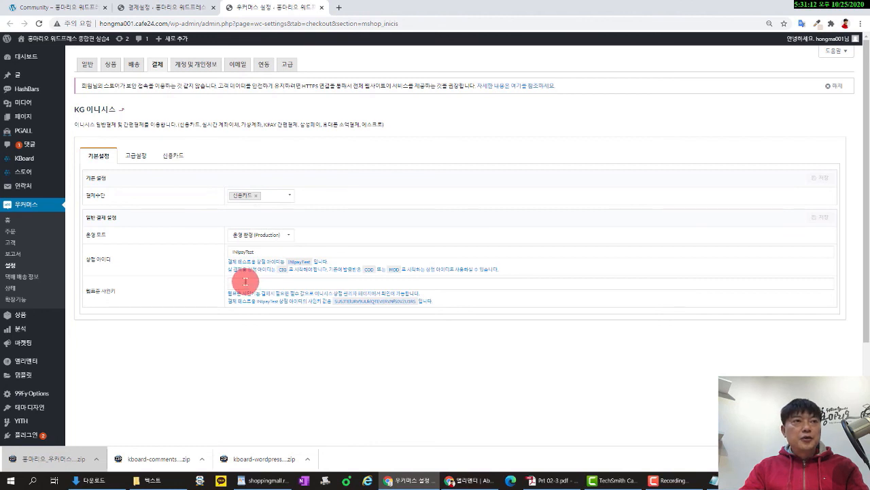
Allow 2개월 and 3개월 installments for KG 이니시스 credit cards and save.
click(175, 157)
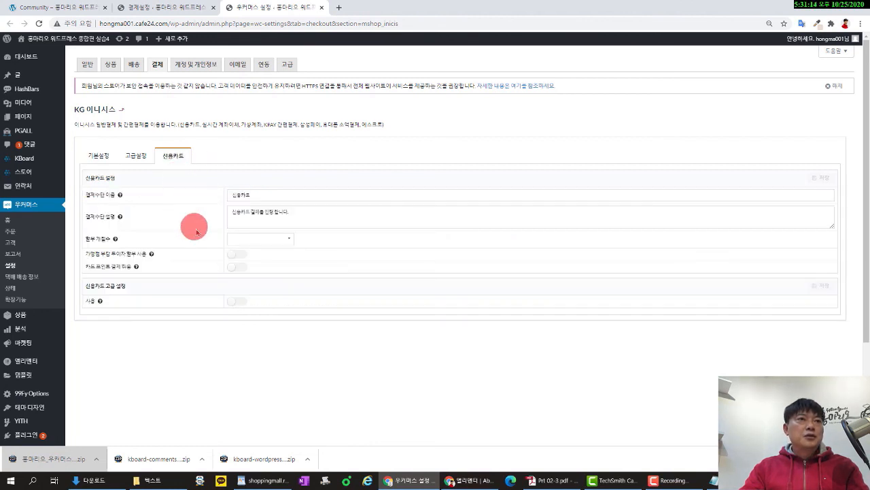
click(281, 239)
click(260, 253)
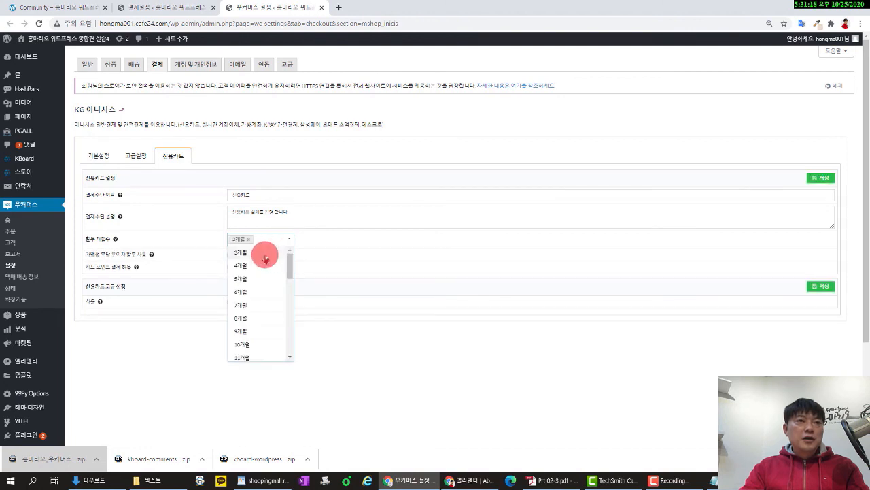
click(265, 255)
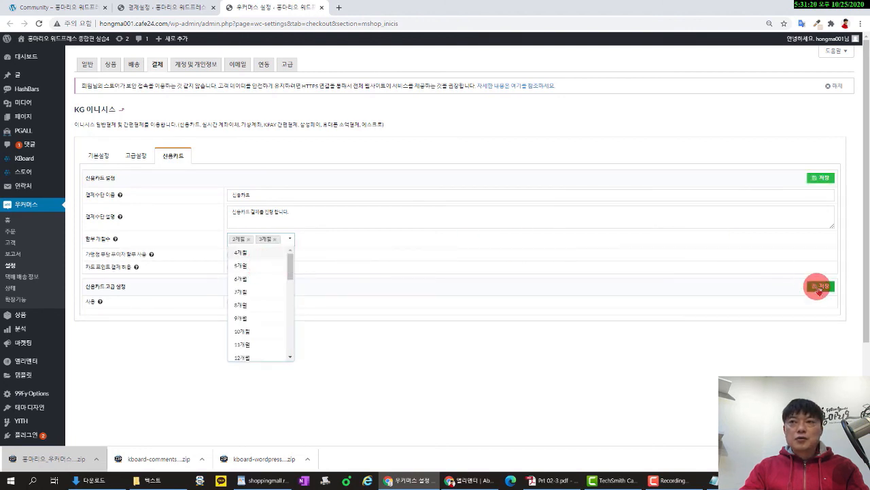
click(823, 178)
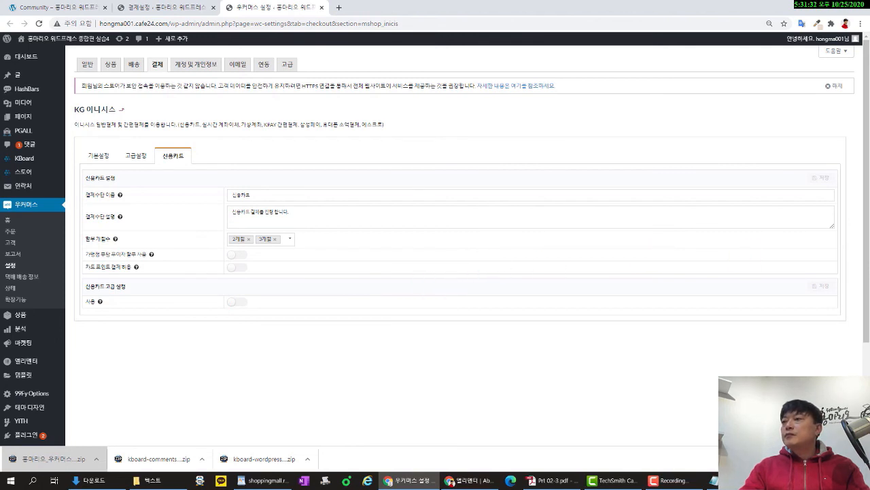
key(alt+Tab)
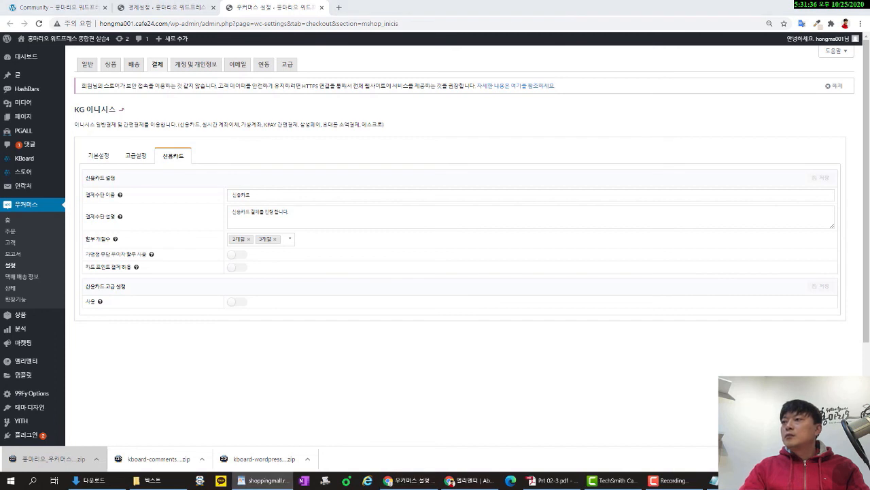
Stop auto-generating usernames for new accounts in account and privacy settings, and save.
click(190, 64)
click(514, 75)
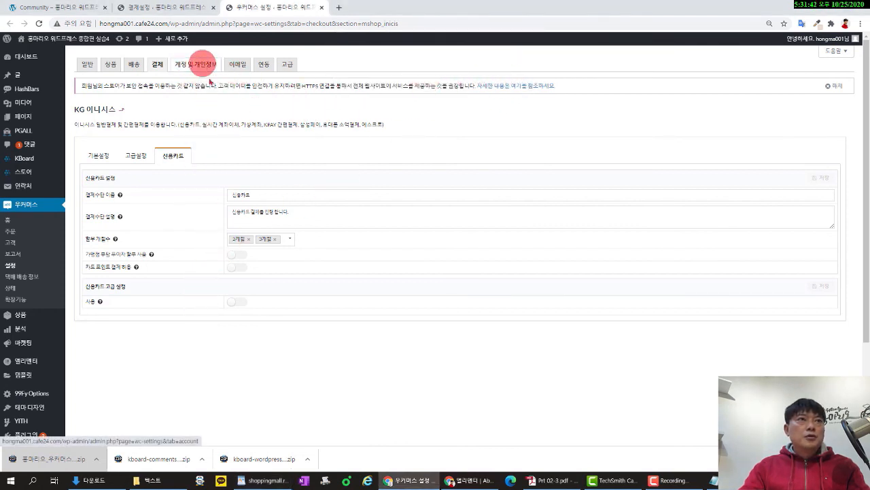
click(199, 64)
click(480, 91)
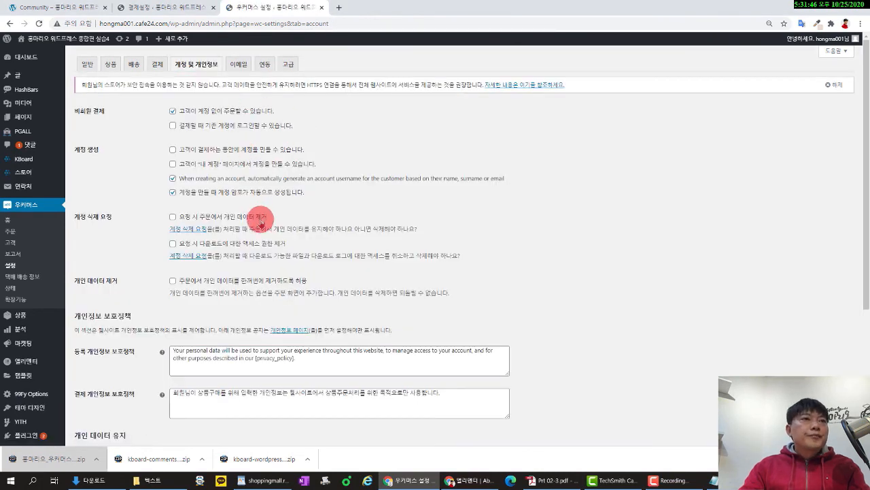
click(172, 179)
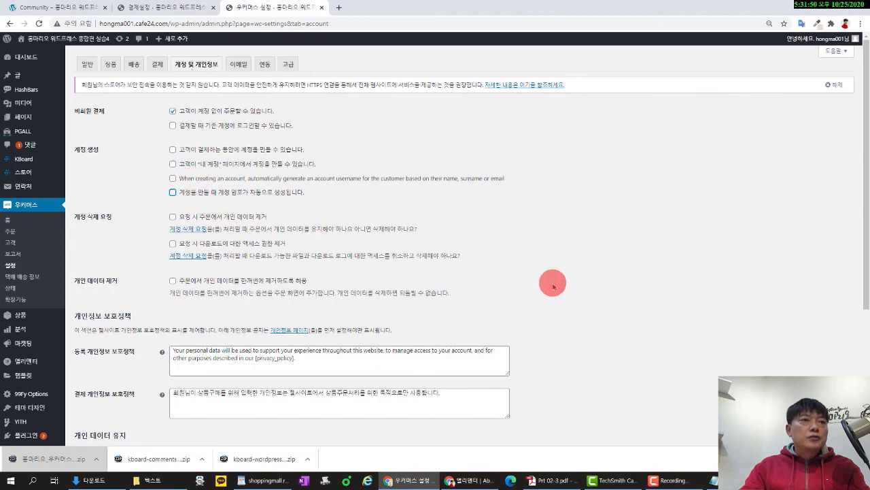
scroll(553, 285, down, 3)
click(103, 404)
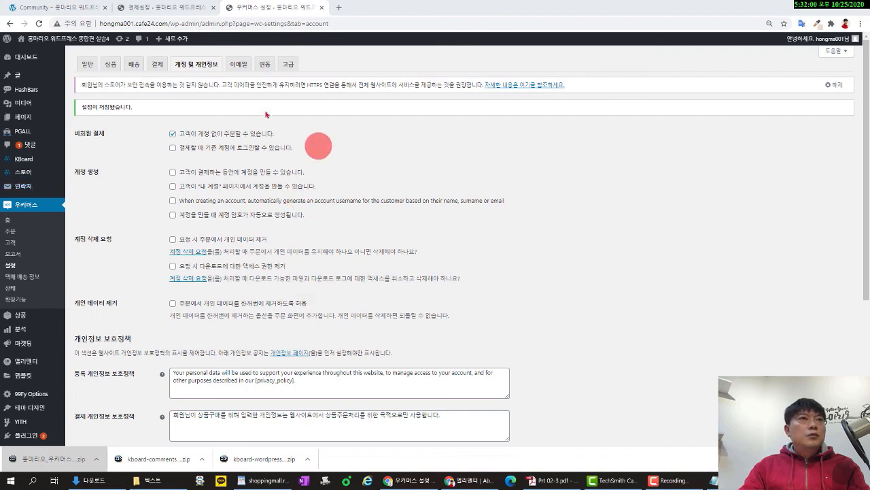
click(237, 68)
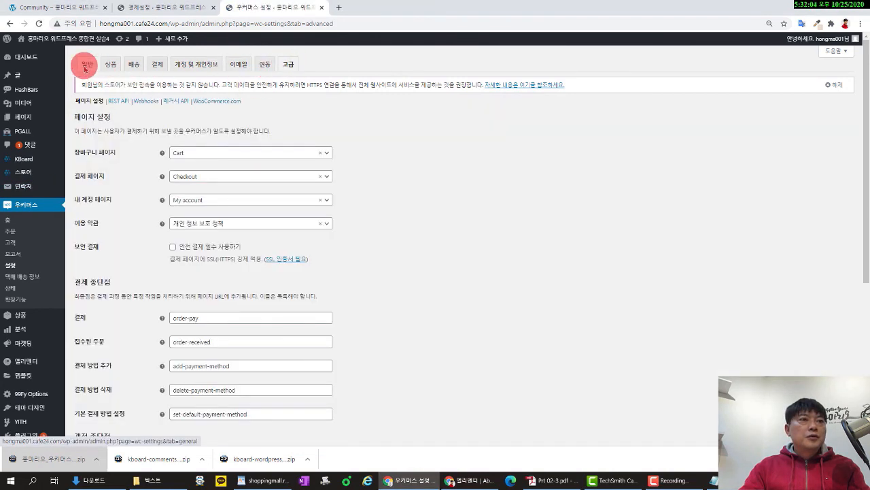
Move through General and Shipping to the Payments tab's method list.
click(85, 64)
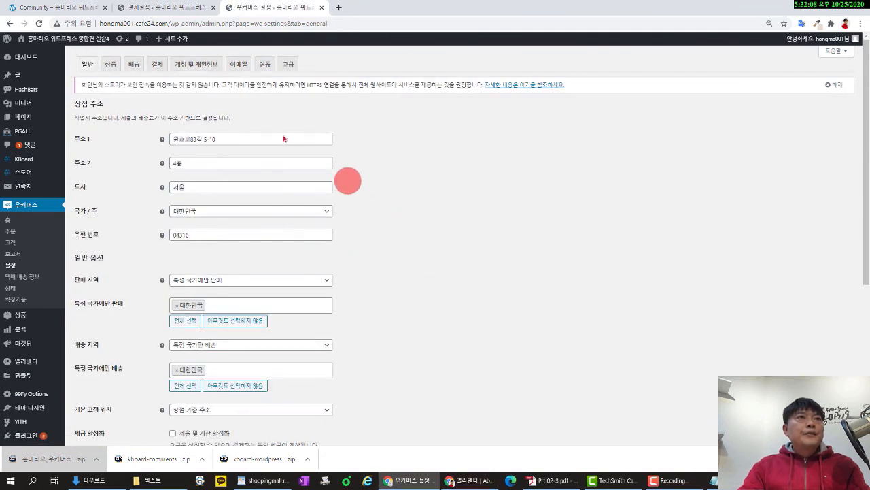
click(134, 65)
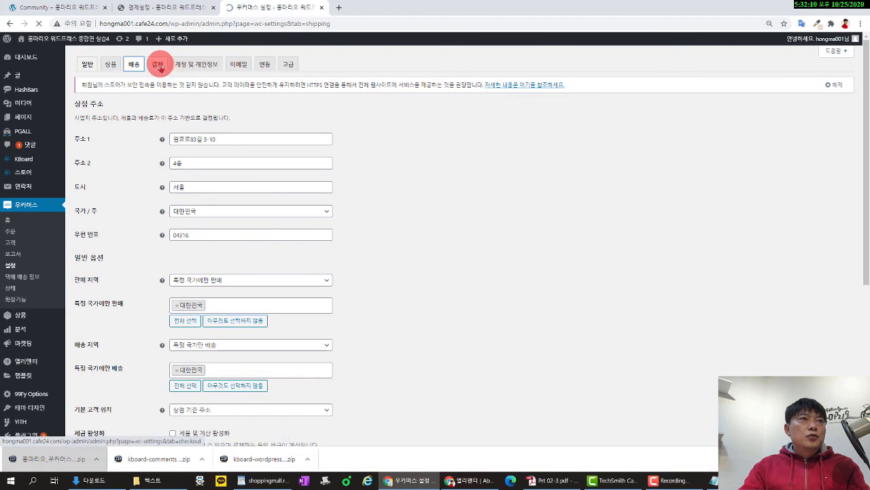
click(166, 69)
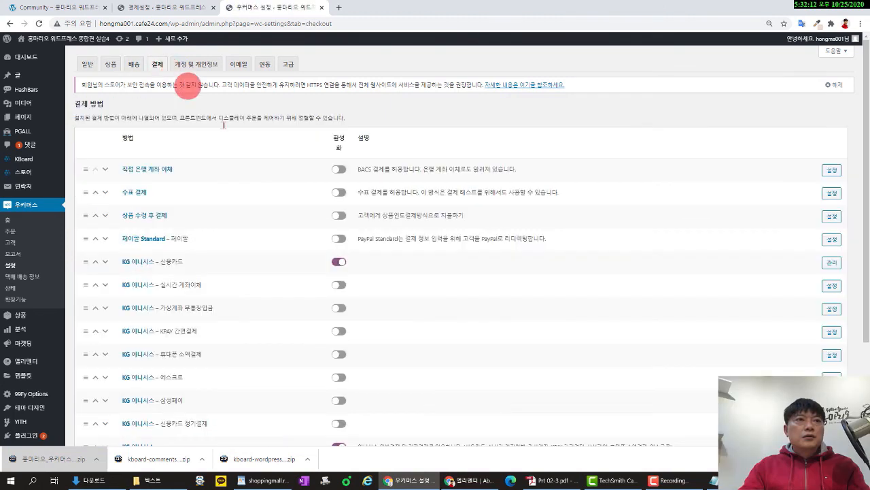